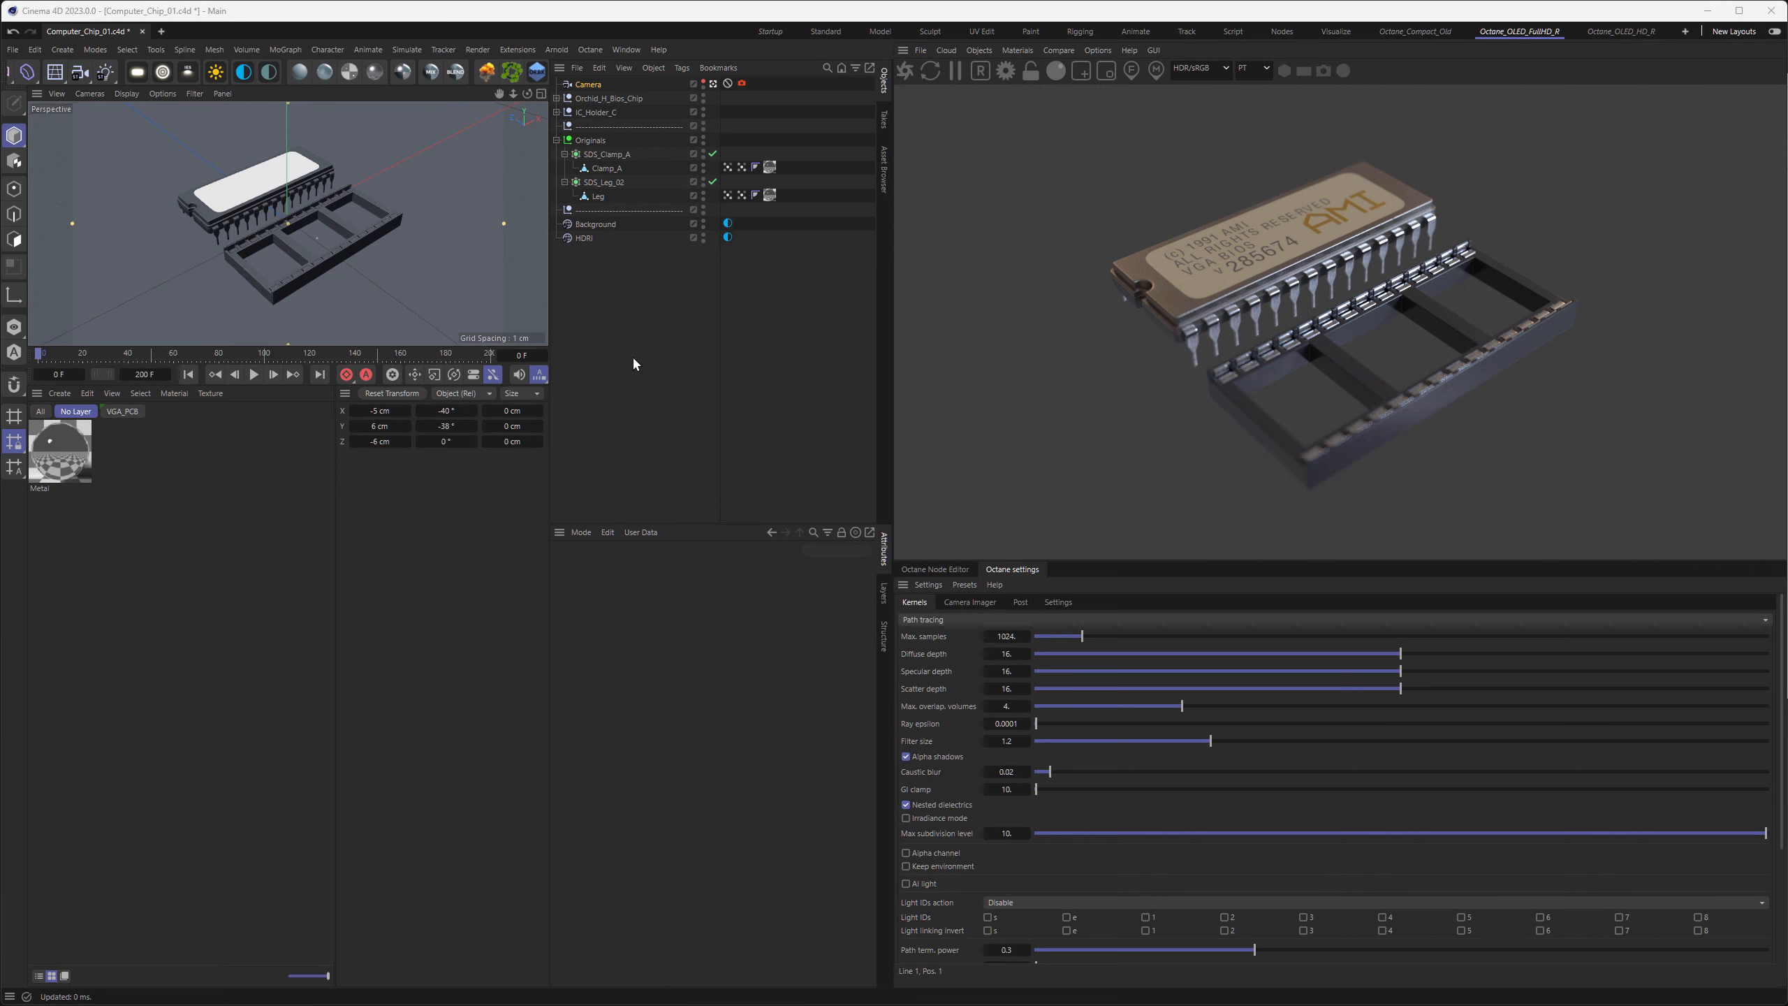
# Create an Octane Metallic material and replace the existing Metal material with it throughout the scene
pyautogui.click(1017, 50)
pyautogui.moveTo(1032, 123)
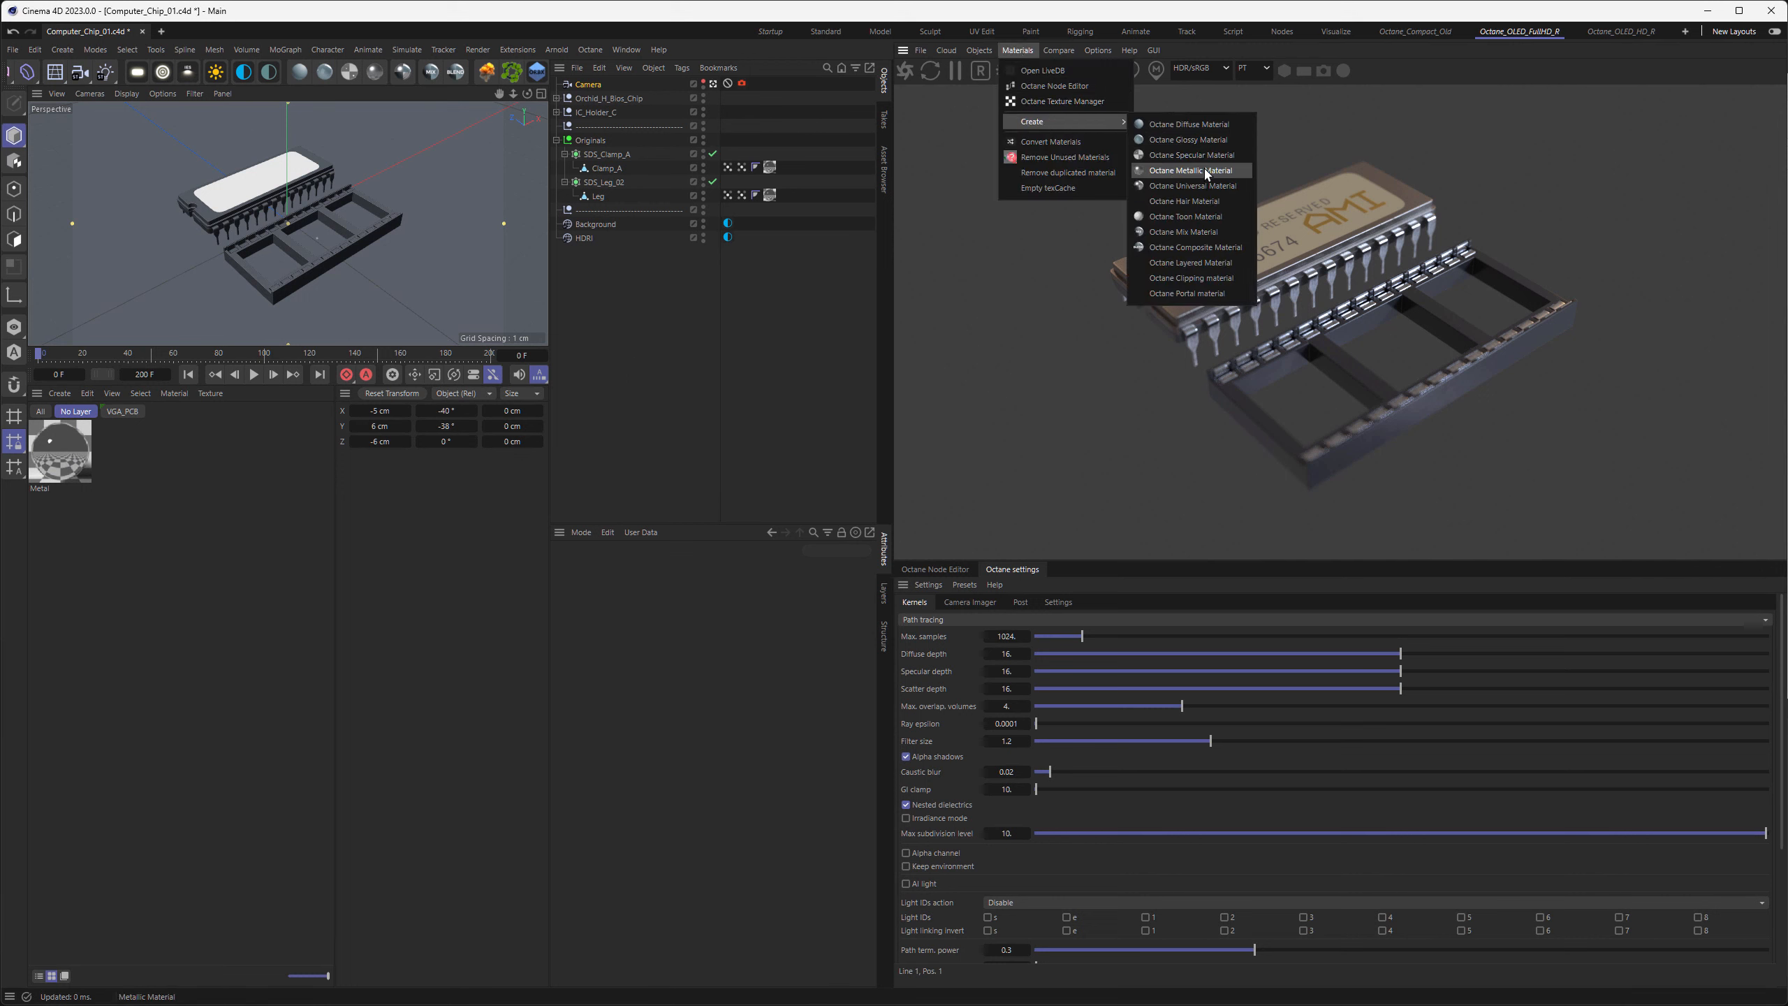
pyautogui.click(1205, 171)
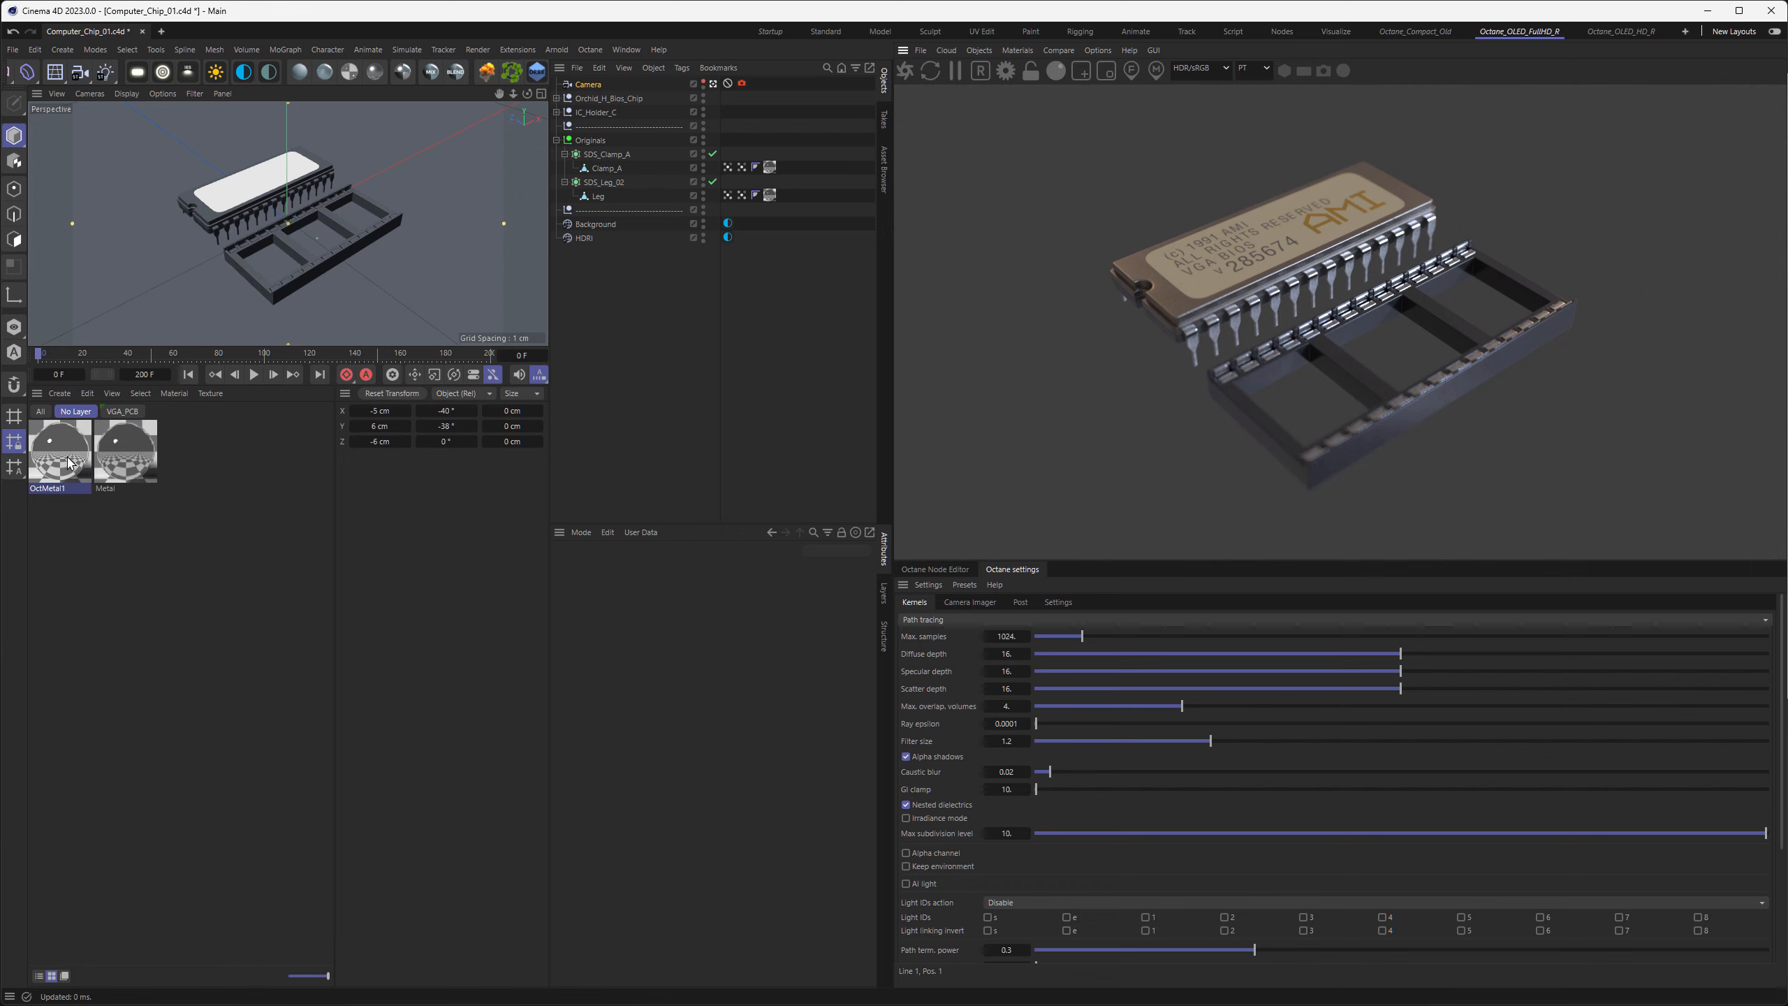
pyautogui.moveTo(78, 467); pyautogui.dragTo(127, 461)
pyautogui.moveTo(128, 462); pyautogui.dragTo(124, 456)
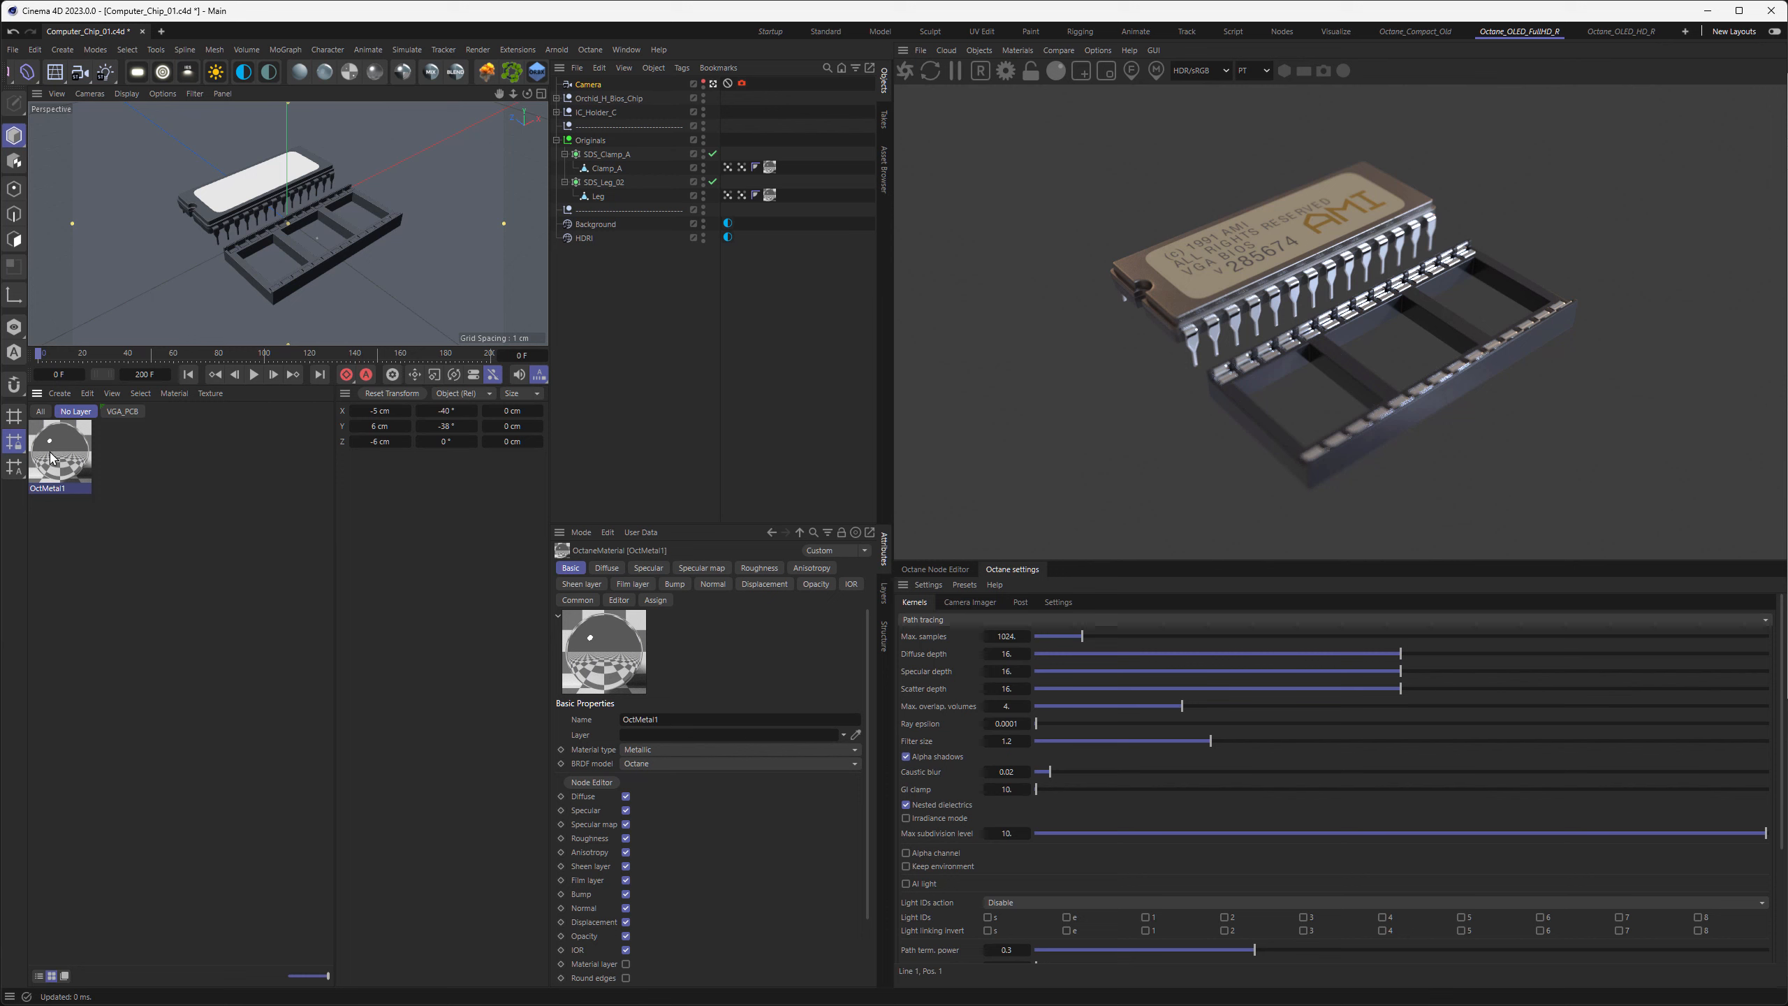
# Set the texture projection size of Clamp_A's material tag to 0.125 cm in X and Z
pyautogui.click(772, 169)
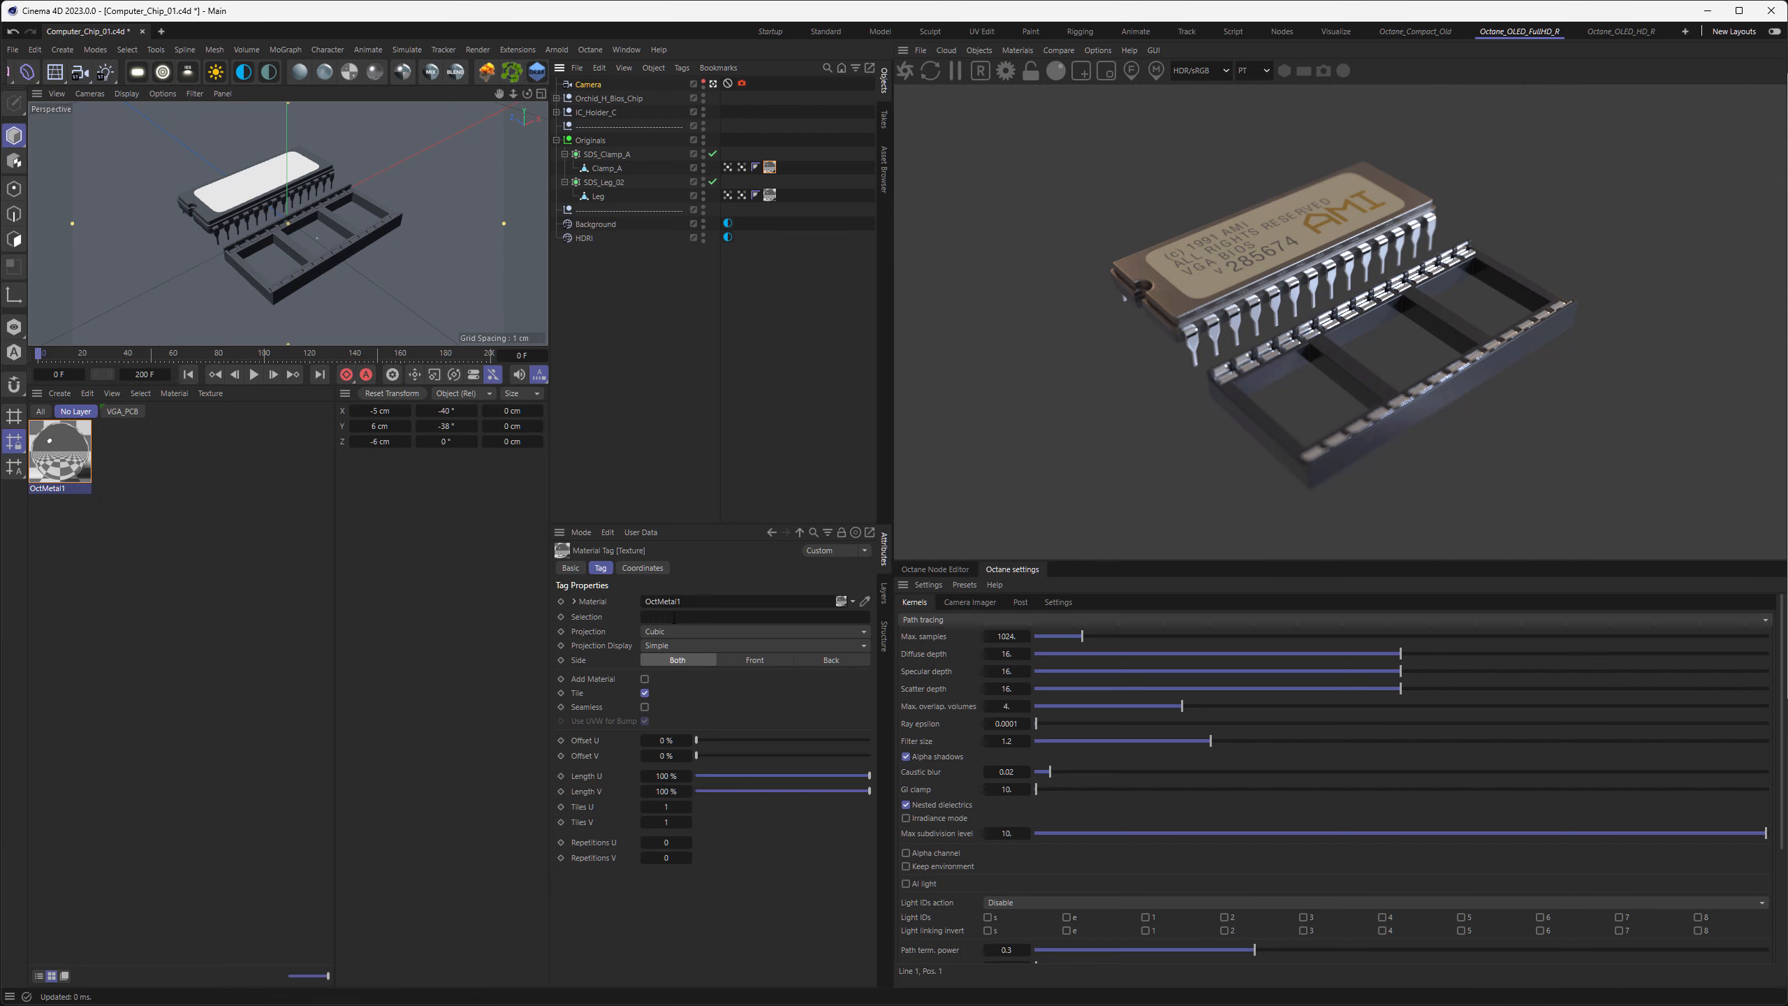
pyautogui.rightClick(769, 168)
pyautogui.click(842, 444)
pyautogui.click(657, 571)
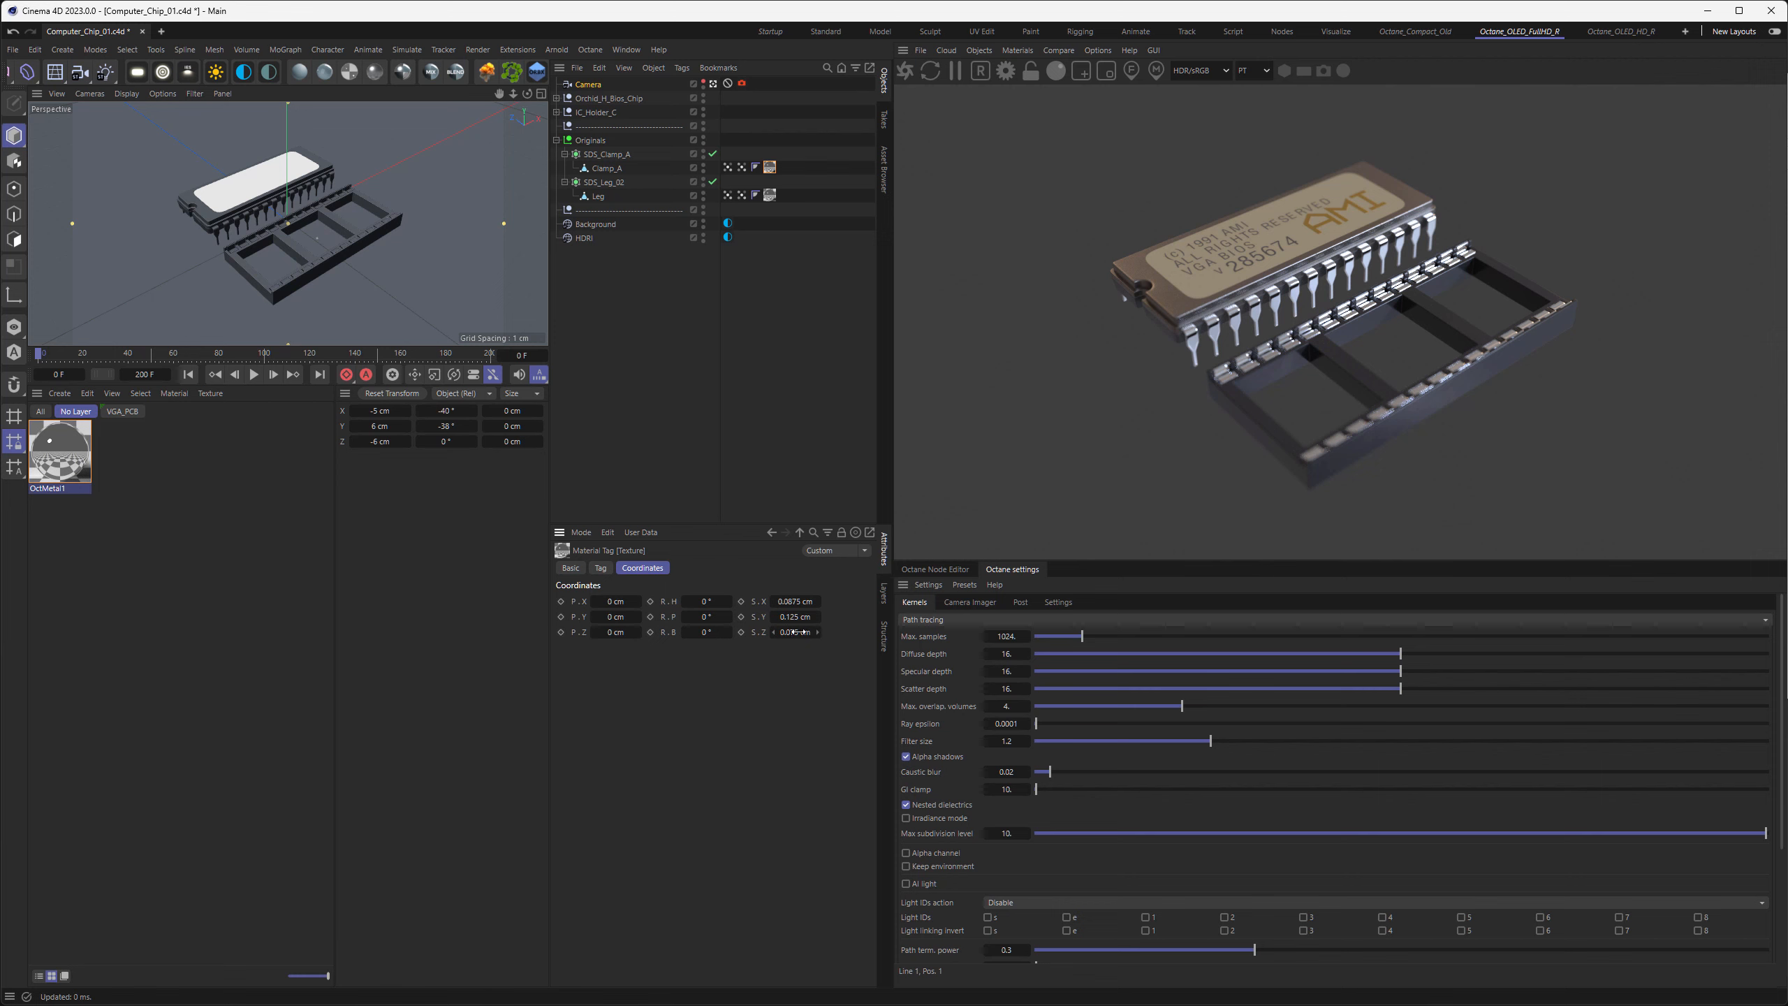
pyautogui.click(794, 601)
pyautogui.write('0.125')
pyautogui.press('Tab')
pyautogui.press('Tab')
pyautogui.write('0.125')
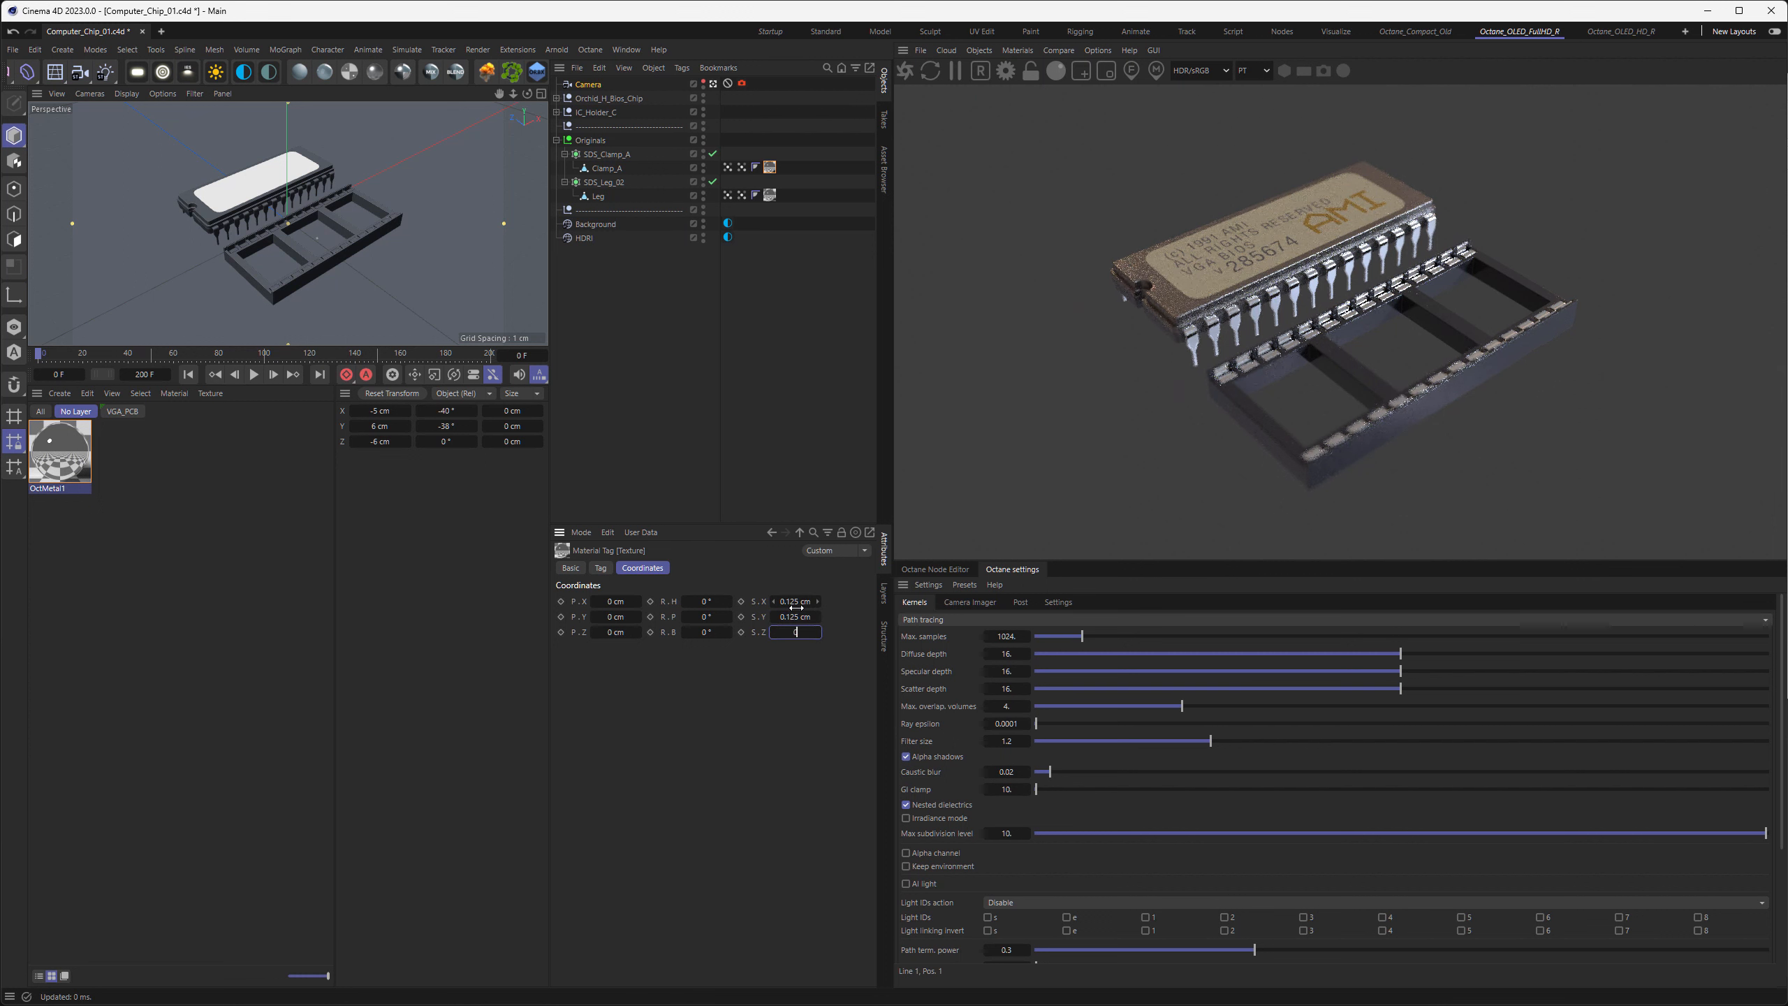
pyautogui.press('Return')
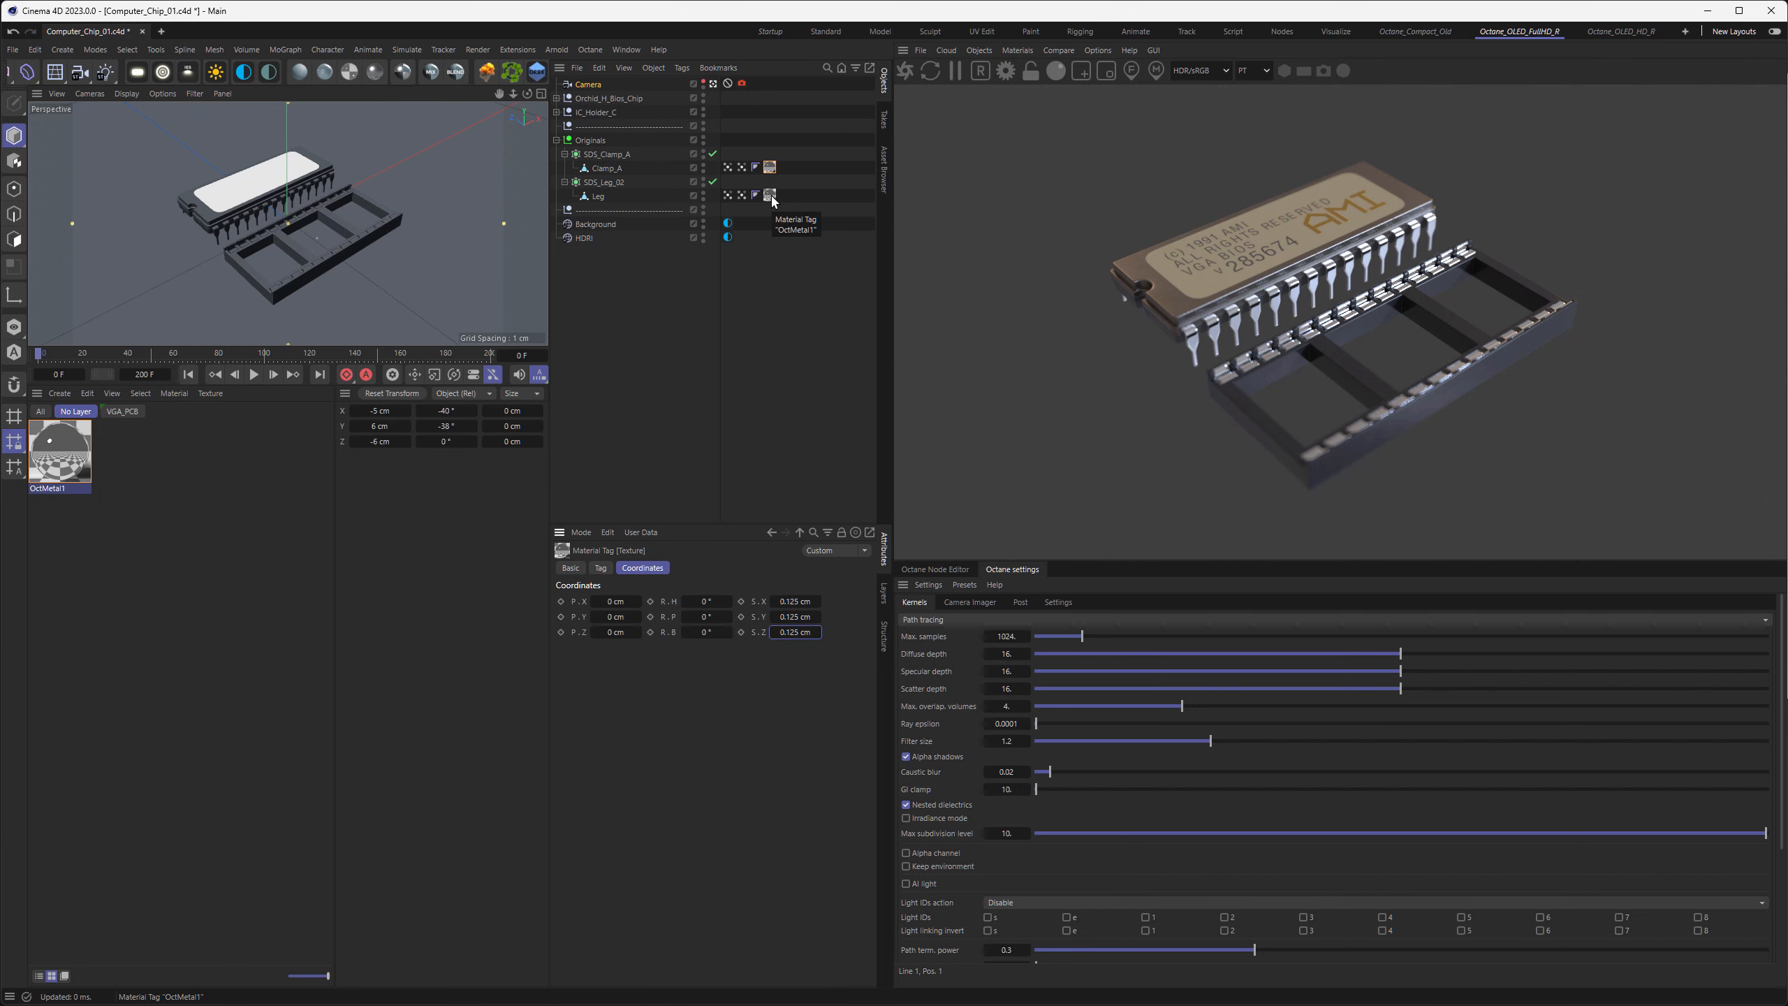
# Load the OctMetal1 material into the Octane Node Editor and make room beside its node for texture inputs
pyautogui.click(950, 569)
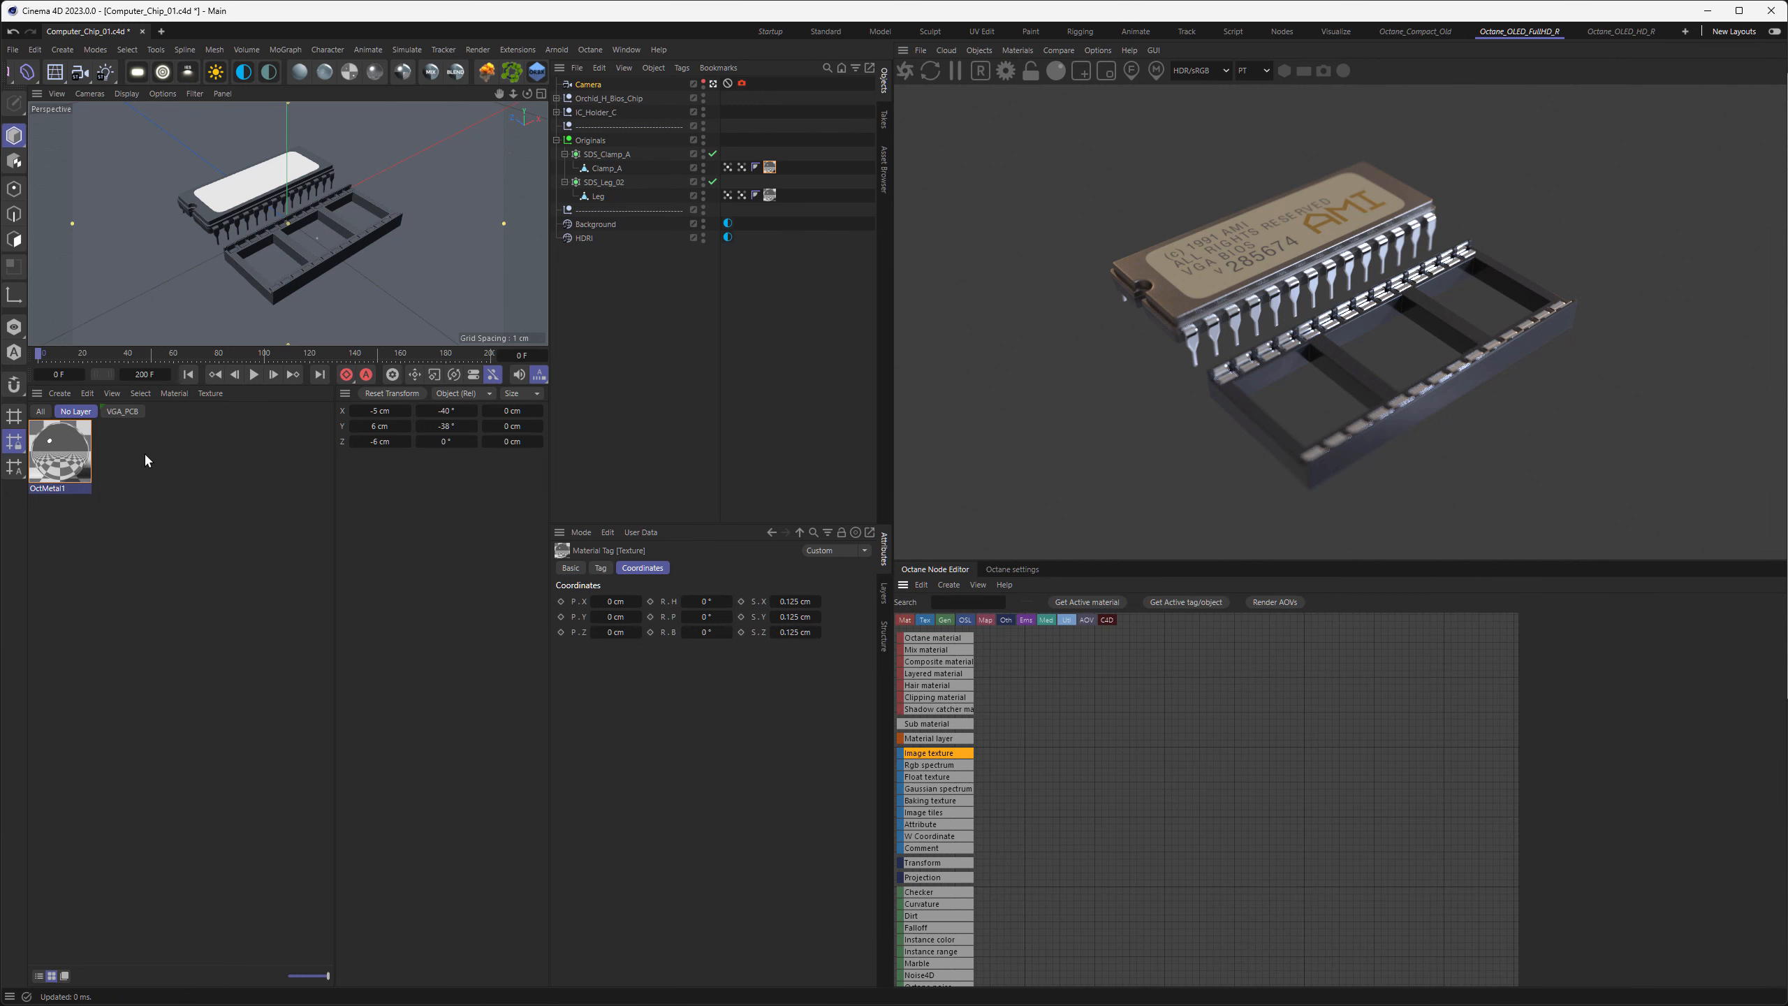
pyautogui.click(64, 461)
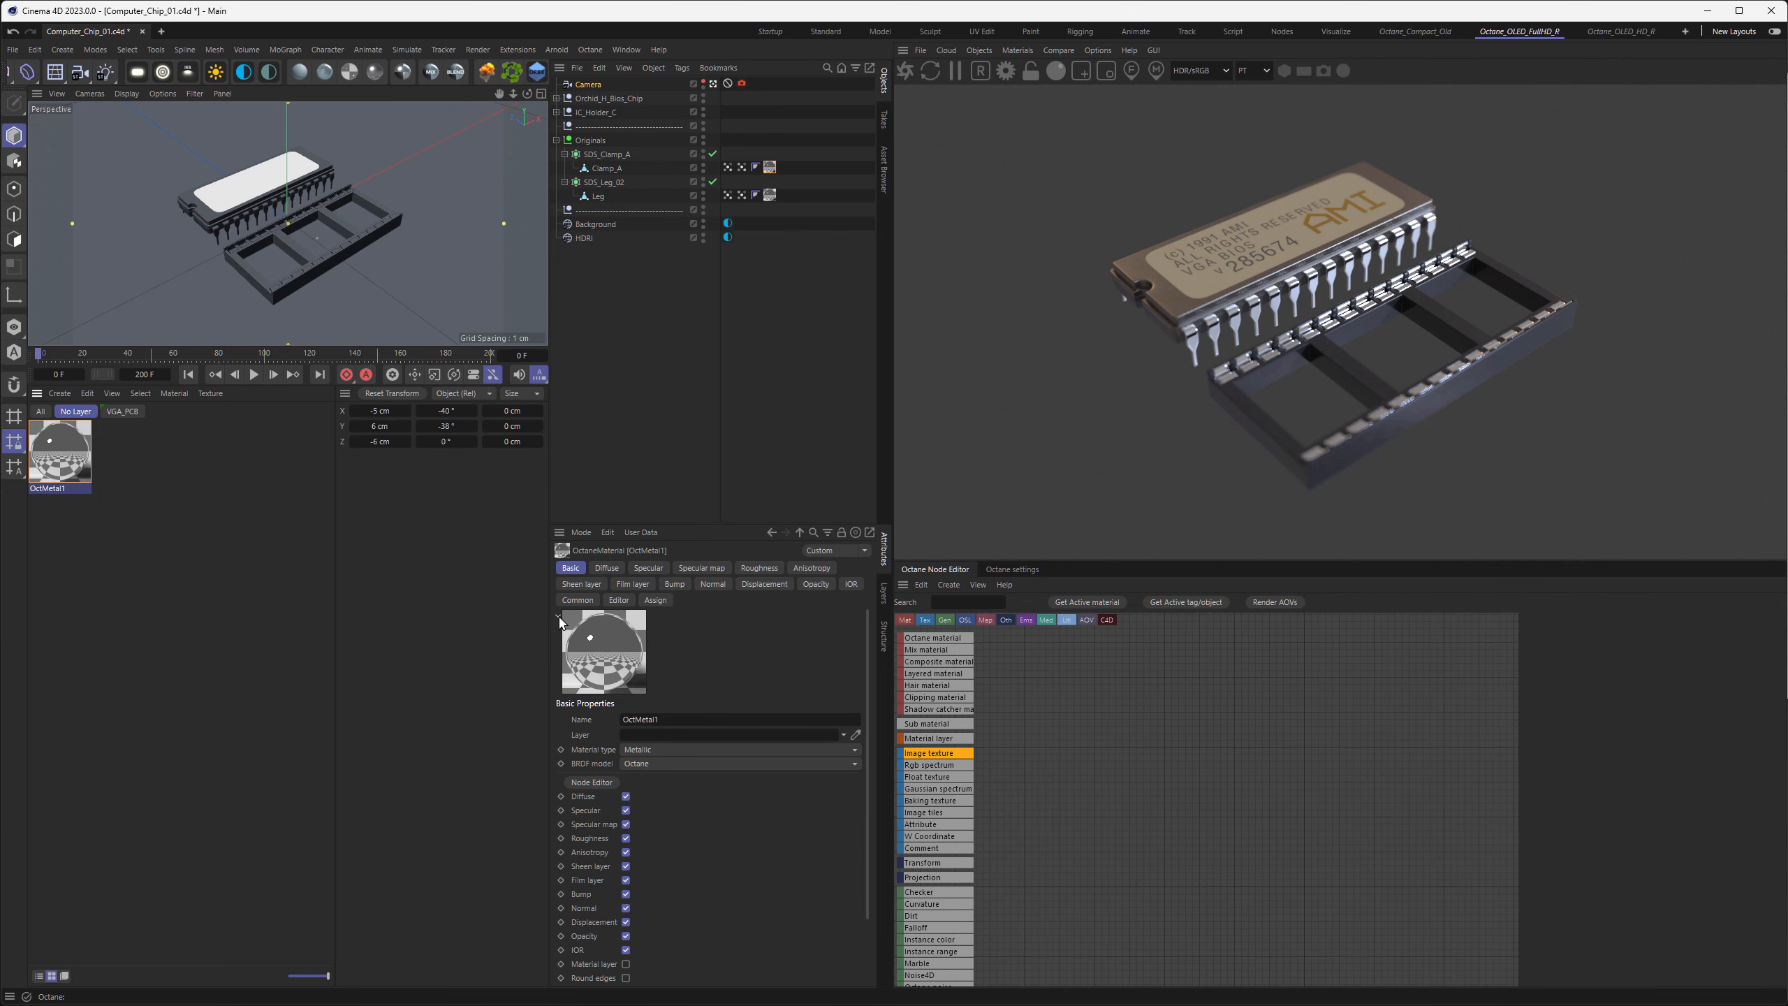
pyautogui.click(1100, 604)
pyautogui.moveTo(1190, 767); pyautogui.dragTo(1520, 682, button='middle')
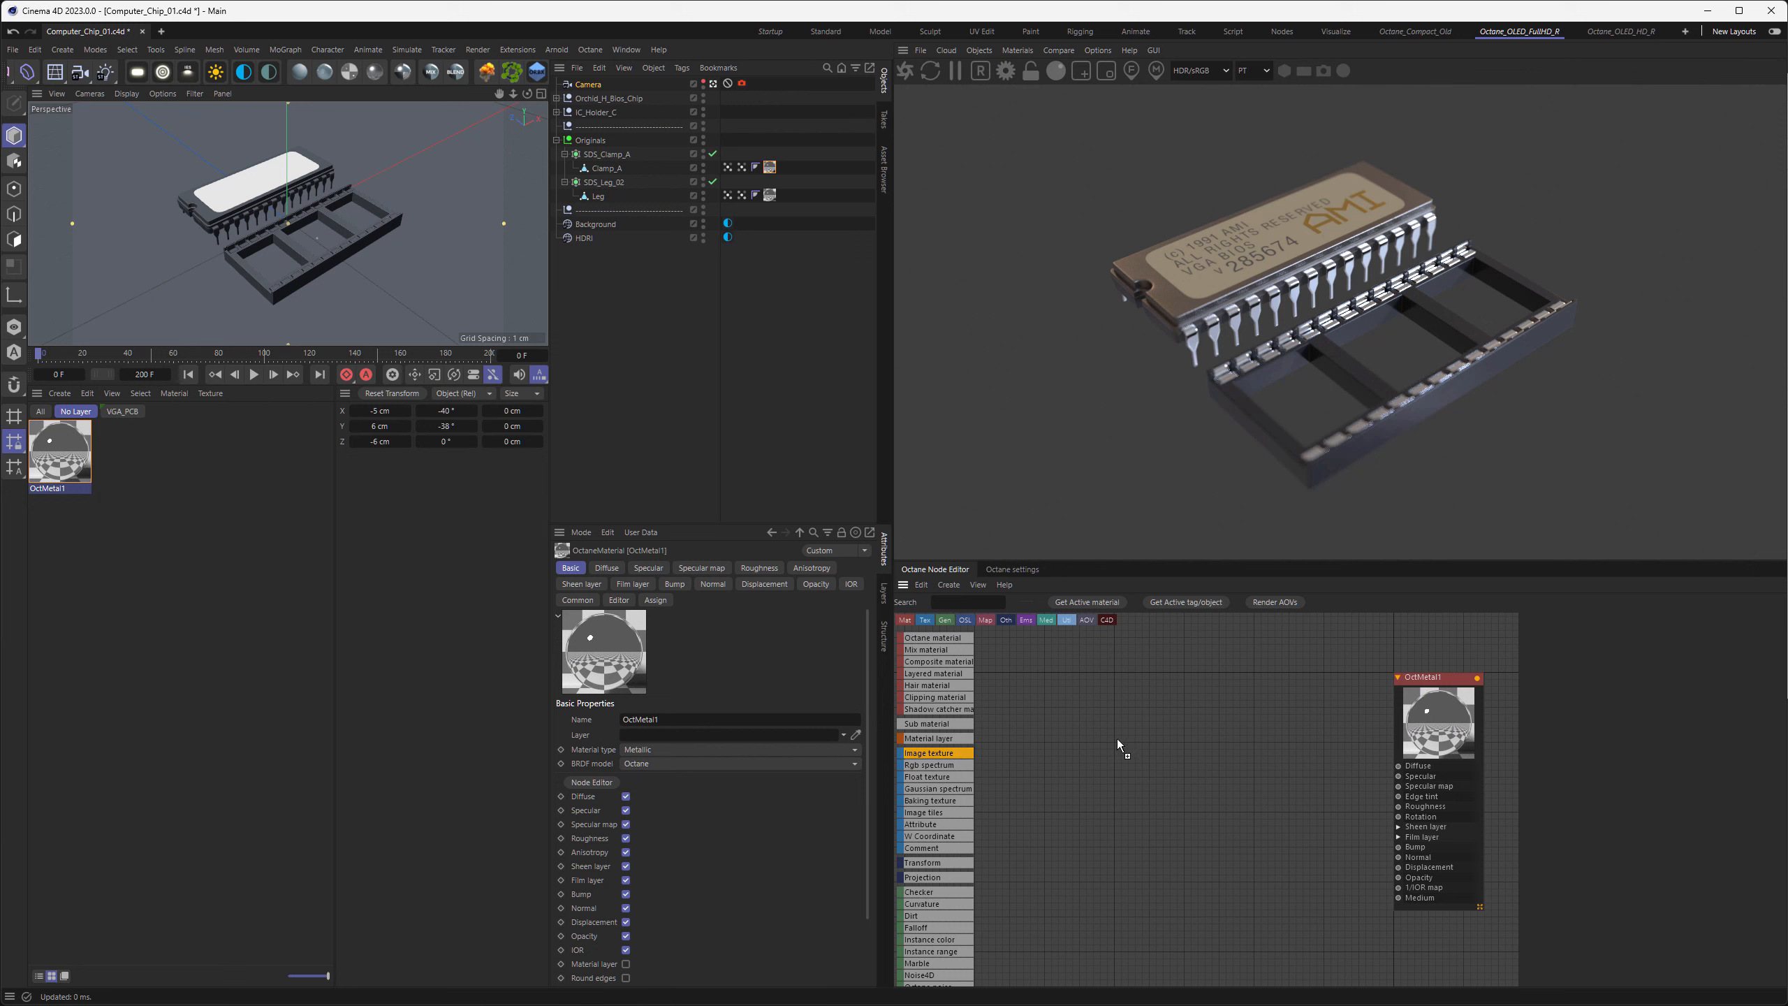
# Add an image texture node and load Metal_Surface_Tiled_01_B.tif from the Tiled folder into it
pyautogui.moveTo(1118, 739)
pyautogui.mouseDown()
pyautogui.moveTo(1133, 758)
pyautogui.moveTo(1091, 758)
pyautogui.mouseUp()
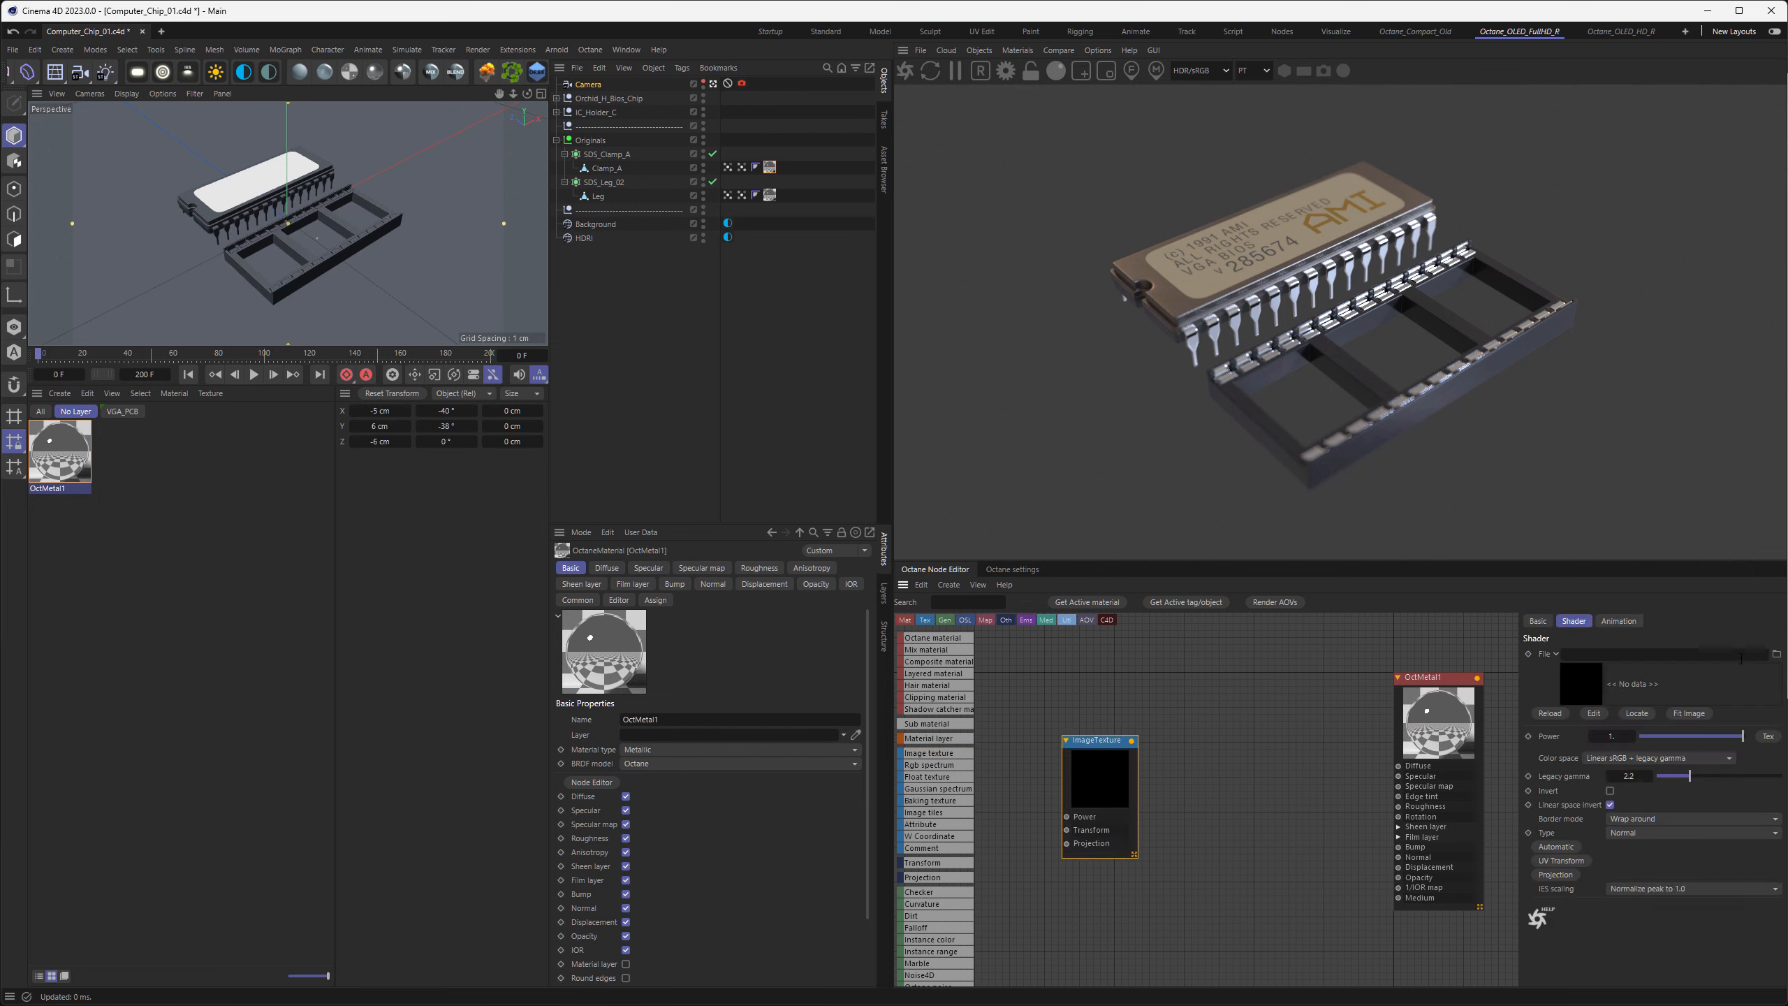
pyautogui.click(1776, 654)
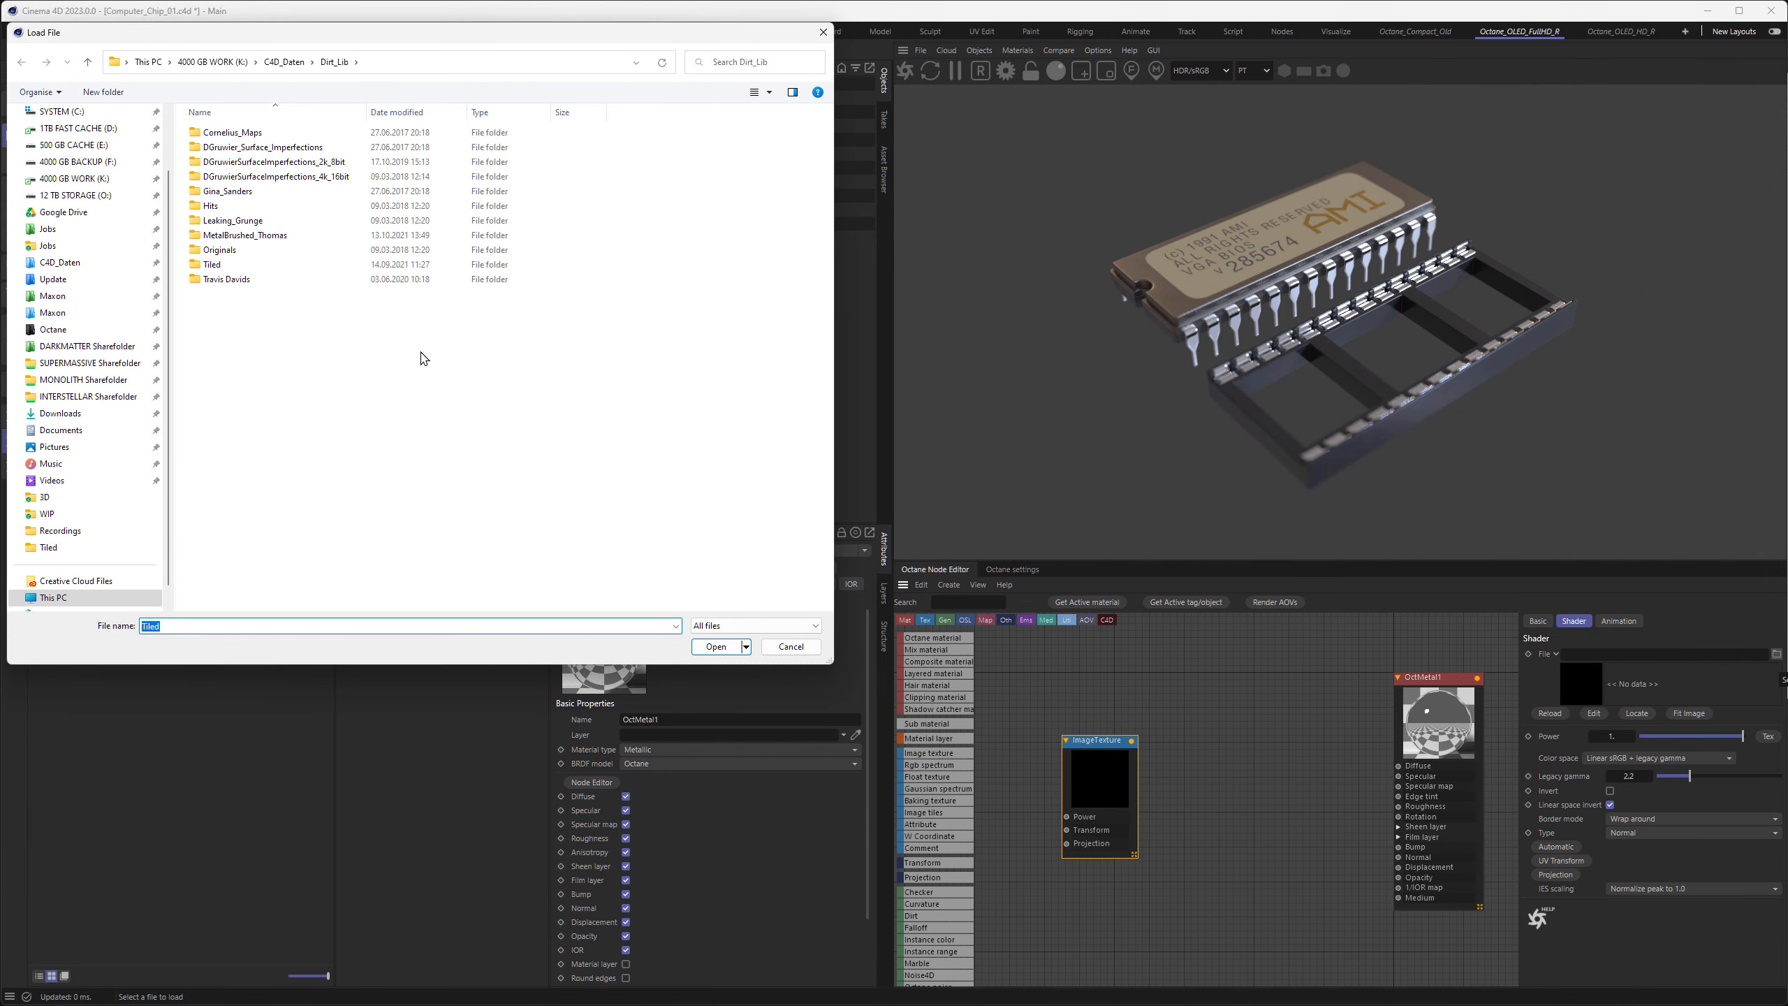
pyautogui.doubleClick(215, 265)
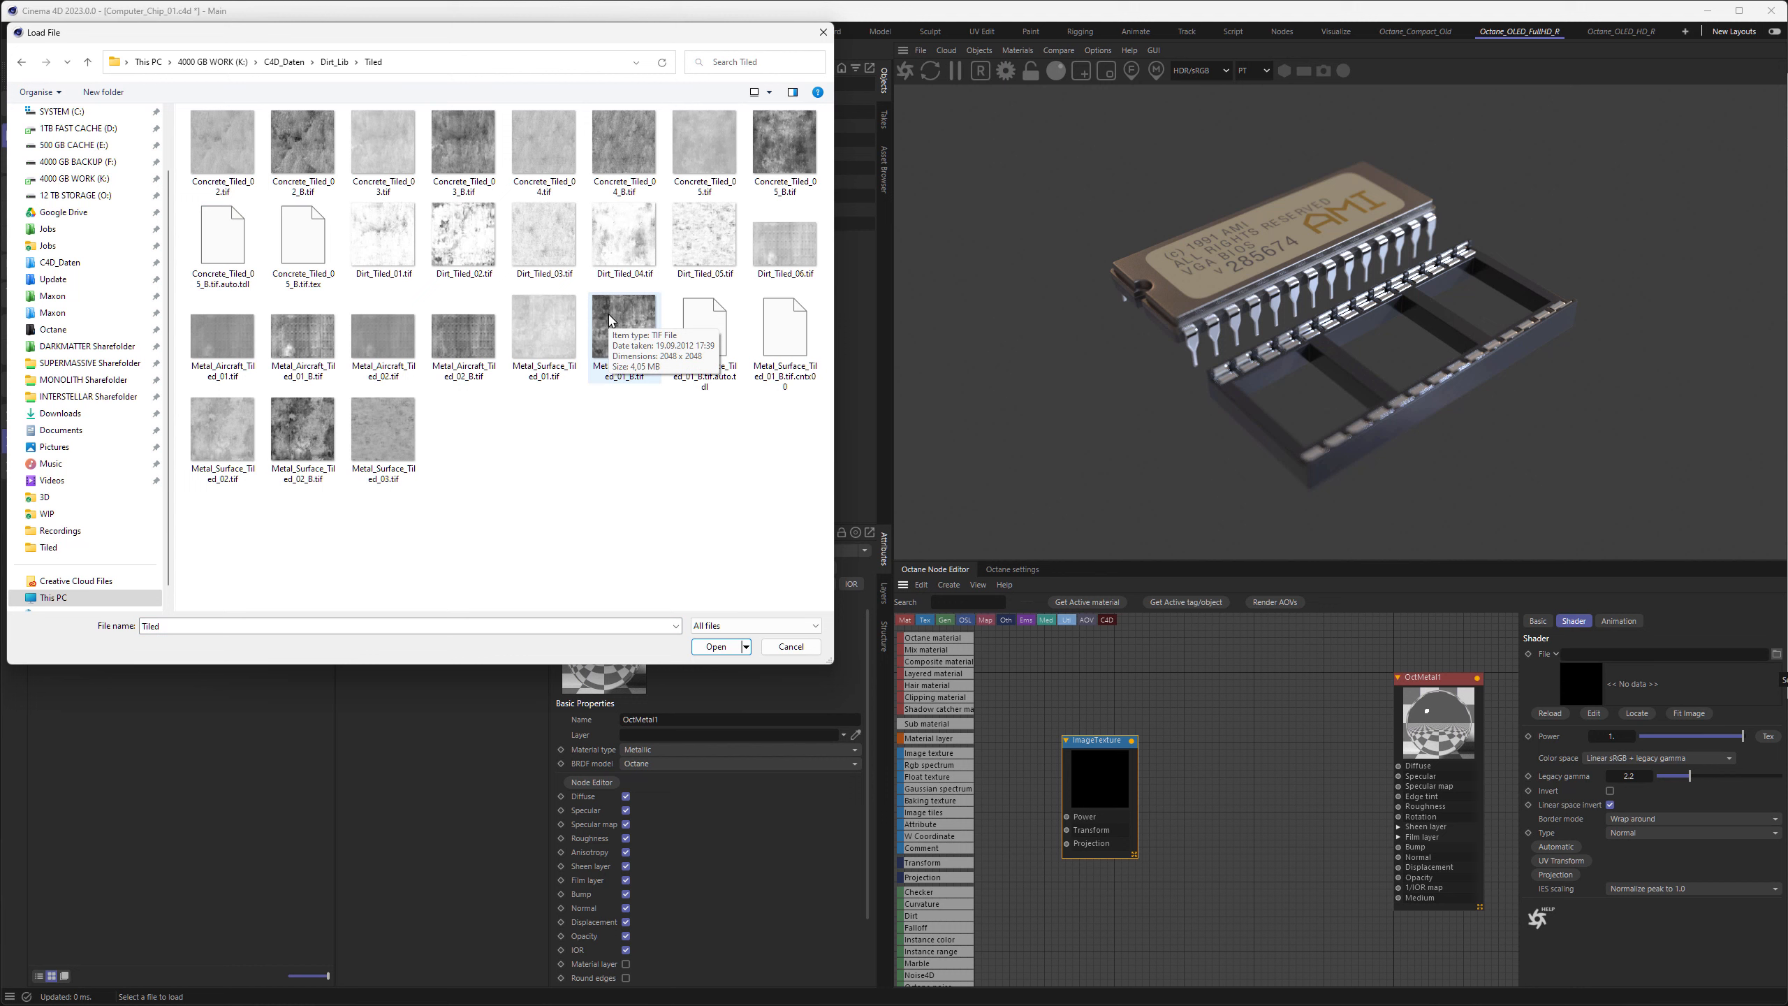
pyautogui.doubleClick(610, 320)
pyautogui.moveTo(1103, 785); pyautogui.dragTo(1078, 792)
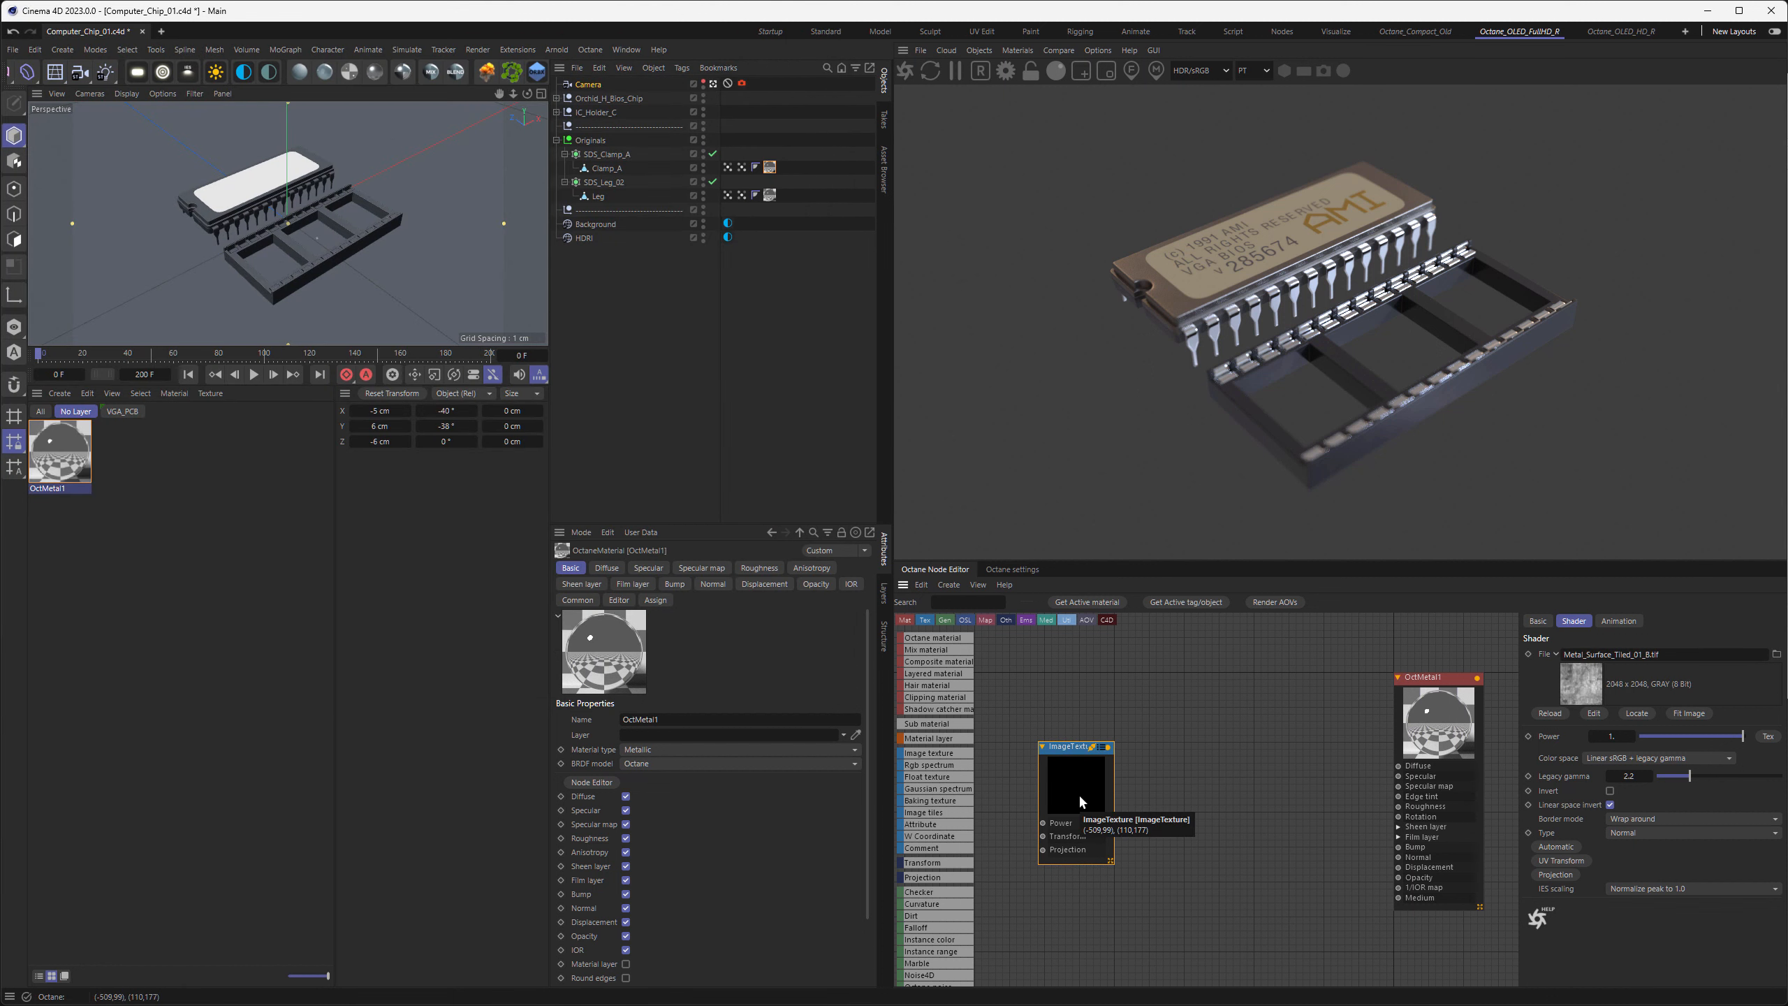
# Set the metallic material's BRDF model to GGX and rename the material Metal
pyautogui.click(1429, 711)
pyautogui.click(1539, 621)
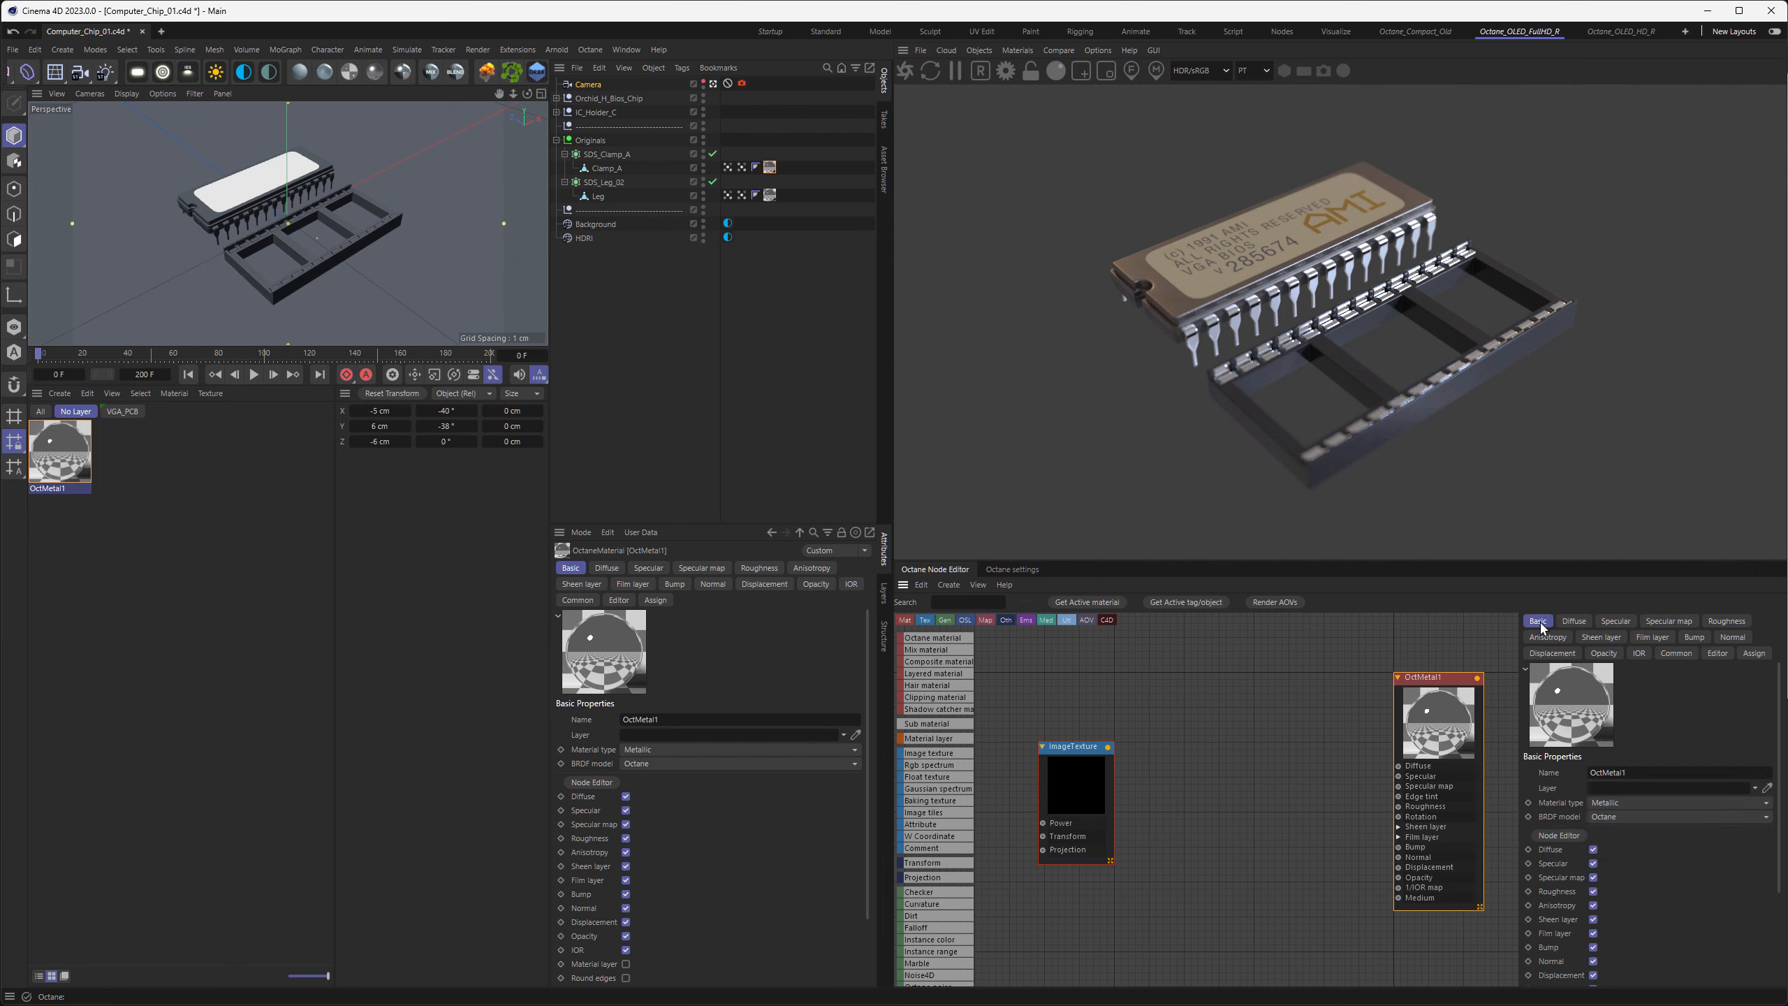
pyautogui.click(1598, 817)
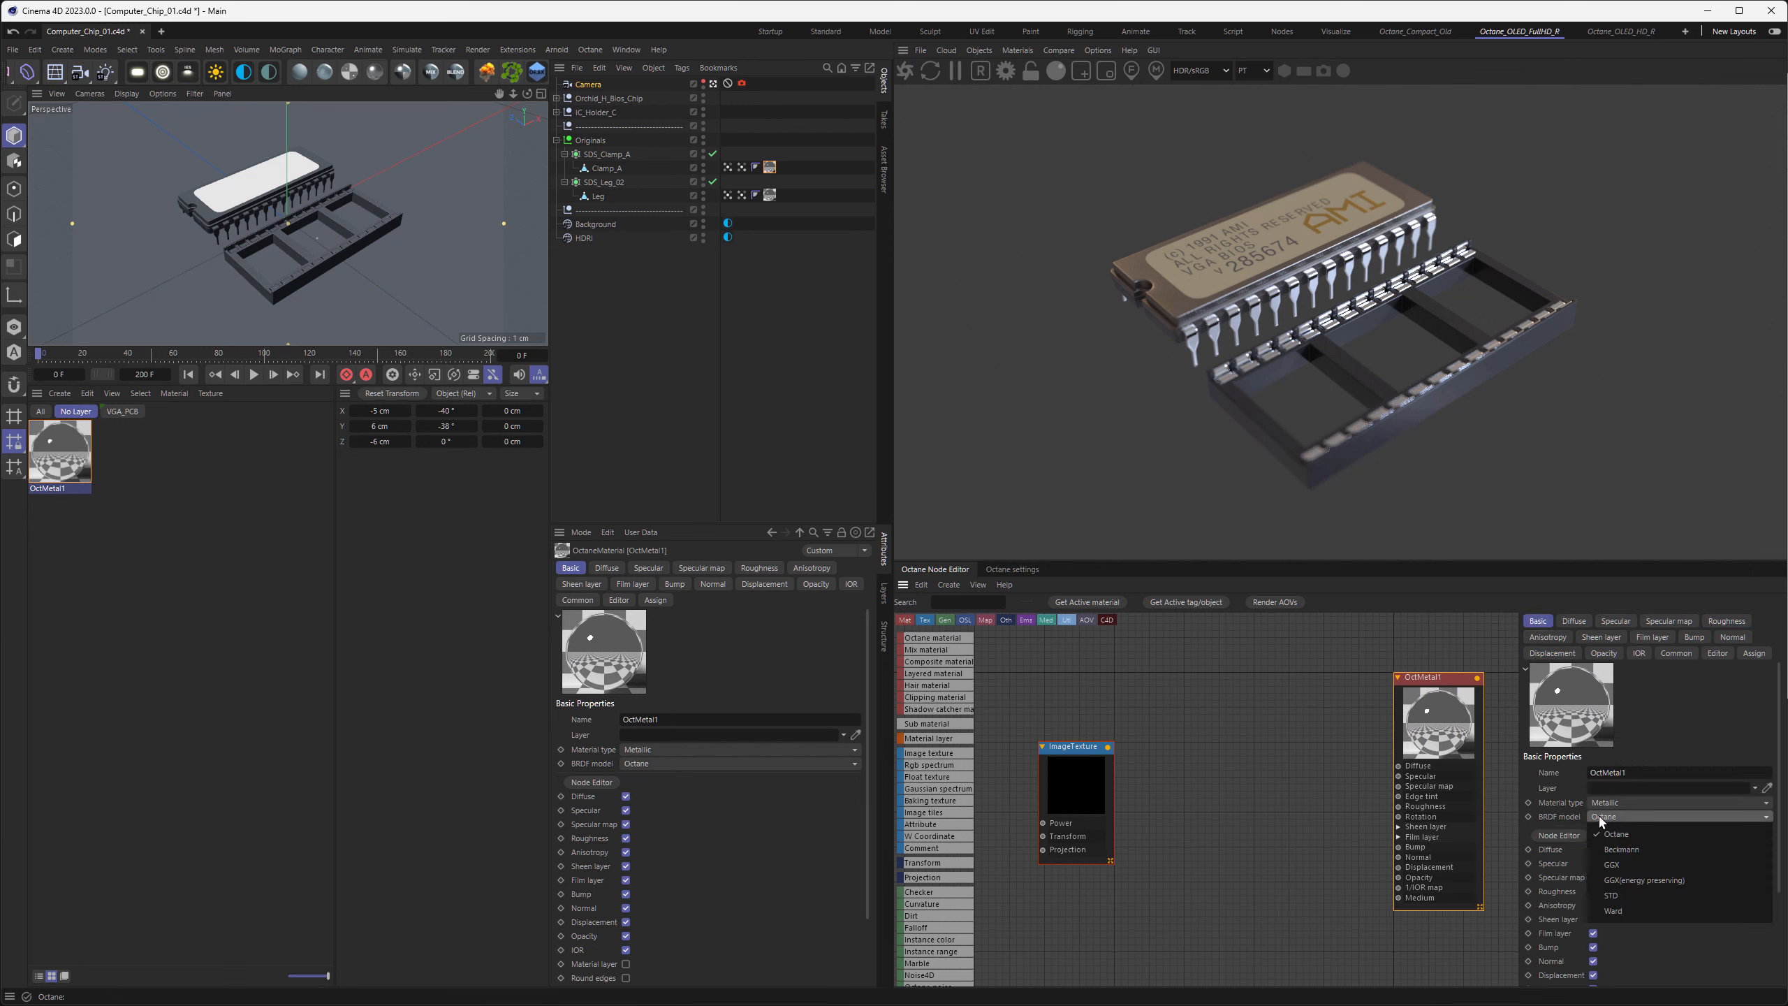
pyautogui.click(1614, 865)
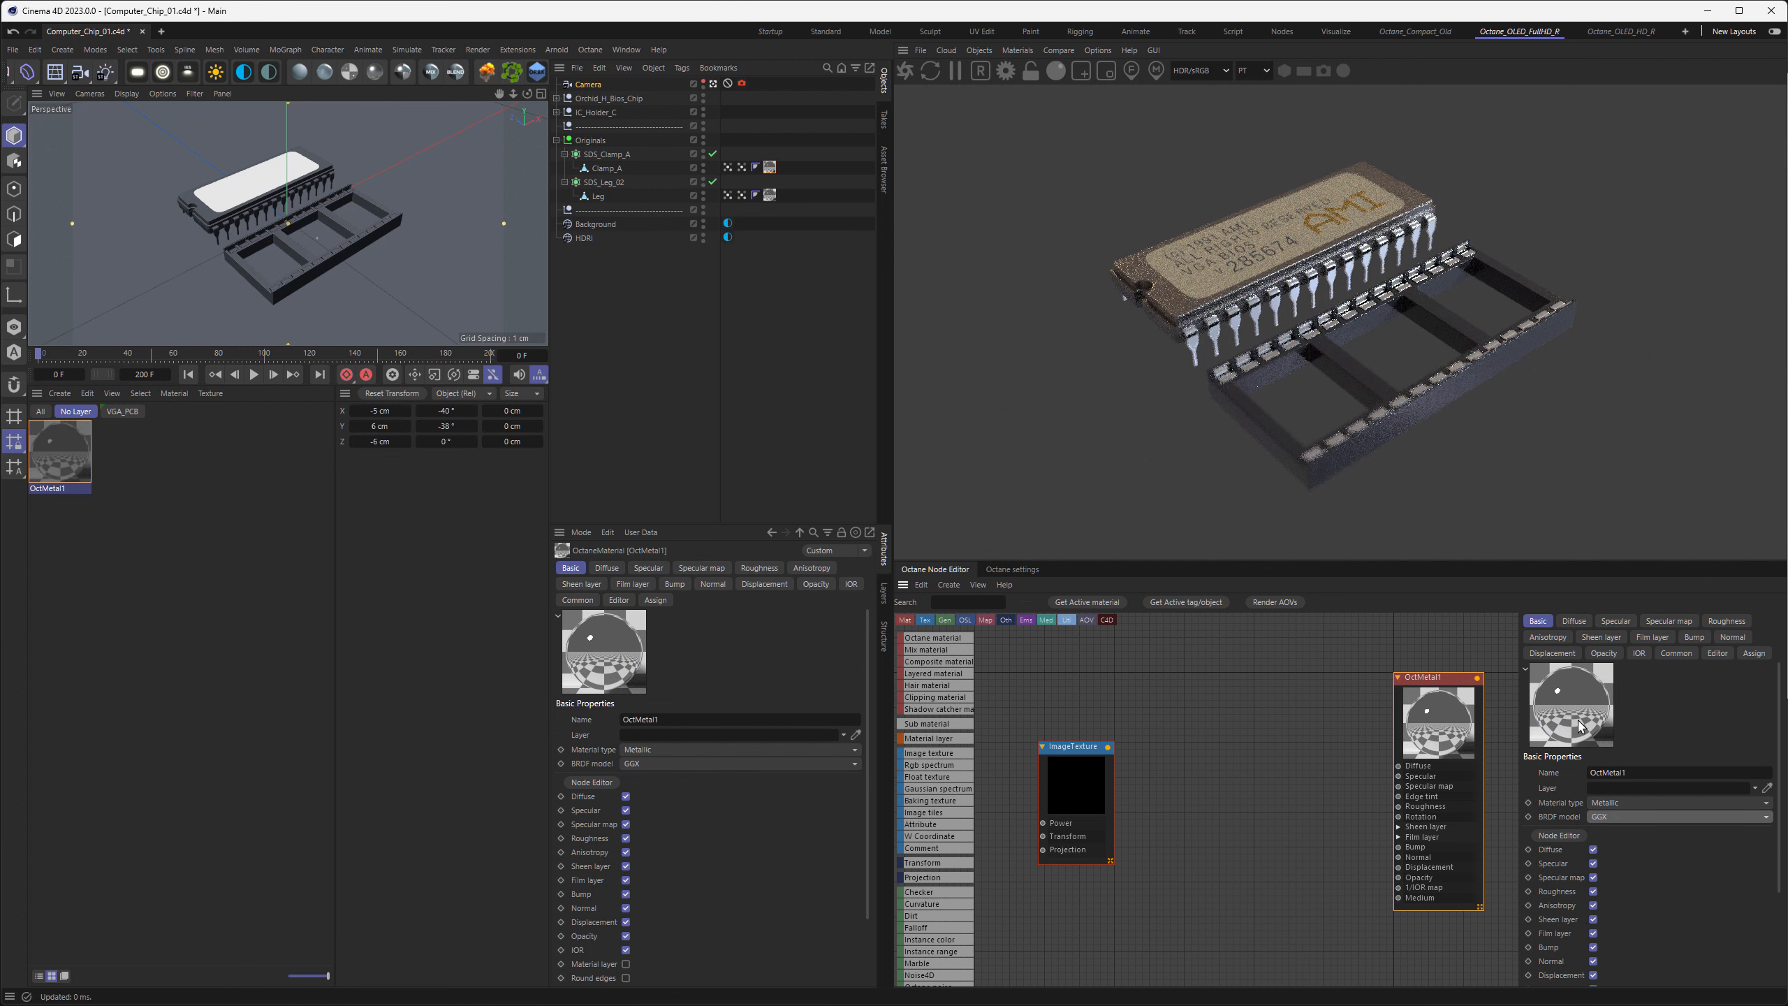
pyautogui.moveTo(1636, 773); pyautogui.dragTo(1535, 765)
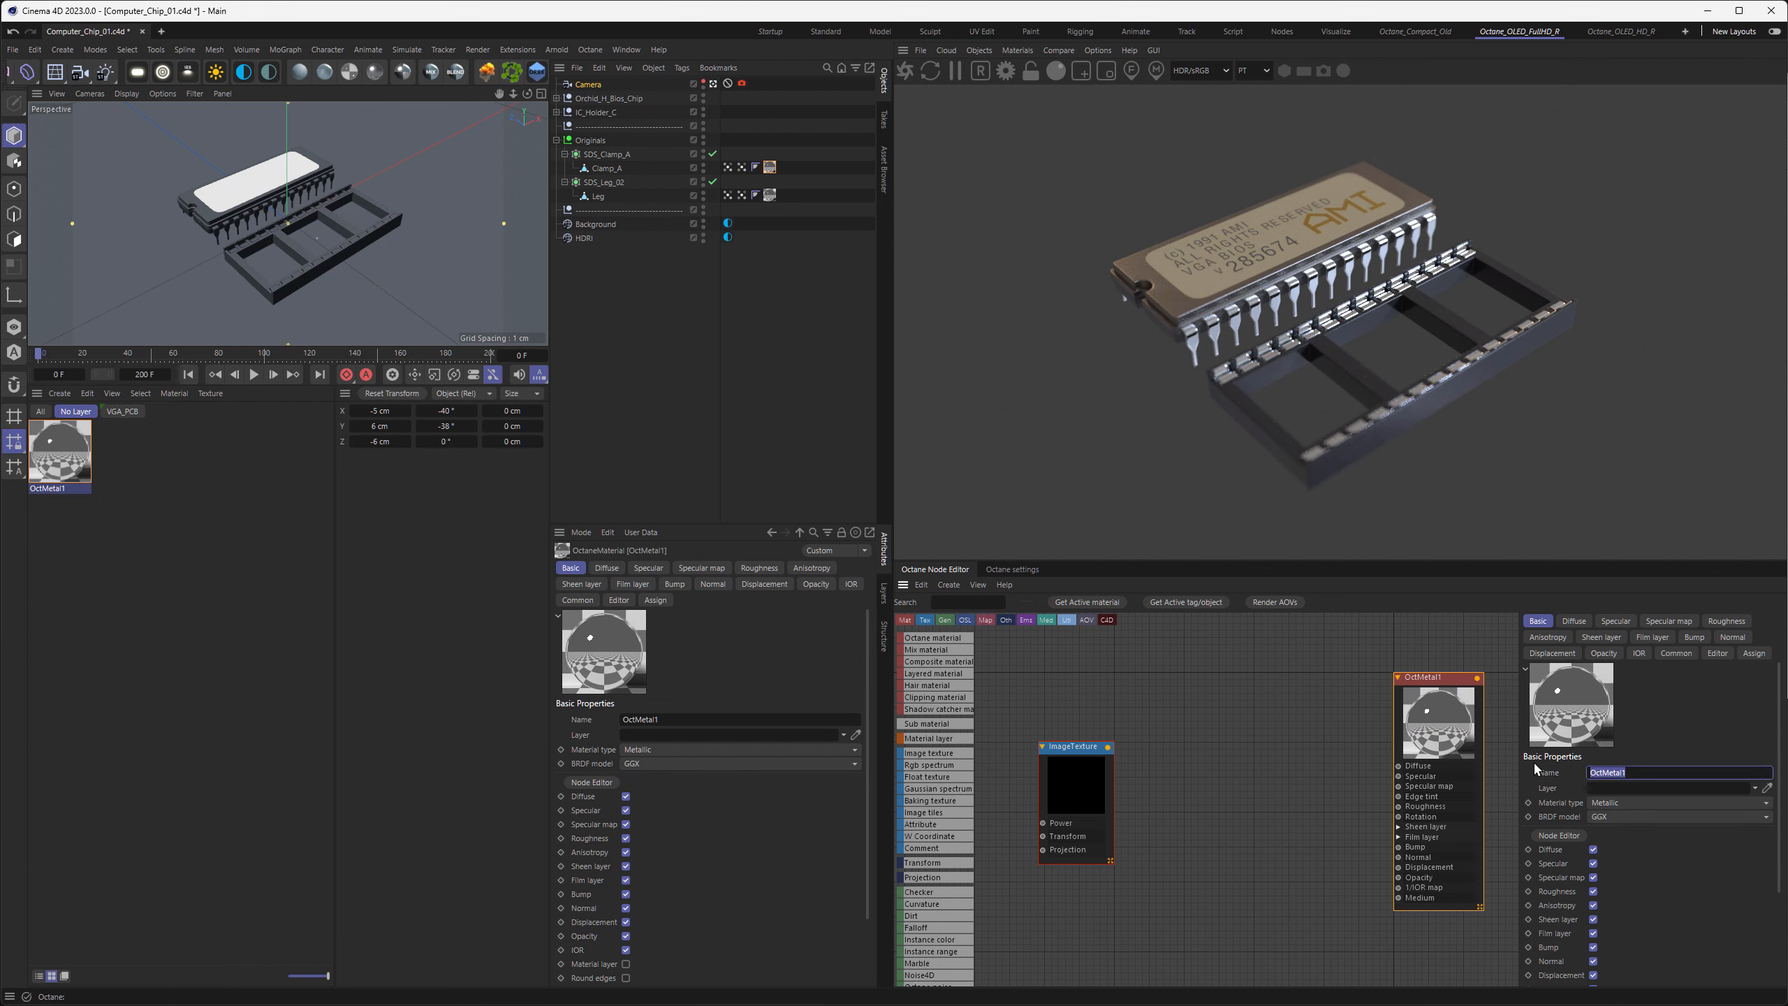
pyautogui.write('Metal')
pyautogui.press('Return')
# Set the image texture type to Float and connect it to the Metal material's Specular and Roughness inputs
pyautogui.click(1087, 788)
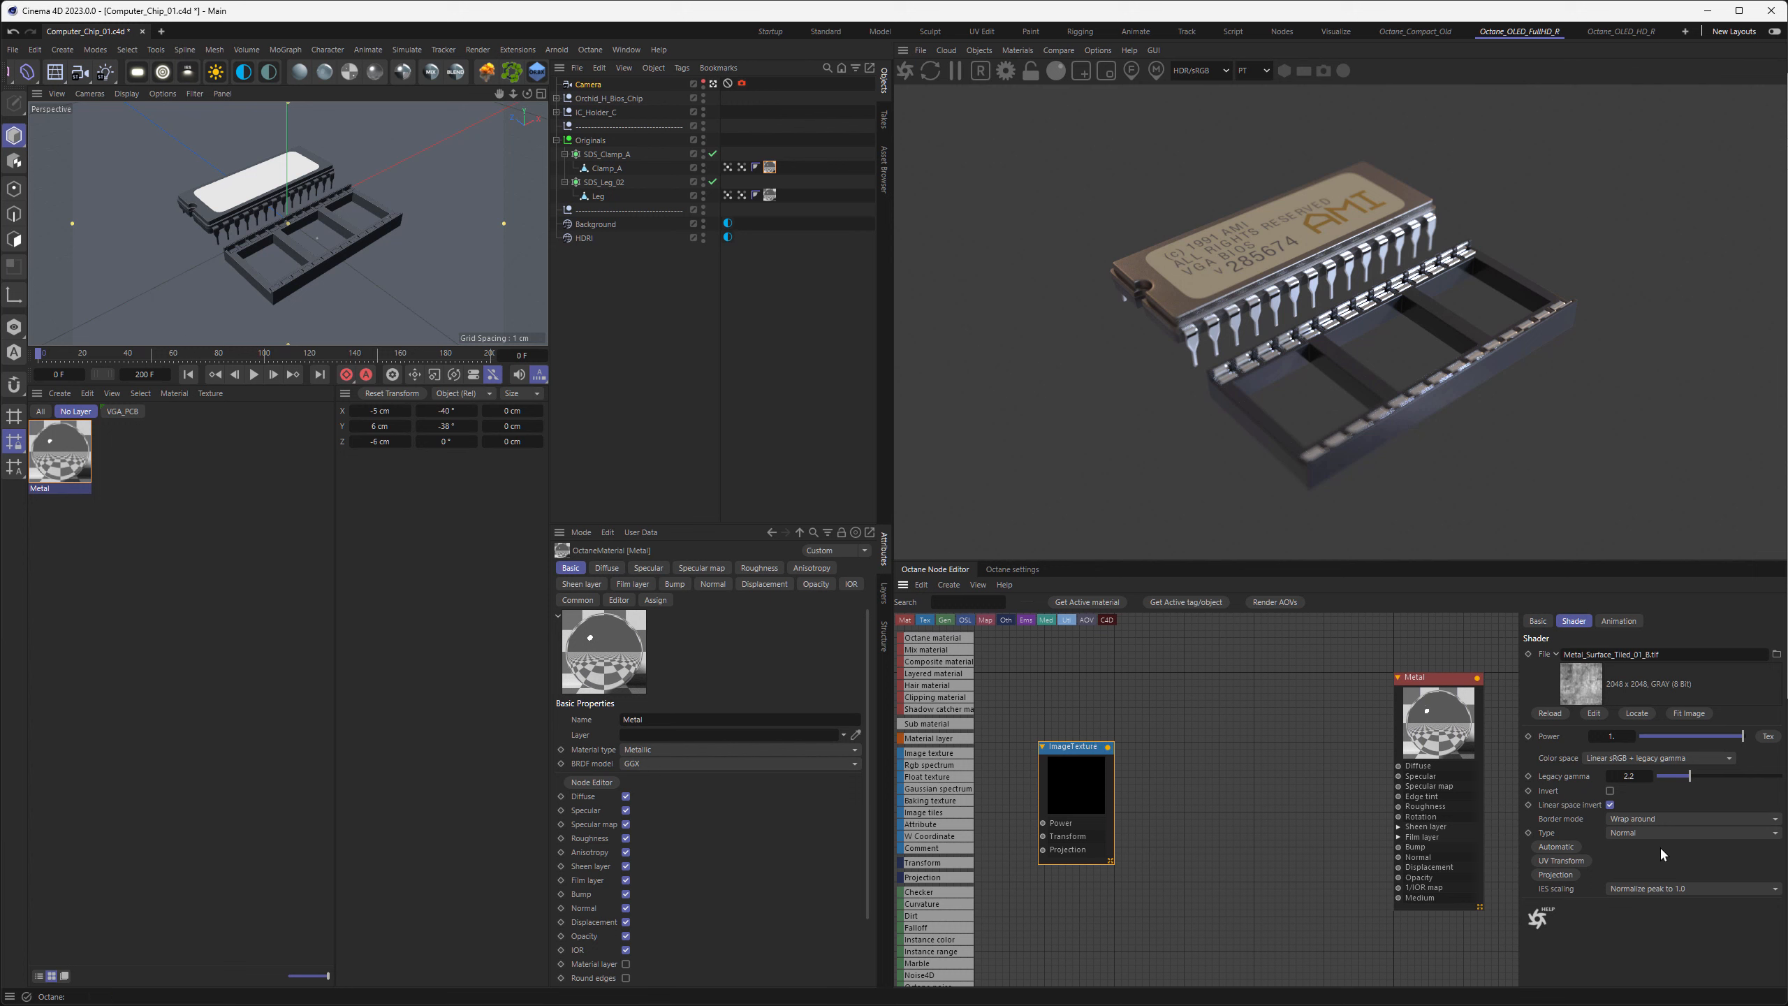
pyautogui.click(1644, 831)
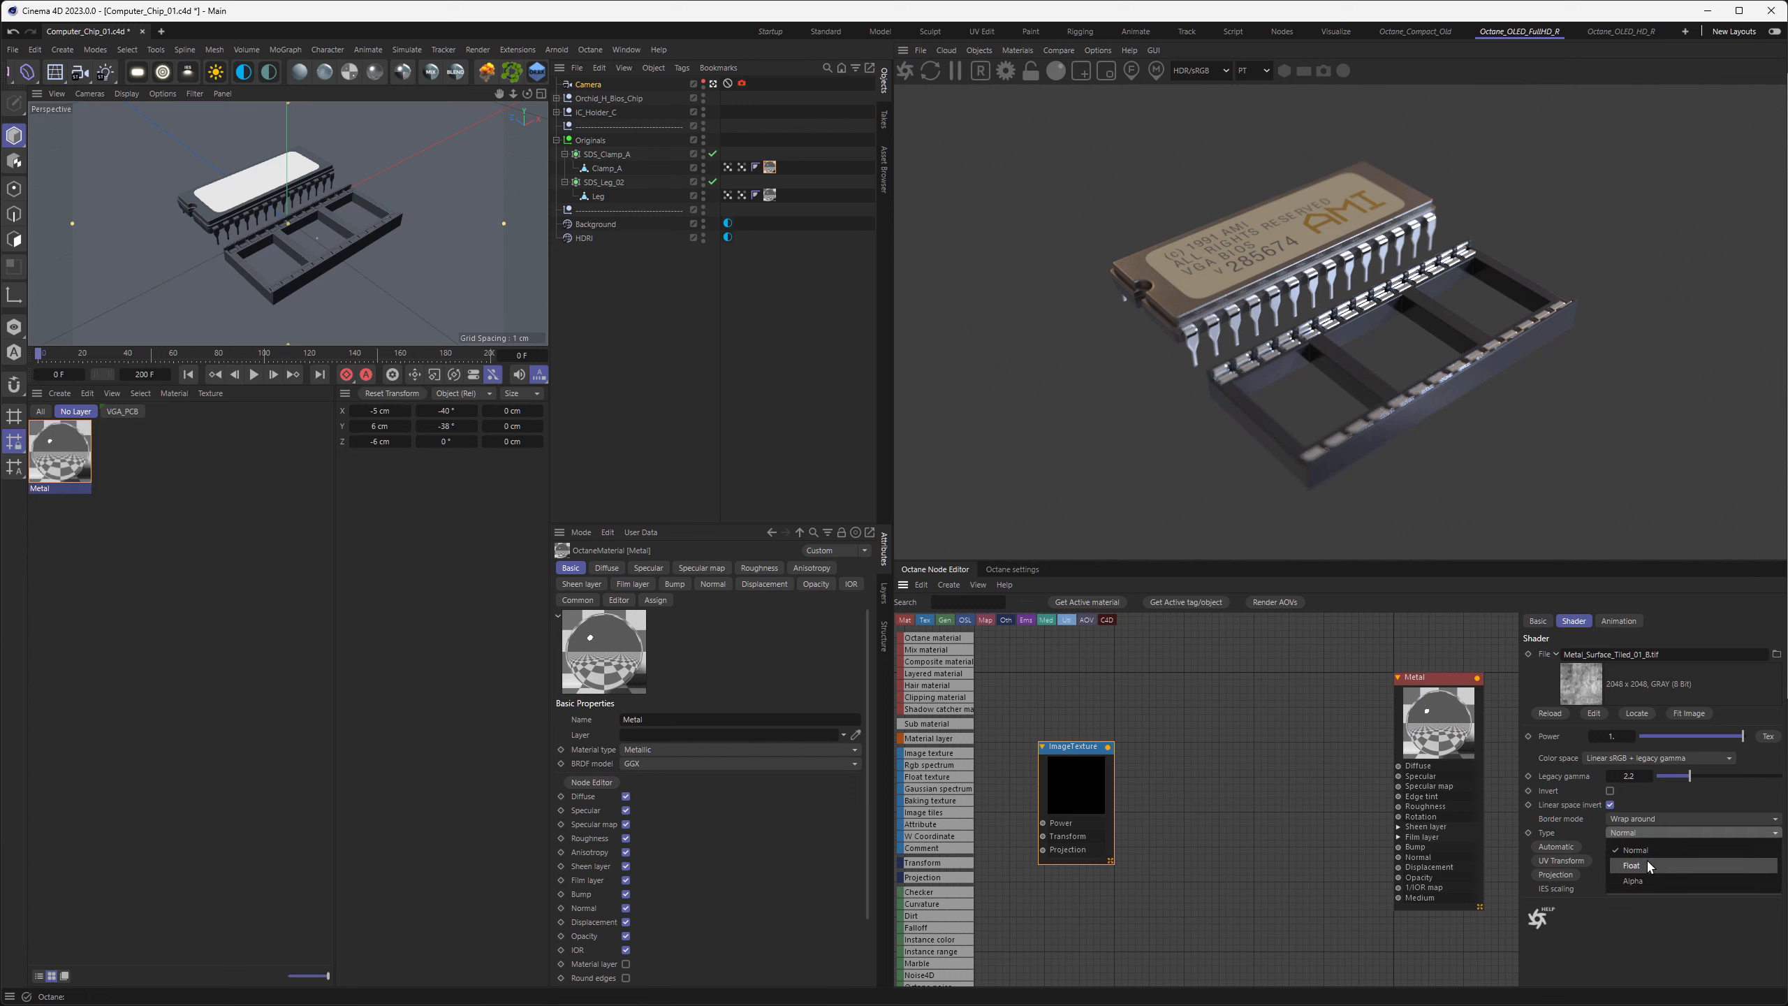
pyautogui.click(1647, 865)
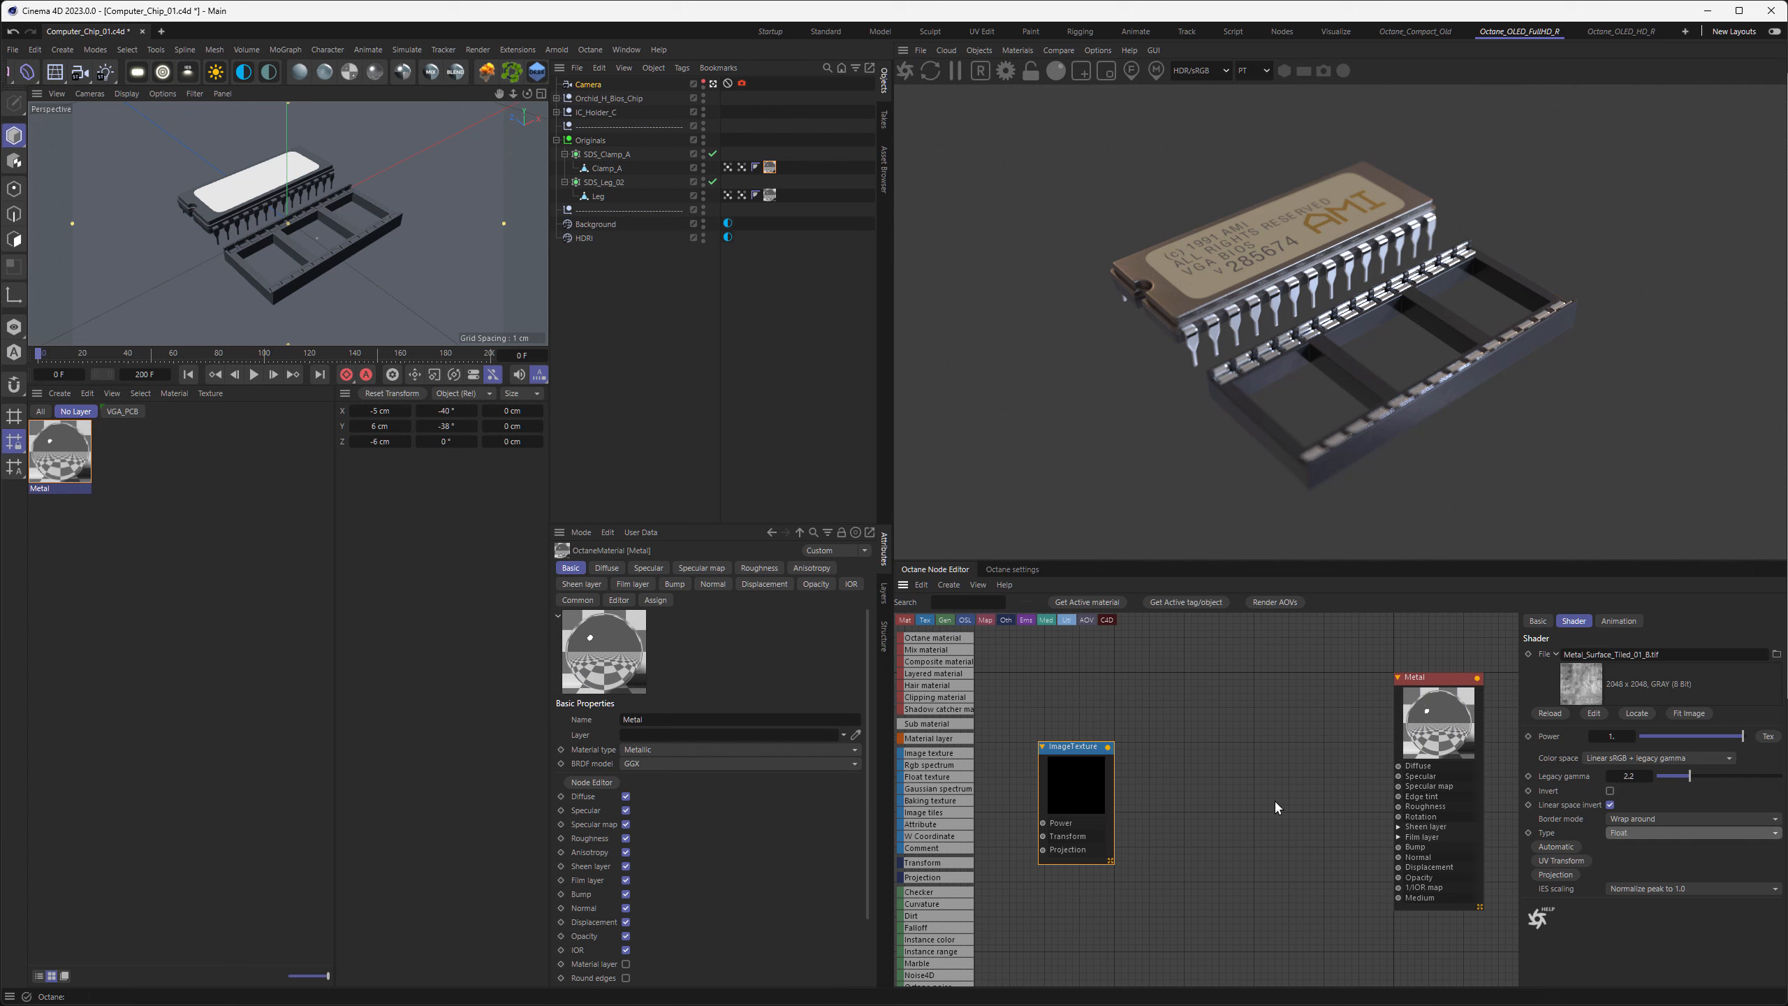
pyautogui.moveTo(1108, 747); pyautogui.dragTo(1399, 776)
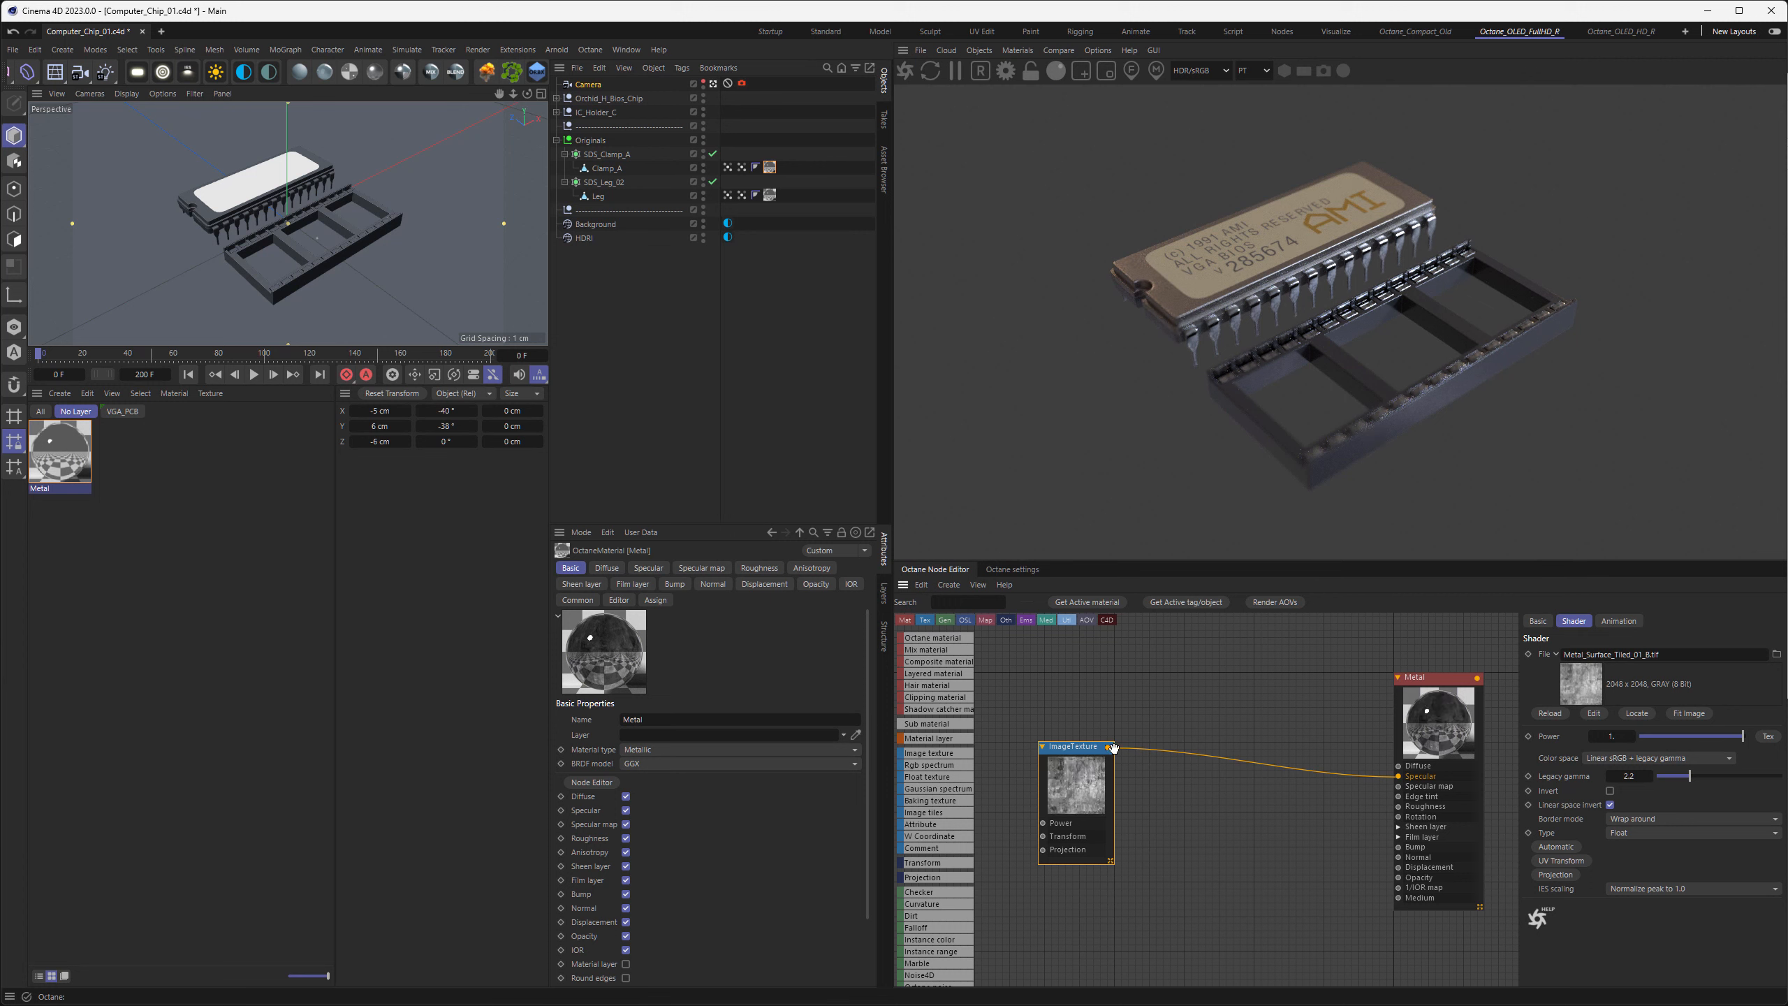
pyautogui.moveTo(1108, 748); pyautogui.dragTo(1399, 807)
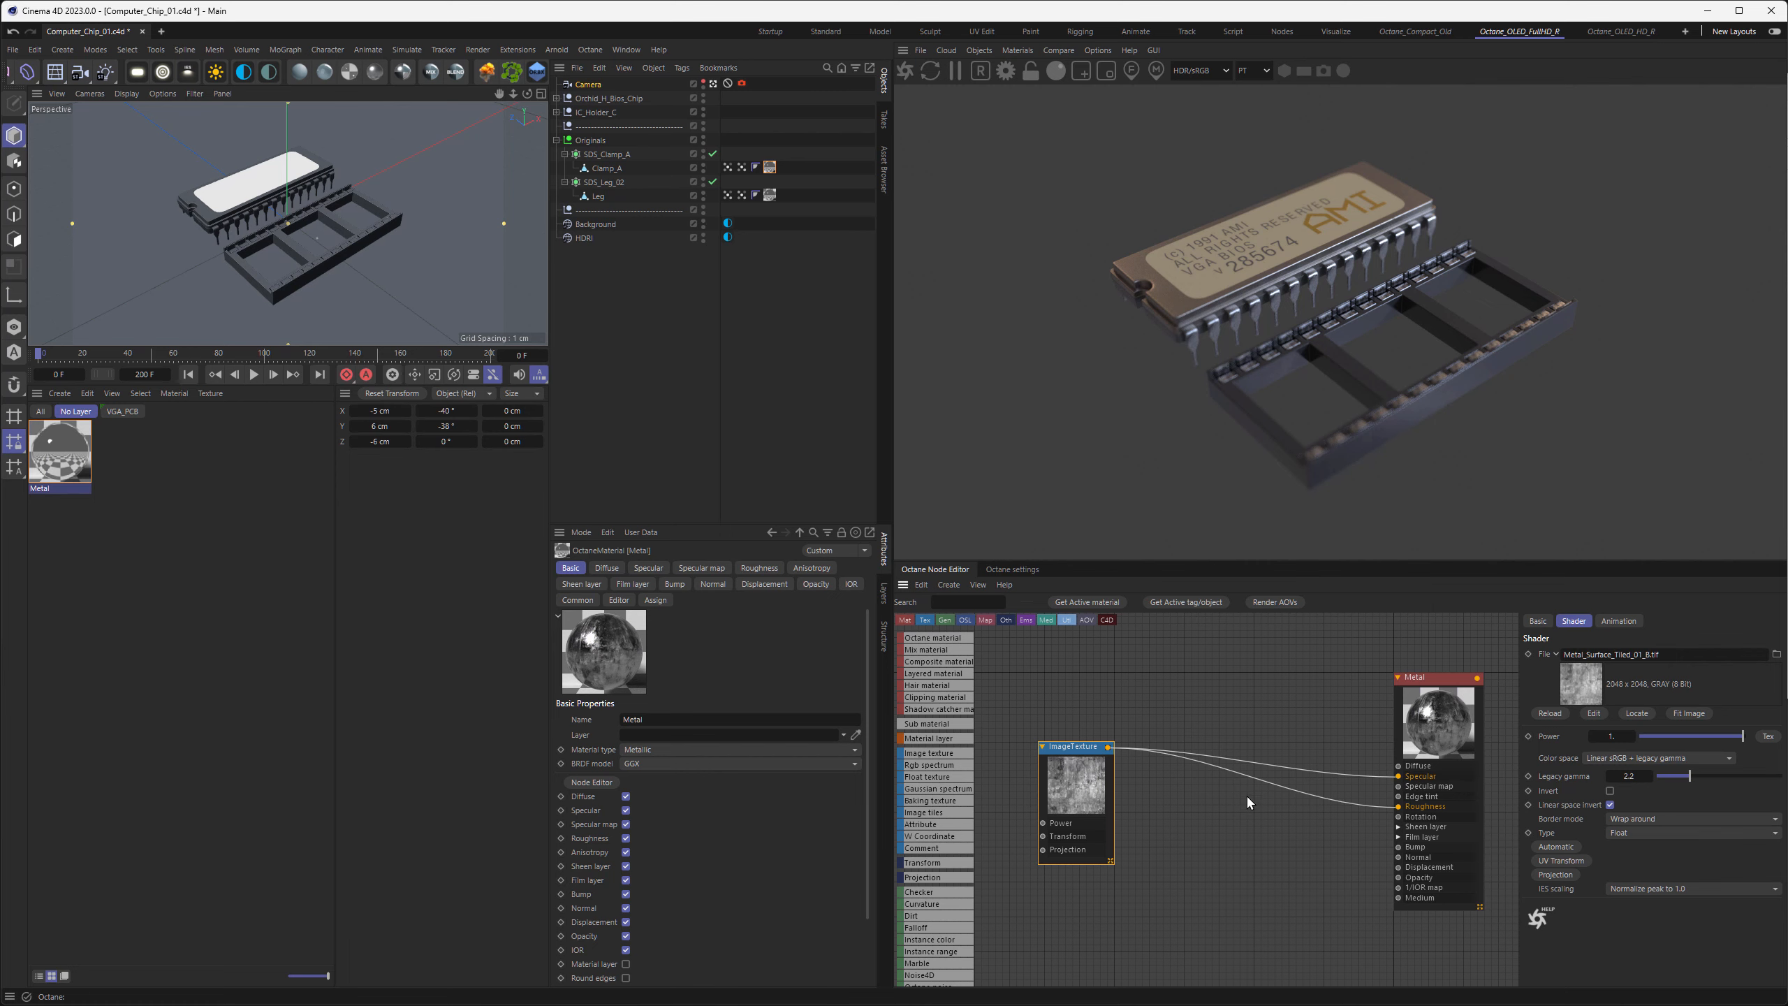
# Leave the scene camera for a close view of the pins and compare the metal with its roughness texture disconnected and reconnected
pyautogui.click(714, 84)
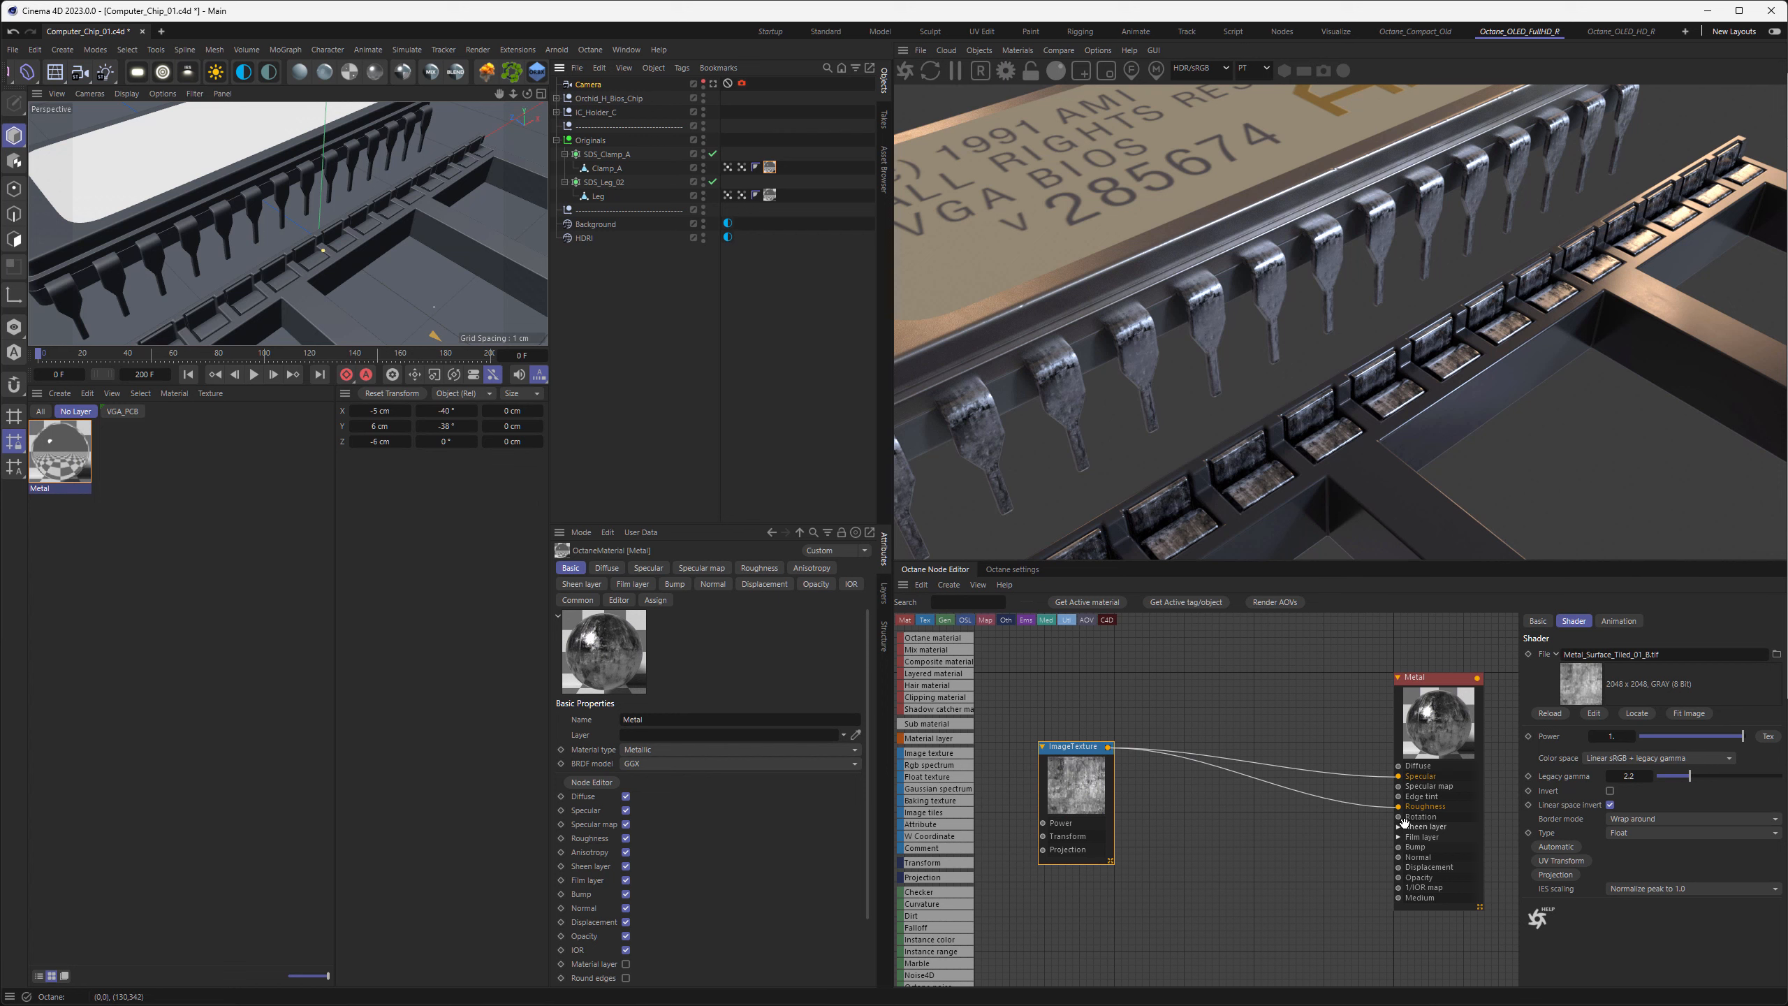
pyautogui.click(1441, 733)
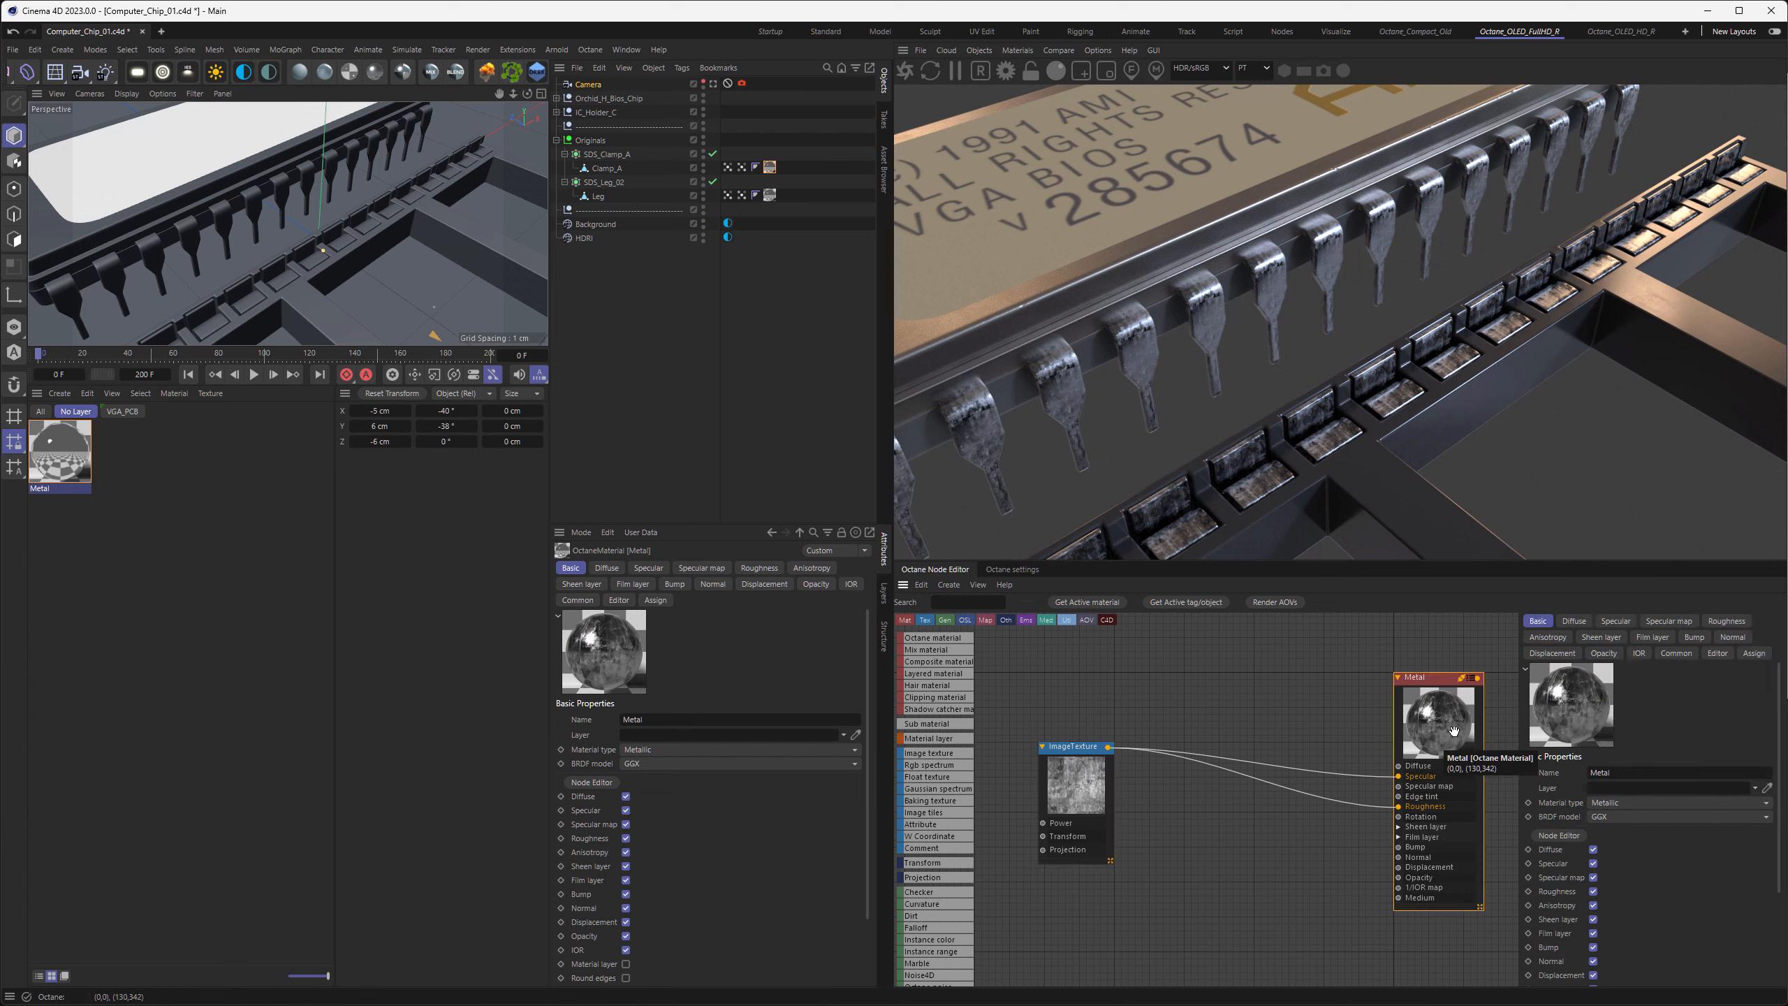
pyautogui.click(1713, 625)
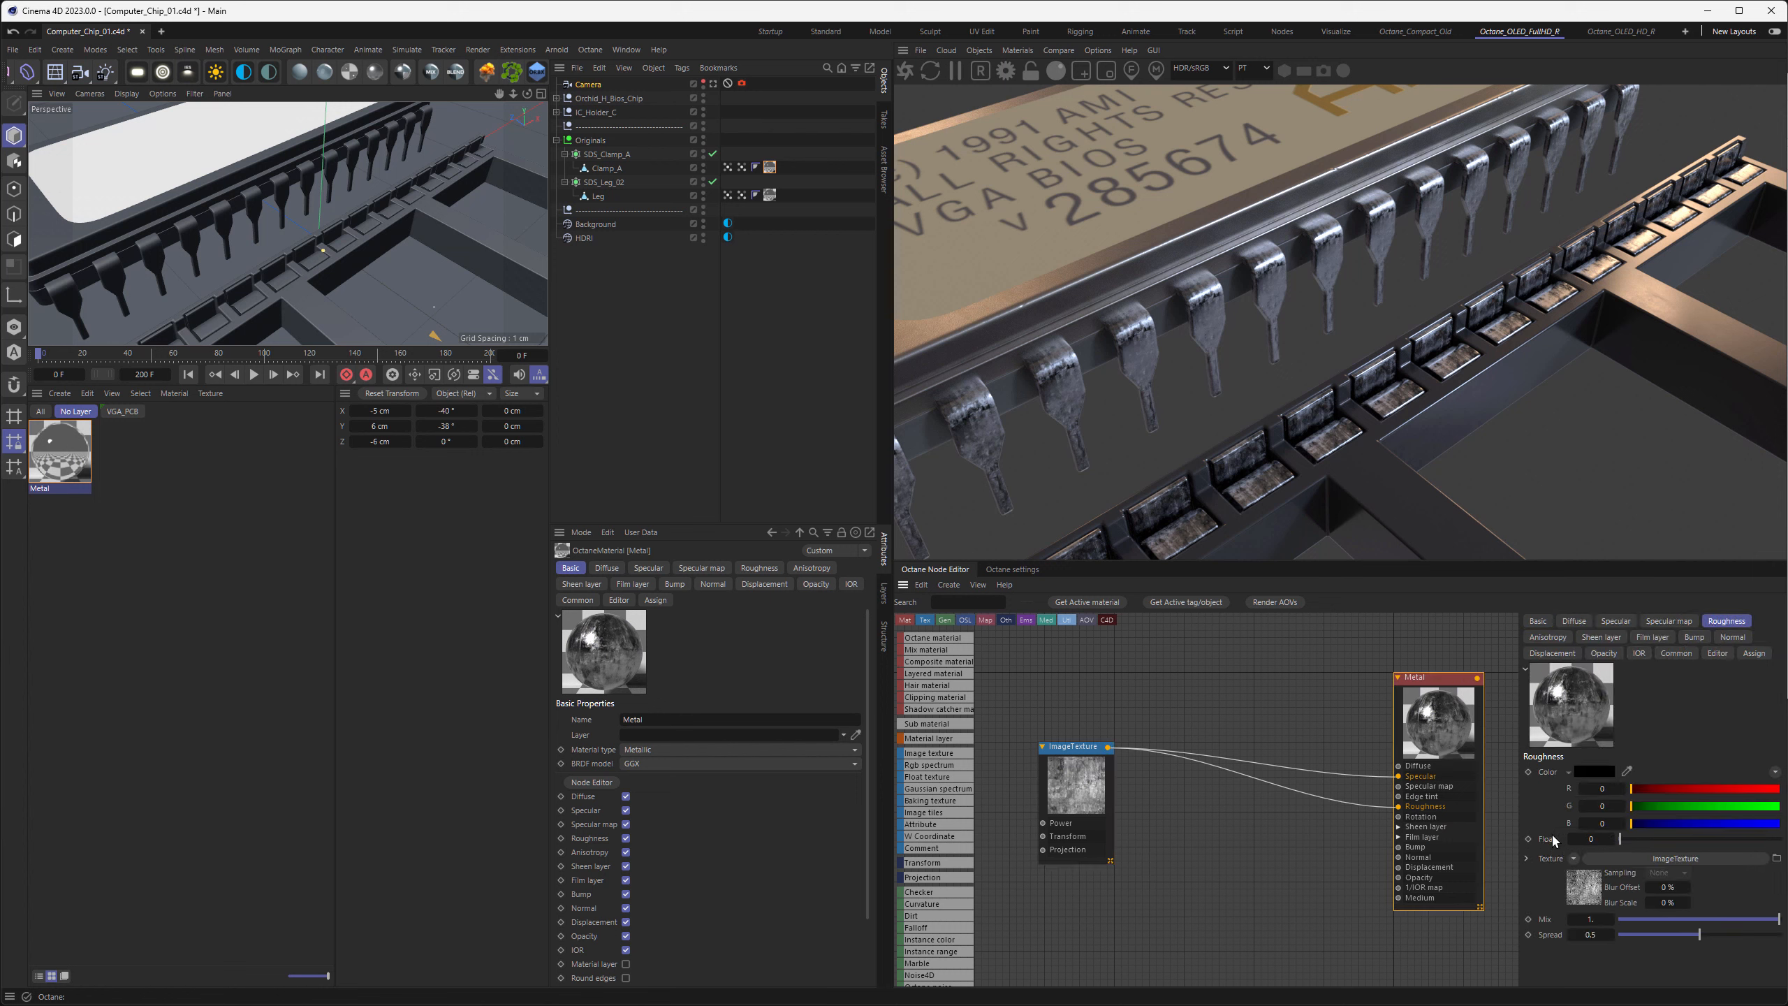
pyautogui.moveTo(1399, 807); pyautogui.dragTo(1376, 800)
pyautogui.moveTo(1626, 839); pyautogui.dragTo(1545, 842)
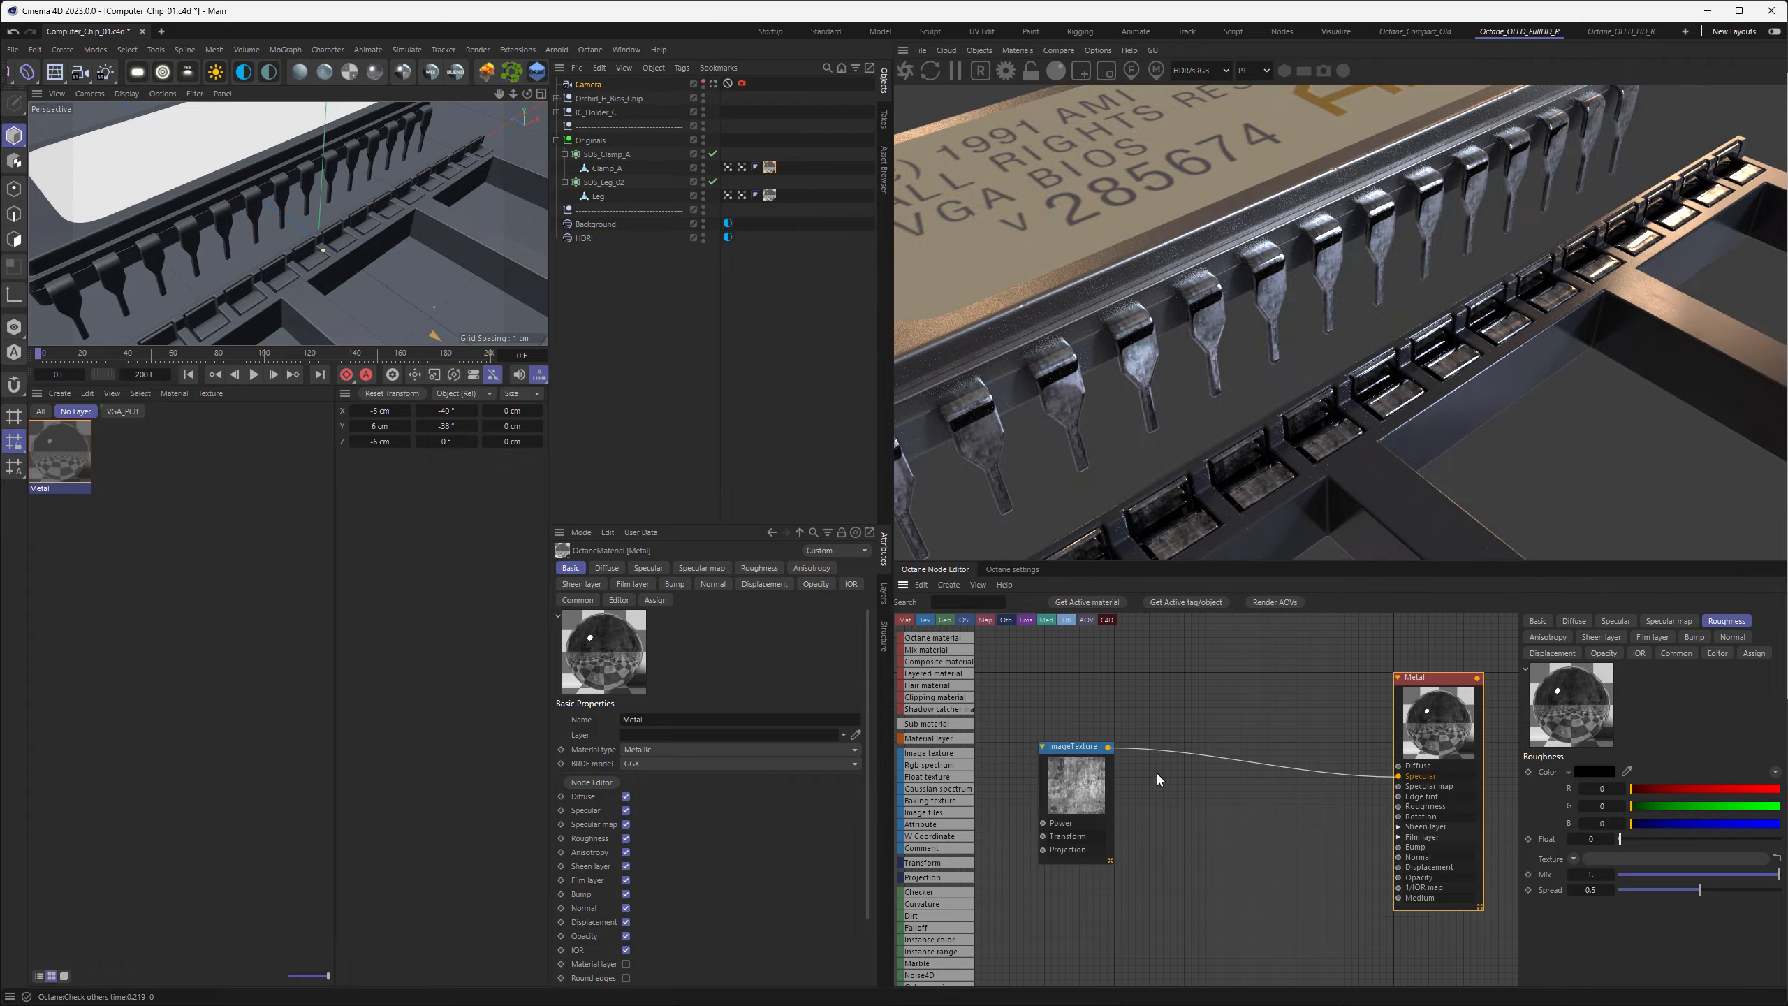
pyautogui.moveTo(1109, 751); pyautogui.dragTo(1399, 806)
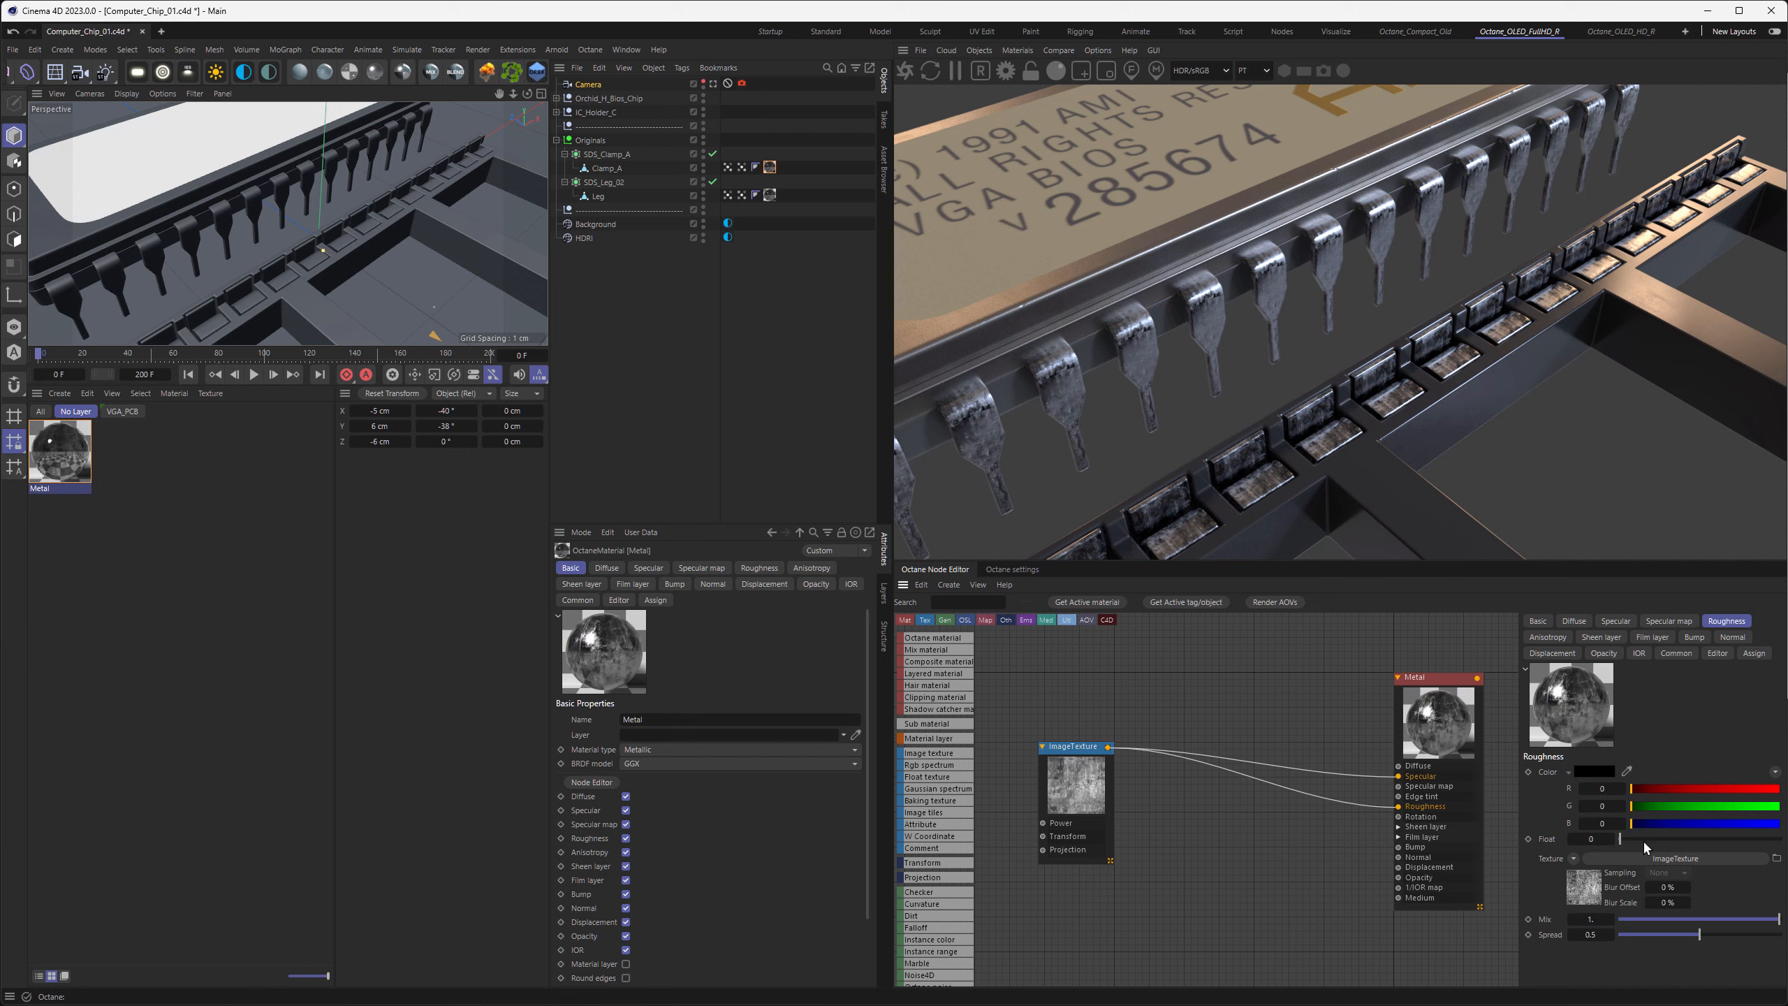
# Add a Range node between the image texture and the Metal material
pyautogui.rightClick(1257, 739)
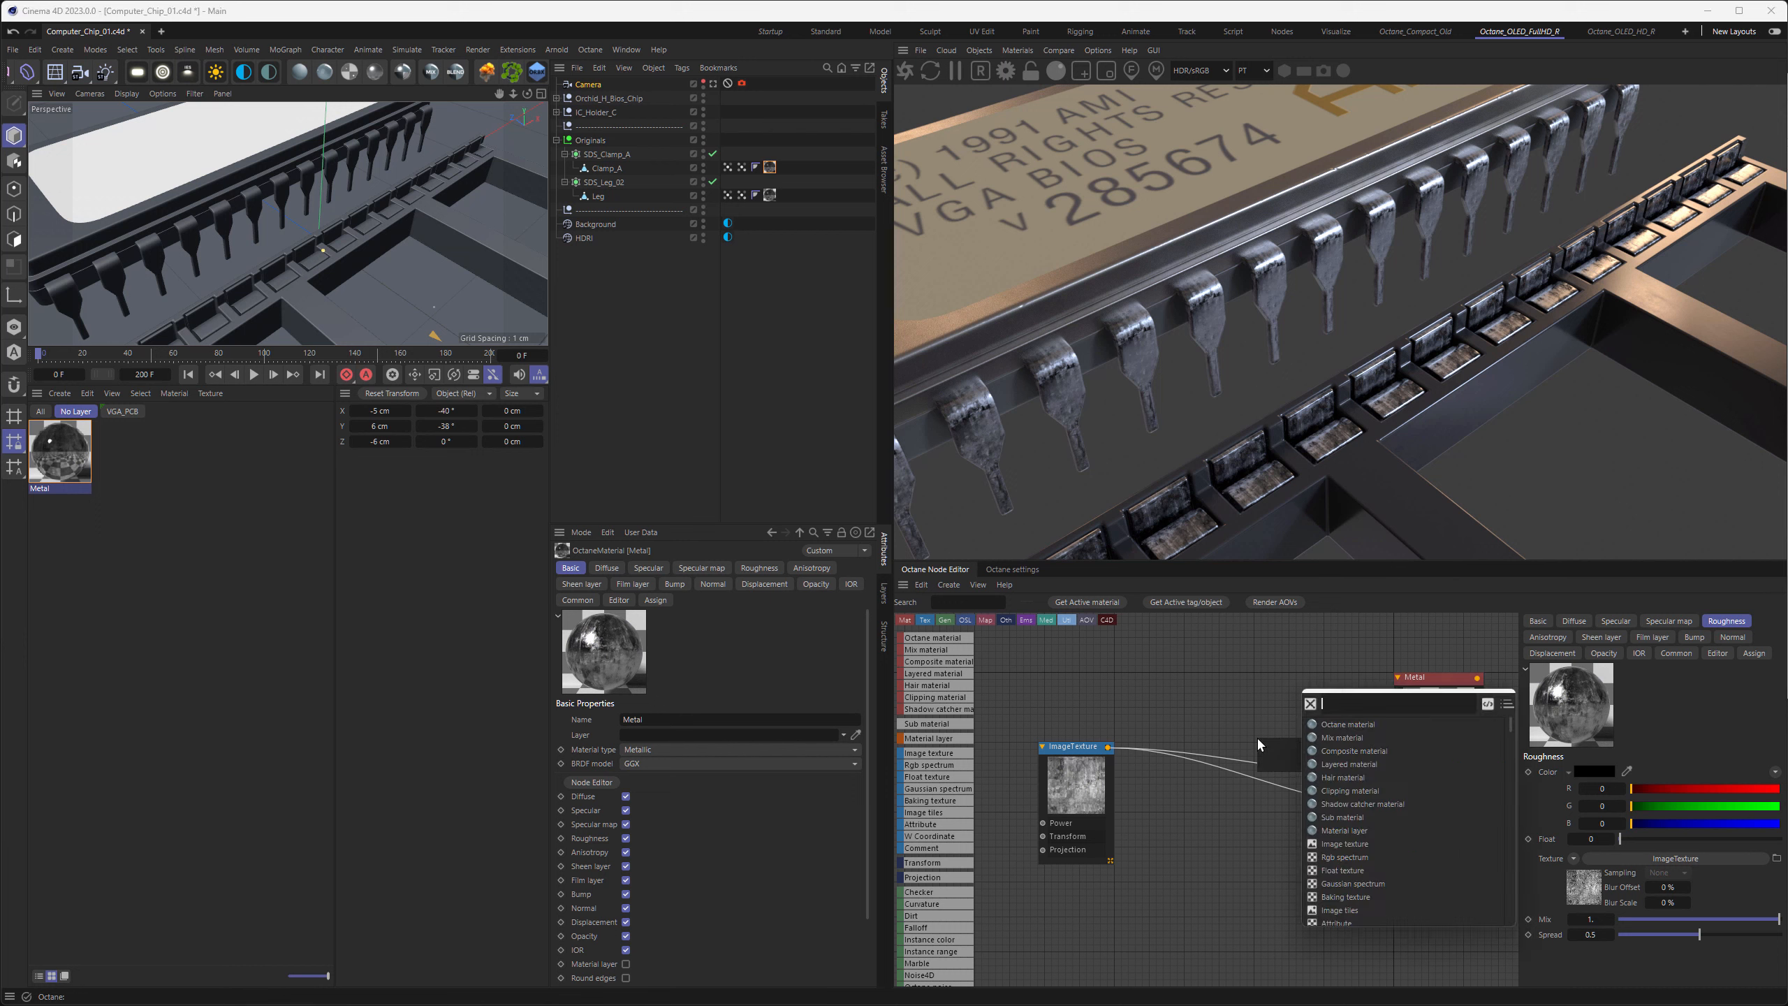
pyautogui.write('RANG')
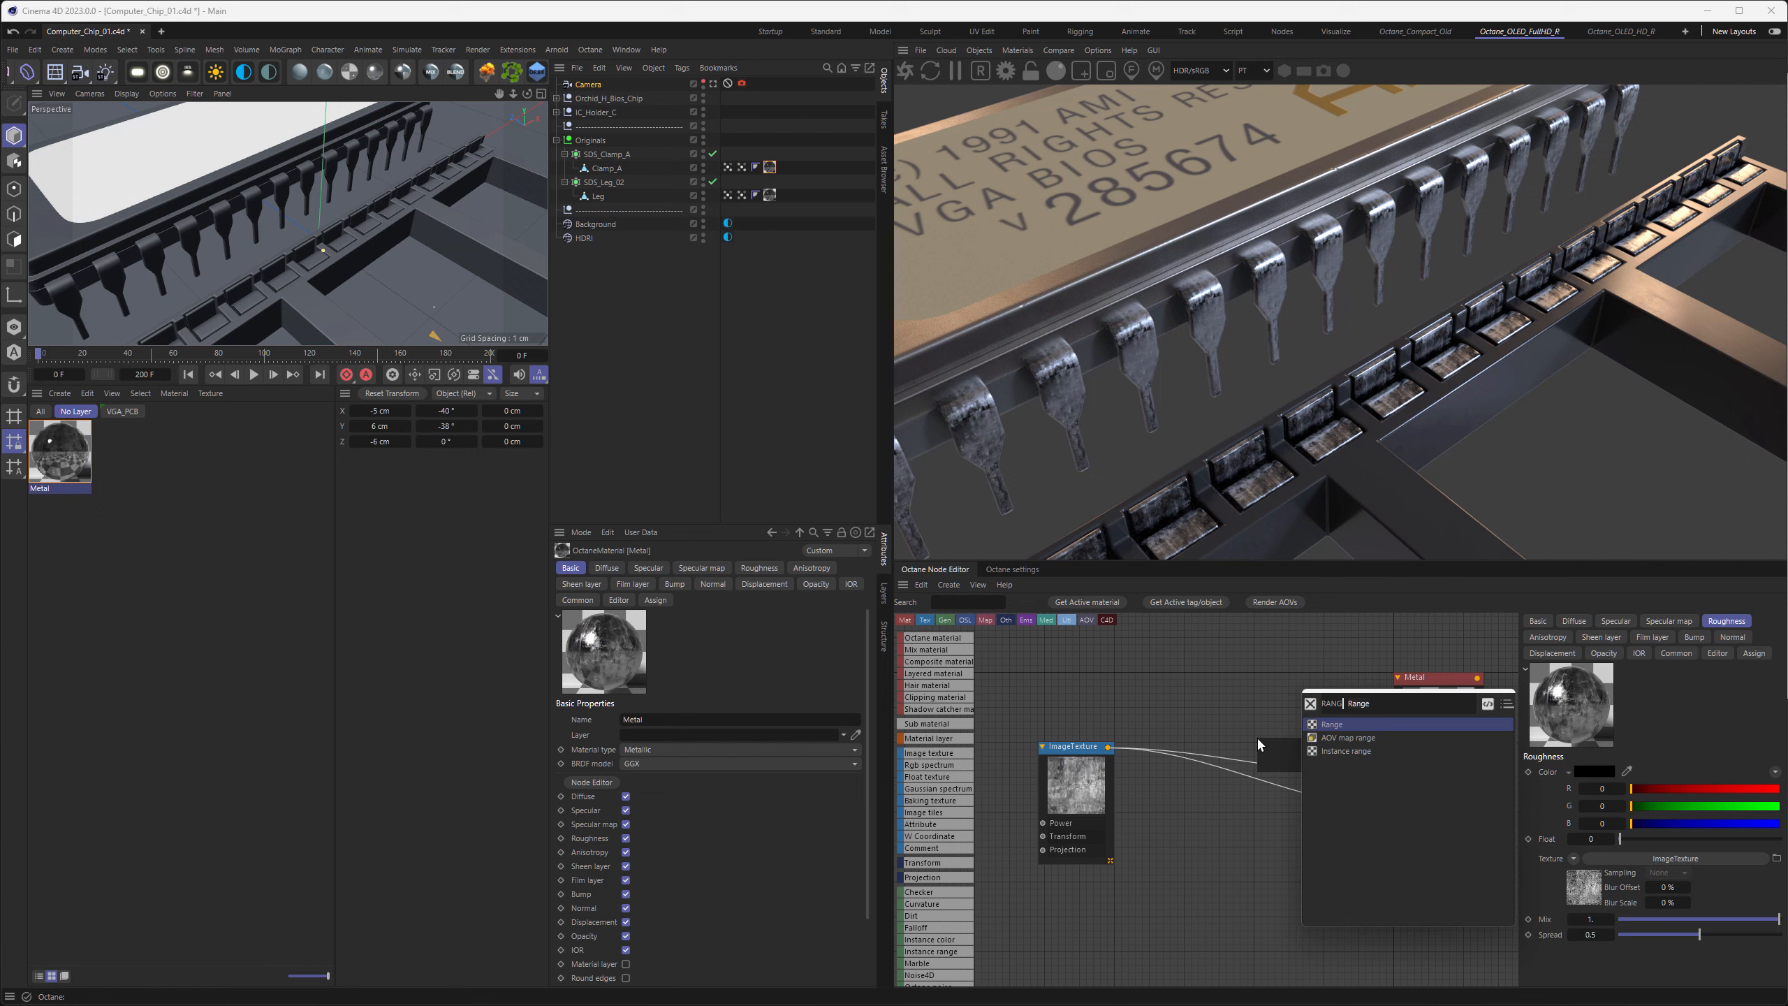
pyautogui.click(1323, 725)
pyautogui.moveTo(1292, 741); pyautogui.dragTo(1243, 682)
# Show all pins on the Range node, connect the image texture to its Value input and place it below the existing links
pyautogui.rightClick(1244, 684)
pyautogui.moveTo(1300, 856)
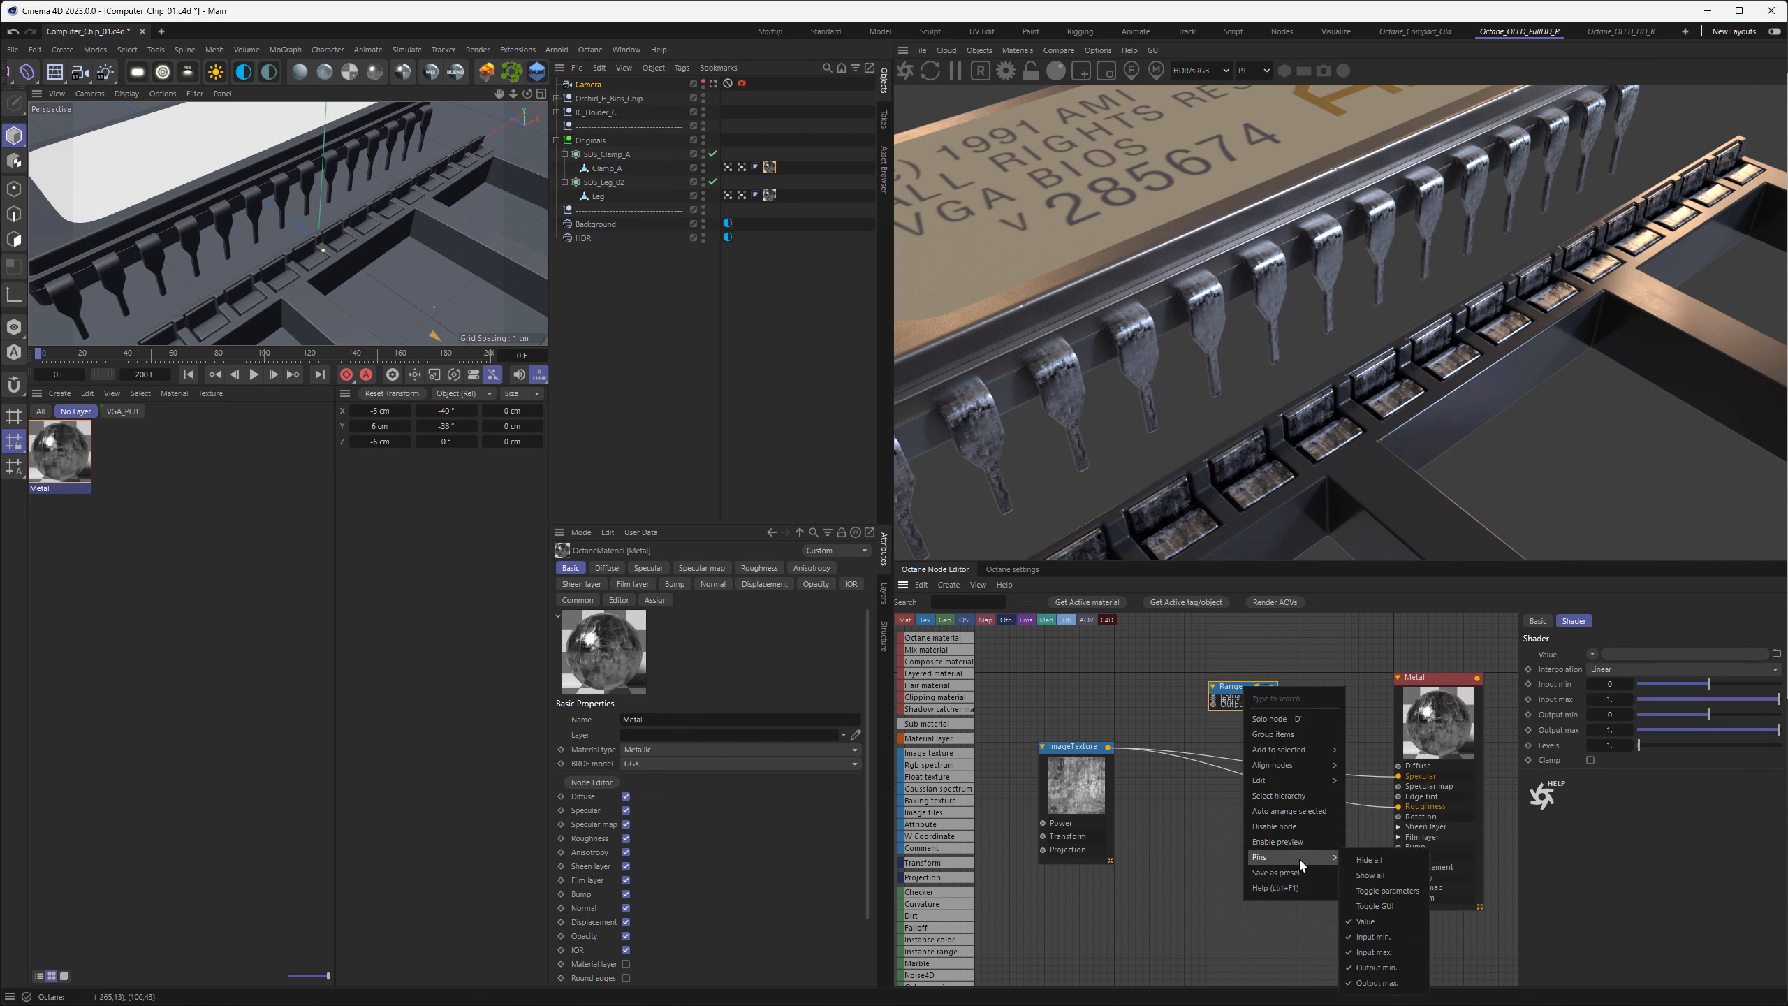
pyautogui.click(1369, 875)
pyautogui.moveTo(1241, 688); pyautogui.dragTo(1243, 702)
pyautogui.moveTo(1108, 747); pyautogui.dragTo(1232, 684)
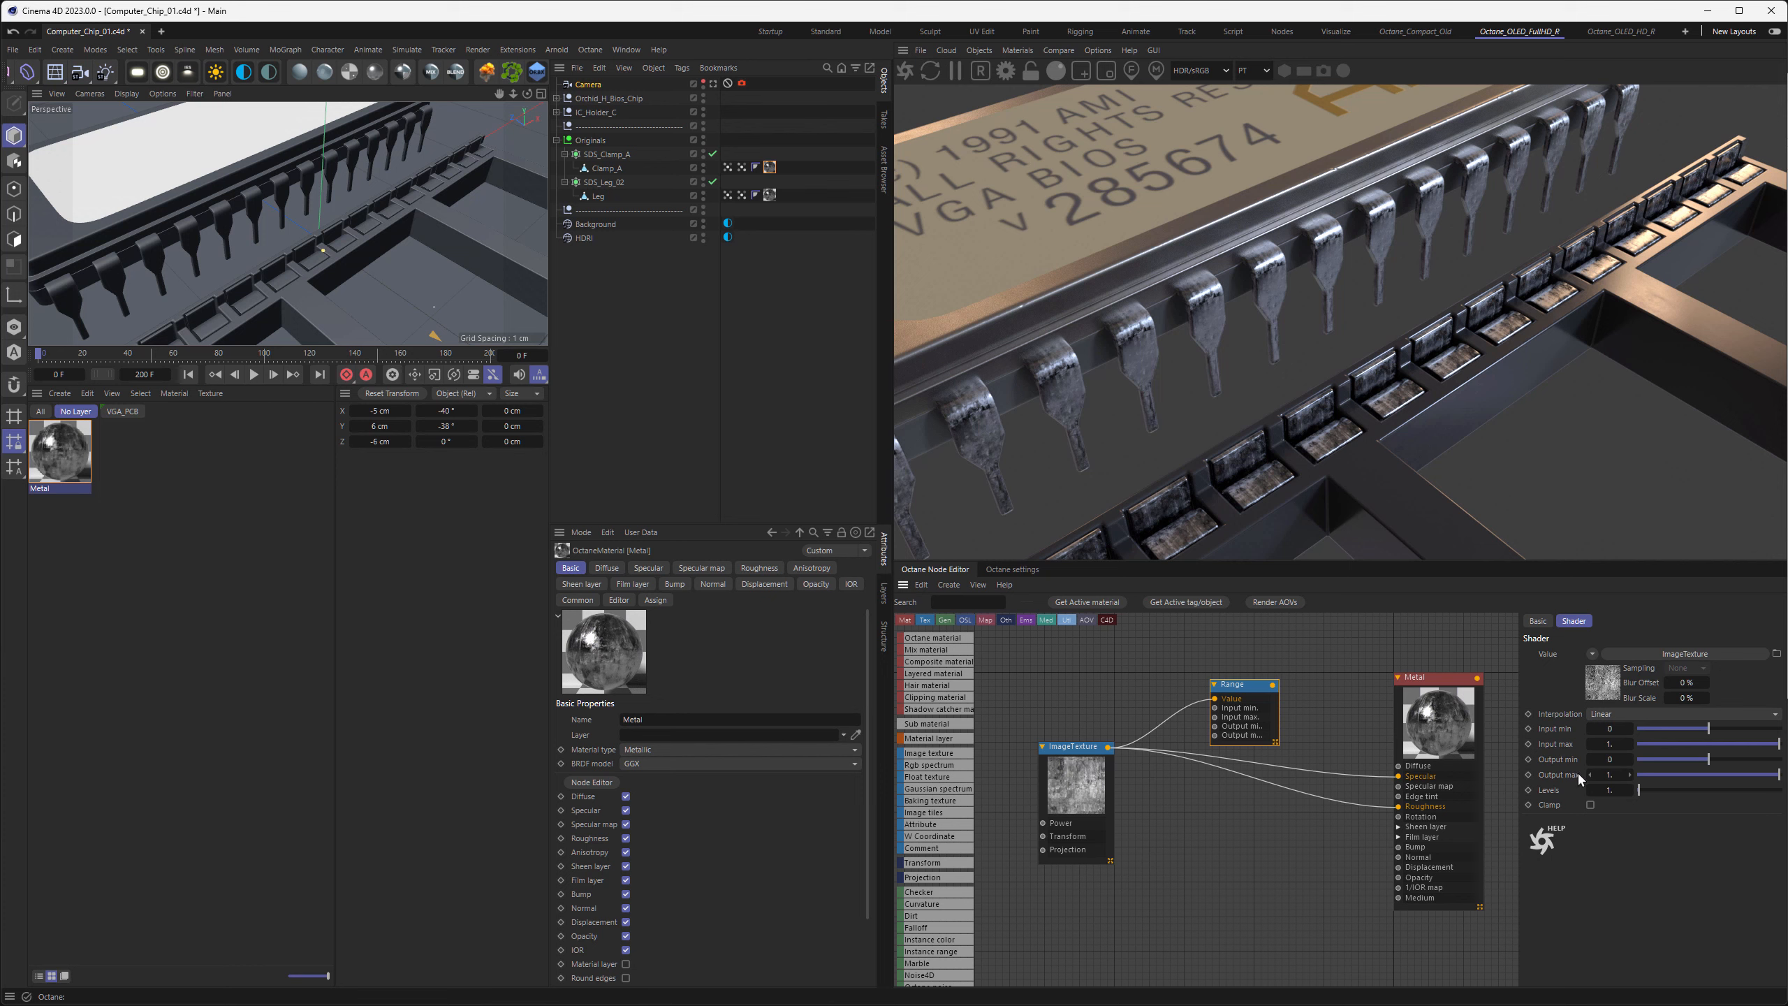
pyautogui.moveTo(1253, 691); pyautogui.dragTo(1229, 812)
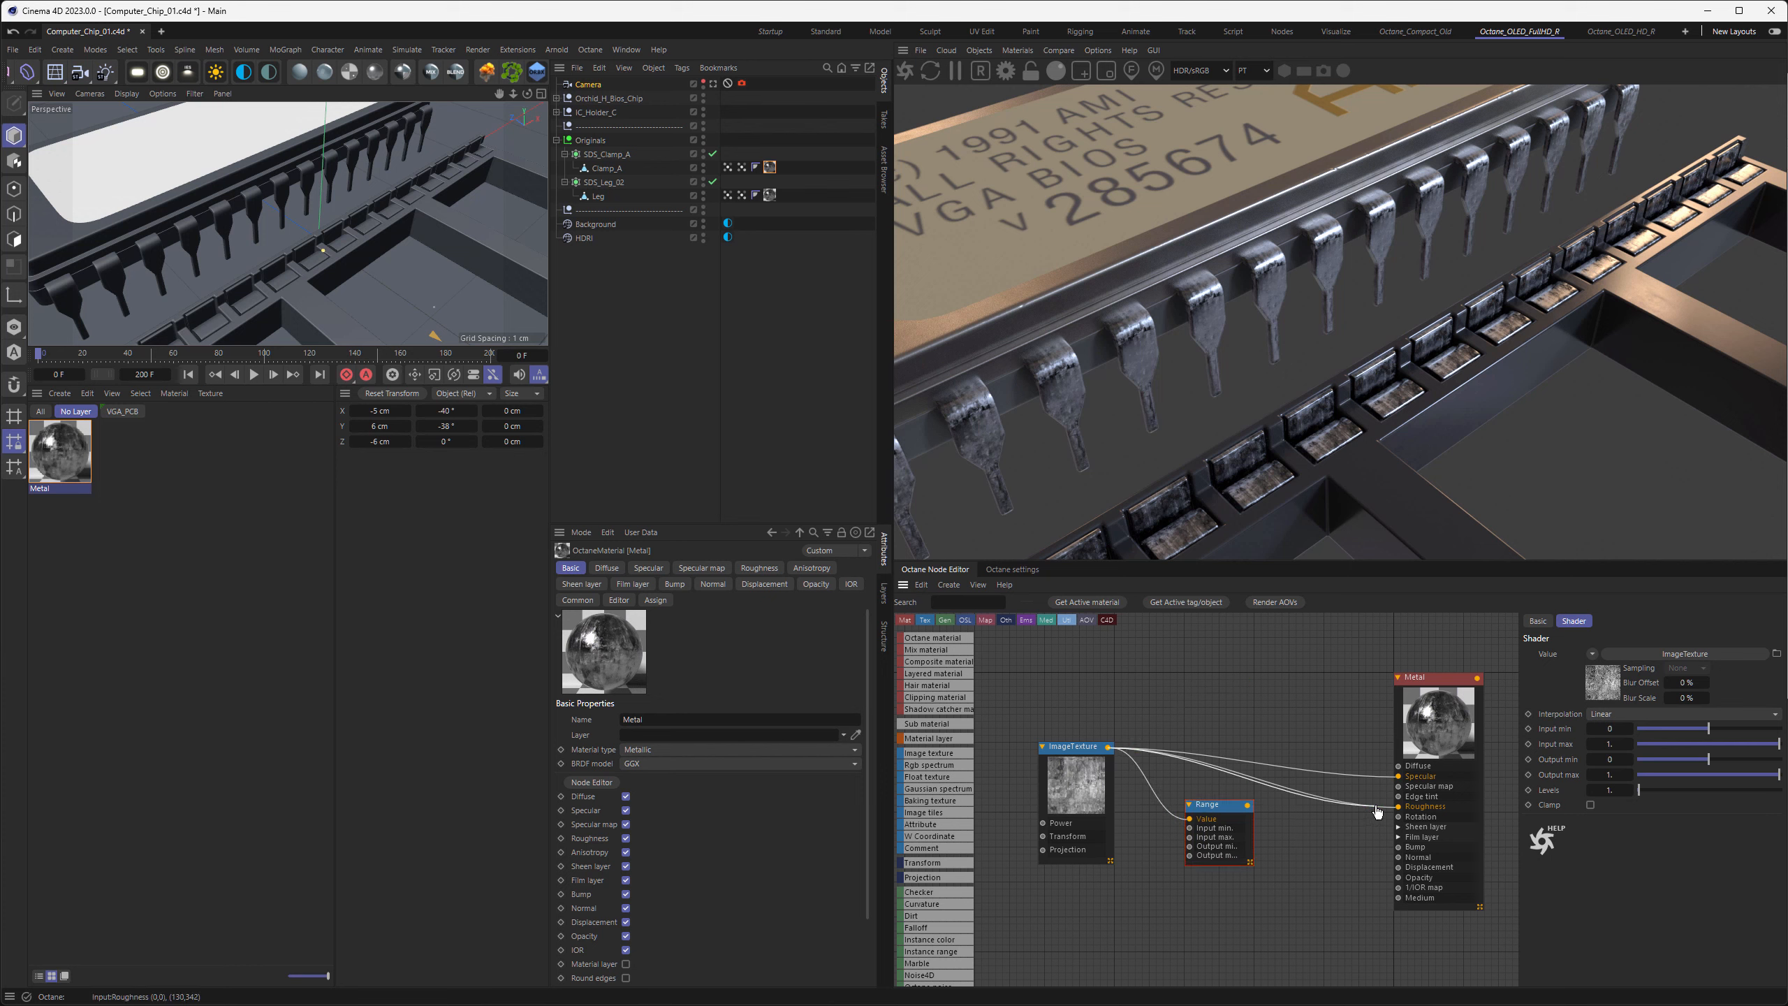
# Disconnect the image texture from the Metal material's Roughness and Specular inputs and set the roughness float to 0.25
pyautogui.moveTo(1377, 810); pyautogui.dragTo(1373, 800)
pyautogui.click(1435, 728)
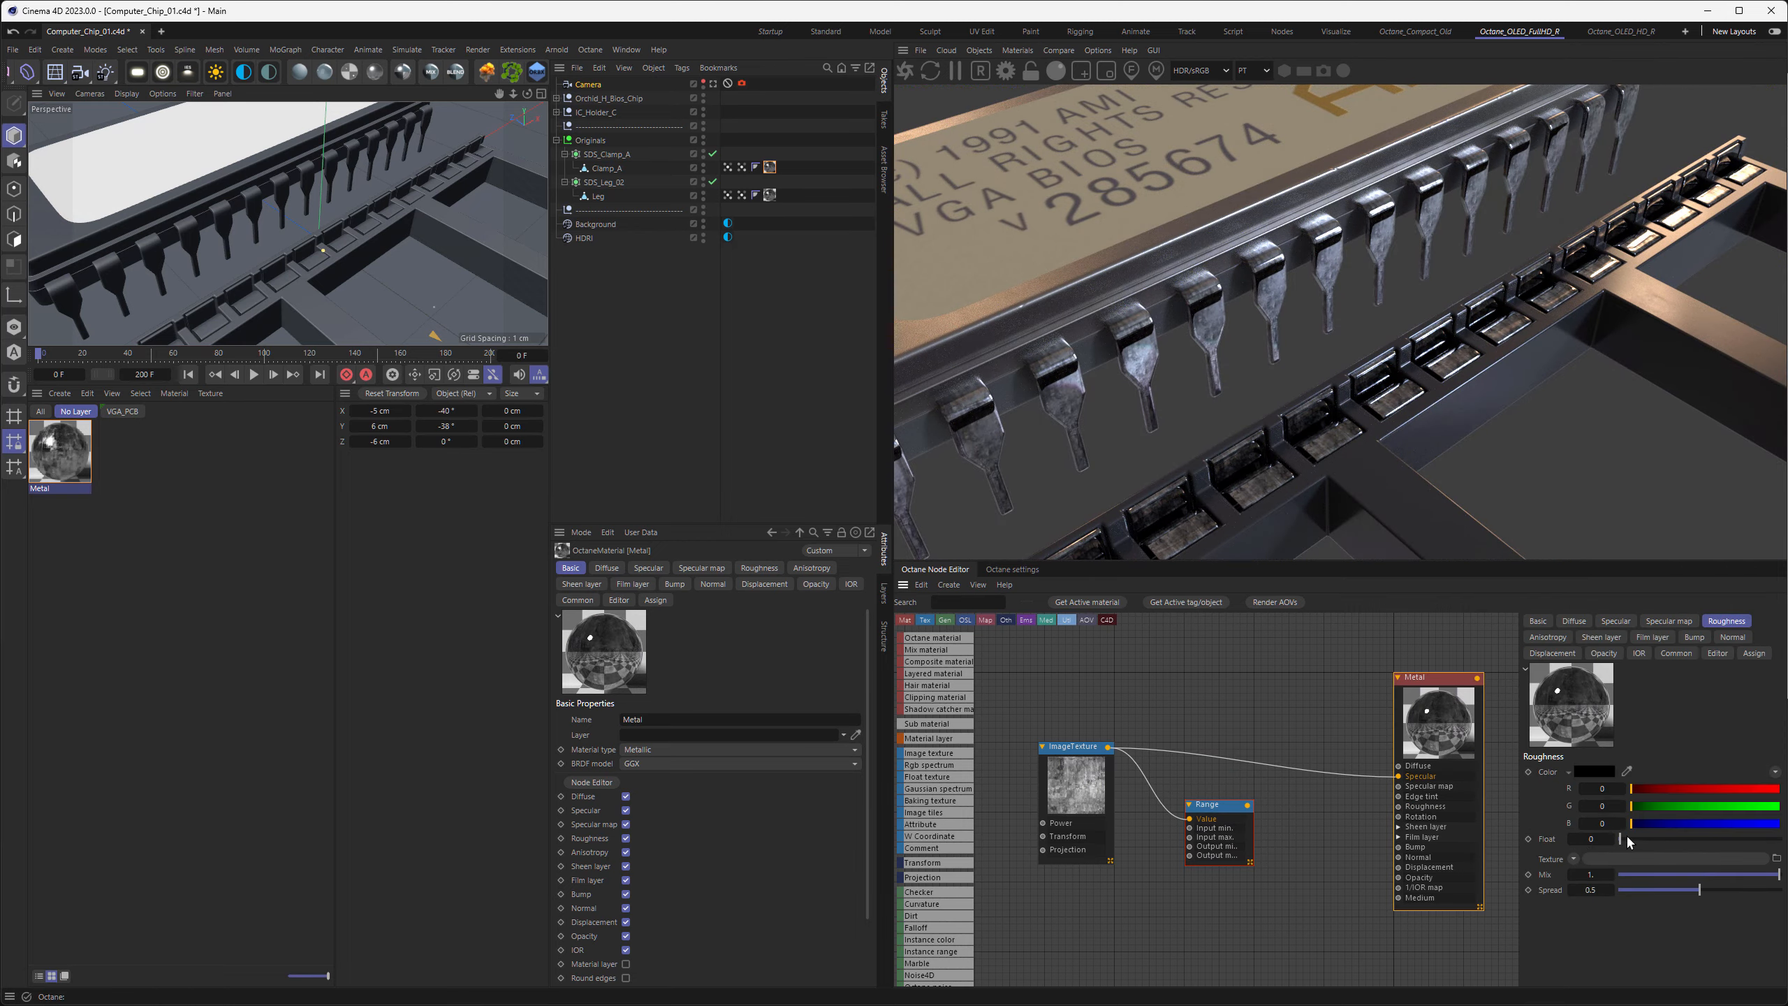
pyautogui.moveTo(1626, 841); pyautogui.dragTo(1656, 843)
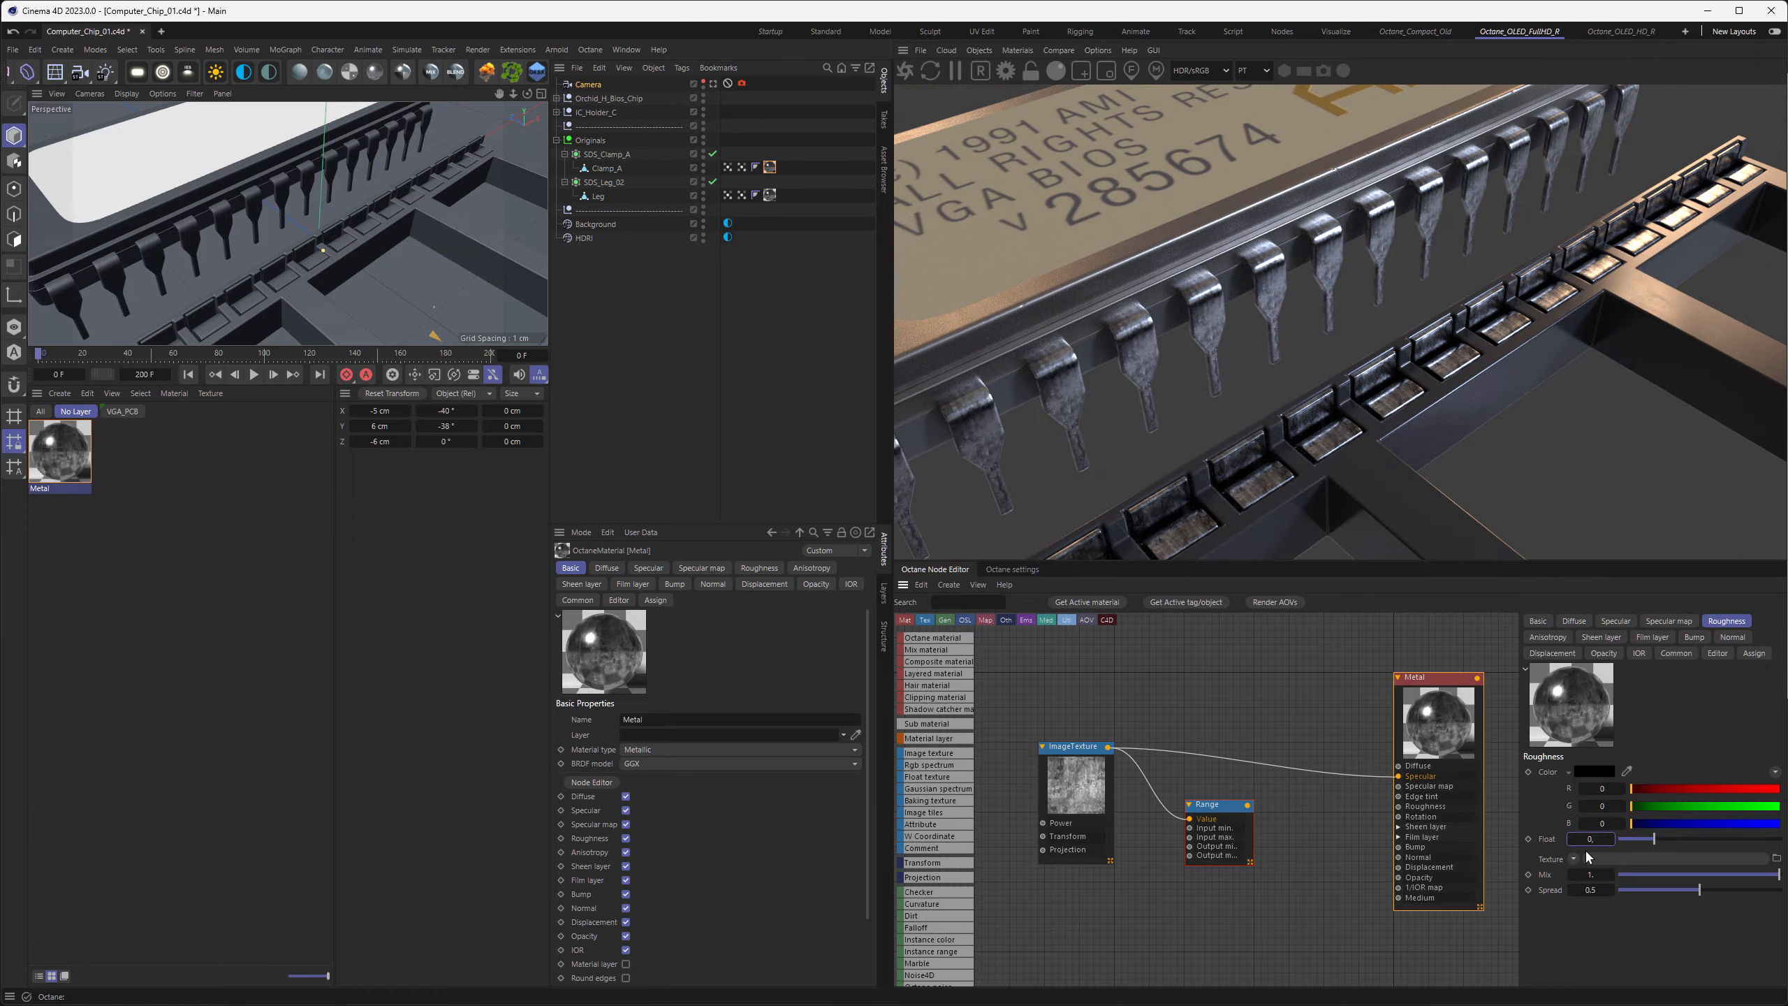
pyautogui.write('0.25')
pyautogui.press('Return')
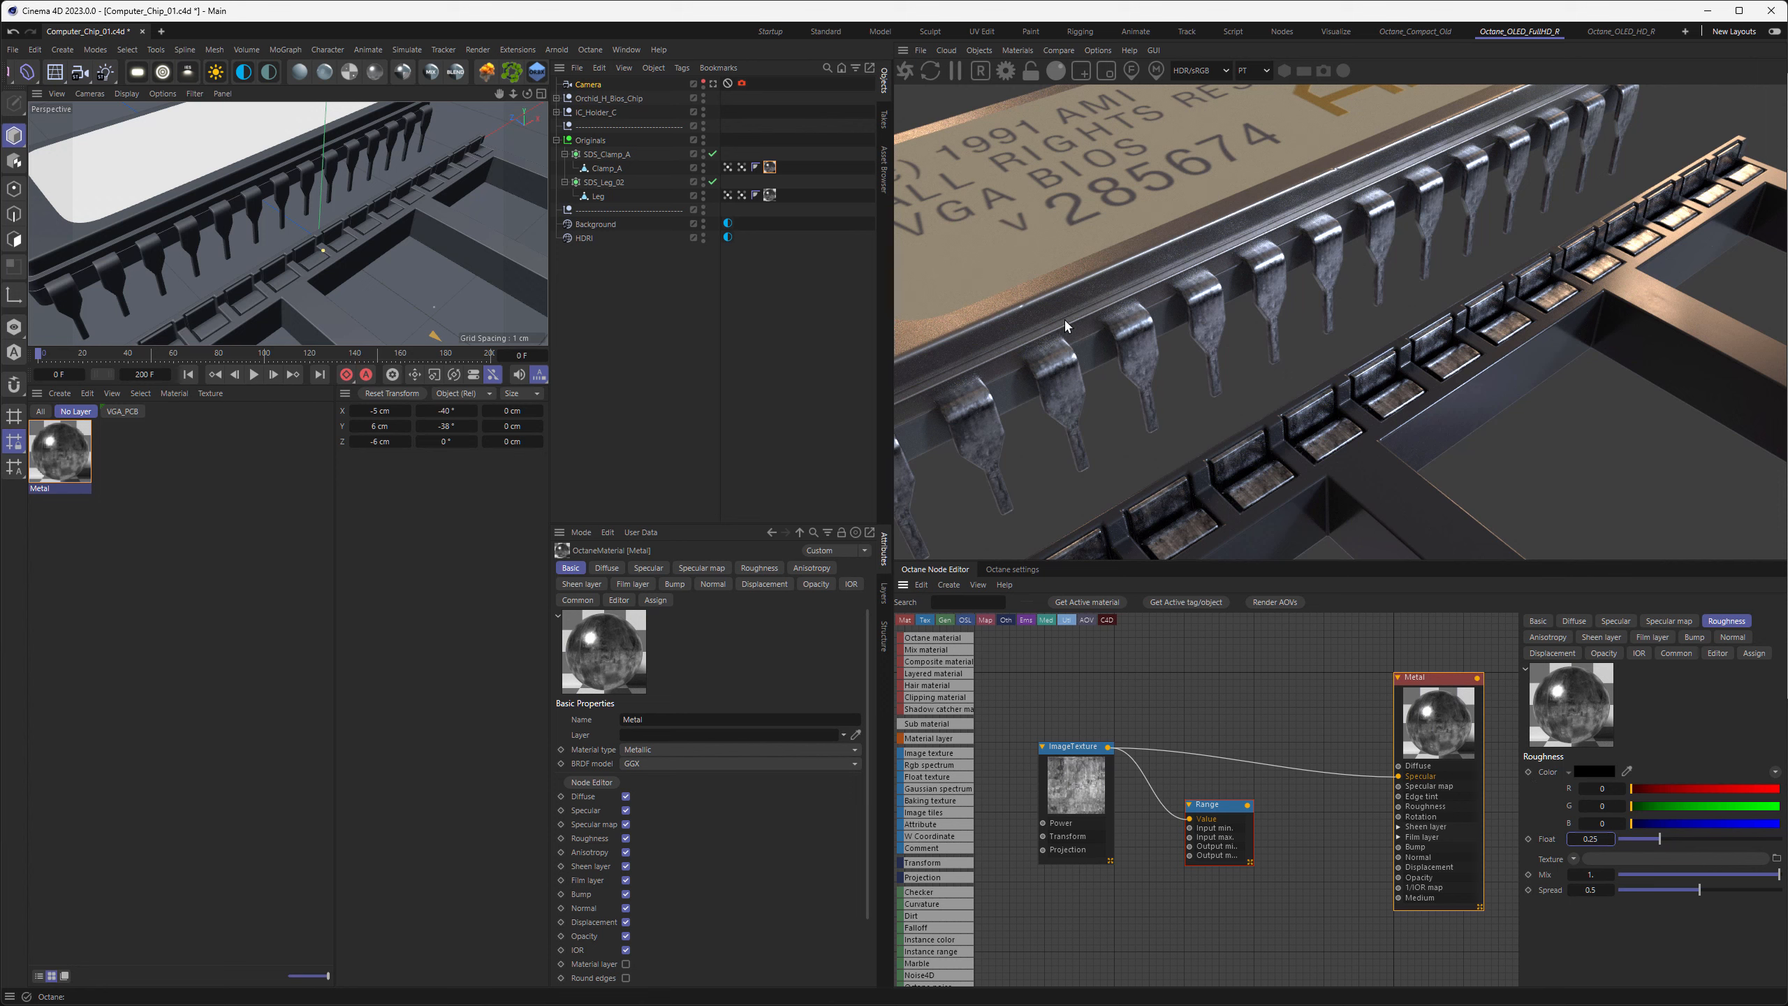
pyautogui.moveTo(1401, 777); pyautogui.dragTo(1331, 732)
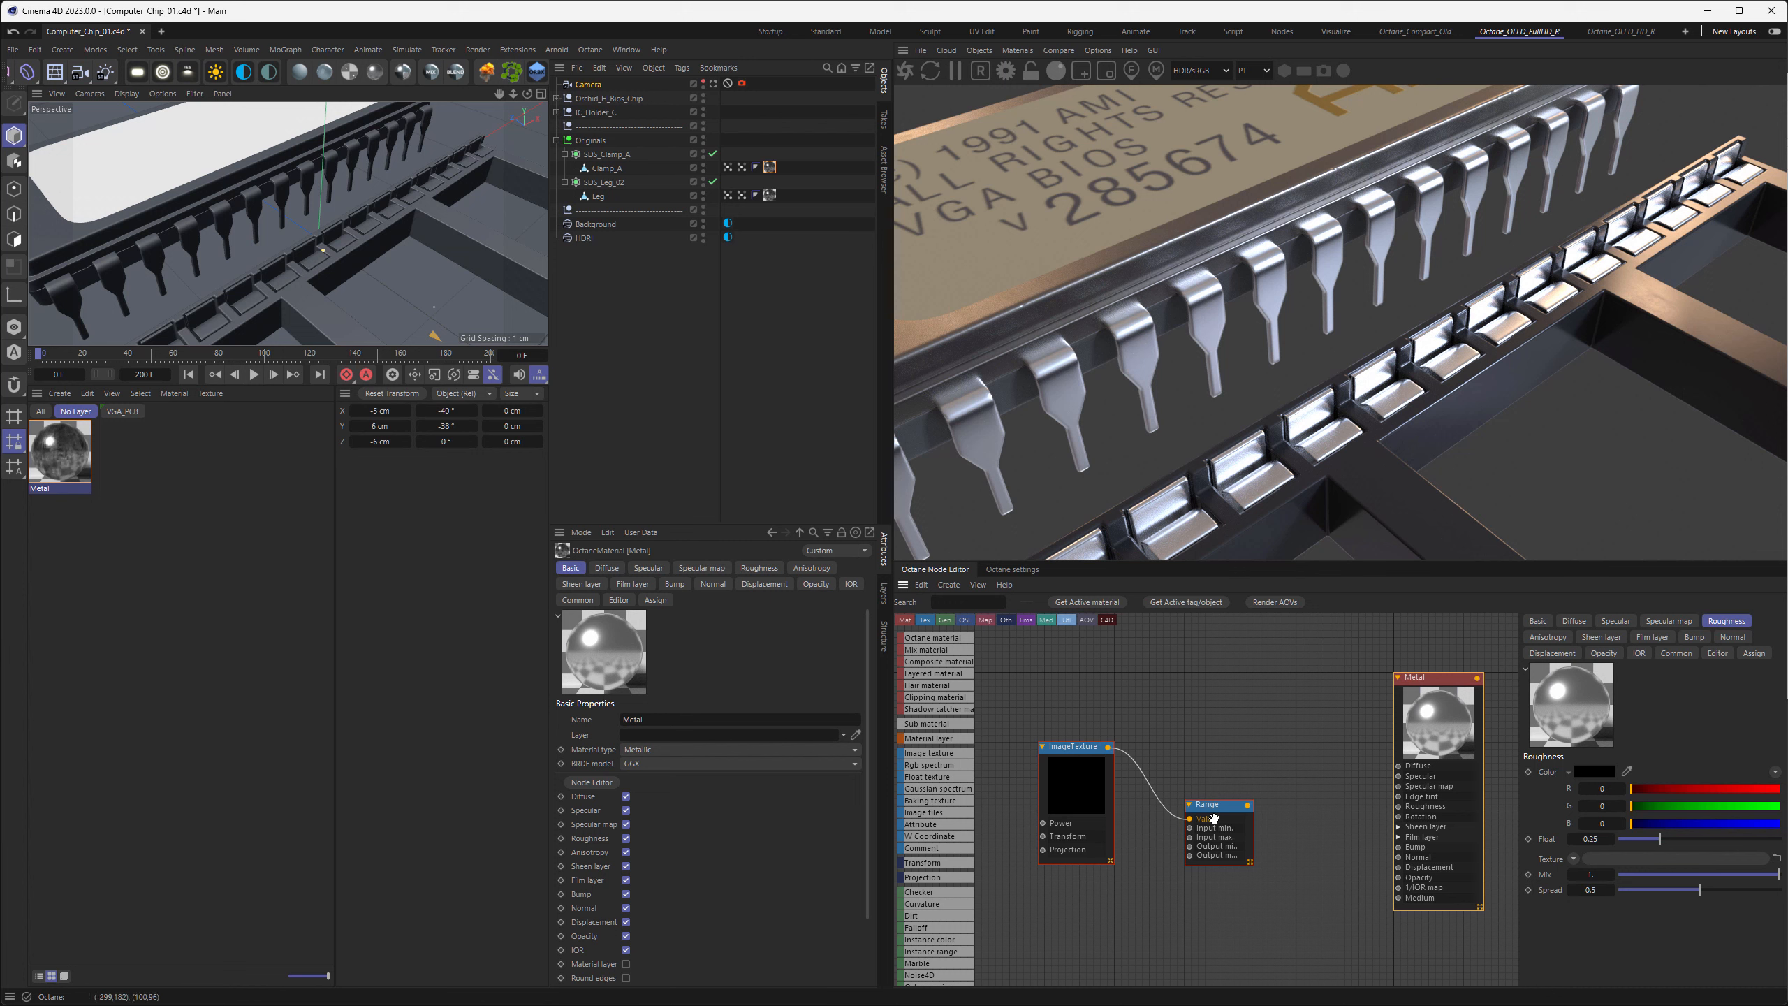
# Set the Range node's output min and output max to 0.25 and connect it to the Metal material's Roughness input
pyautogui.moveTo(1220, 815); pyautogui.dragTo(1234, 768)
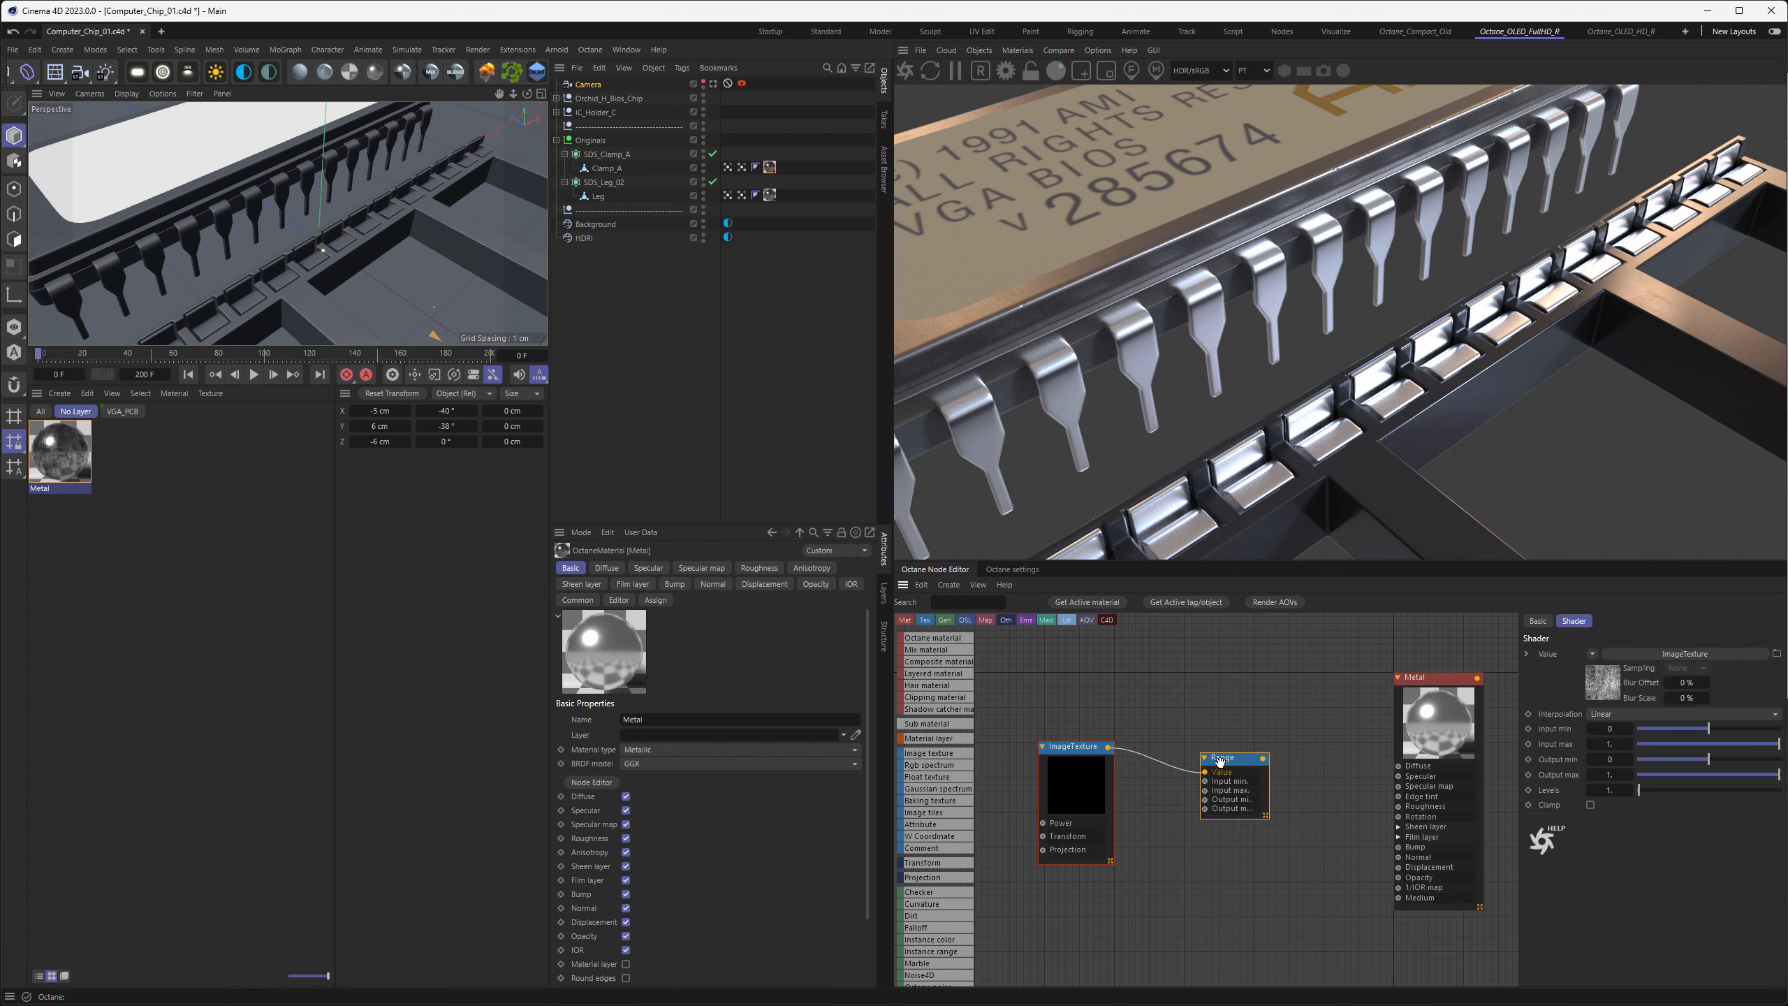
pyautogui.click(1589, 761)
pyautogui.write('0.25')
pyautogui.press('Tab')
pyautogui.write('0.25')
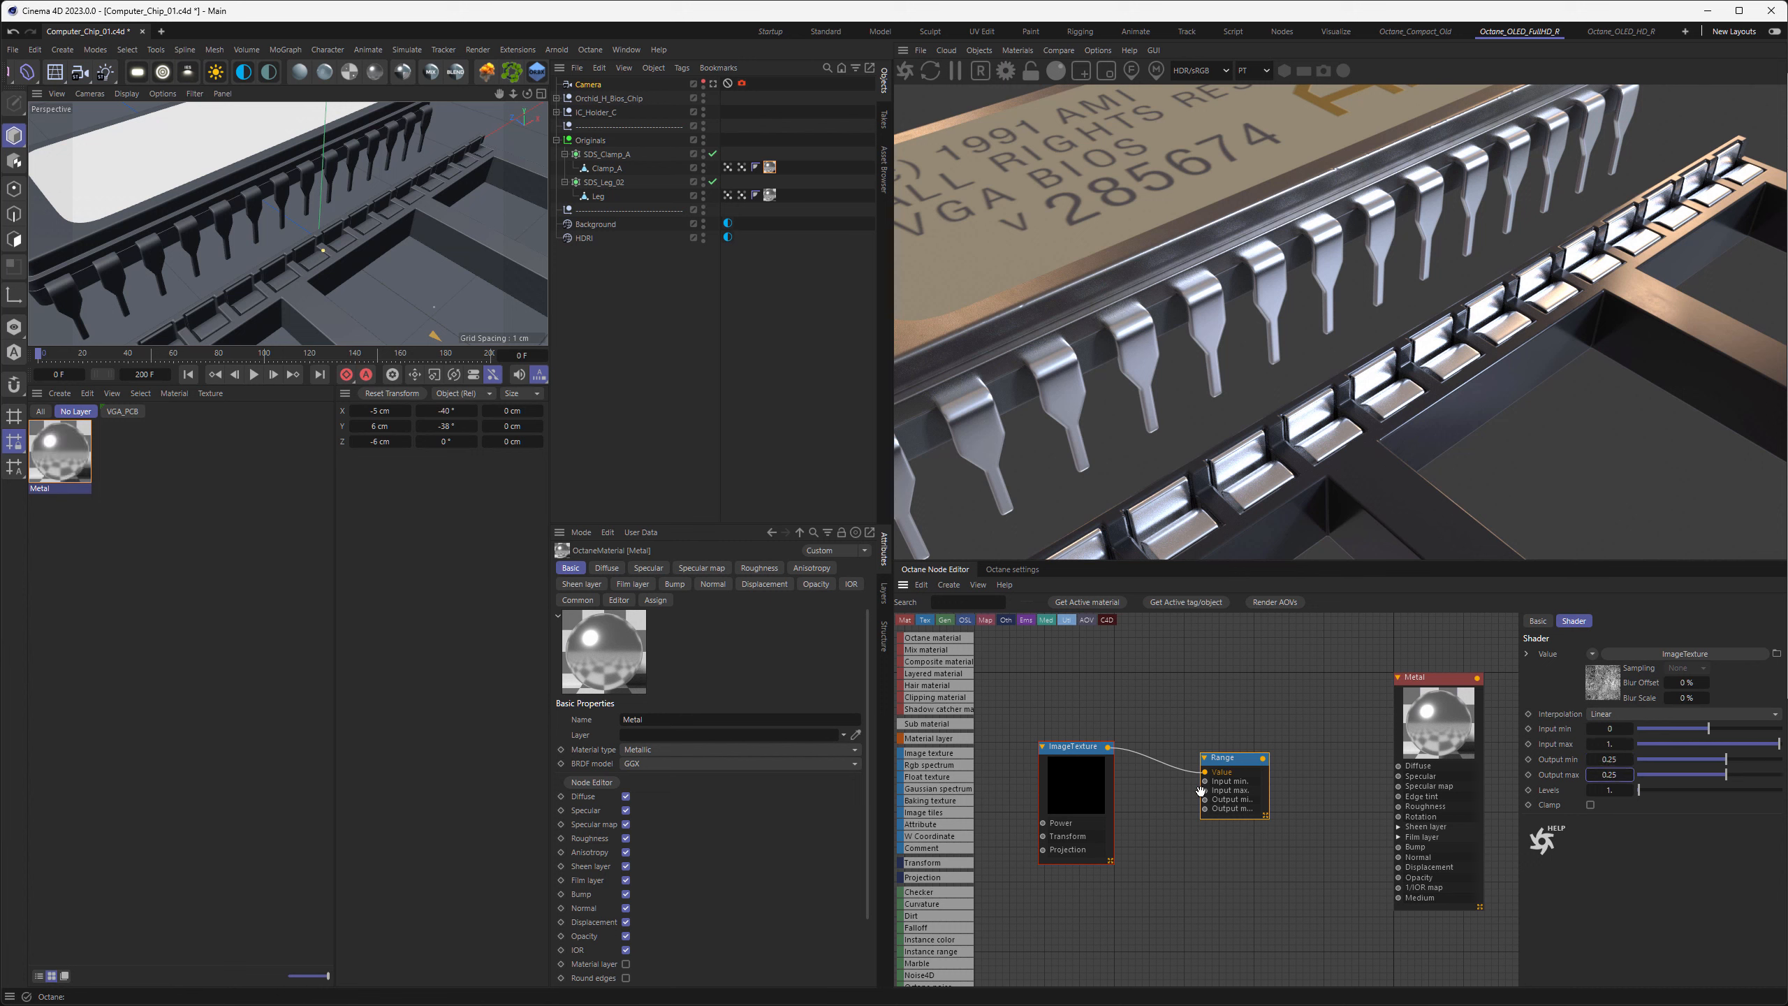
pyautogui.moveTo(1263, 757); pyautogui.dragTo(1214, 811)
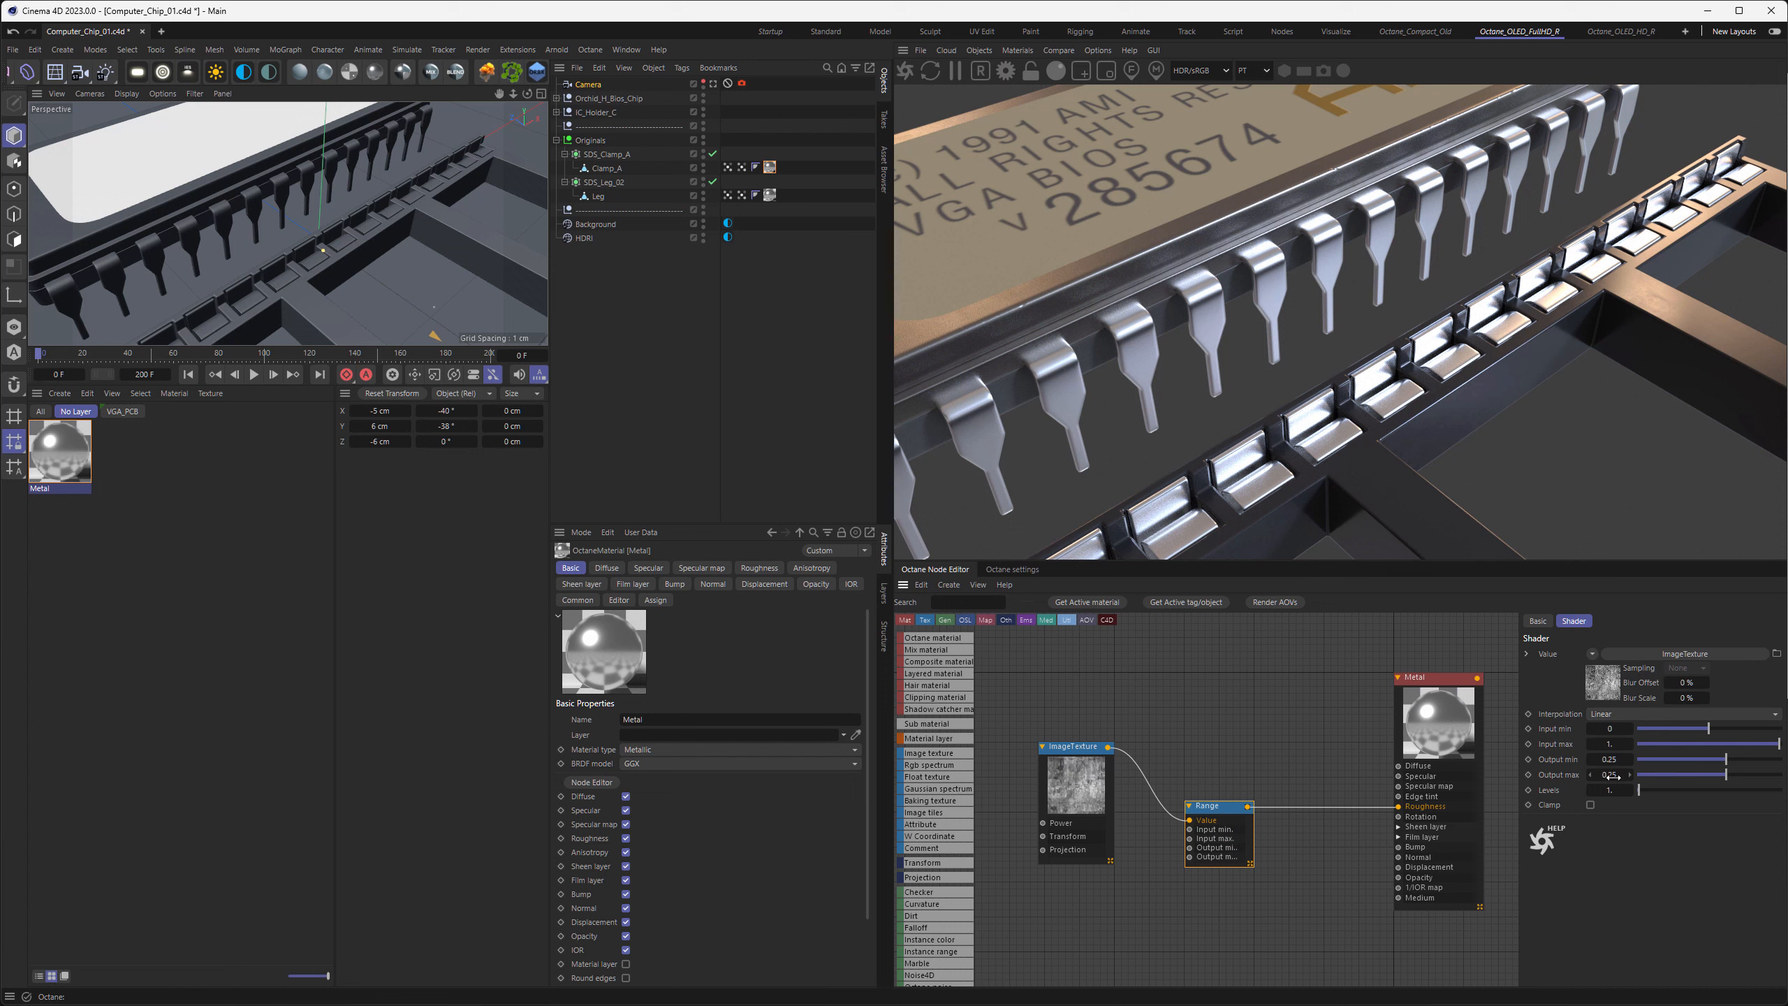
# Widen the roughness Range node's output to a min of 0.2 and a max of 0.3
pyautogui.click(1611, 761)
pyautogui.moveTo(1612, 760); pyautogui.dragTo(1650, 768)
pyautogui.press('BackSpace')
pyautogui.press('Return')
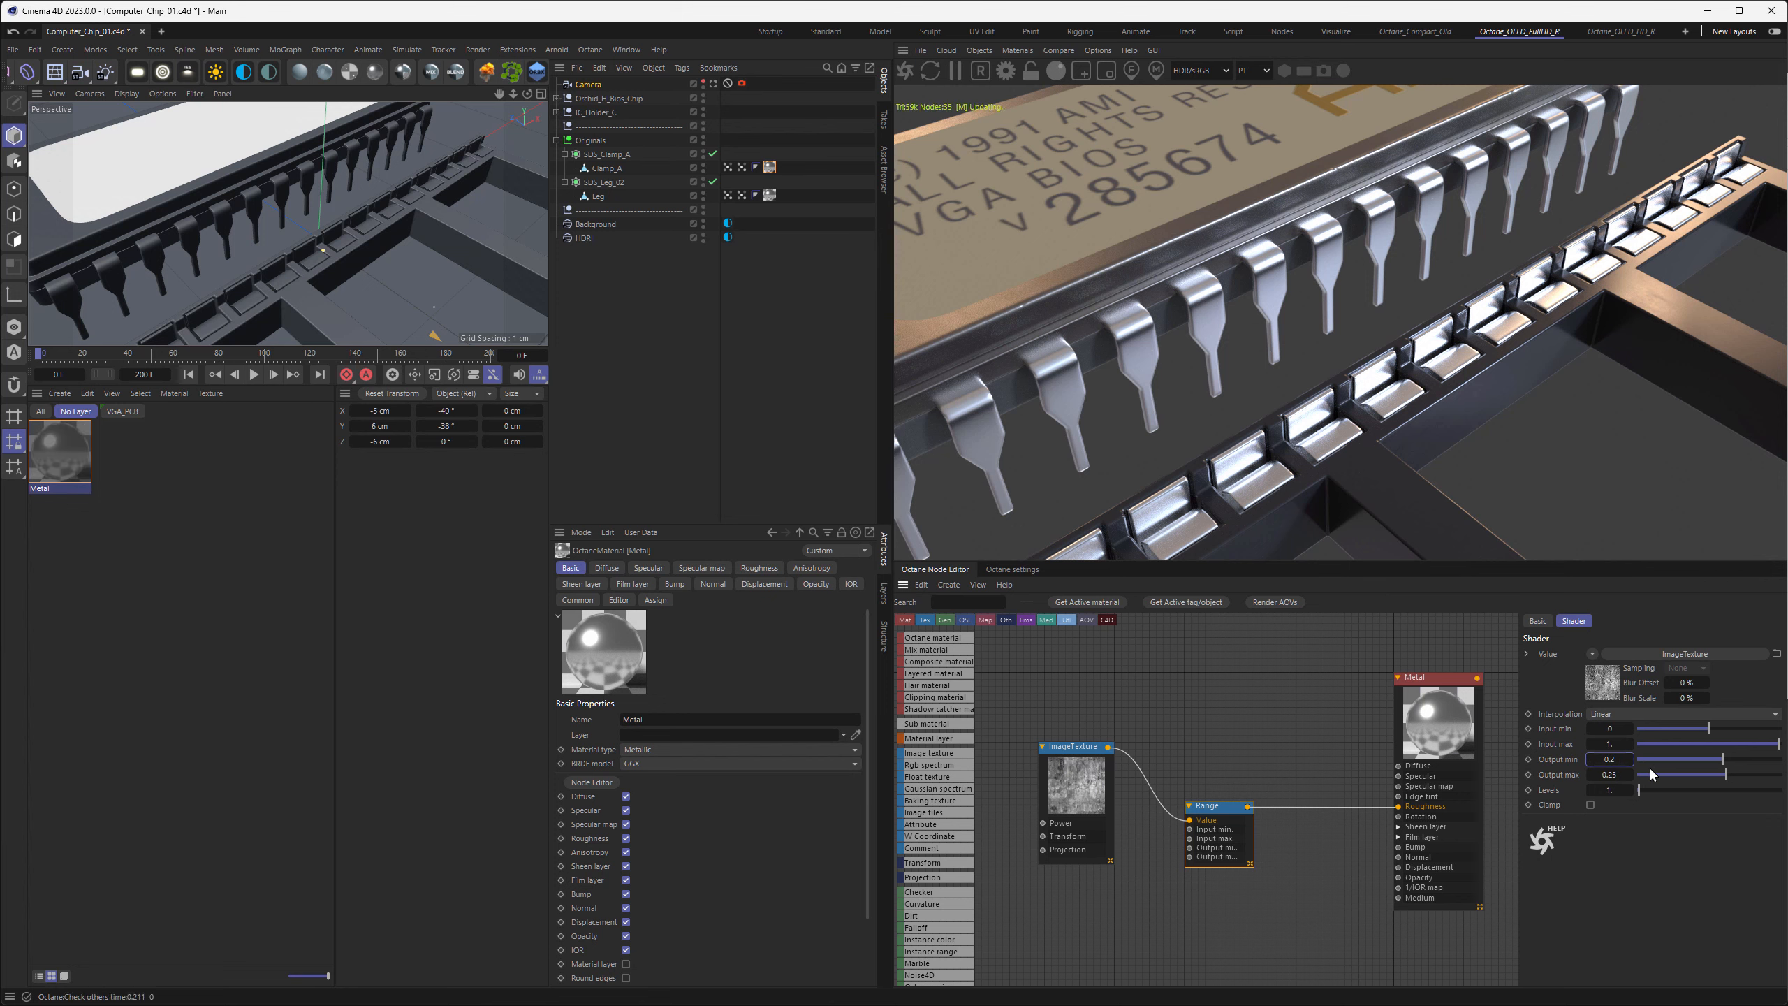
pyautogui.click(1611, 775)
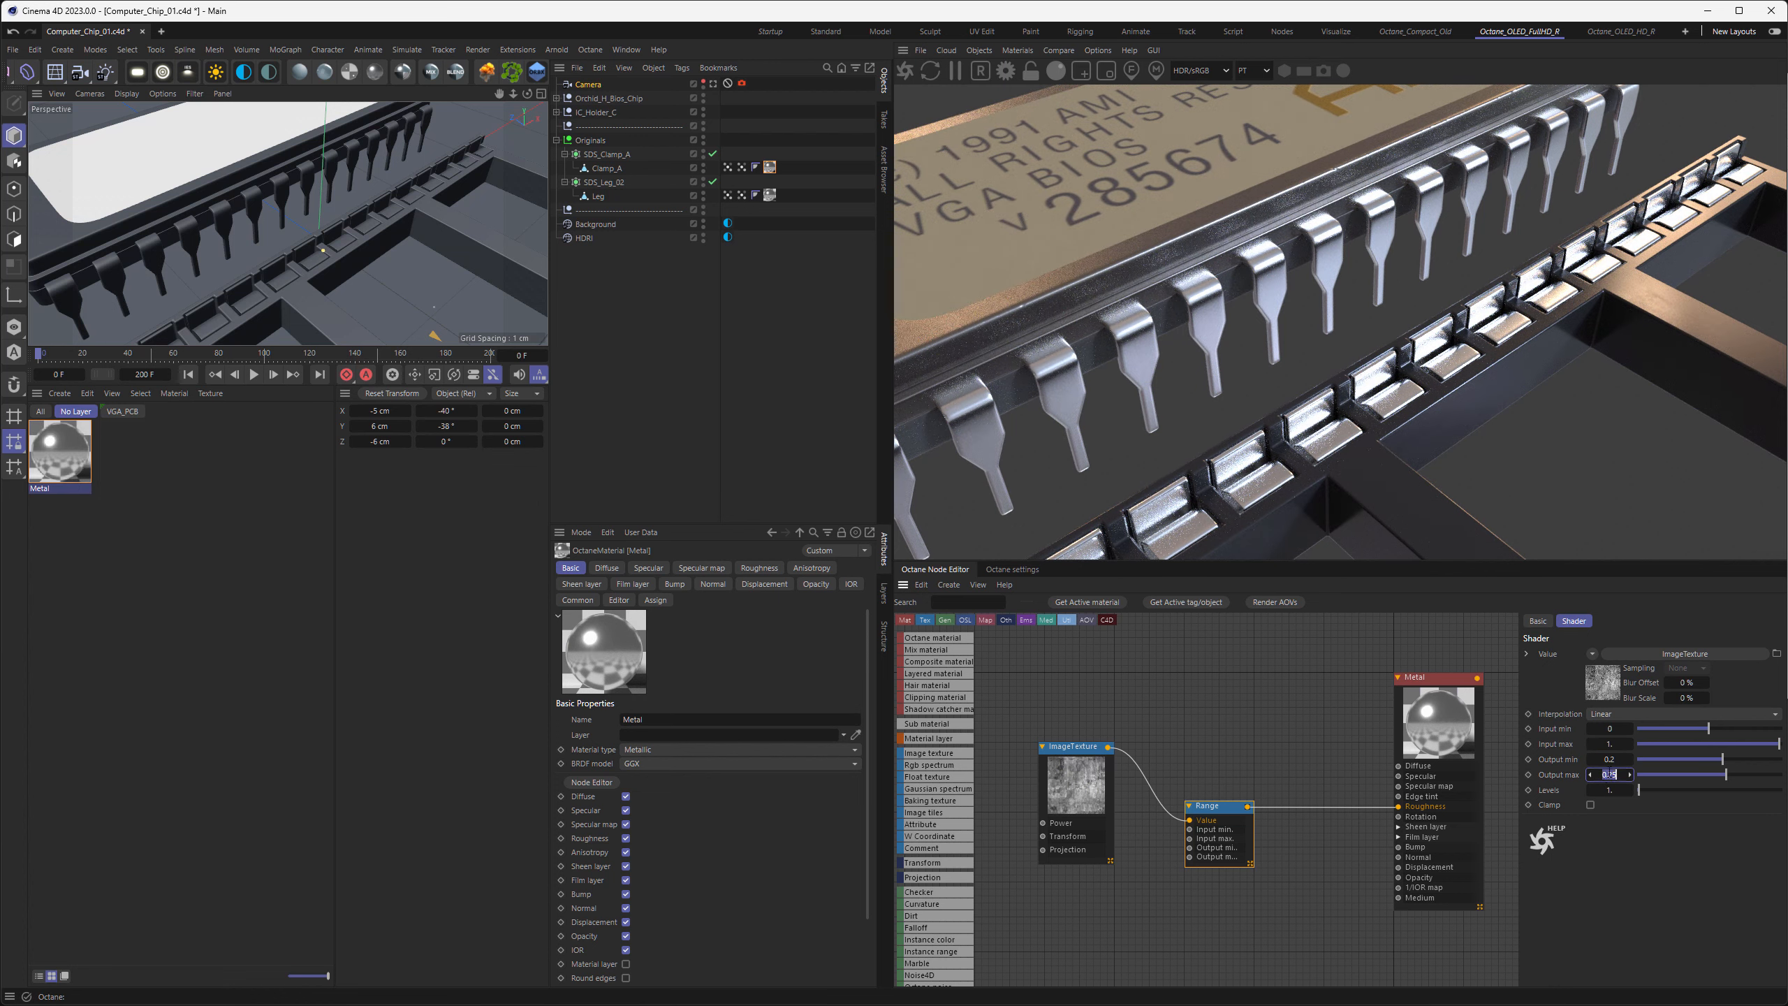
pyautogui.moveTo(1609, 775); pyautogui.dragTo(1656, 783)
pyautogui.write('3')
pyautogui.press('Return')
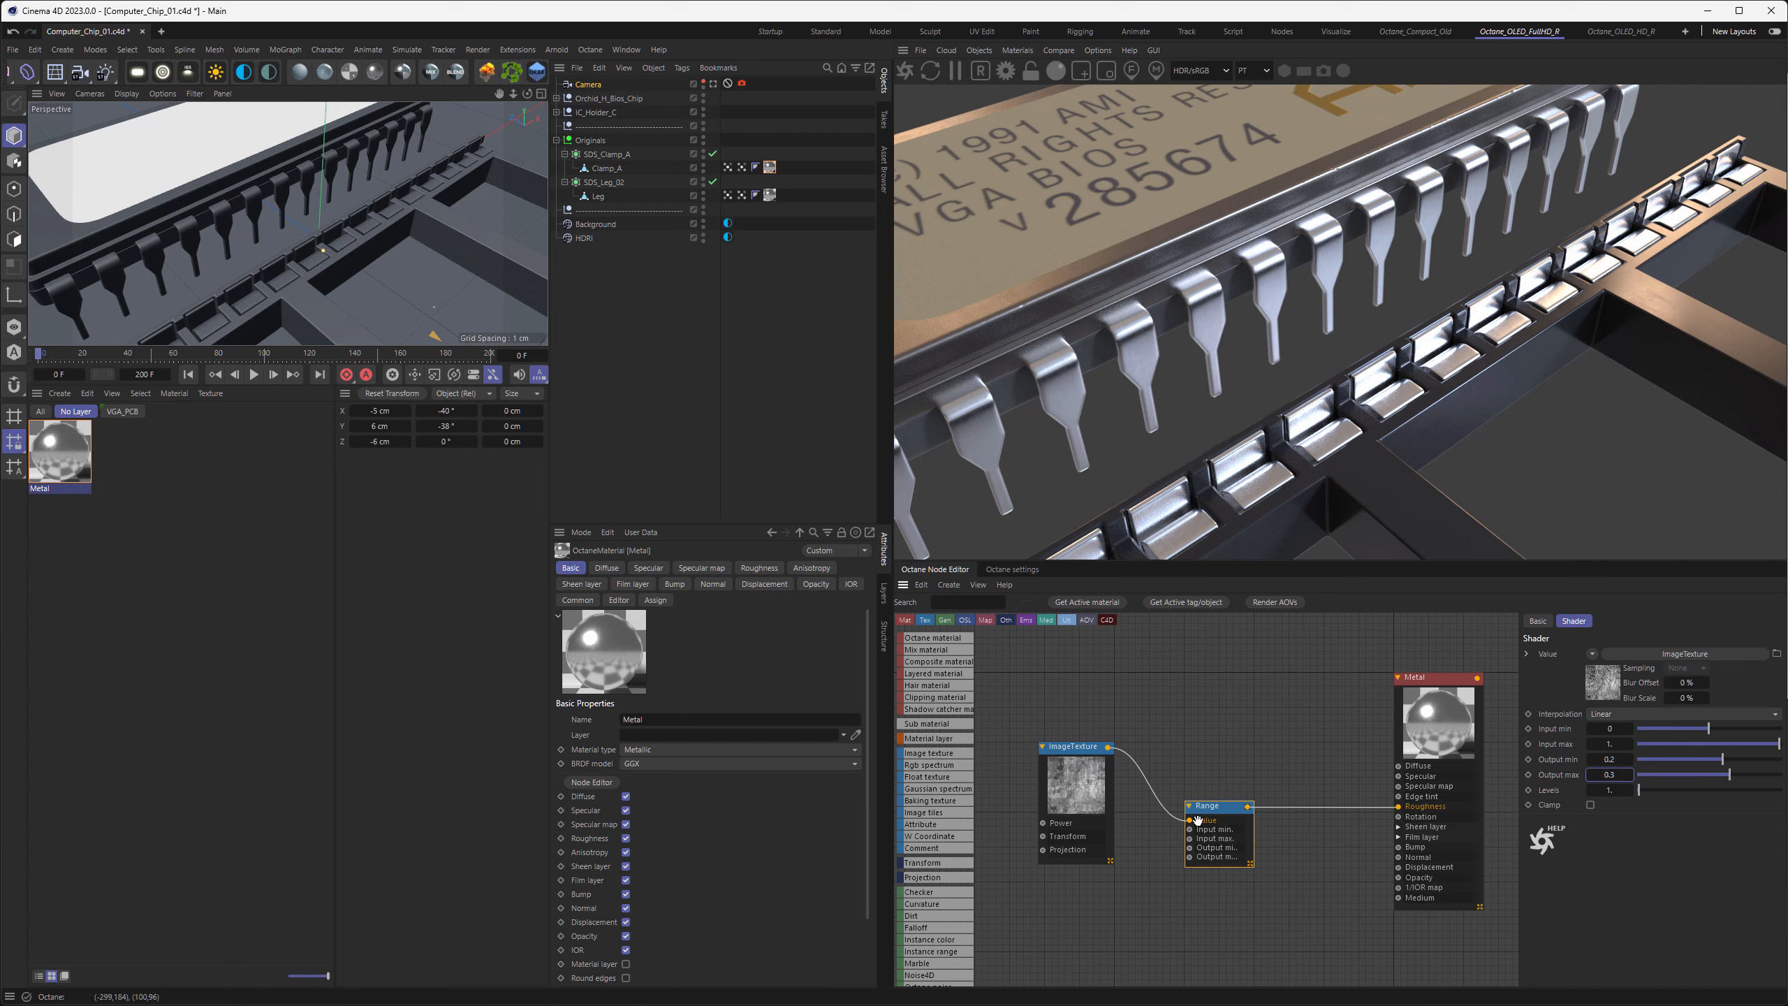
# Duplicate the Range node above the original and link it between the image texture and the Metal material's Specular input
pyautogui.moveTo(1211, 807); pyautogui.dragTo(1205, 706)
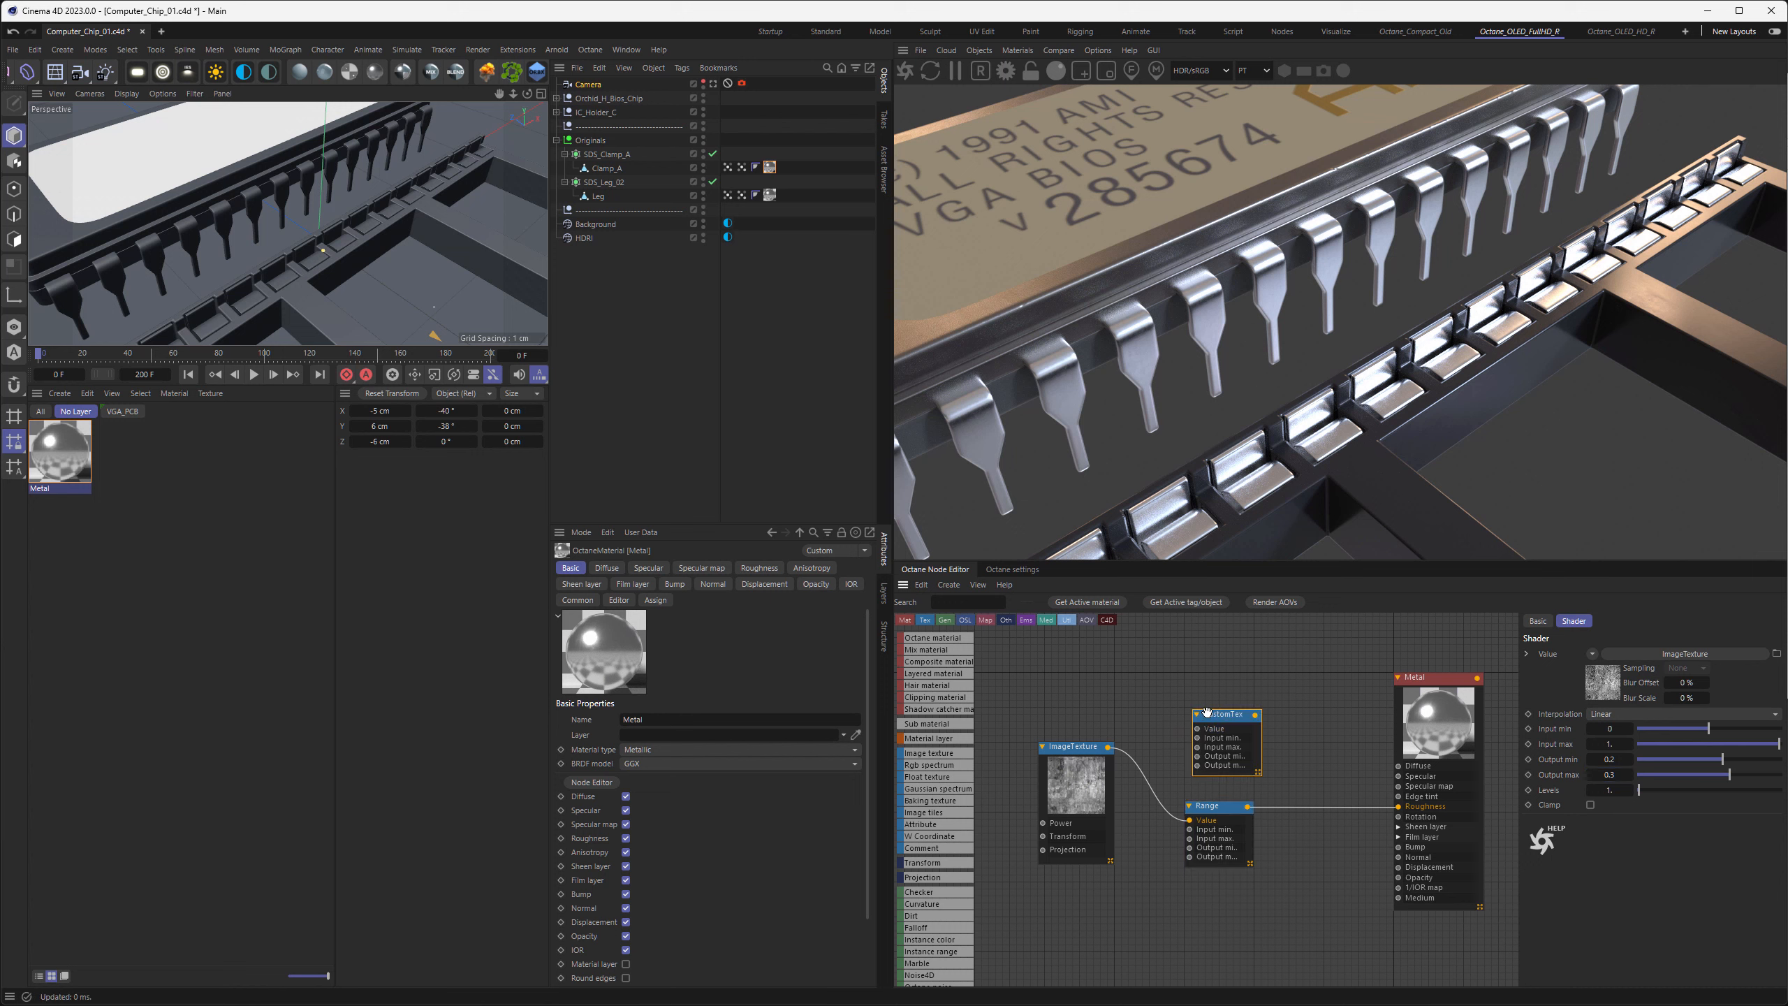
pyautogui.moveTo(1110, 747); pyautogui.dragTo(1398, 775)
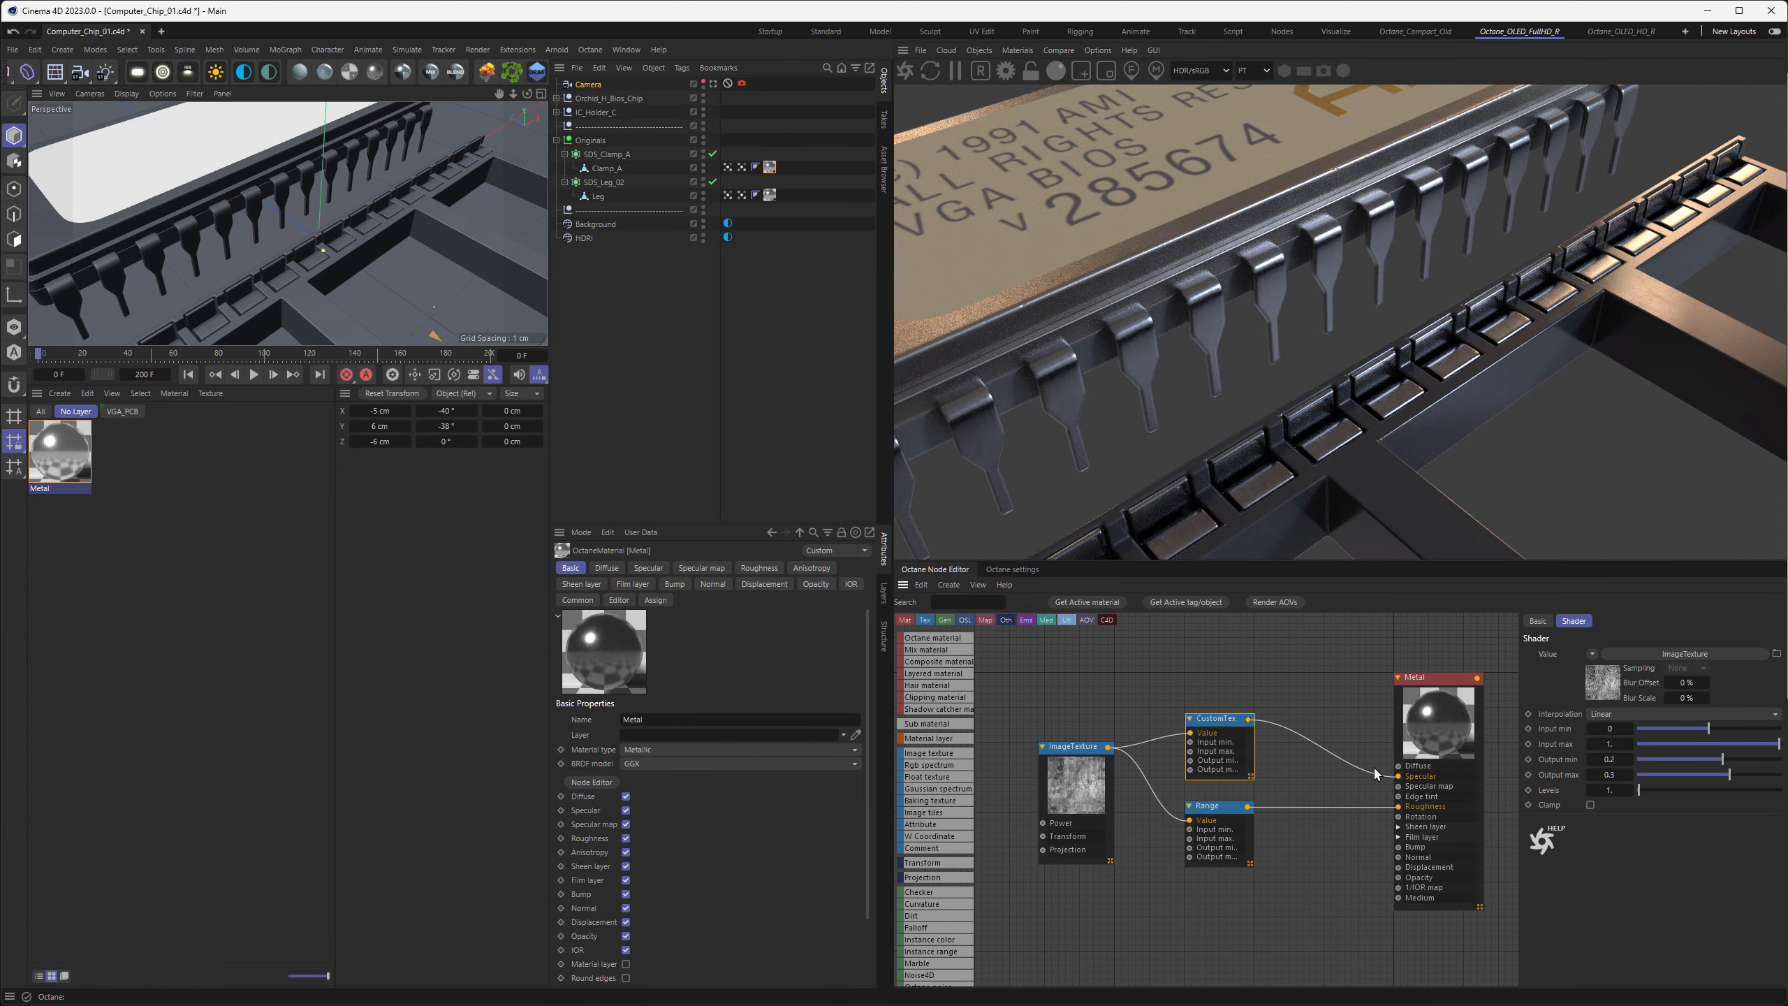
pyautogui.moveTo(1216, 721); pyautogui.dragTo(1215, 722)
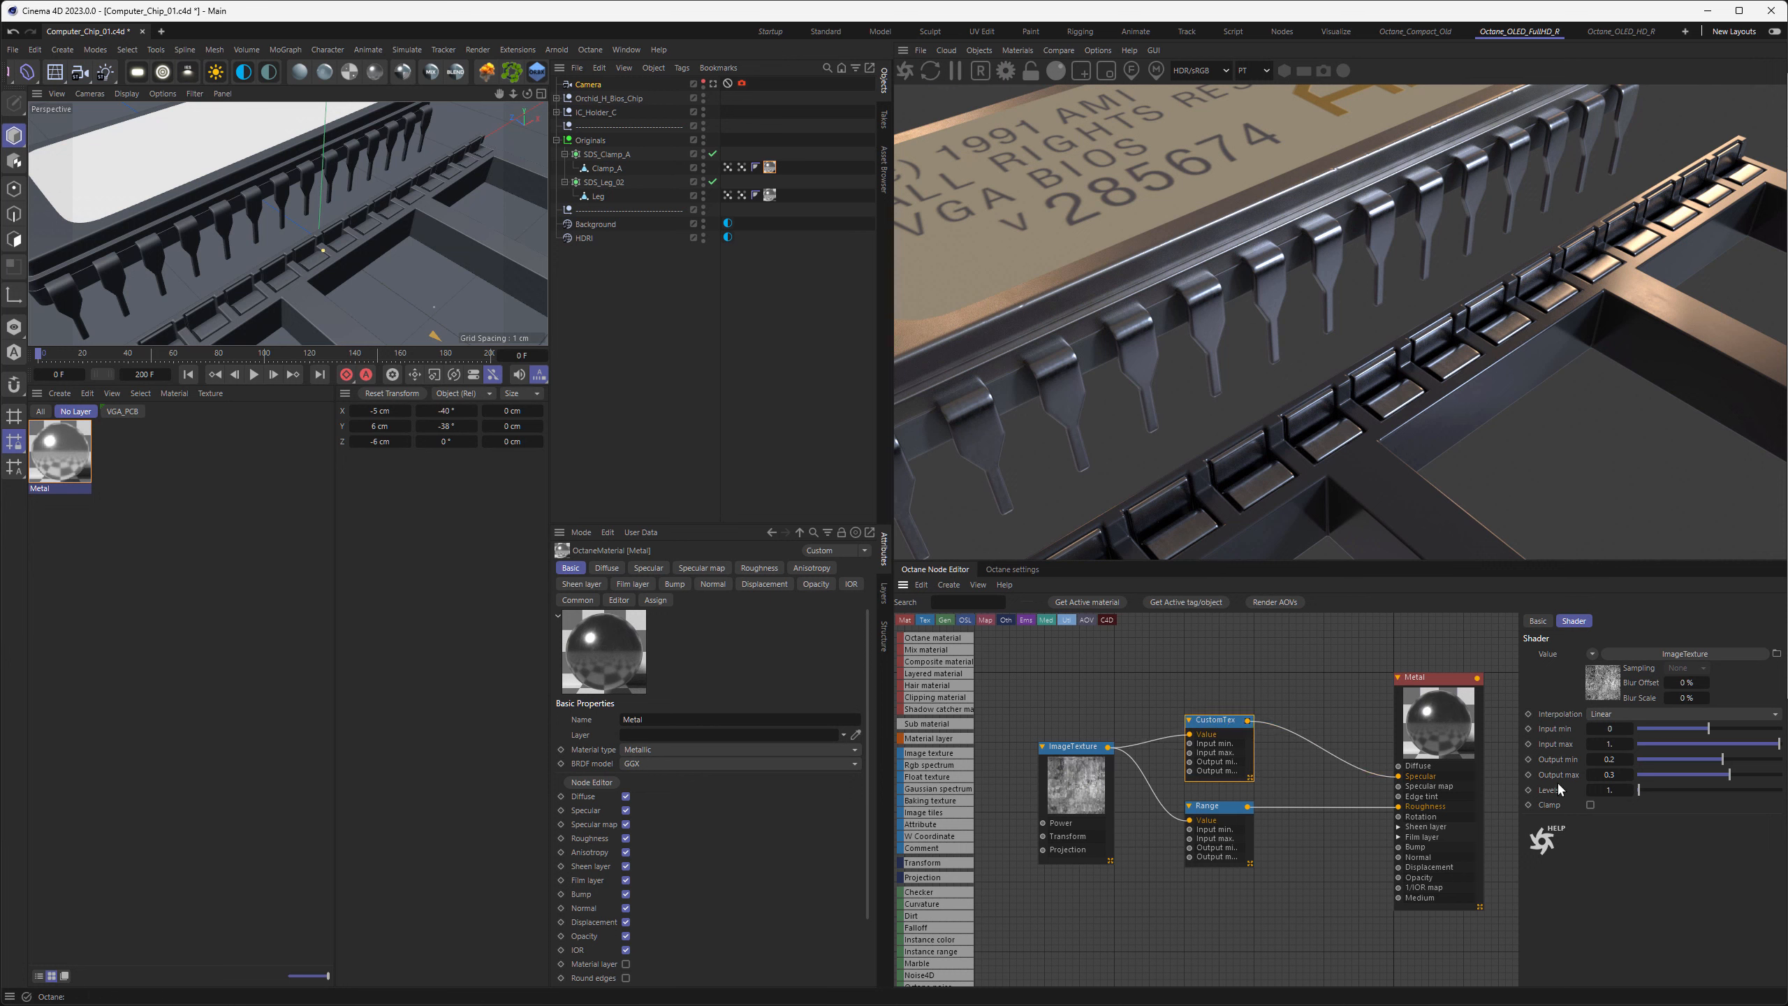
# Set the specular Range node's output max to 0.7 and output min to 0.3, and nudge the image texture node upward
pyautogui.click(1610, 775)
pyautogui.press('Return')
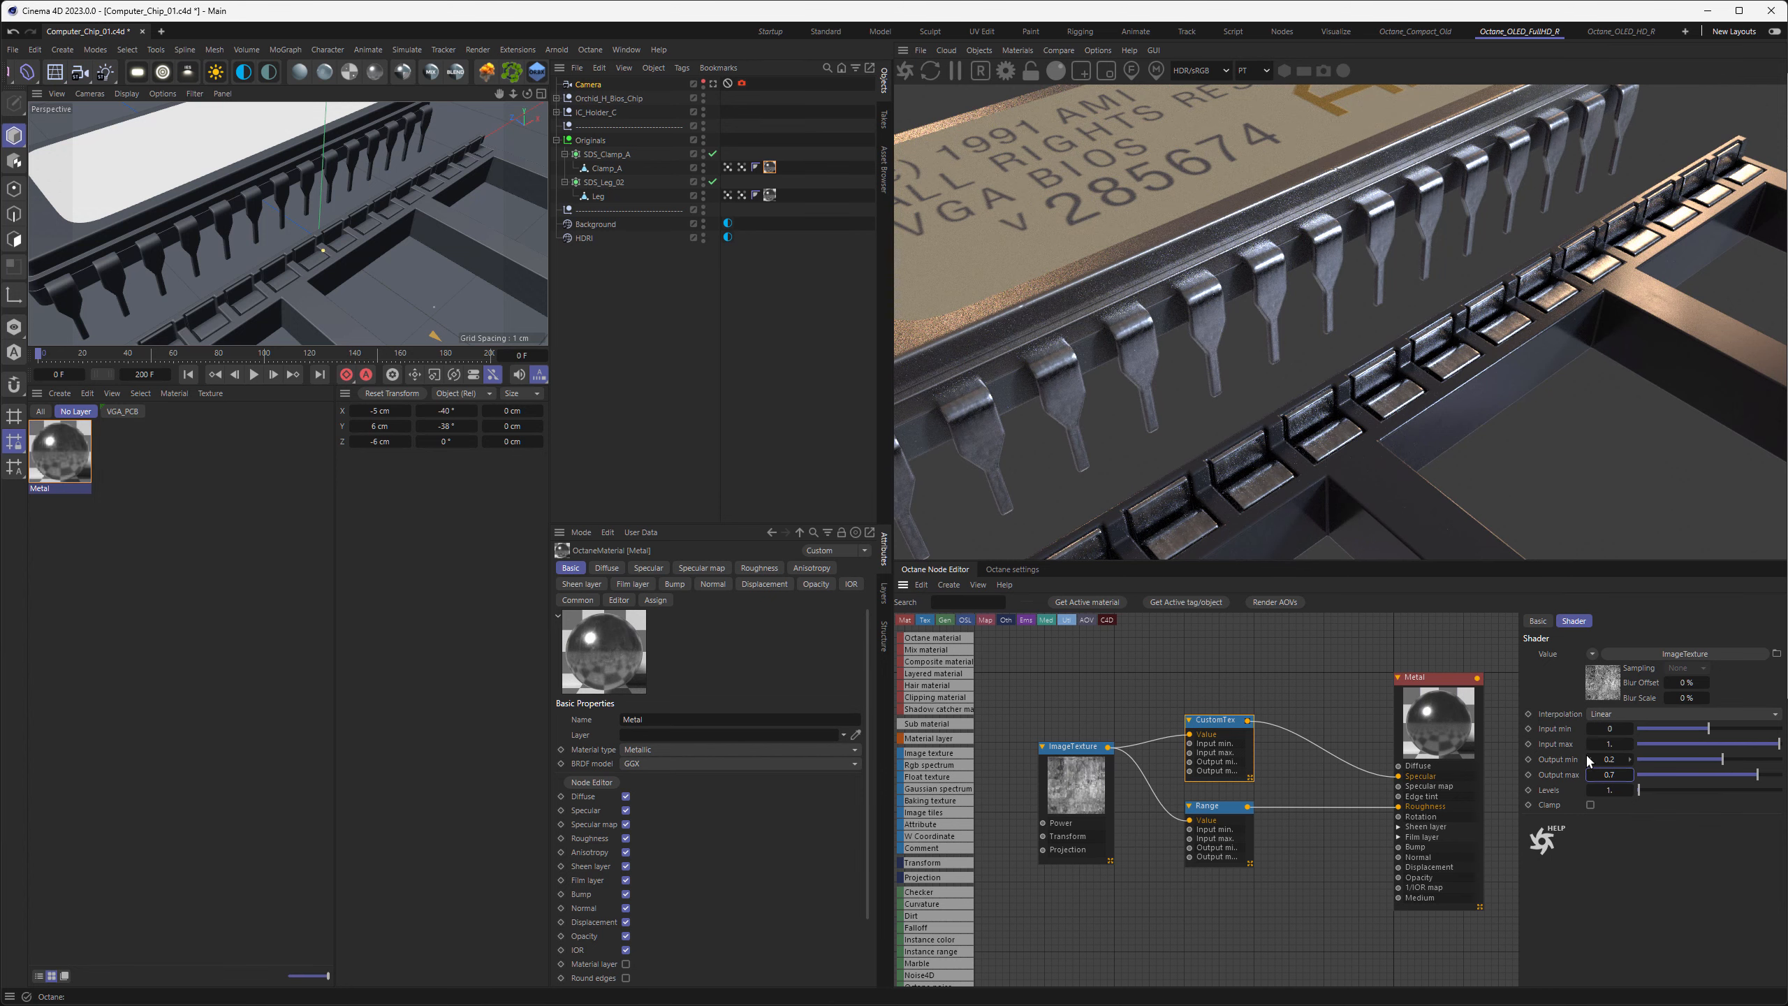
pyautogui.click(1606, 757)
pyautogui.write('0.3')
pyautogui.press('Return')
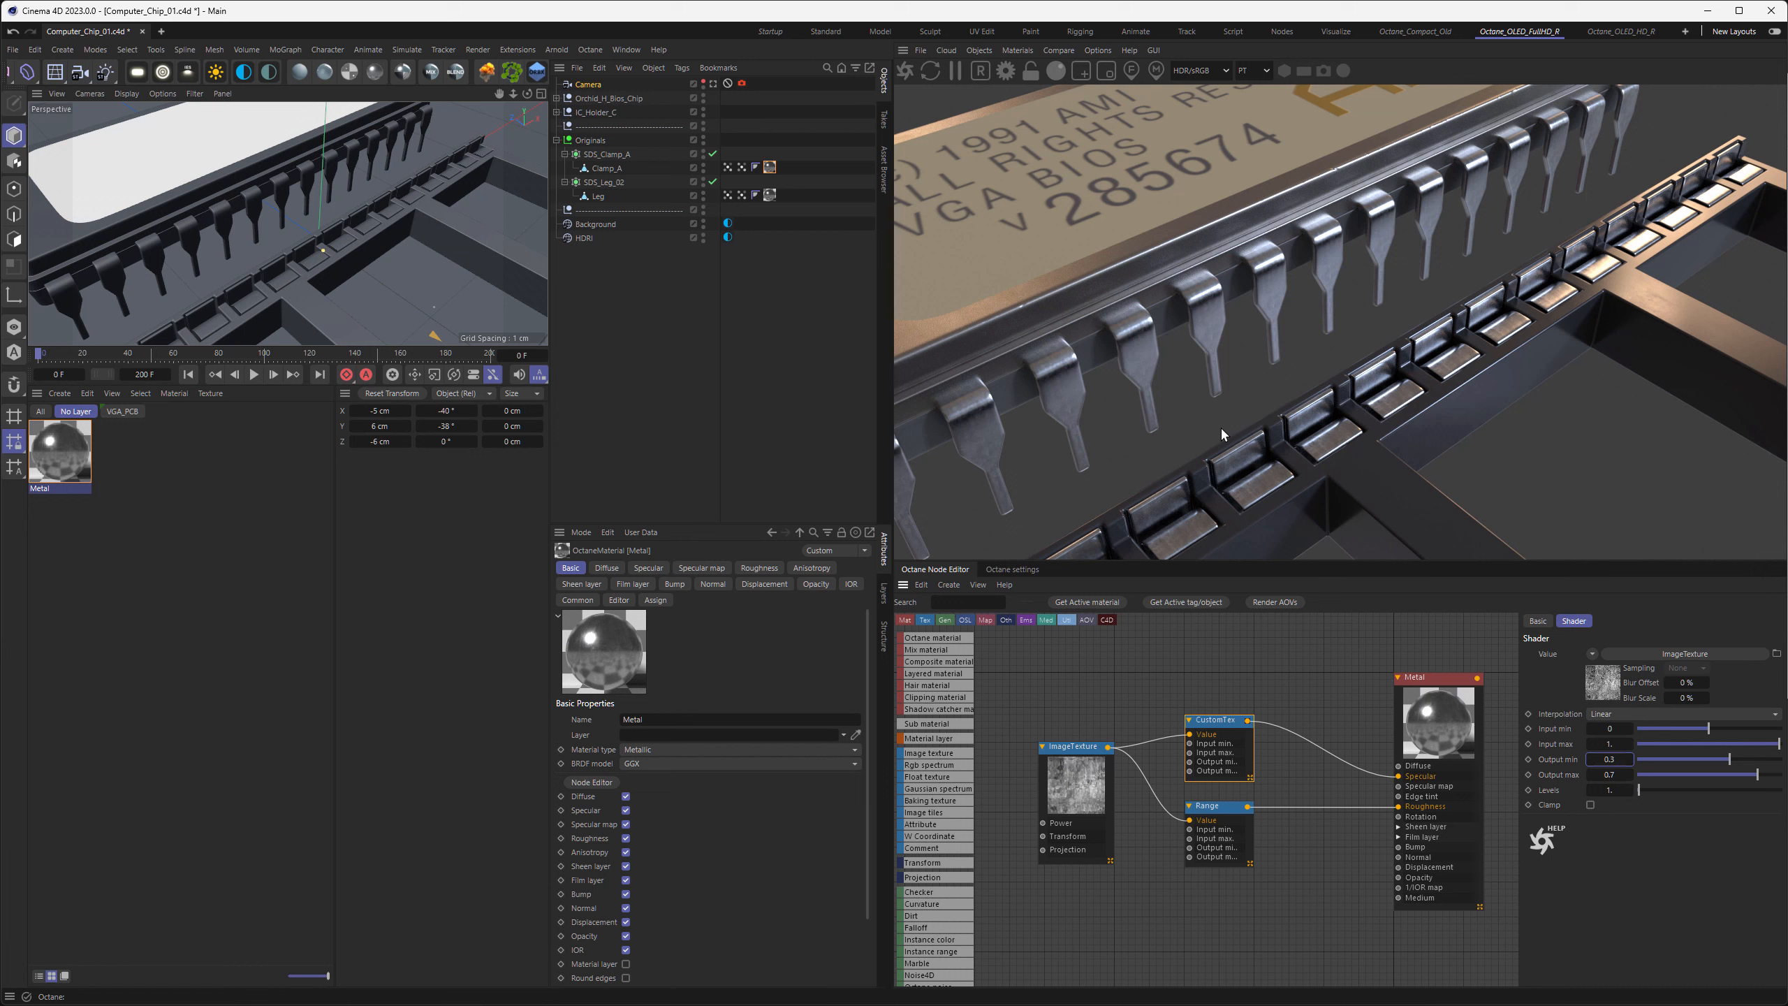
pyautogui.moveTo(1077, 775); pyautogui.dragTo(1077, 763)
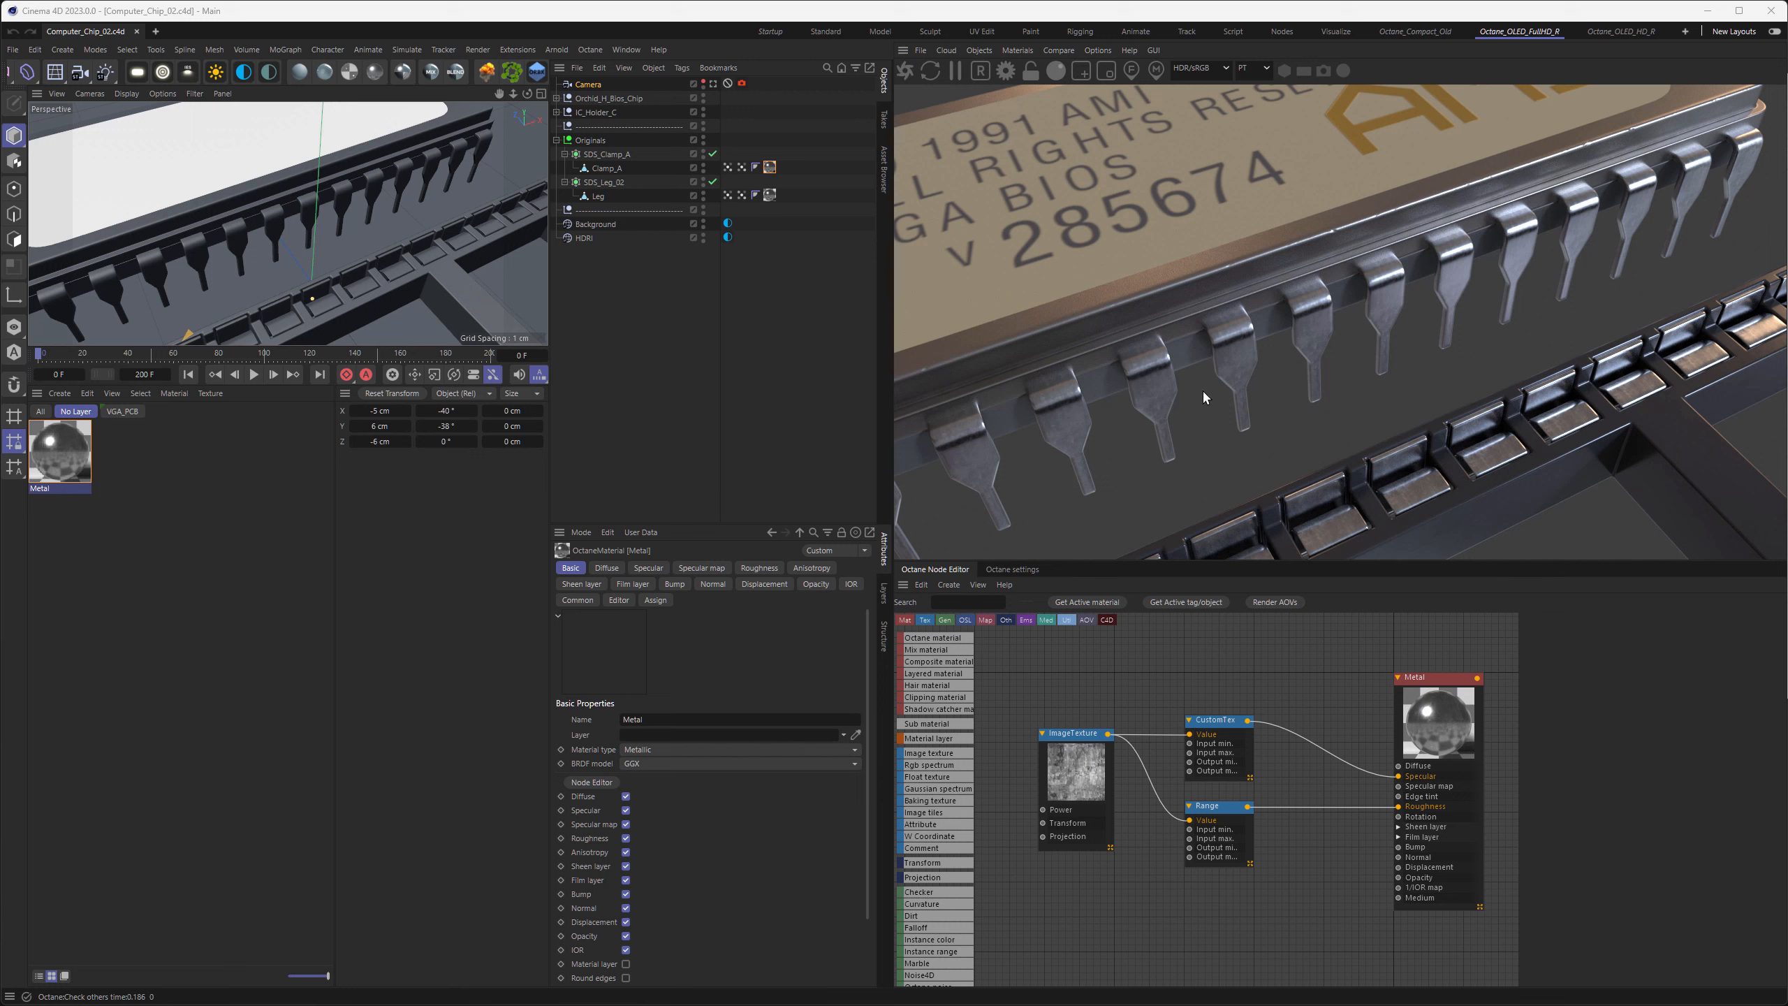
# Expand the chip's Cloner_Legs_A and select its INS_Leg instance to check which object it references
pyautogui.moveTo(1068, 803); pyautogui.dragTo(1267, 784, button='middle')
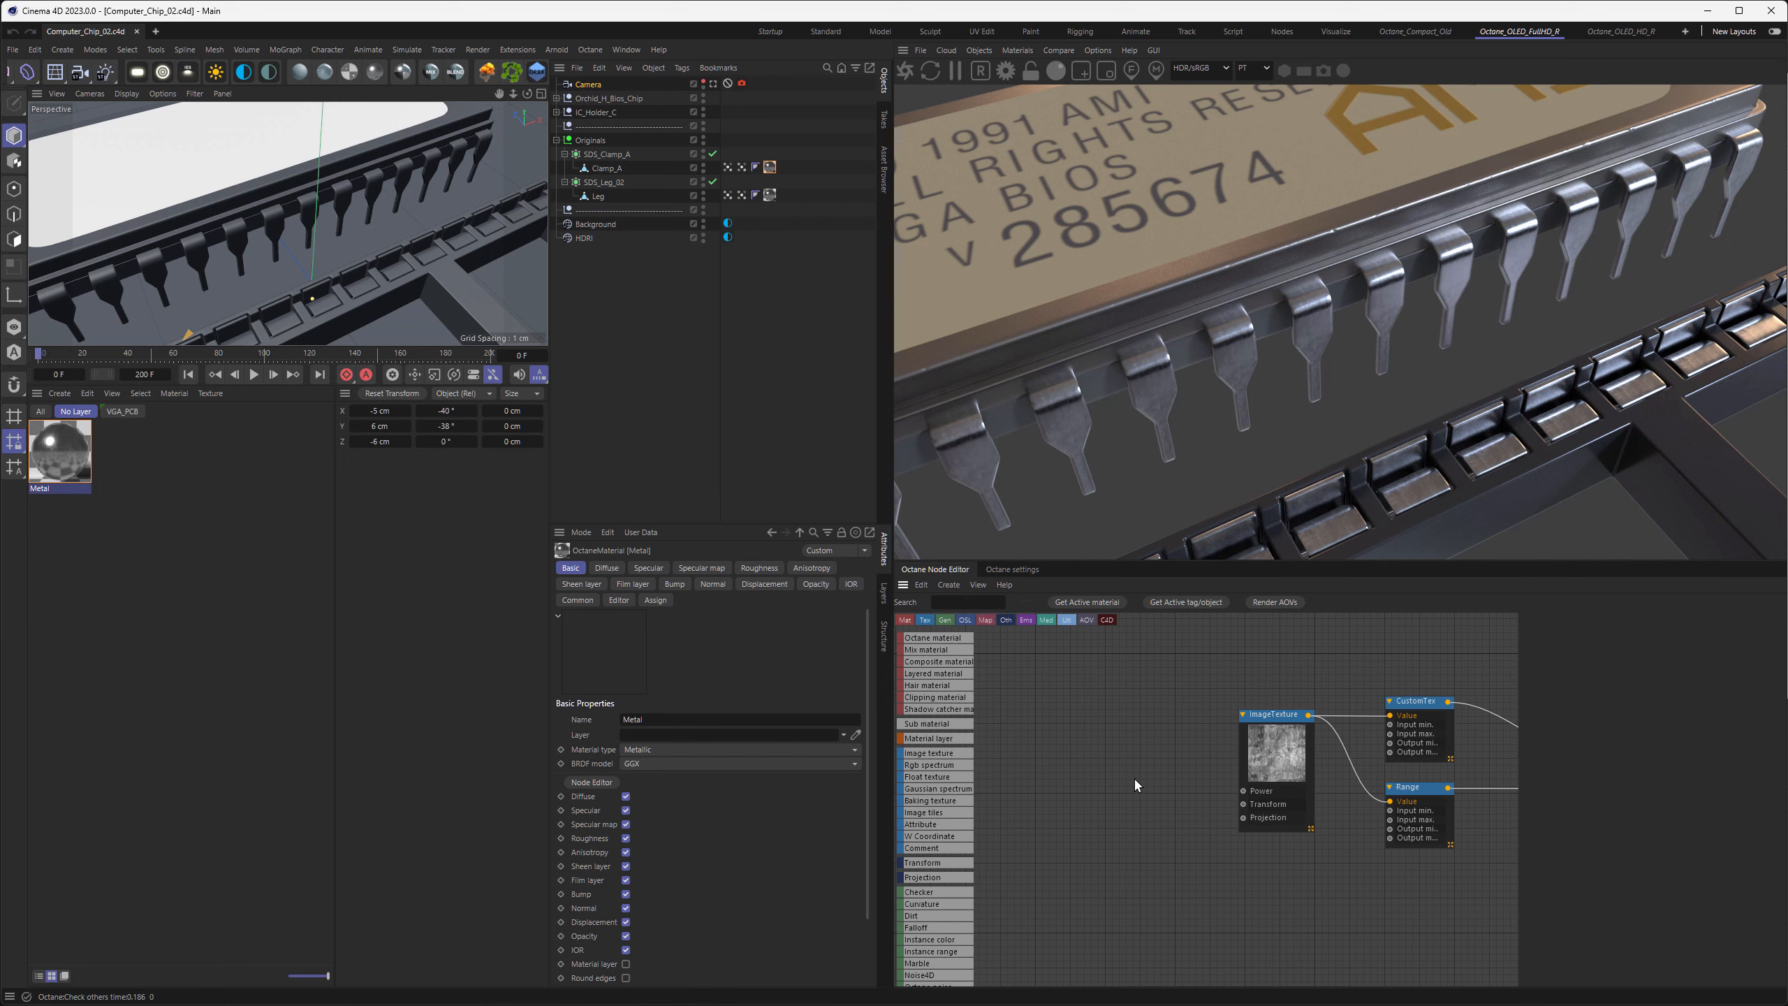
pyautogui.moveTo(1178, 727); pyautogui.dragTo(1034, 843, button='middle')
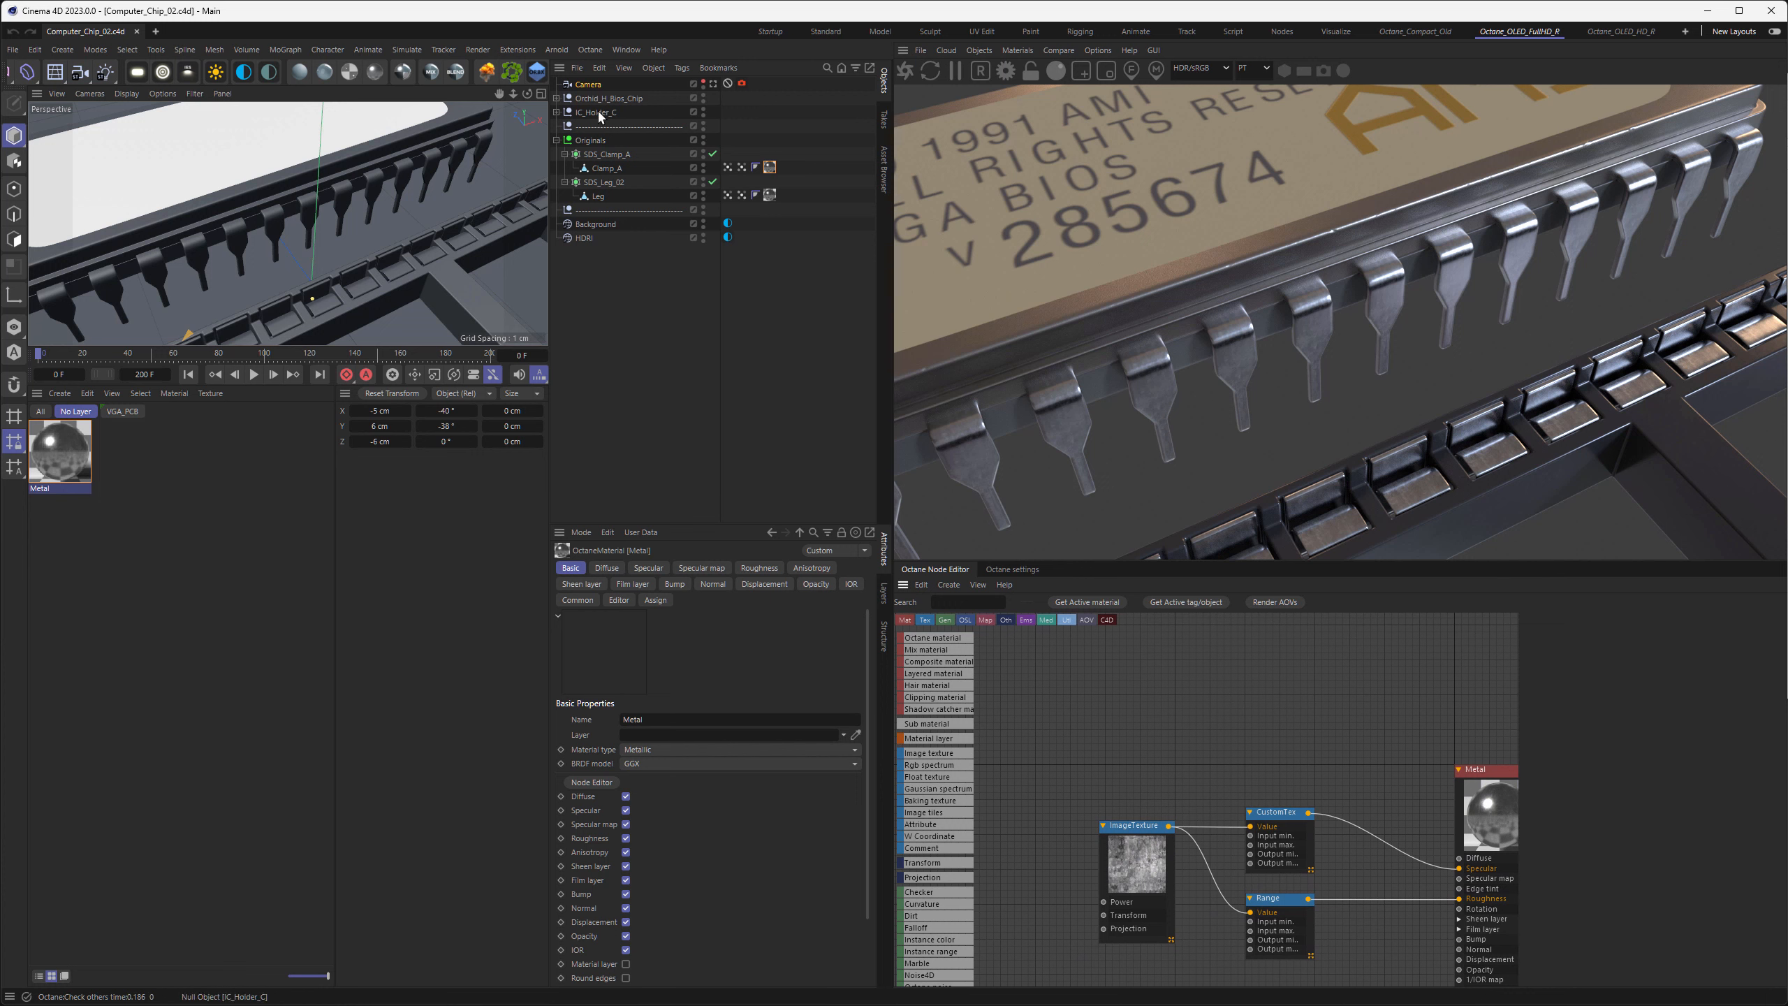
pyautogui.click(556, 97)
pyautogui.click(565, 111)
pyautogui.click(595, 126)
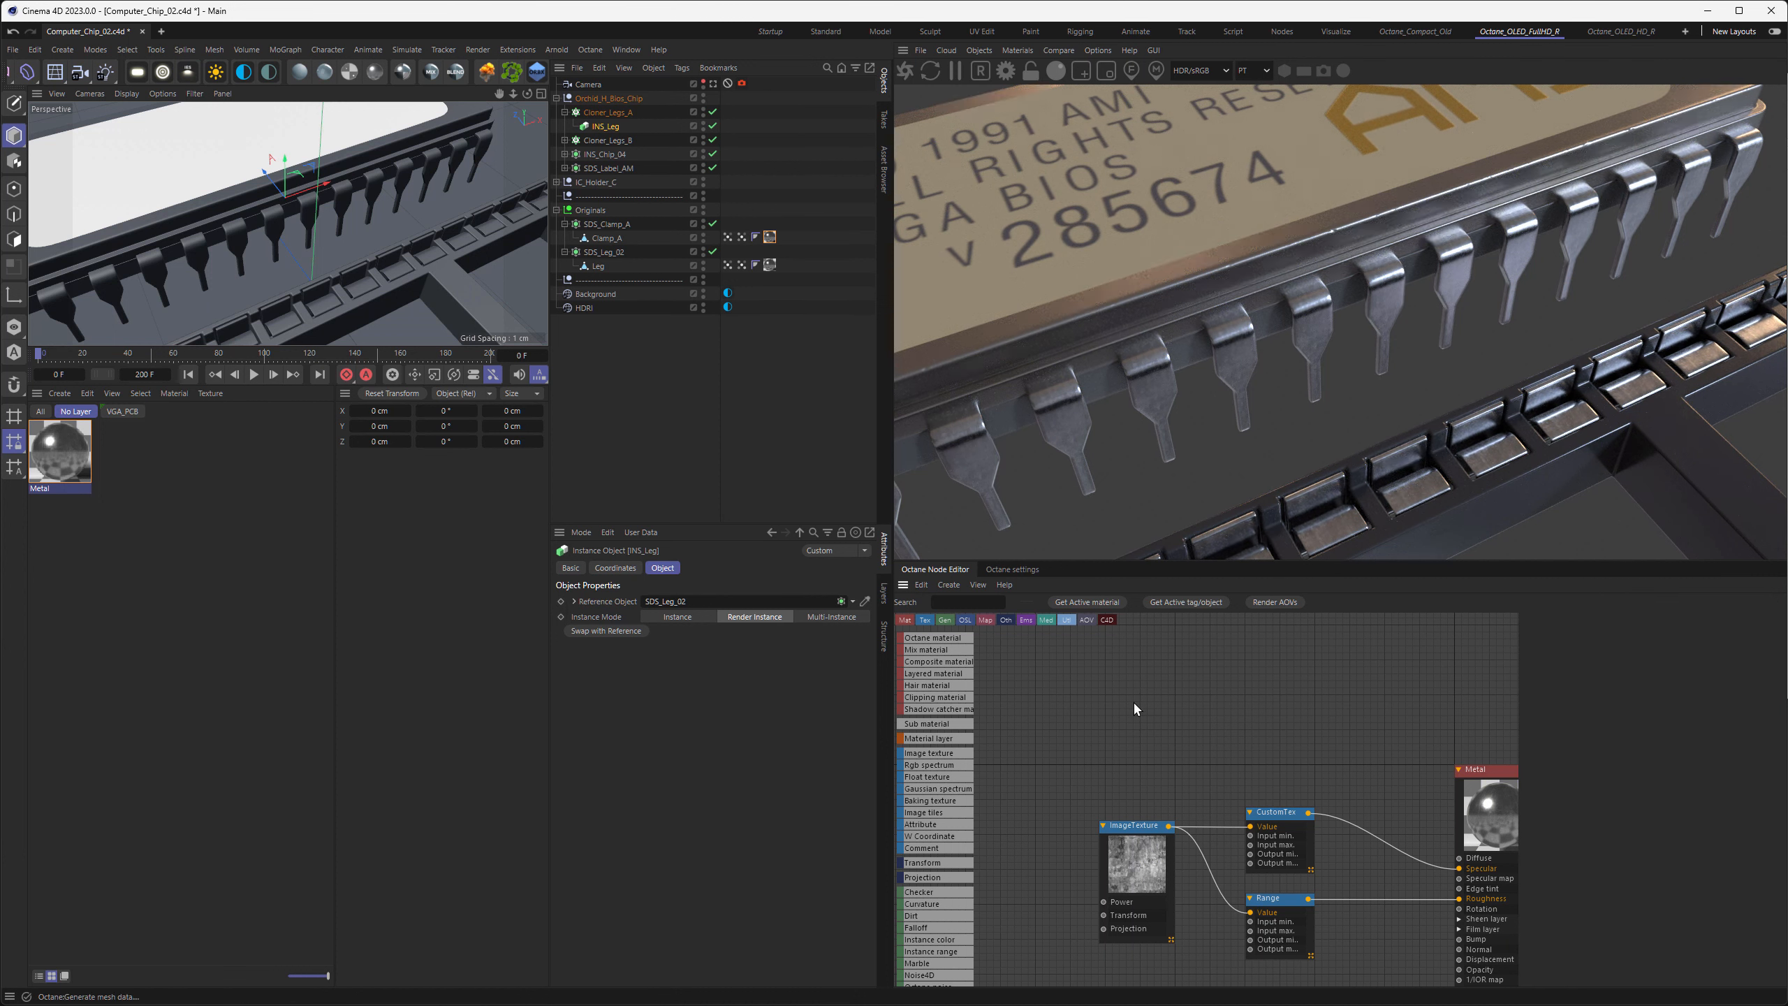
# Add a Random color node above the Range nodes and connect it to the Metal material's Specular input
pyautogui.press('c')
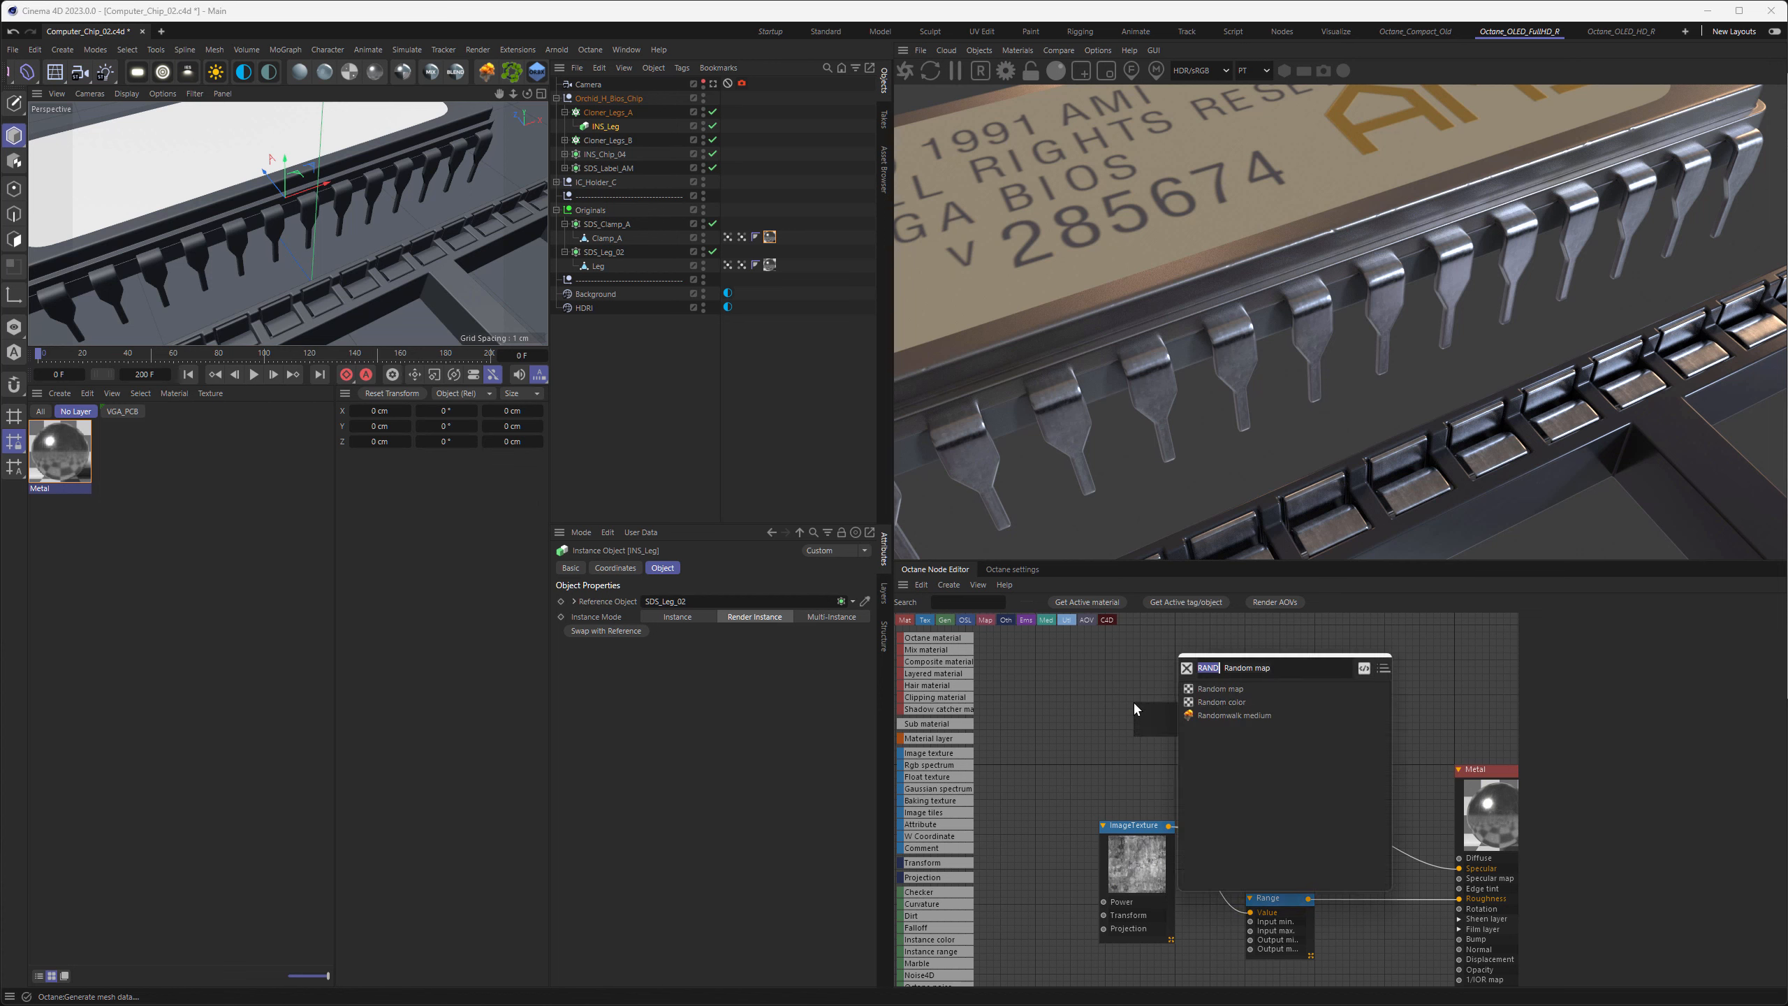
pyautogui.doubleClick(1202, 702)
pyautogui.moveTo(1197, 707); pyautogui.dragTo(1304, 760)
pyautogui.moveTo(1303, 761); pyautogui.dragTo(1185, 687, button='middle')
pyautogui.moveTo(1191, 684); pyautogui.dragTo(1343, 793)
# Solo the Random color node in the render and raise its seed to 6
pyautogui.rightClick(1153, 686)
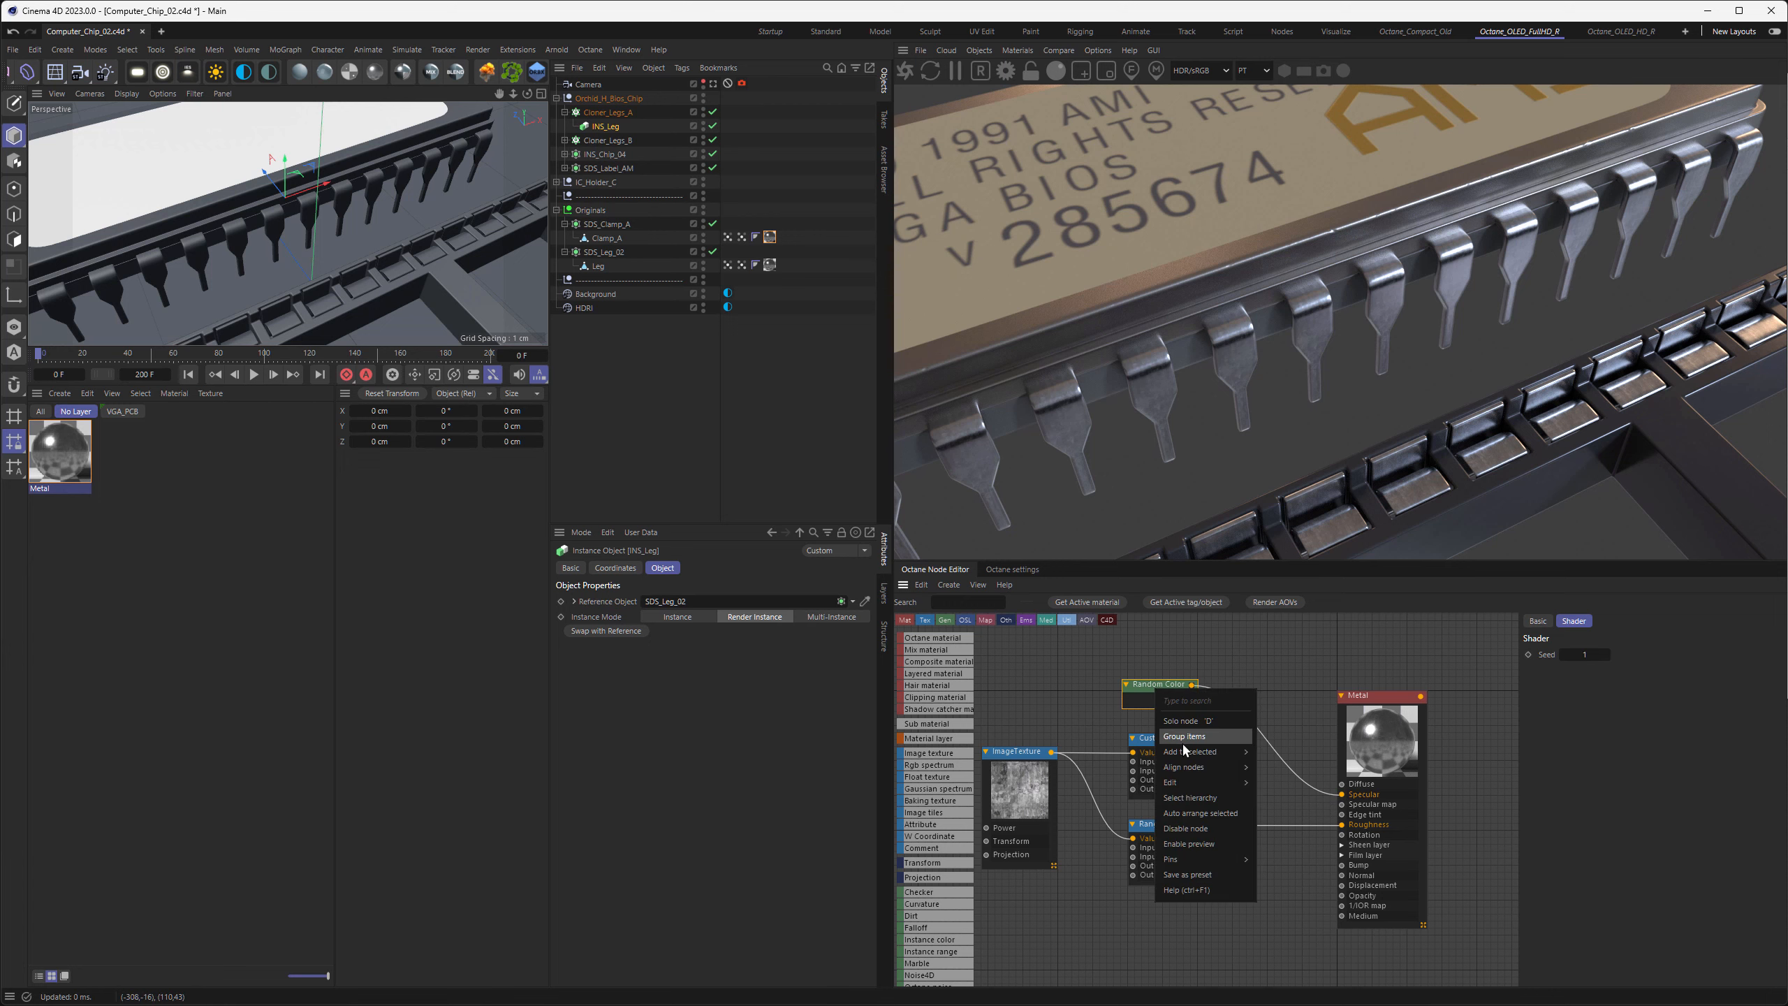
pyautogui.click(1185, 724)
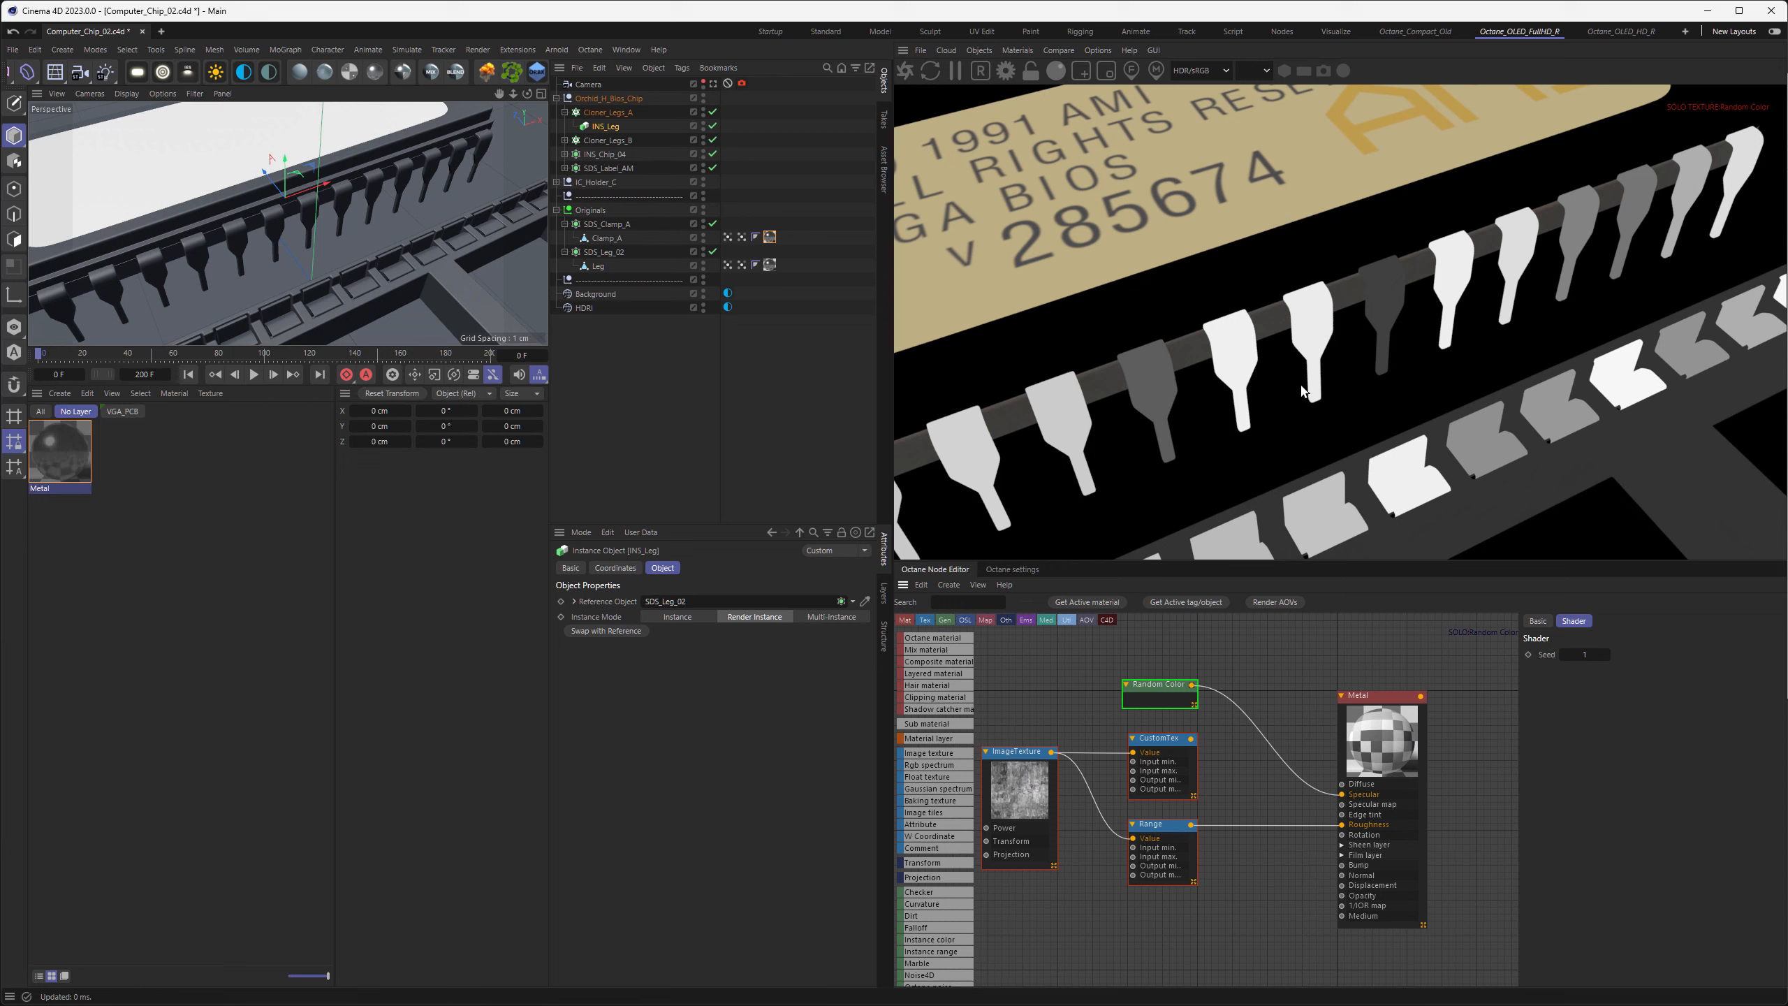
pyautogui.click(1606, 654)
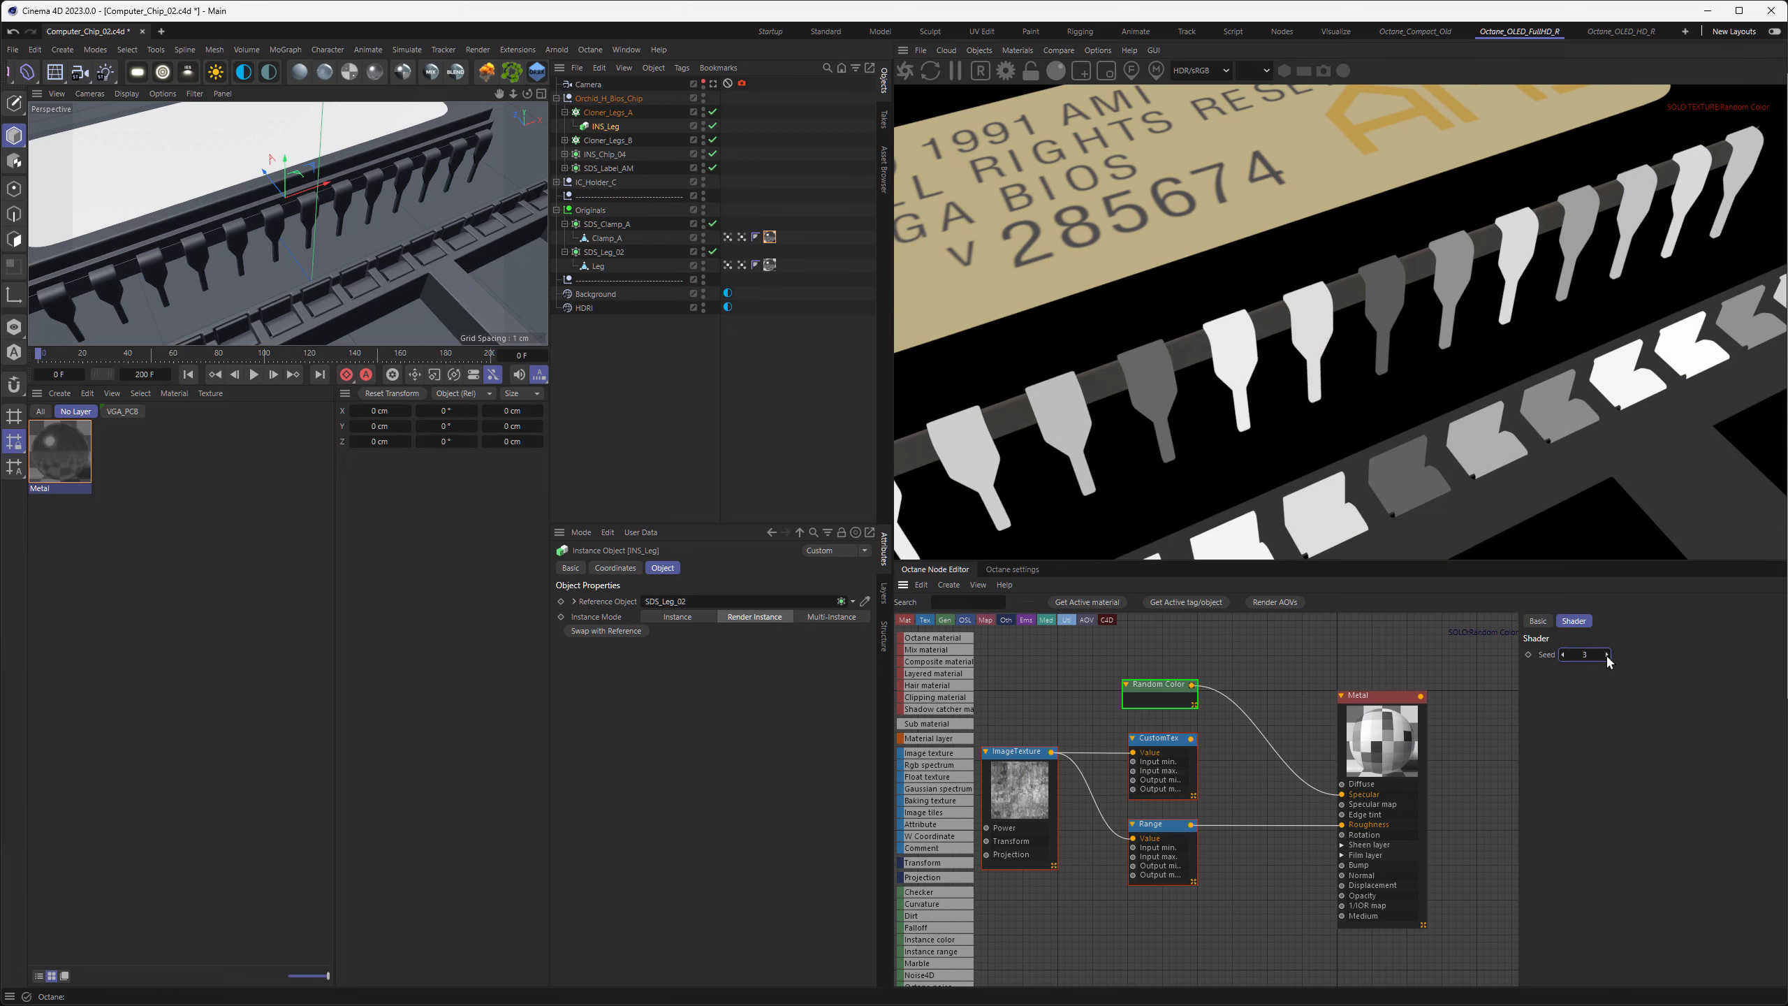
pyautogui.click(1606, 656)
pyautogui.click(1606, 656)
pyautogui.click(1607, 656)
pyautogui.click(1606, 656)
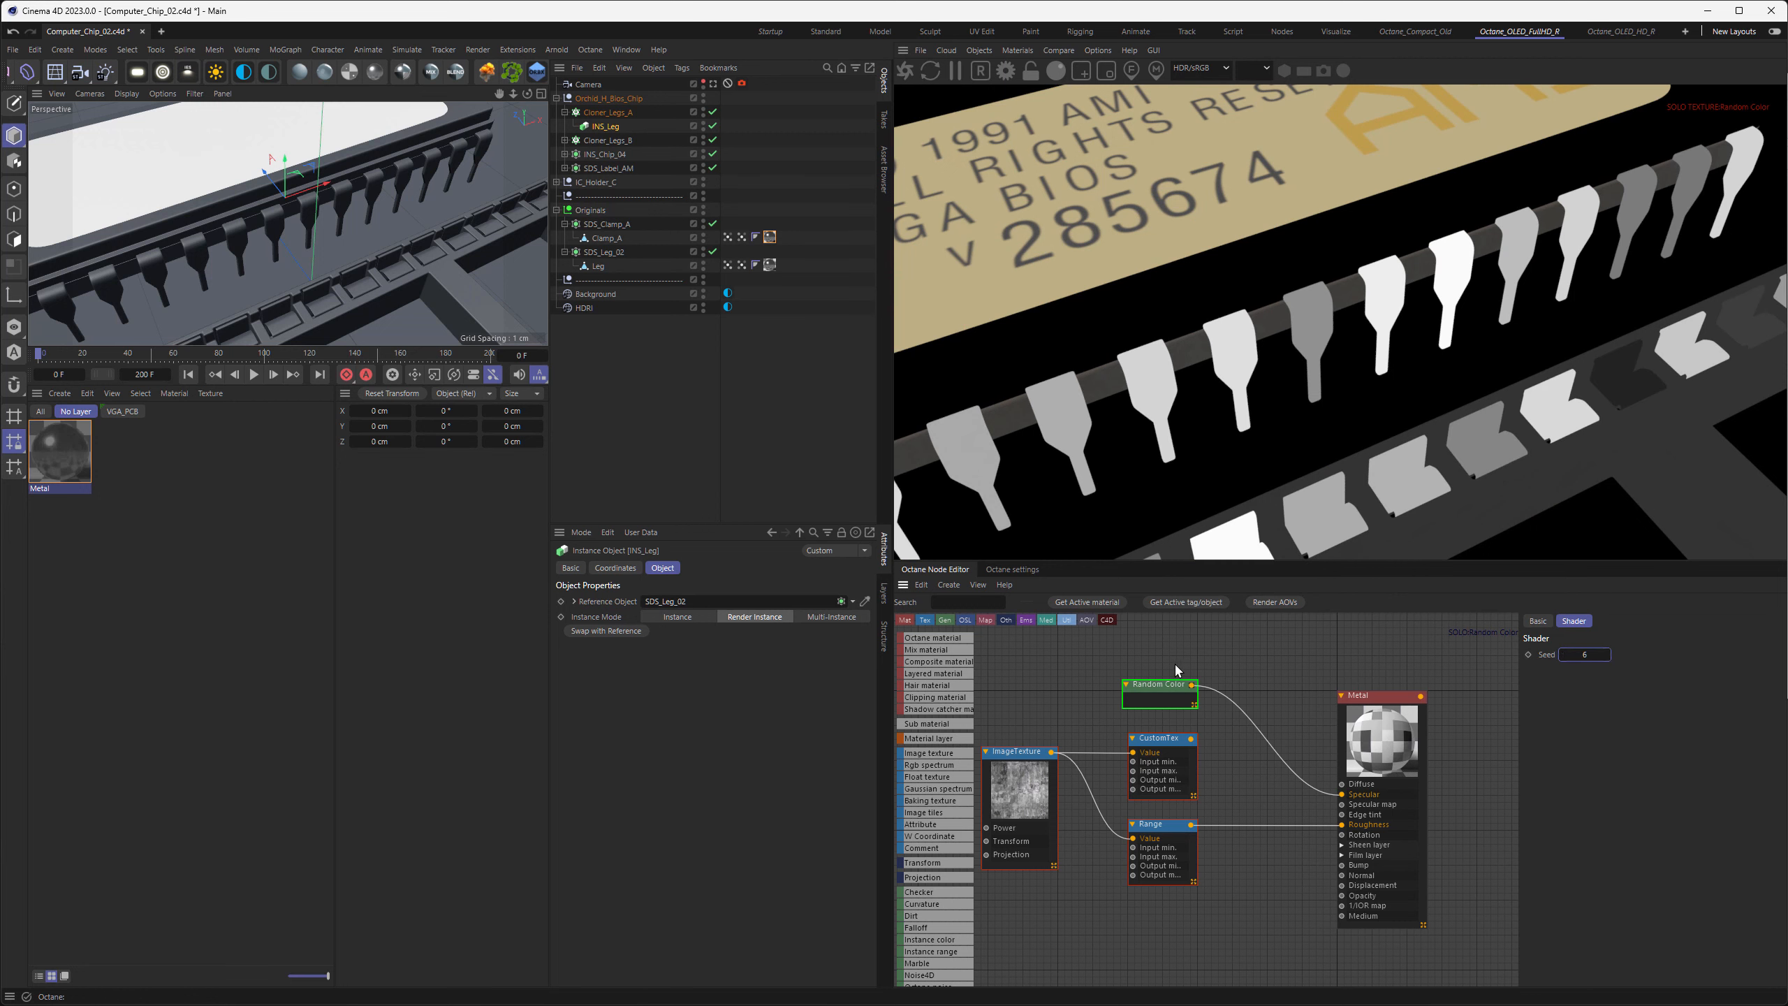
# Add a Texture Projection node to the image texture's Projection input and set it to Distorted mesh UV
pyautogui.moveTo(1137, 711); pyautogui.dragTo(1425, 685, button='middle')
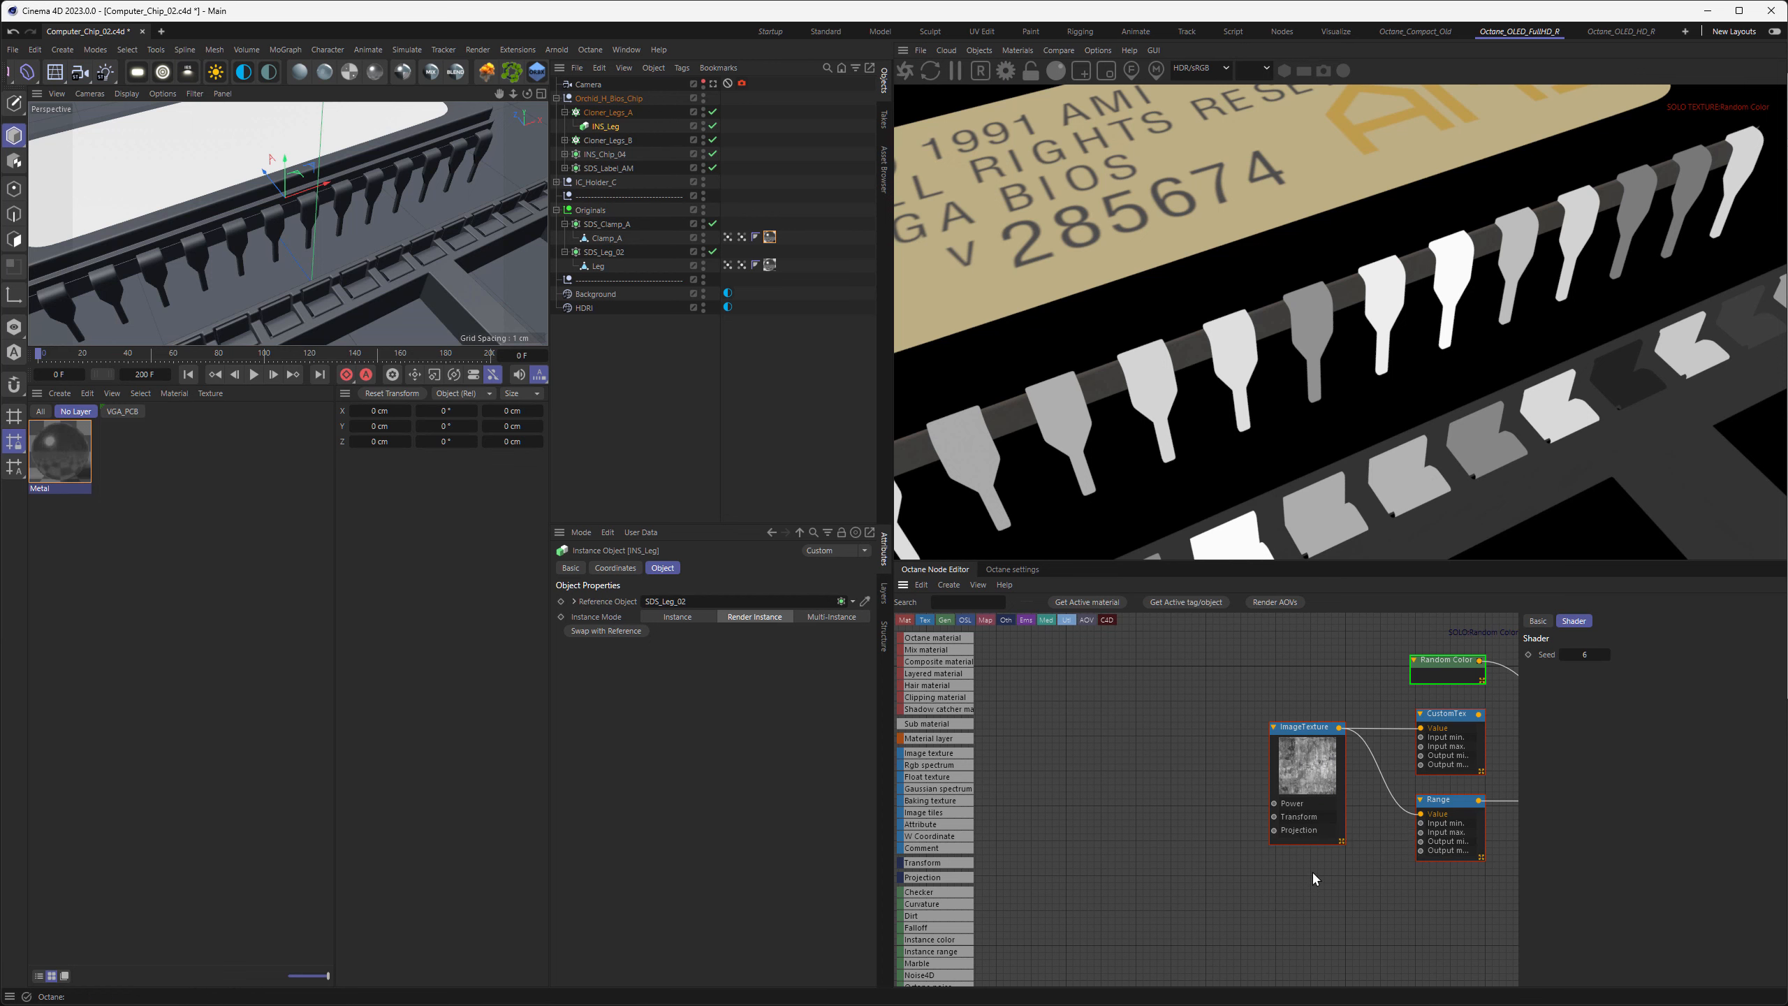
pyautogui.click(1306, 769)
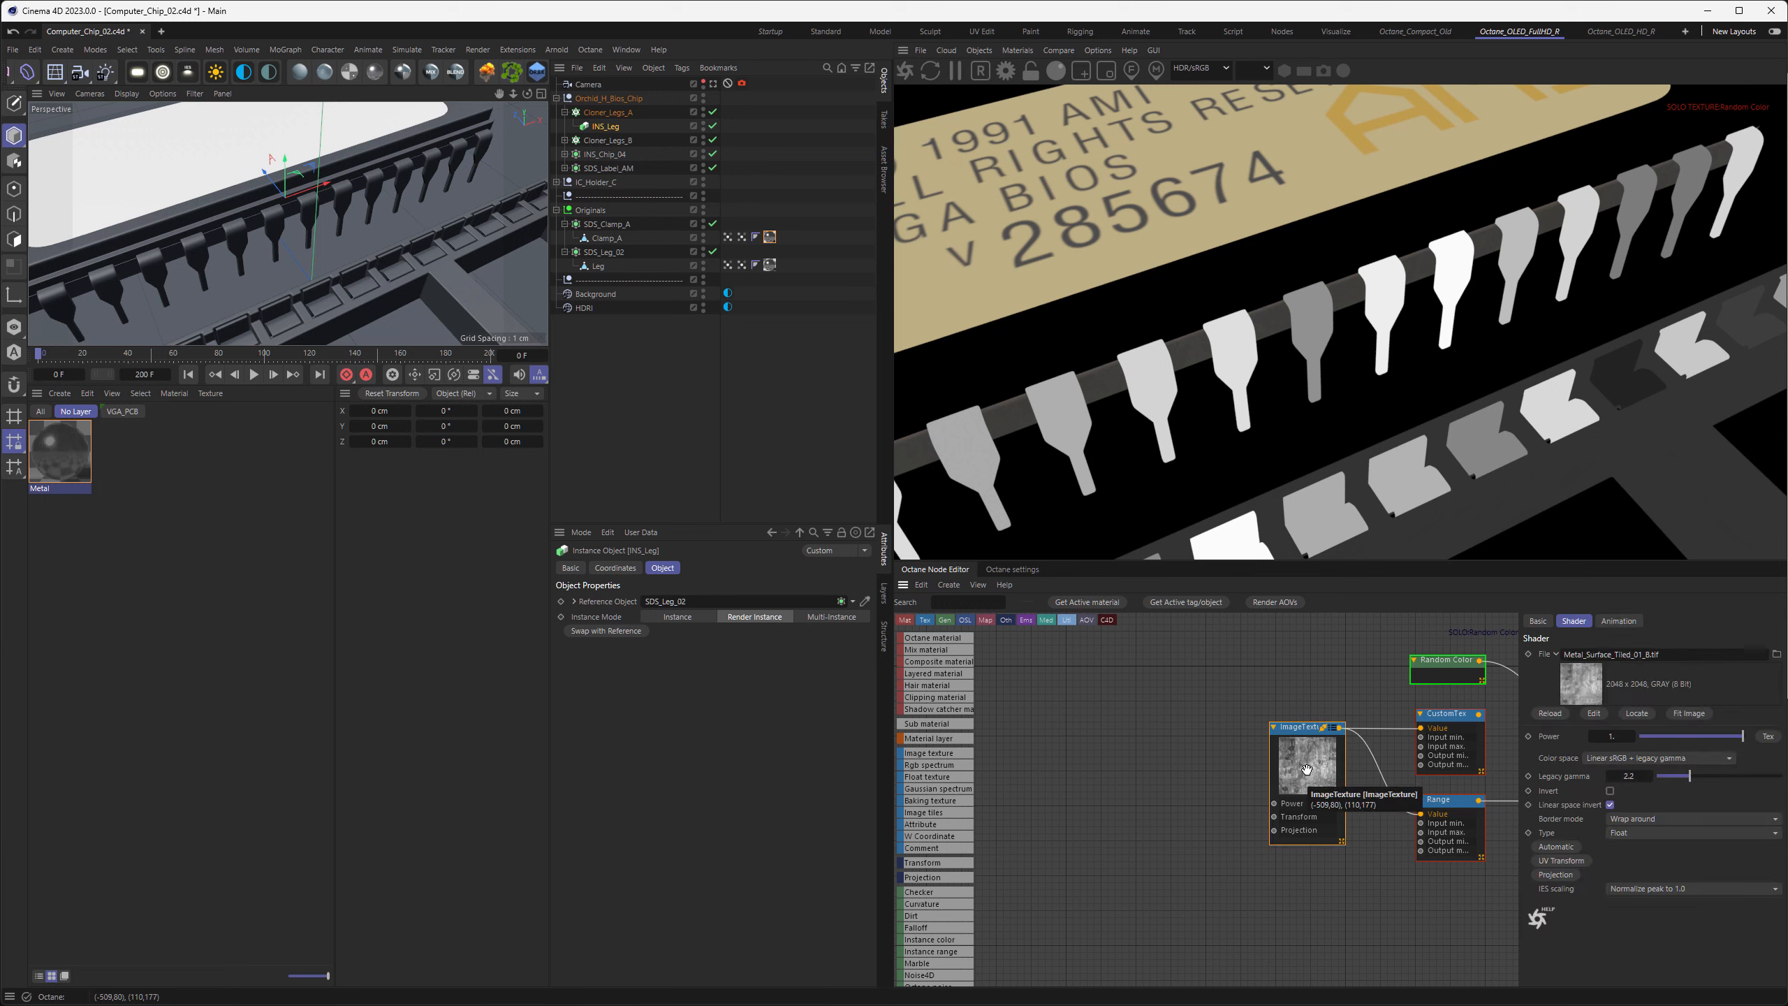
pyautogui.click(1556, 876)
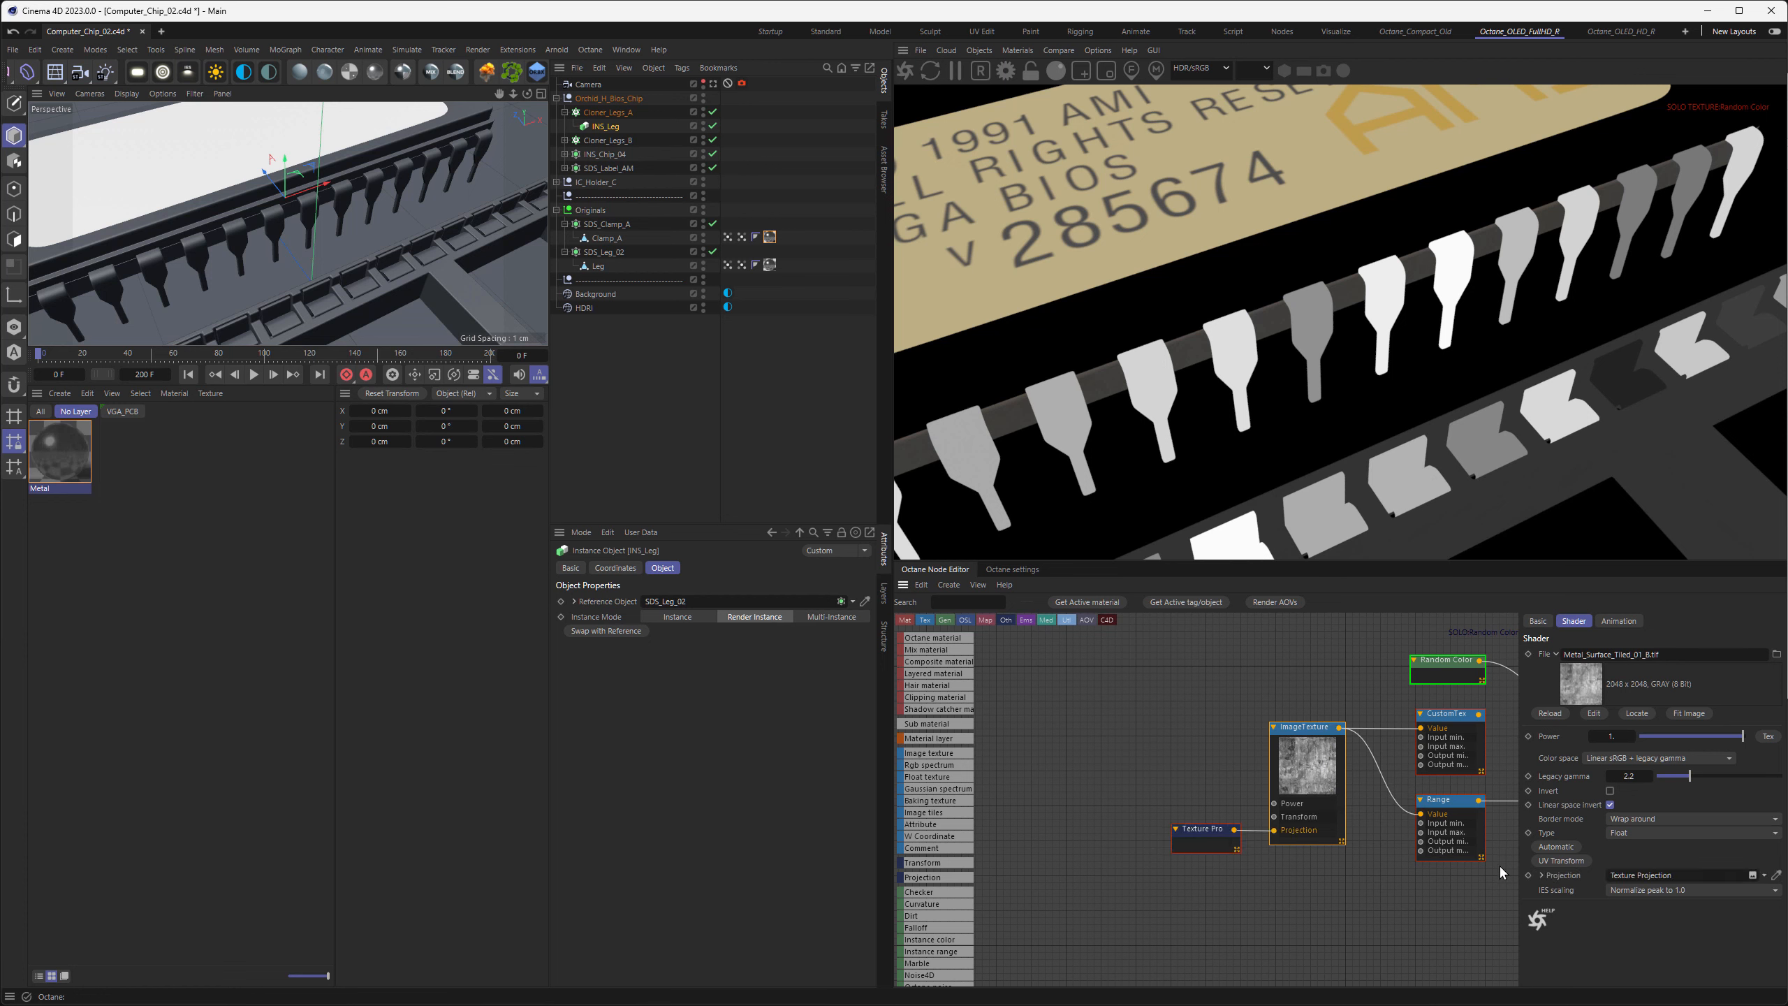
pyautogui.click(1216, 832)
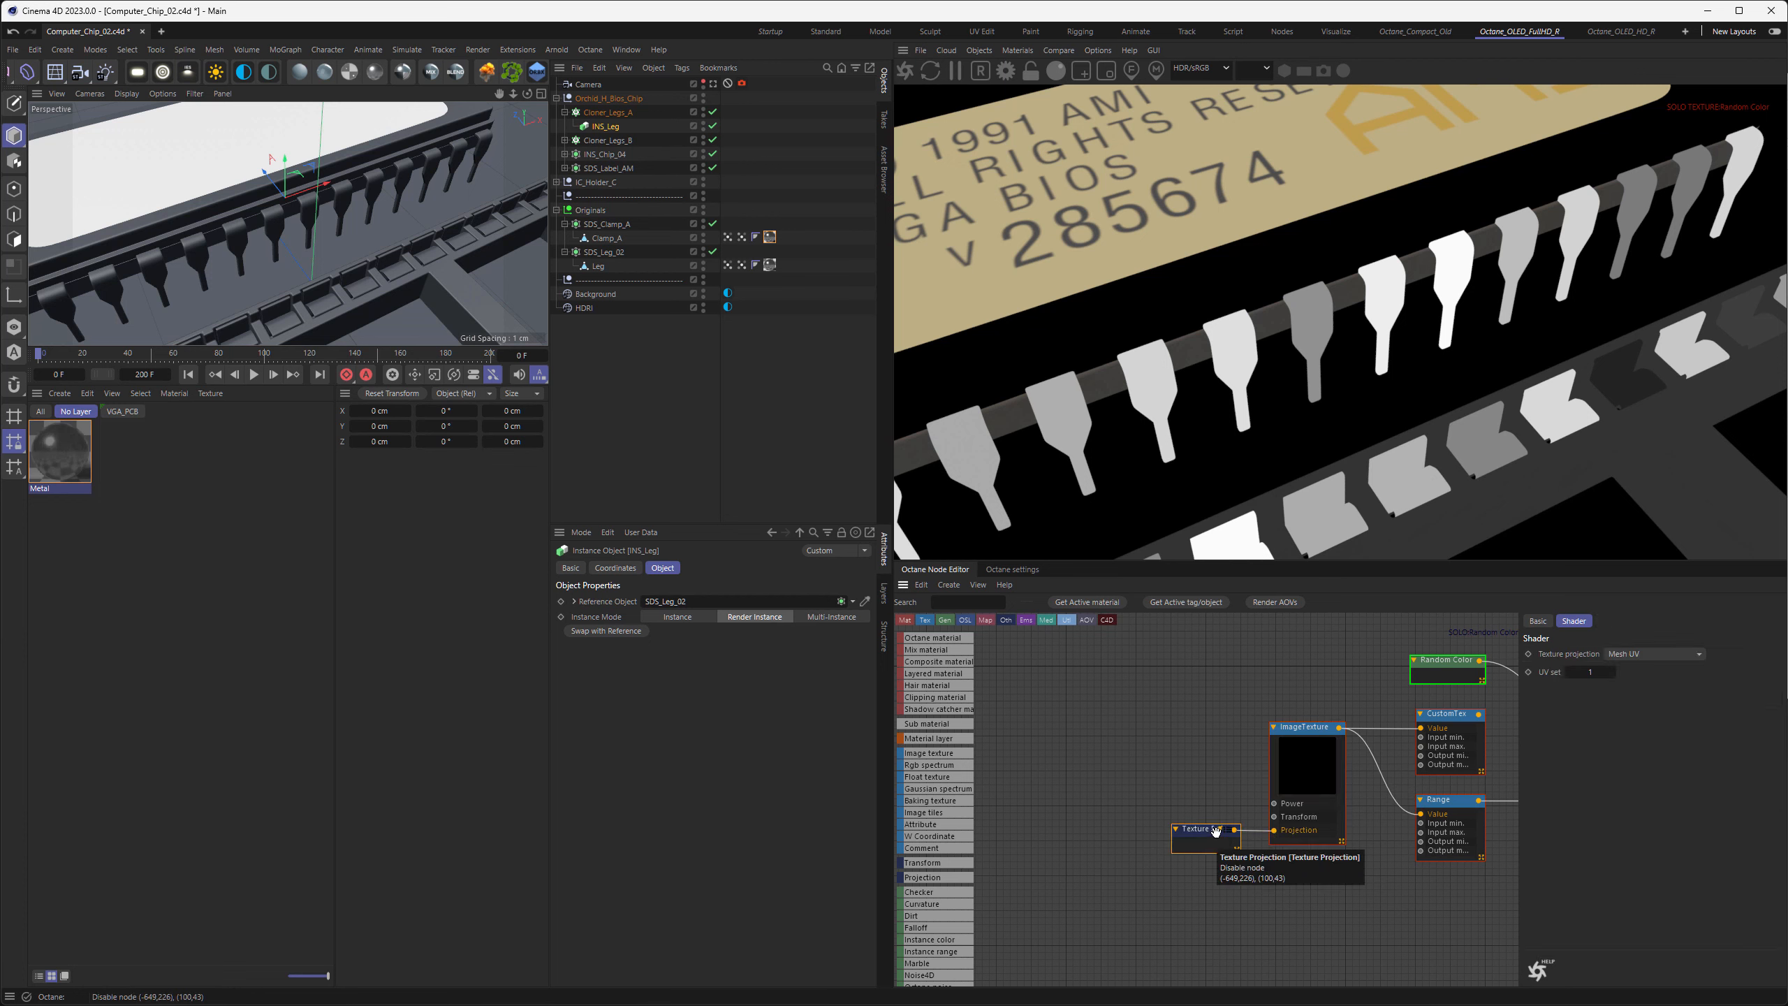
pyautogui.click(1626, 655)
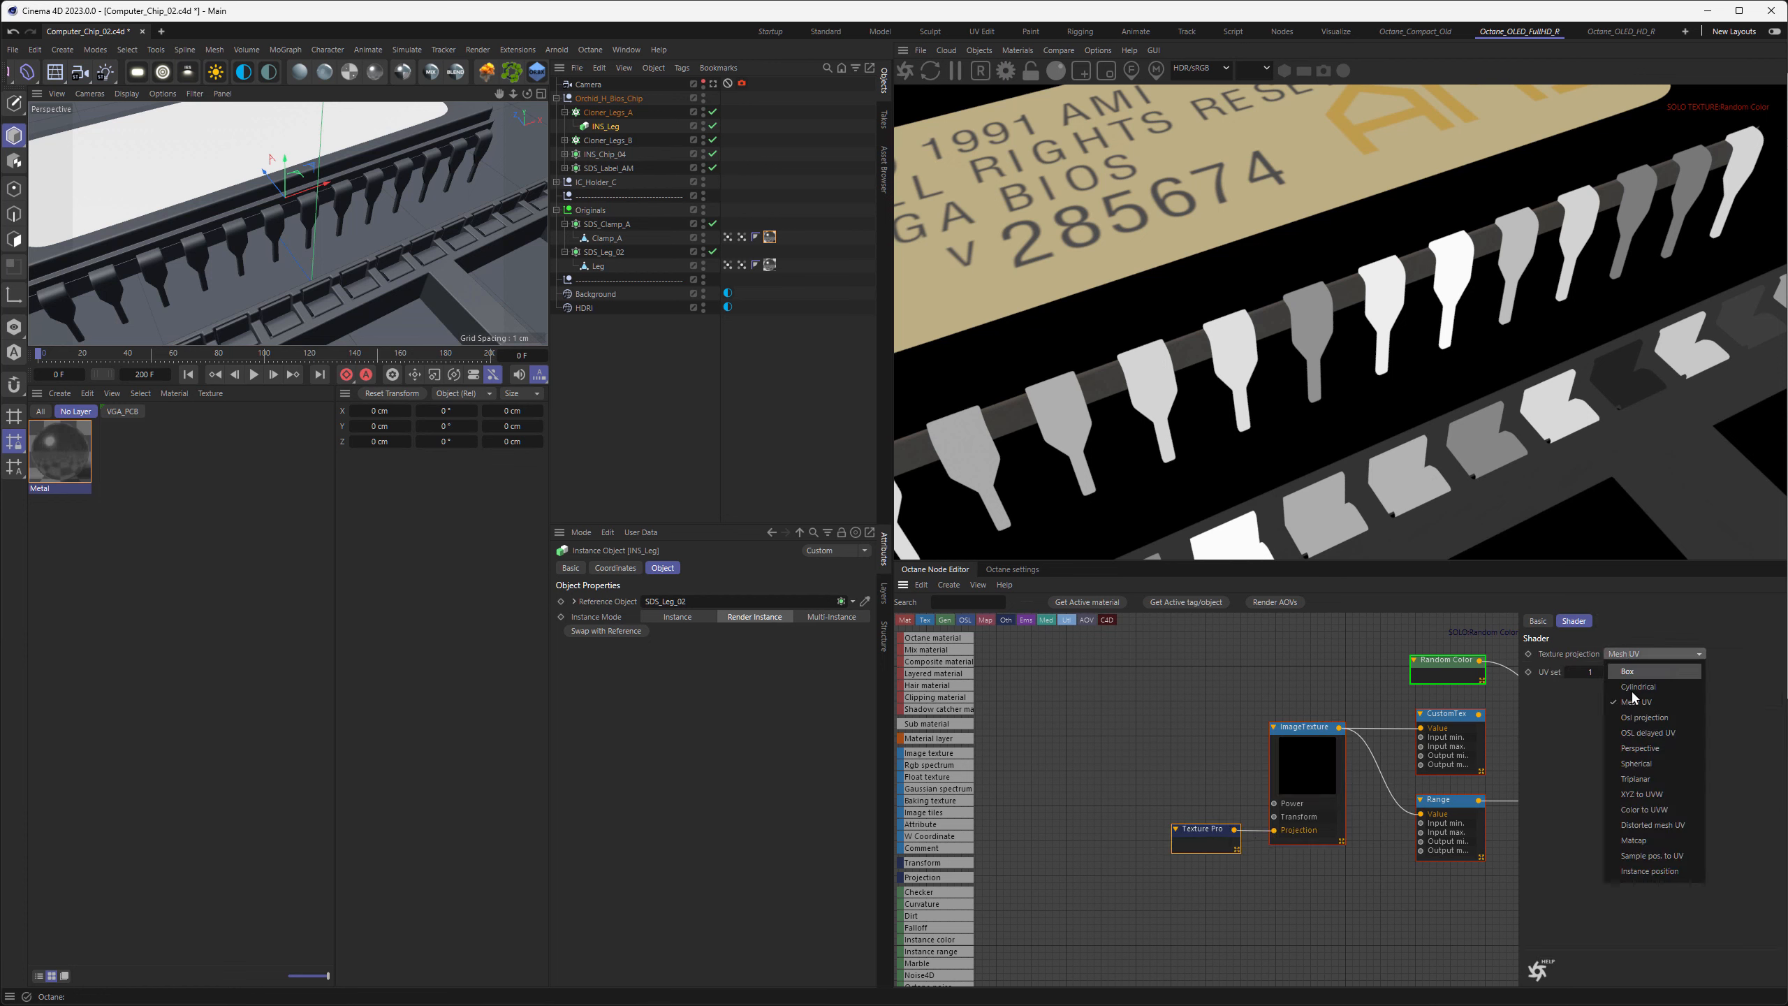
pyautogui.click(1637, 826)
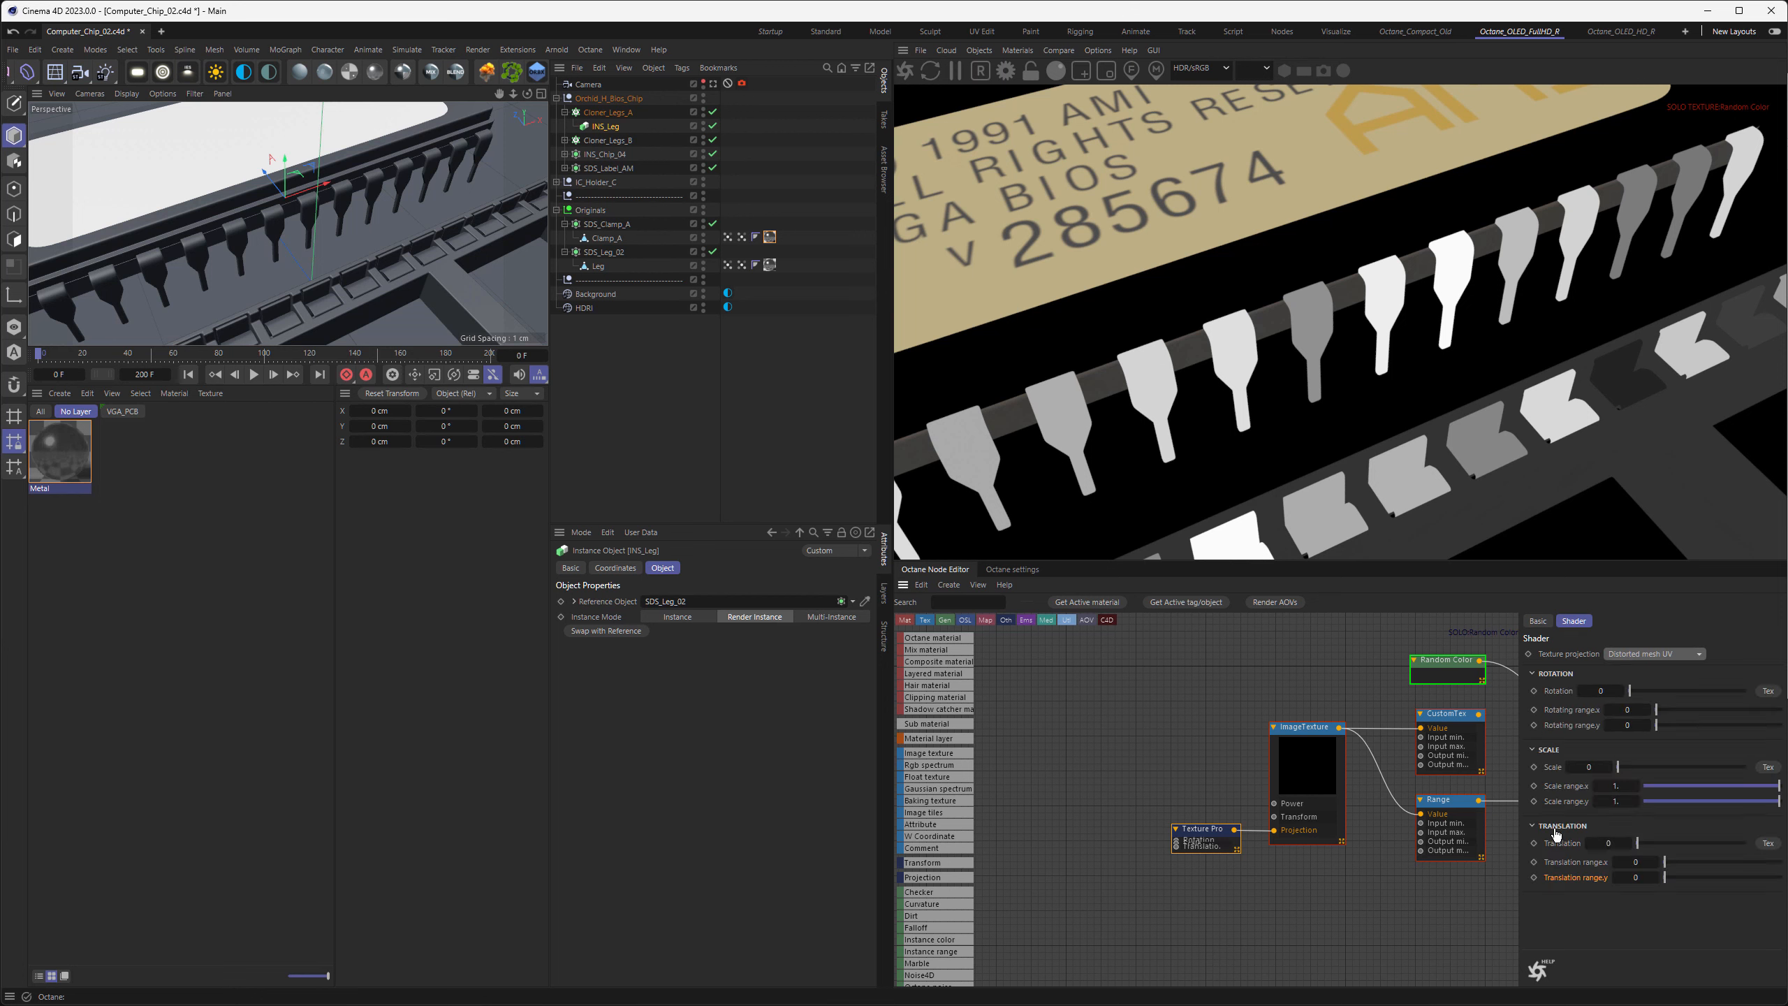
pyautogui.rightClick(1198, 831)
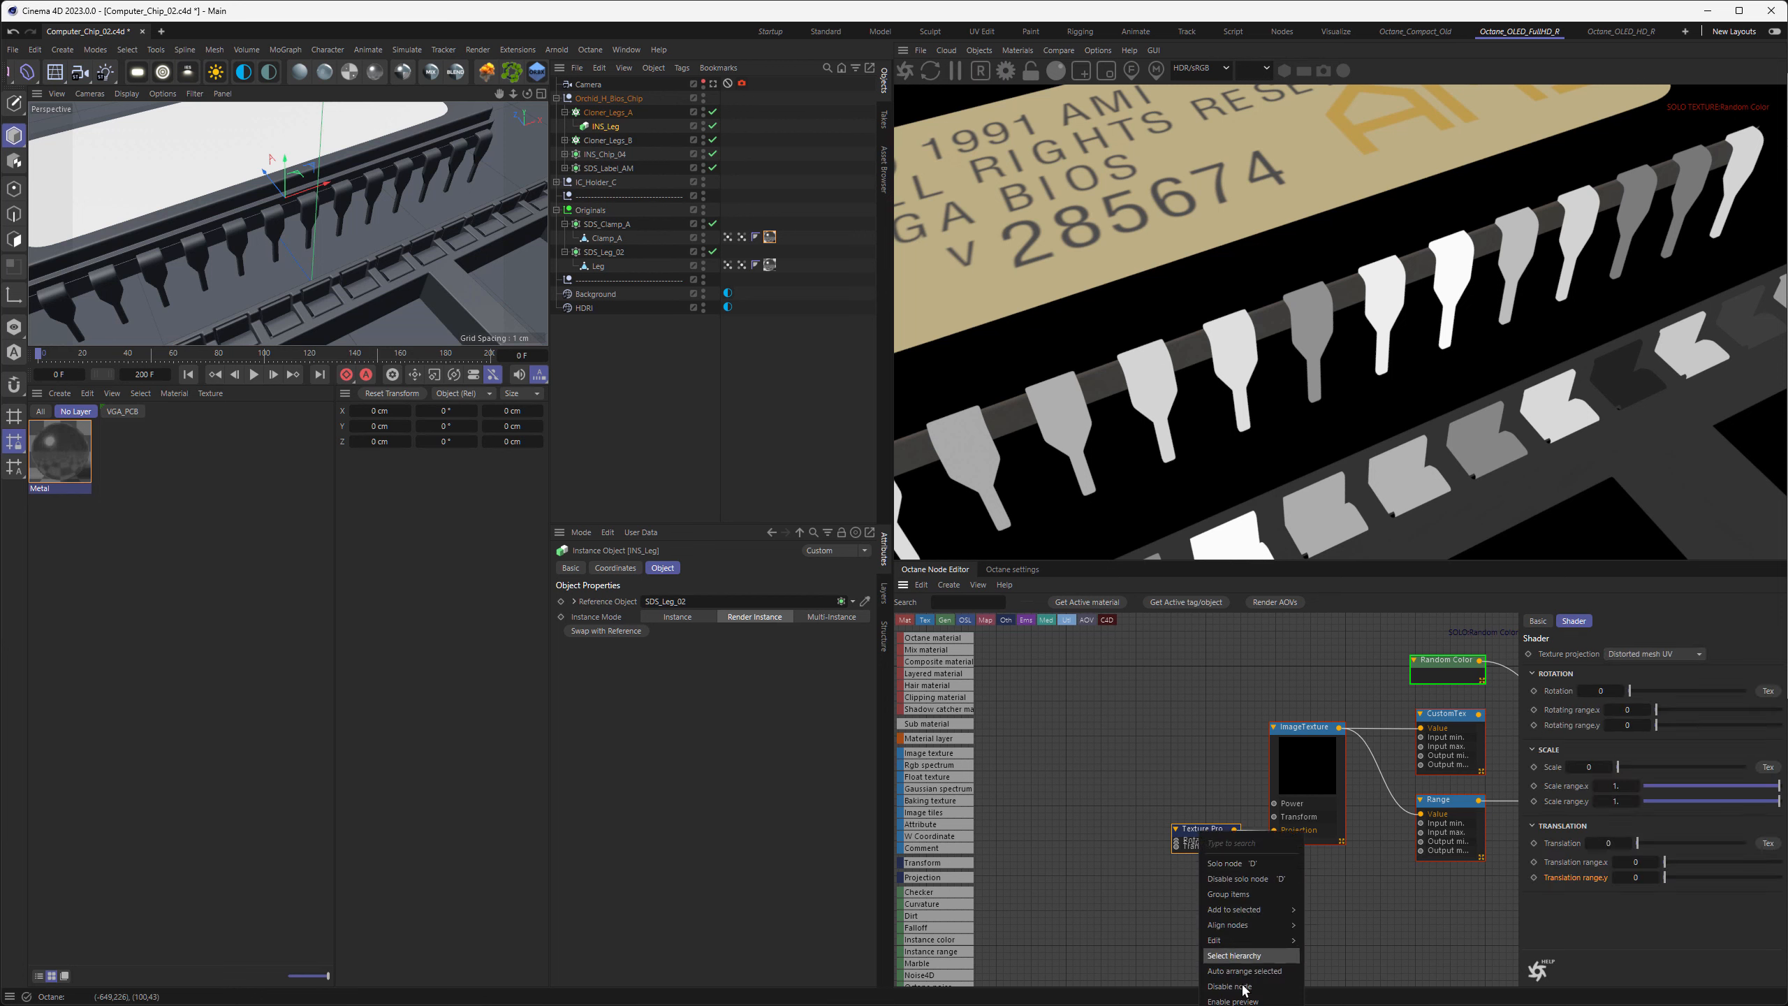
pyautogui.click(1233, 1004)
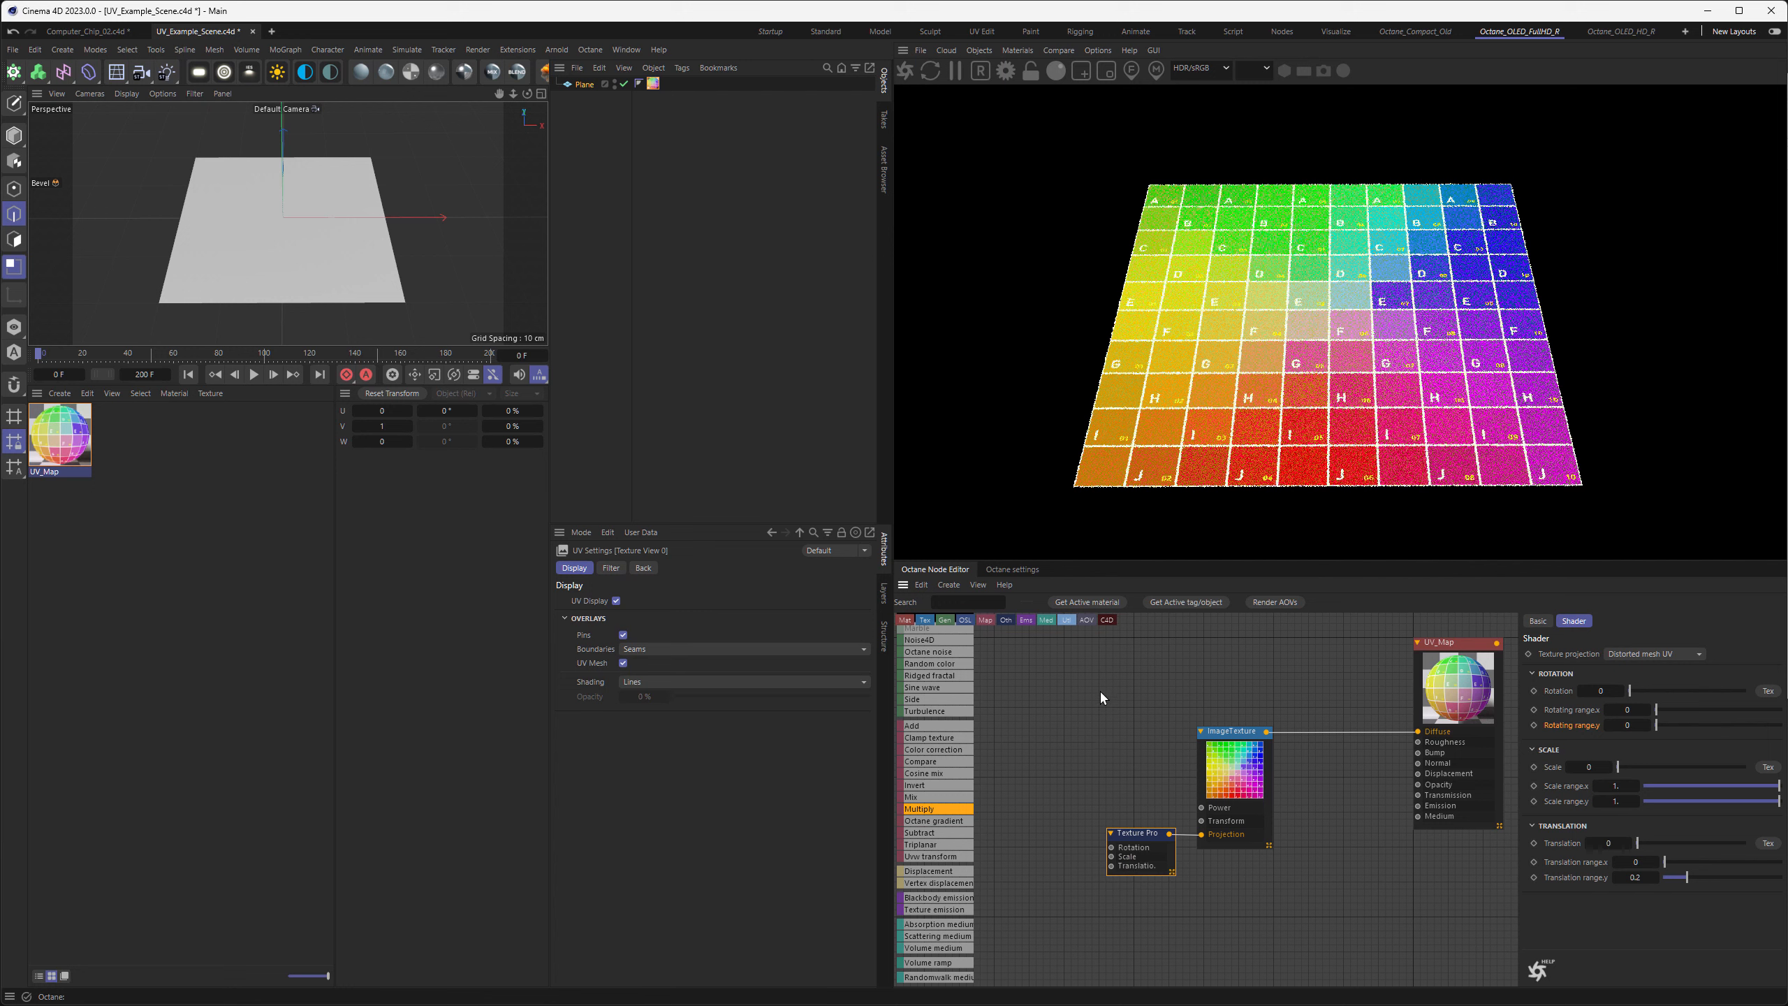
# In UV_Example_Scene, add a Gradient generator node and connect it to the UV_Map material's Diffuse input
pyautogui.write('GRAD')
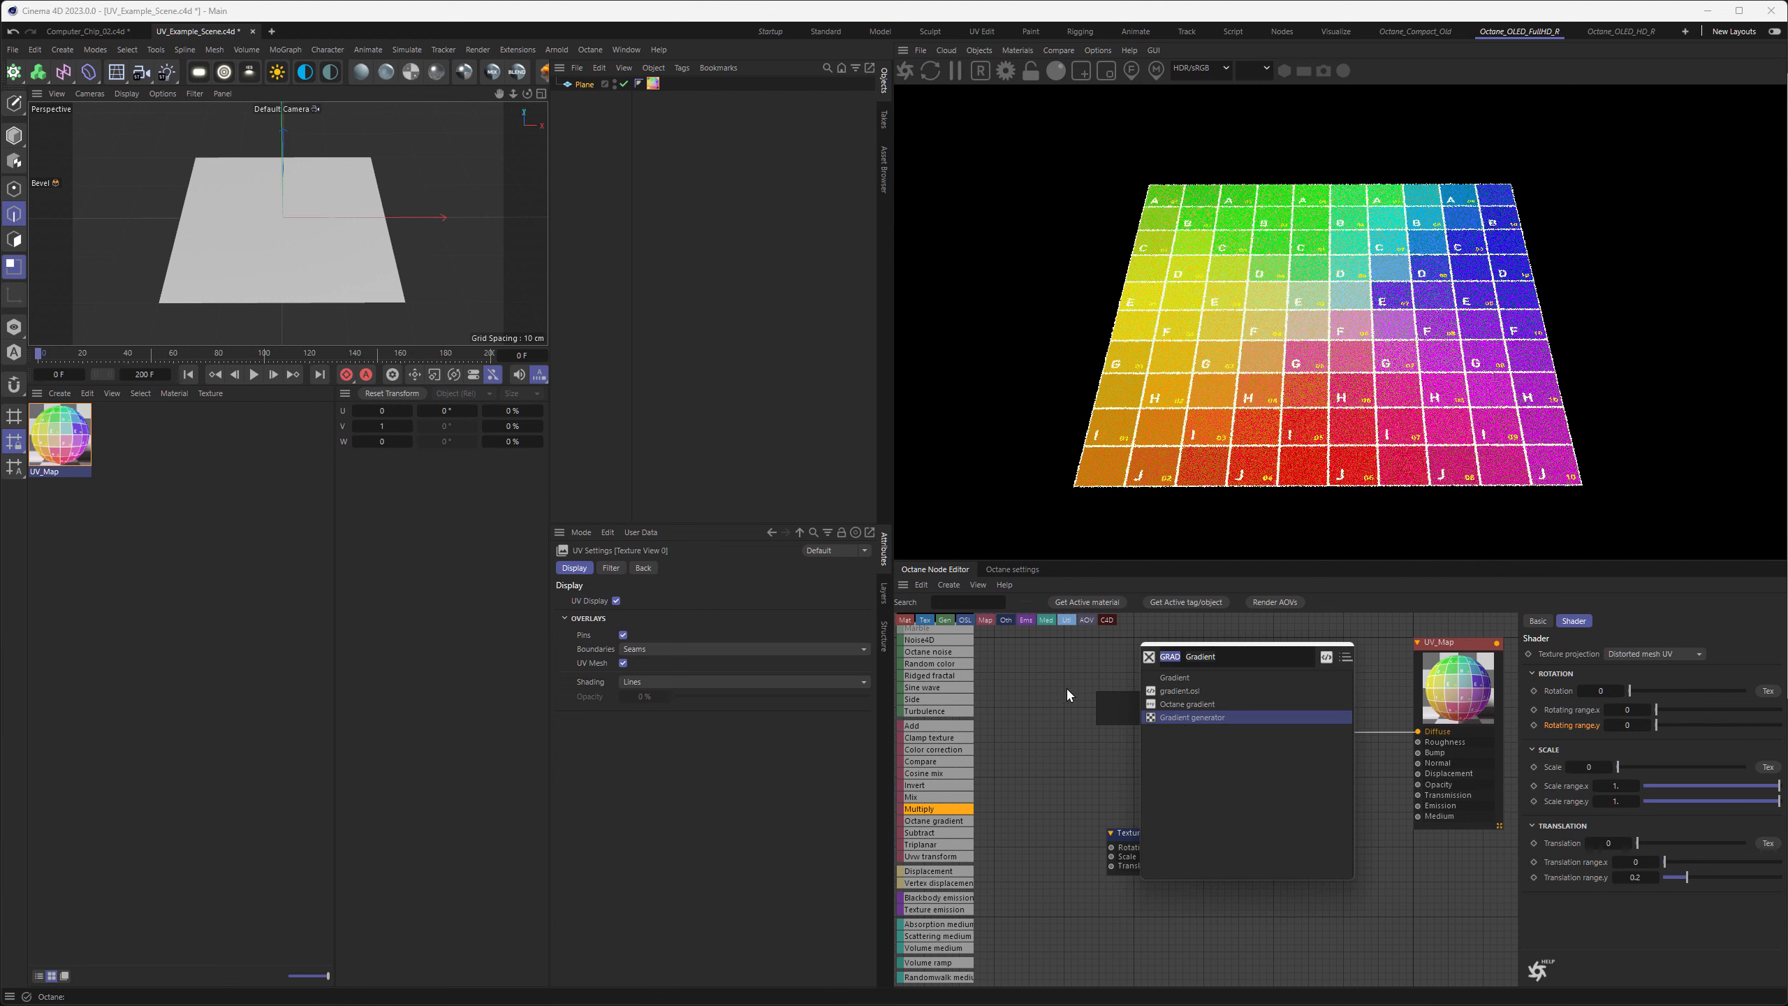
pyautogui.click(1176, 716)
pyautogui.moveTo(1147, 703); pyautogui.dragTo(1110, 692)
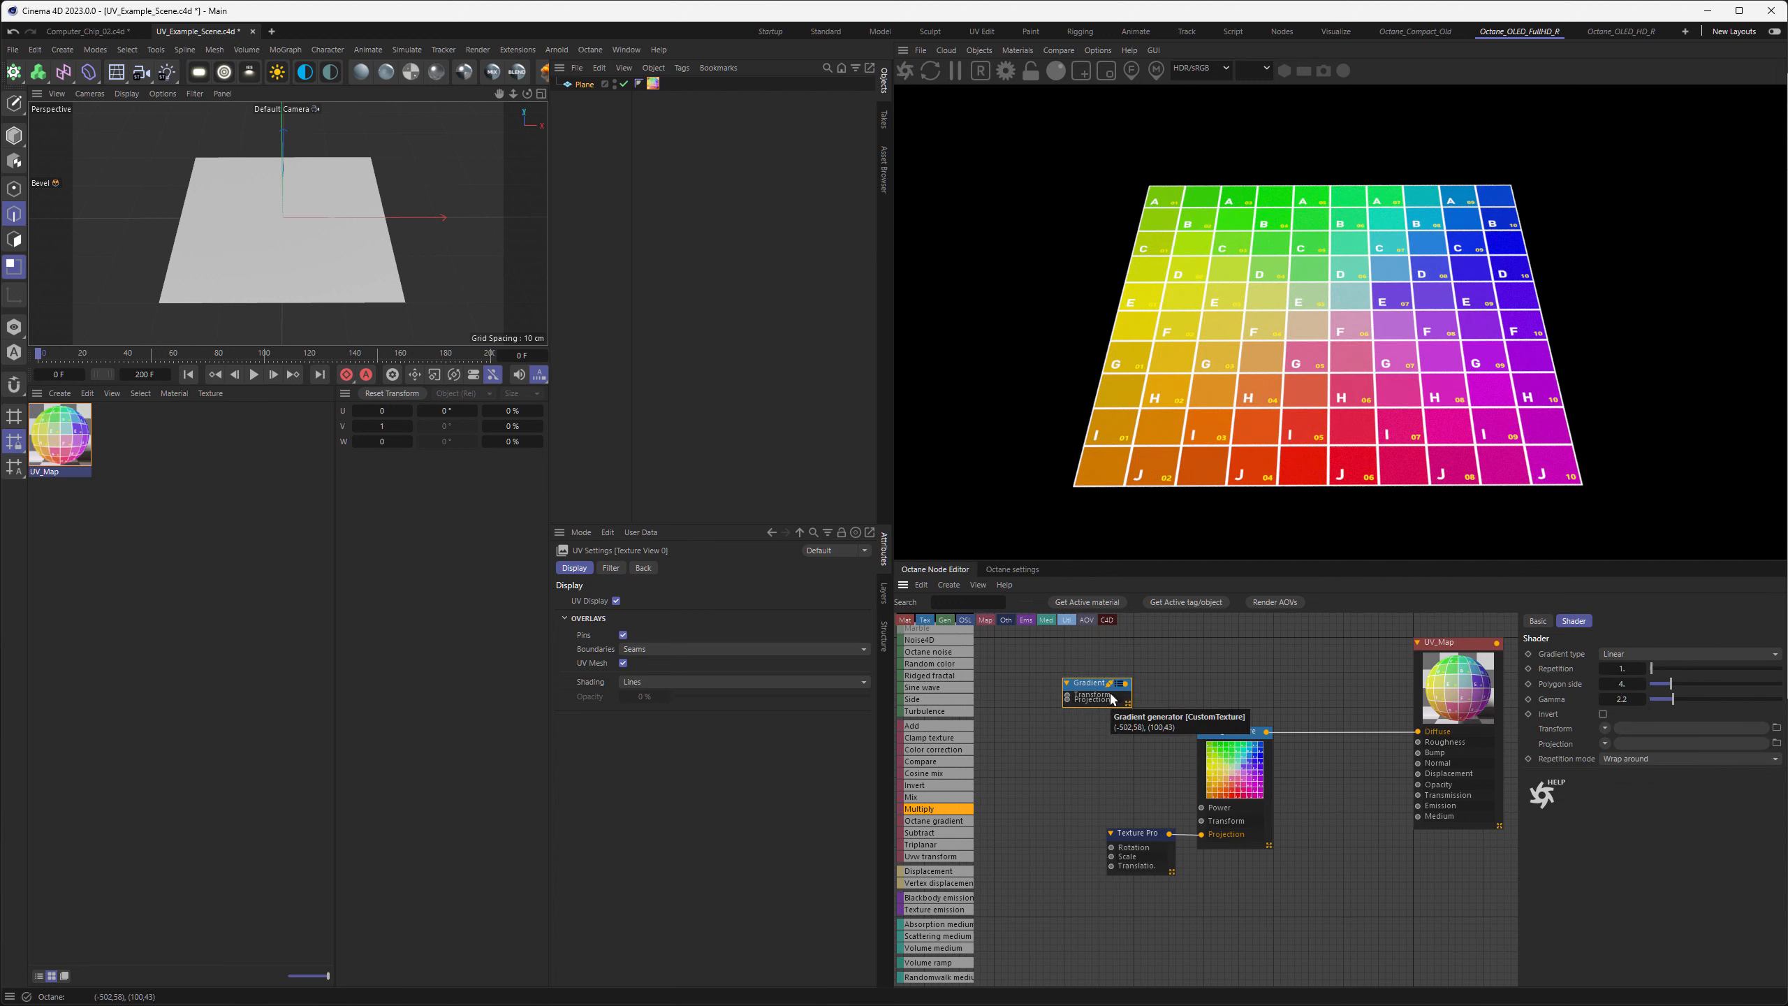
pyautogui.moveTo(1125, 683); pyautogui.dragTo(1418, 732)
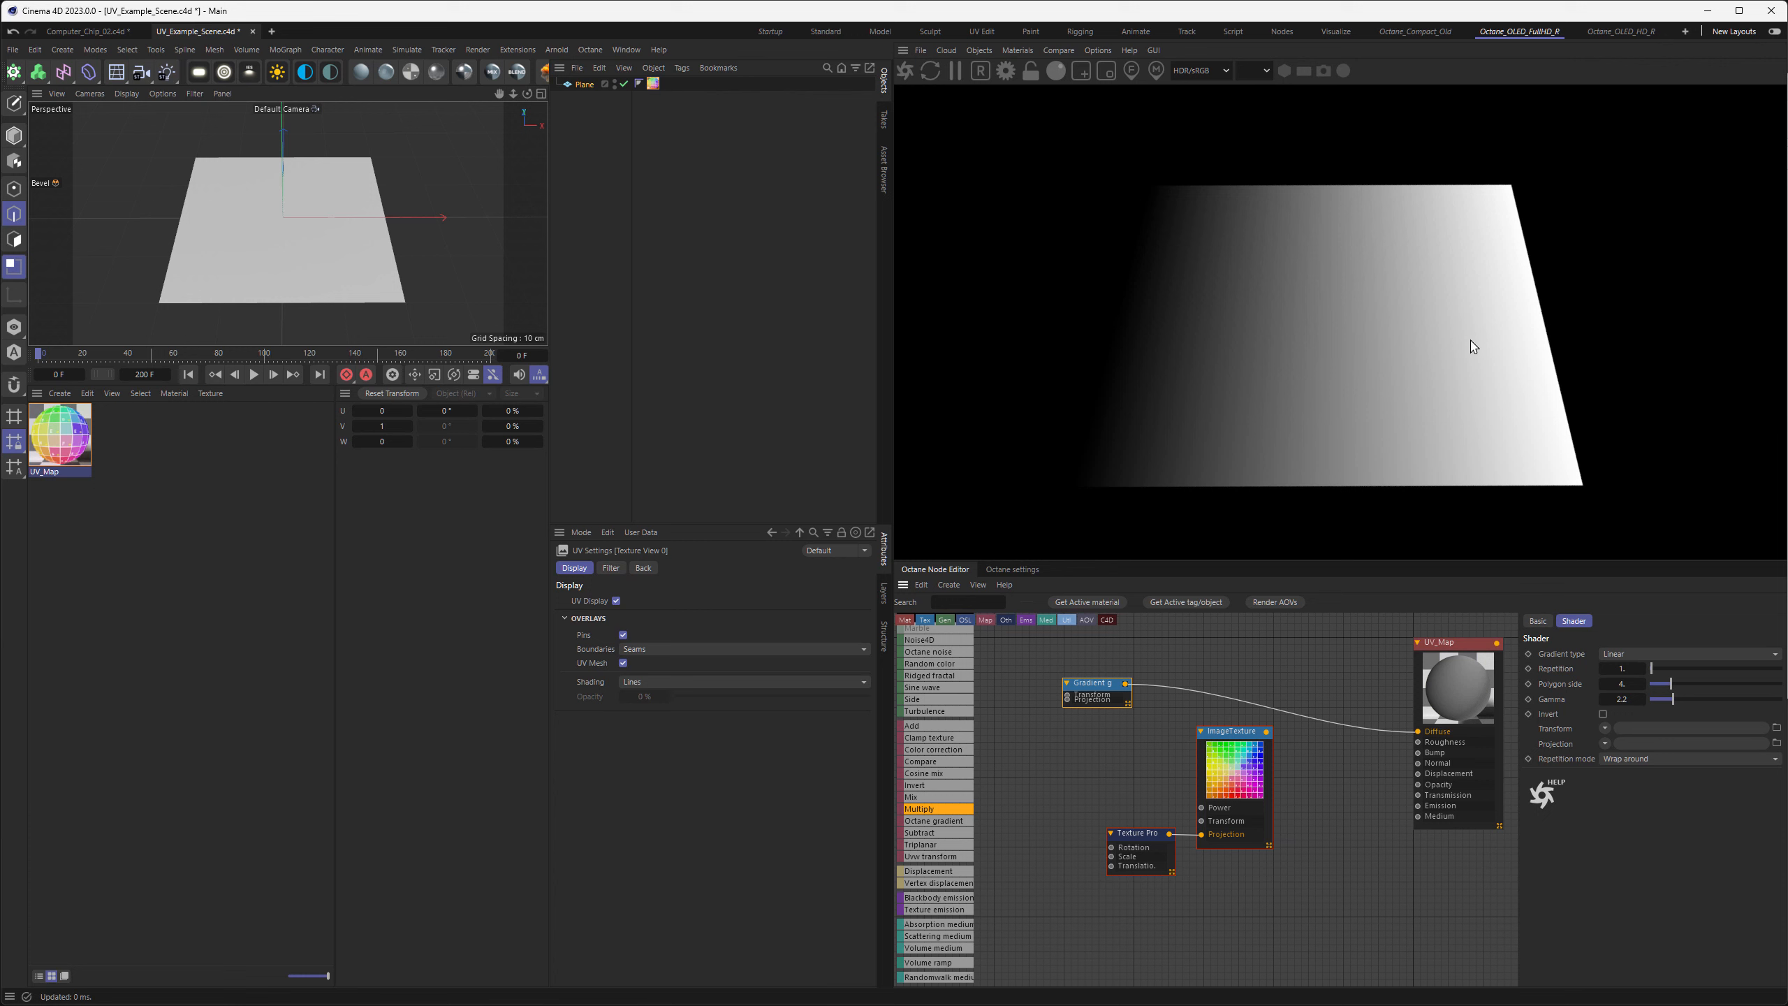
# Reconnect the image texture to the UV_Map material's Diffuse input and feed the Gradient generator into the Texture Projection's Scale input
pyautogui.moveTo(1266, 731); pyautogui.dragTo(1418, 731)
pyautogui.moveTo(1098, 683); pyautogui.dragTo(1053, 860)
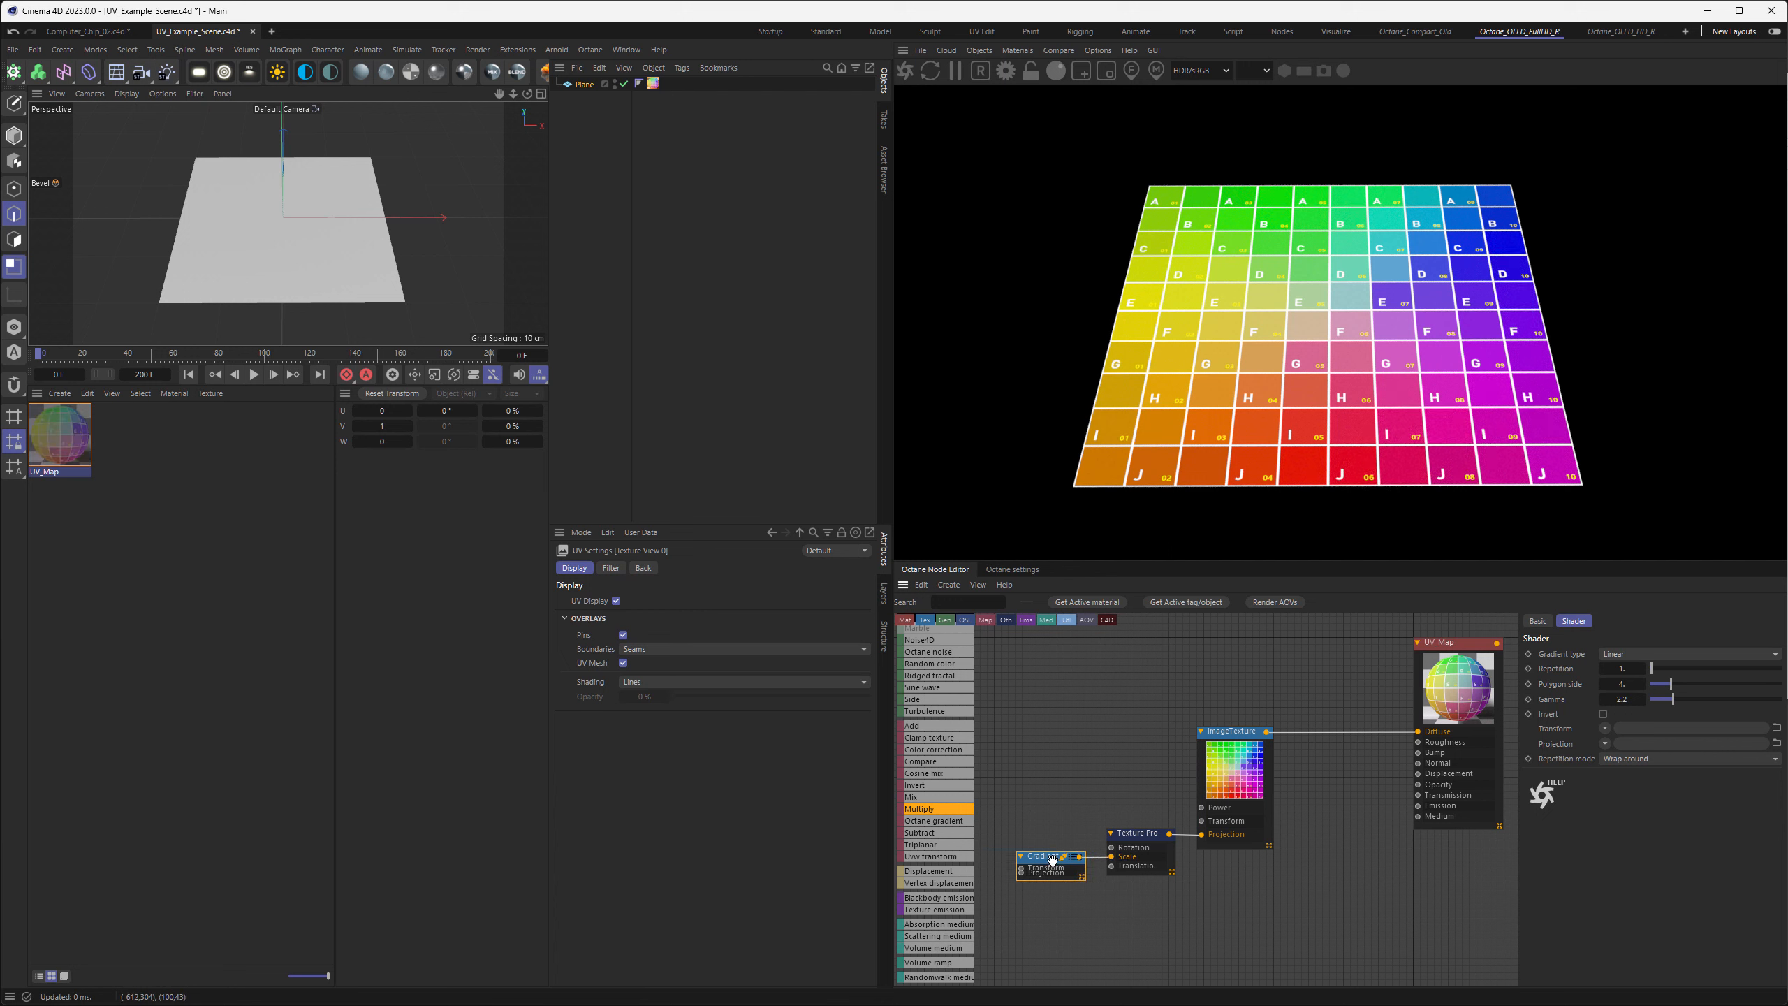
# Set the Texture Projection's scale range y to 0.5
pyautogui.click(1140, 838)
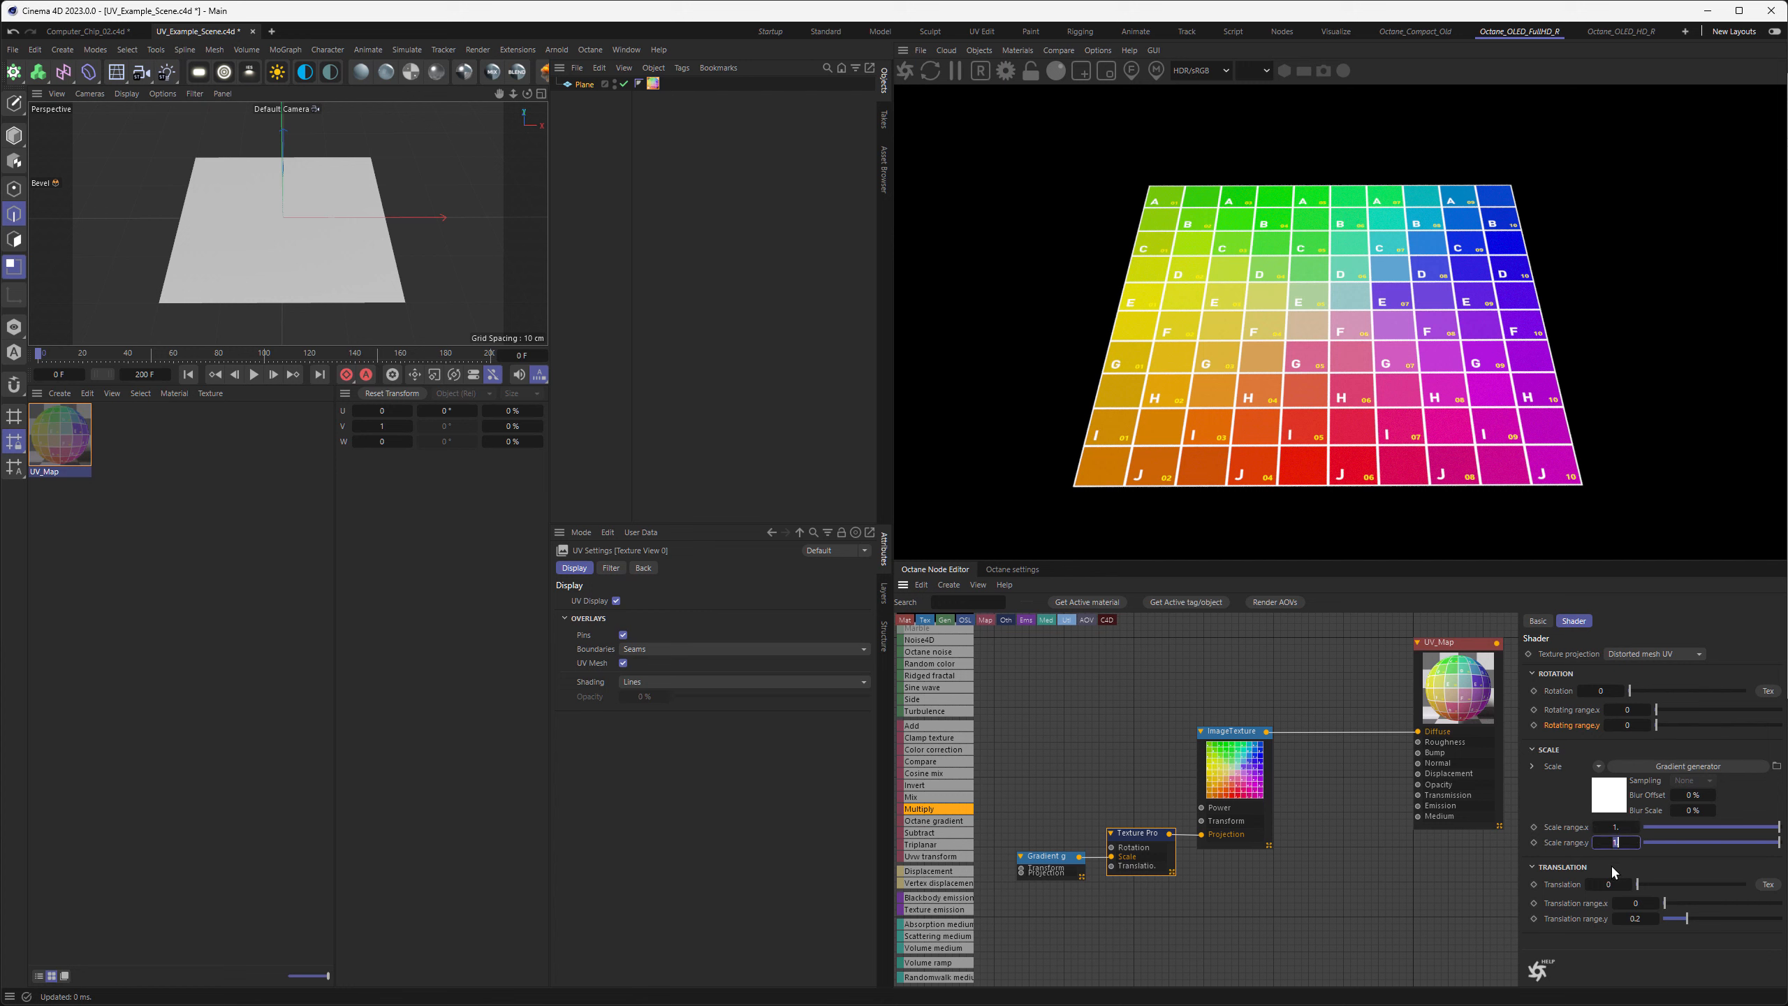
pyautogui.write('0.5')
pyautogui.press('Return')
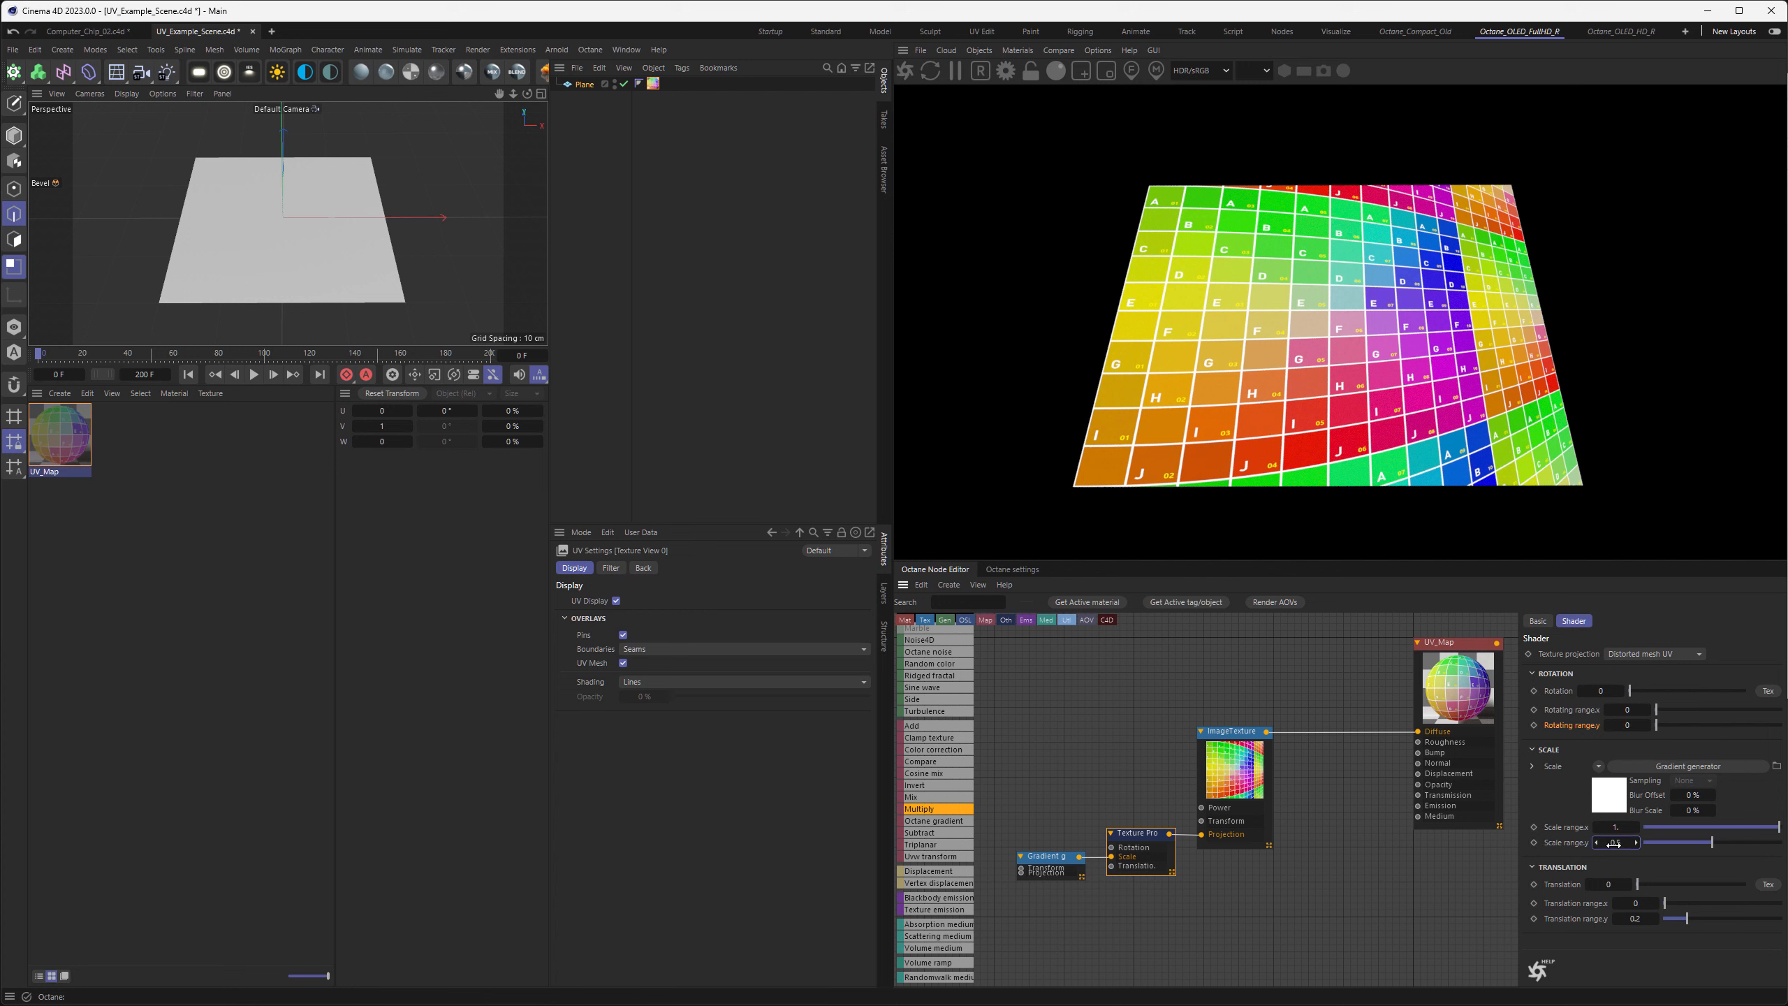
# Set the Texture Projection's scale range x to 0.5 and its scale range y to 1
pyautogui.click(1614, 843)
pyautogui.doubleClick(1616, 826)
pyautogui.press('Tab')
pyautogui.write('1')
pyautogui.press('Return')
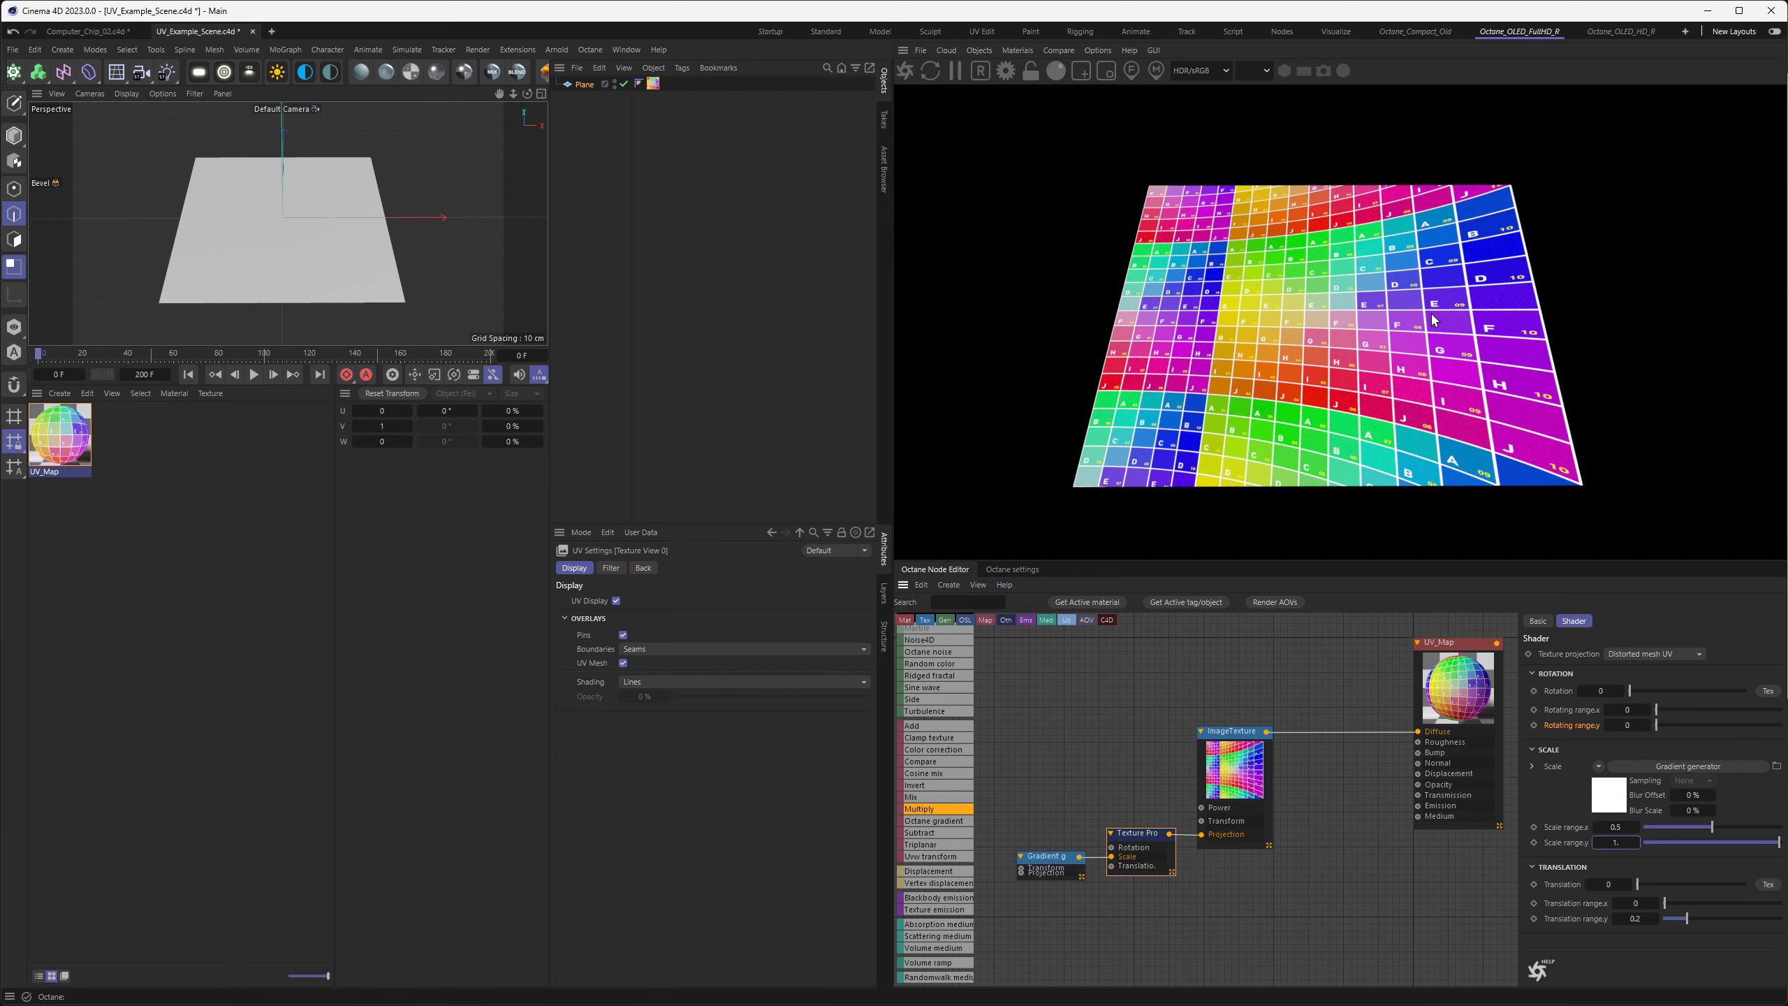
# Set the Gradient generator's gamma to 1
pyautogui.click(1040, 858)
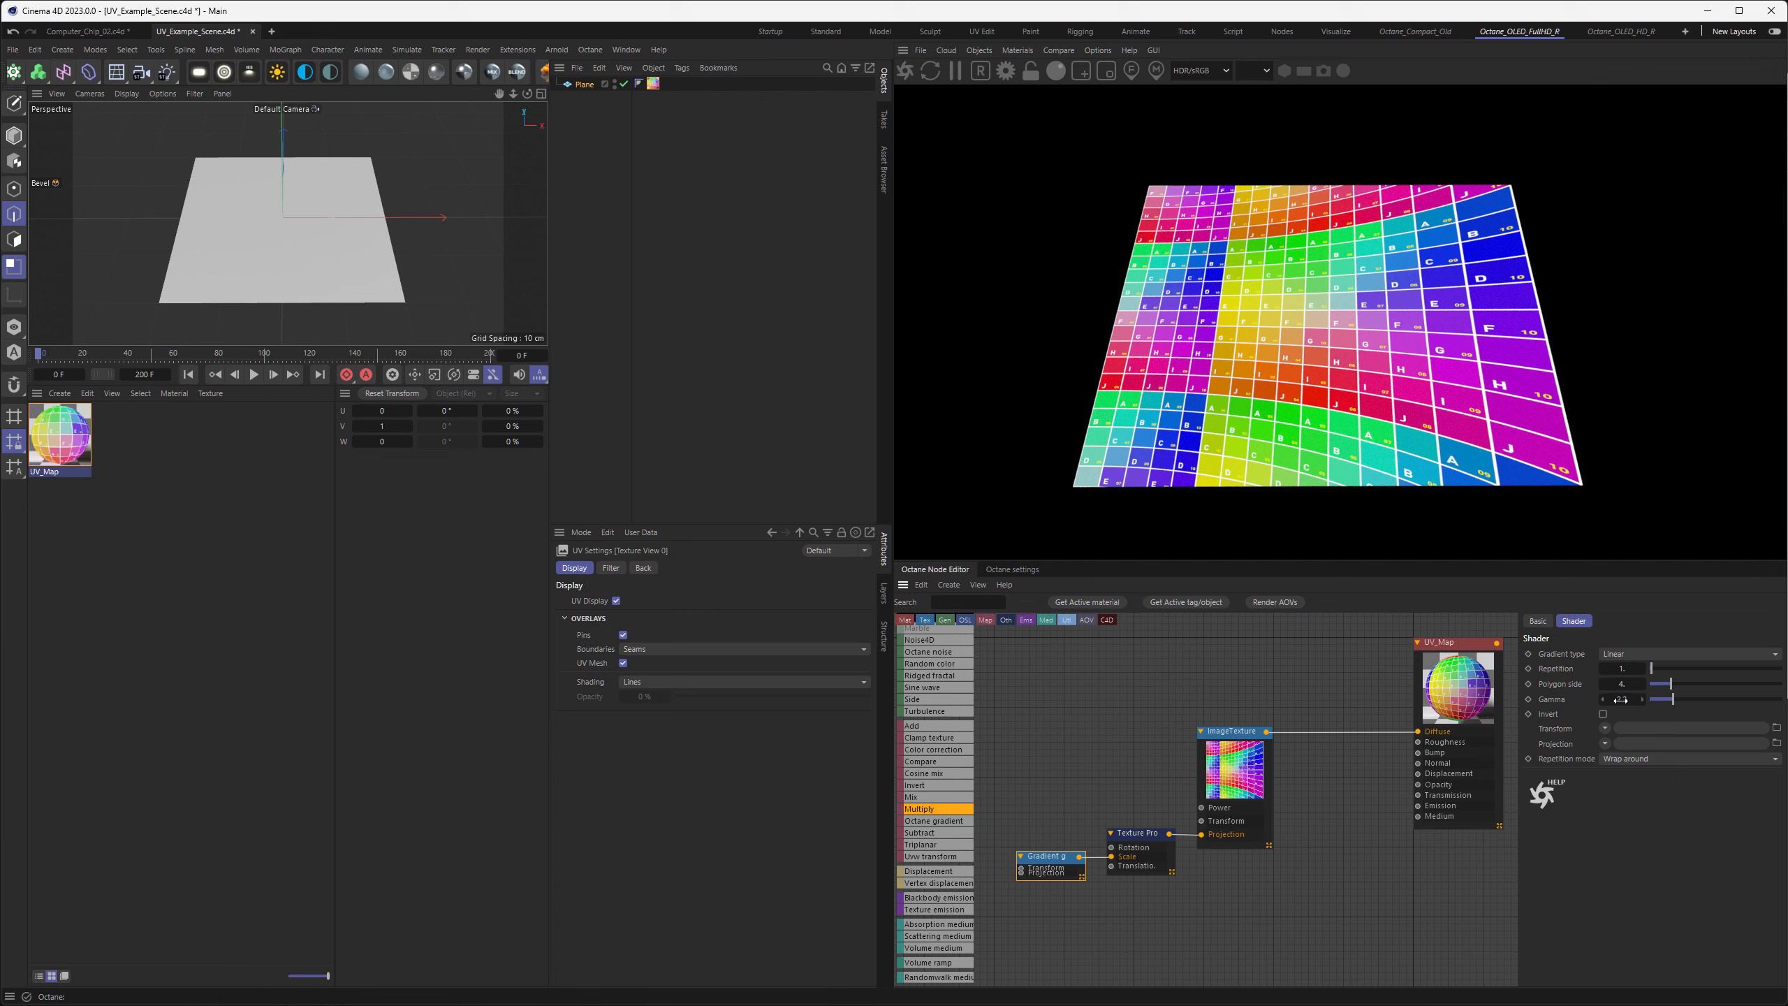
pyautogui.doubleClick(1621, 699)
pyautogui.write('1')
pyautogui.press('Return')
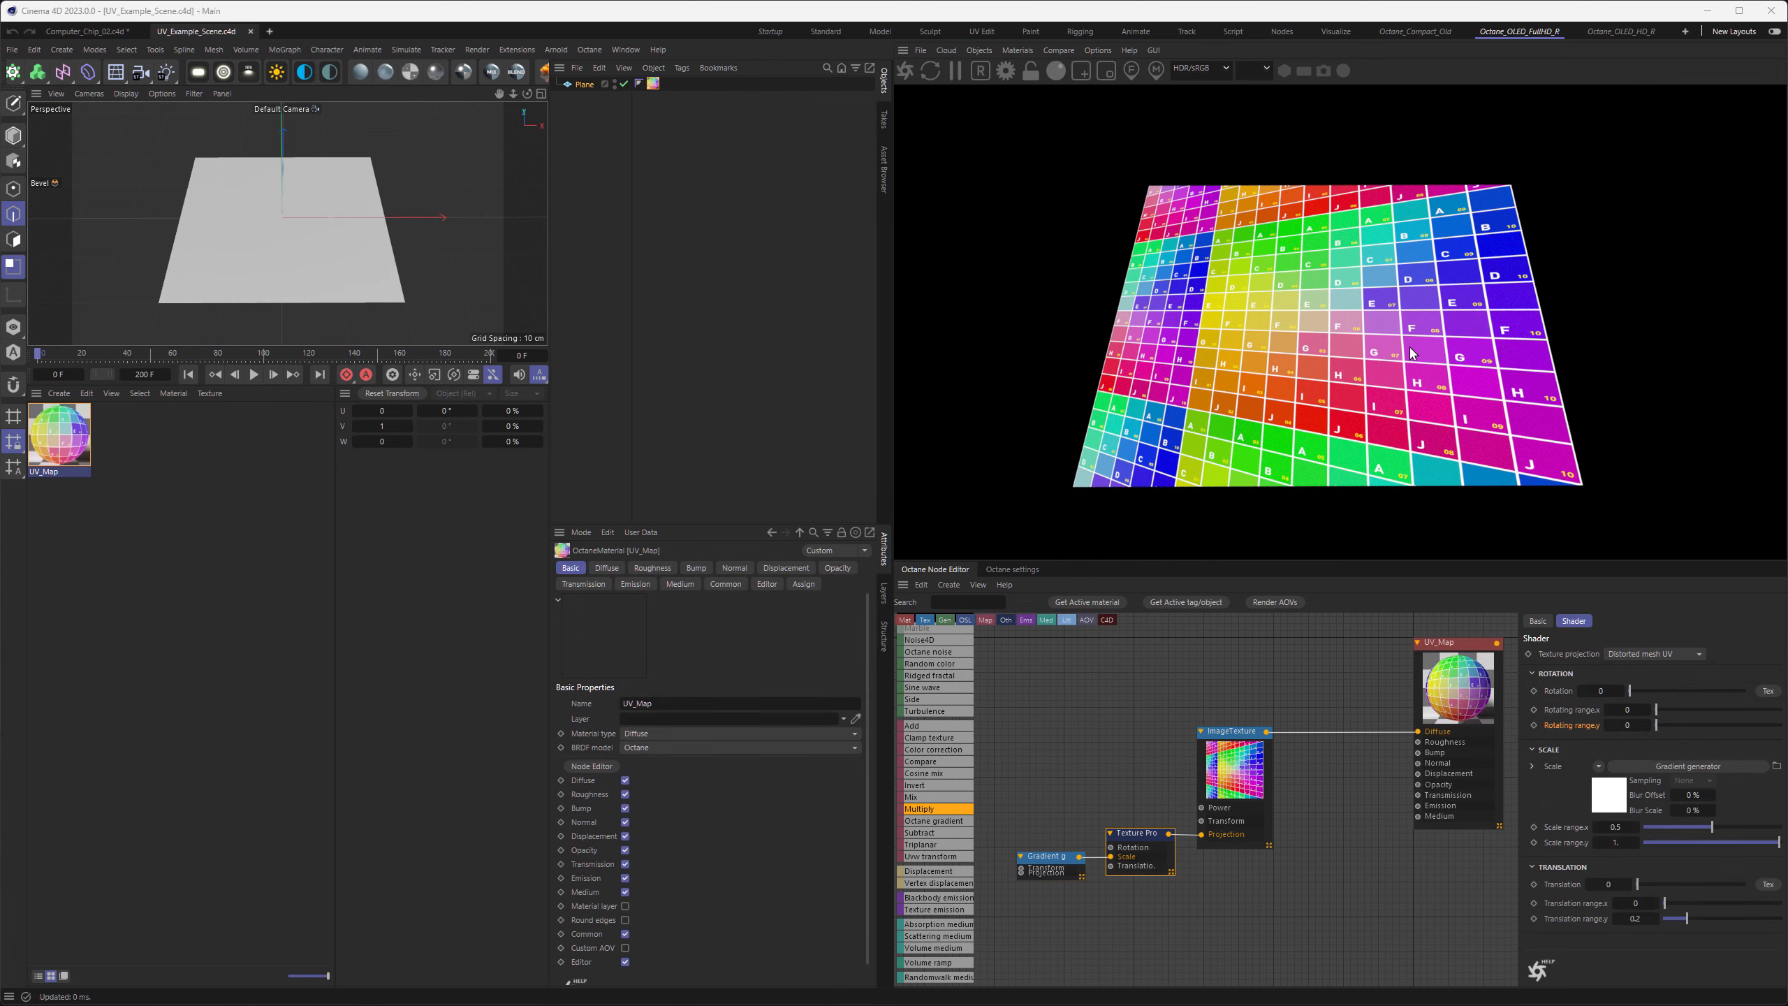
# Set the Texture Projection's scale range x to 1 and disconnect the Gradient generator from its Scale input
pyautogui.doubleClick(1614, 827)
pyautogui.write('1')
pyautogui.press('Return')
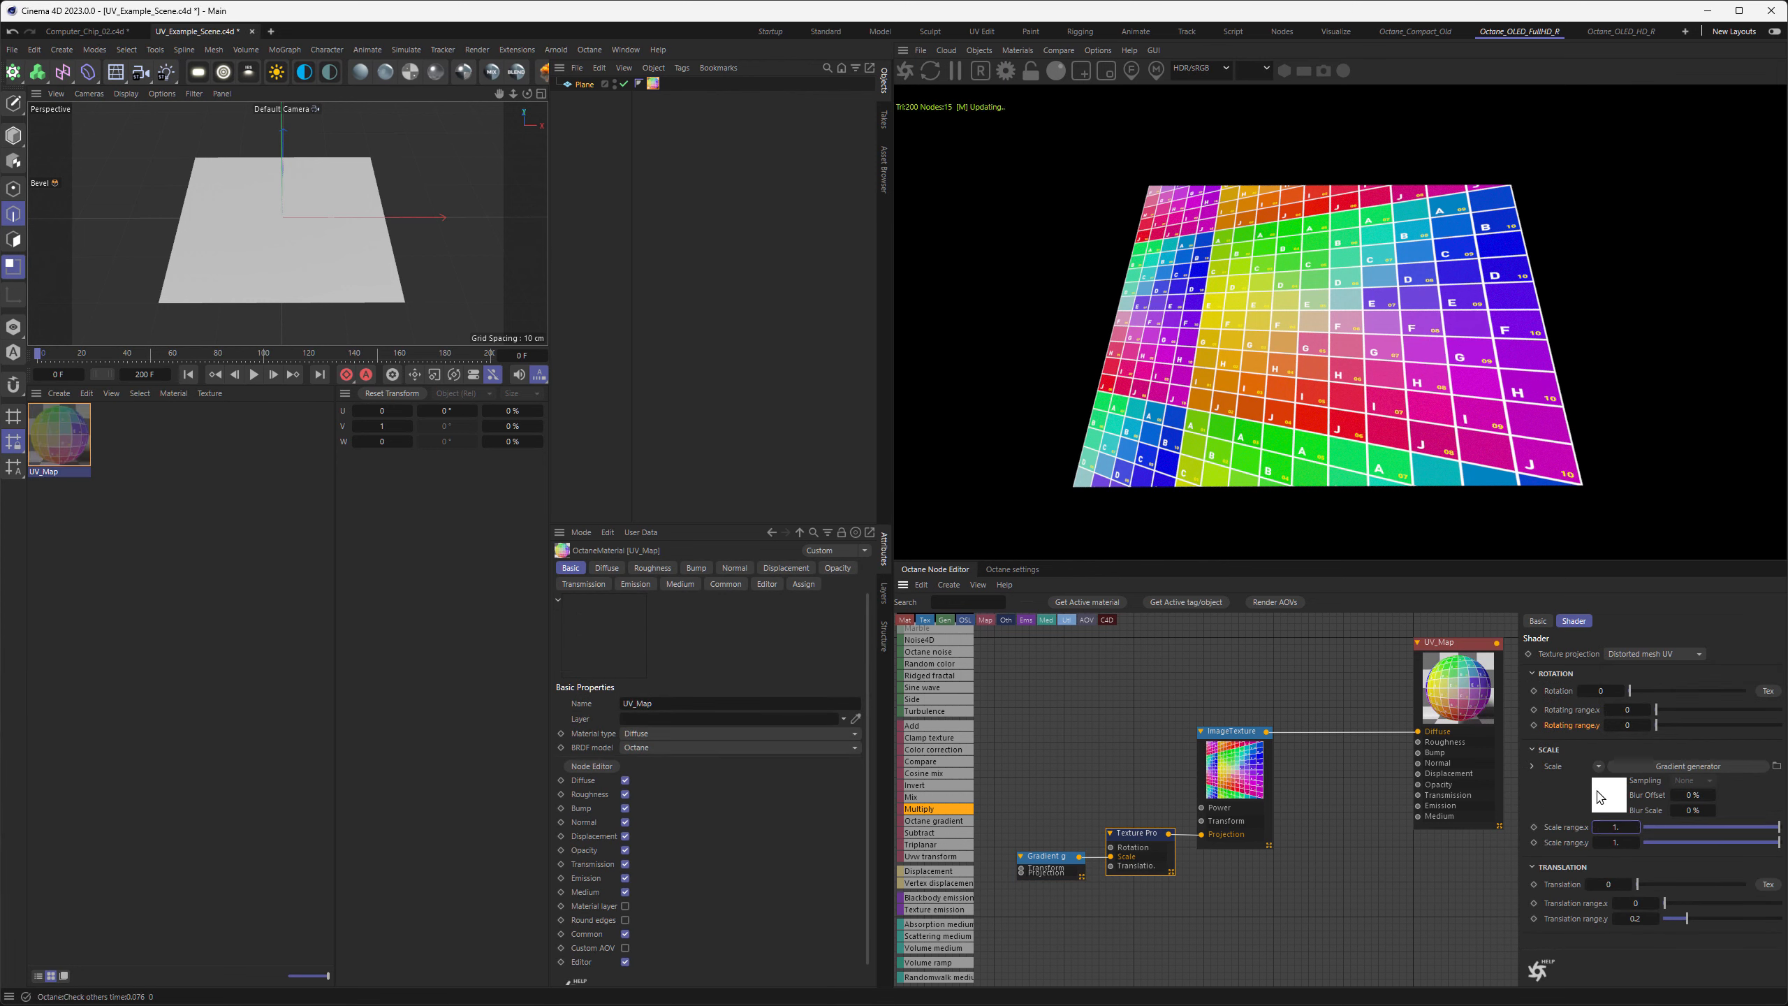
pyautogui.moveTo(1109, 785); pyautogui.dragTo(1341, 762, button='middle')
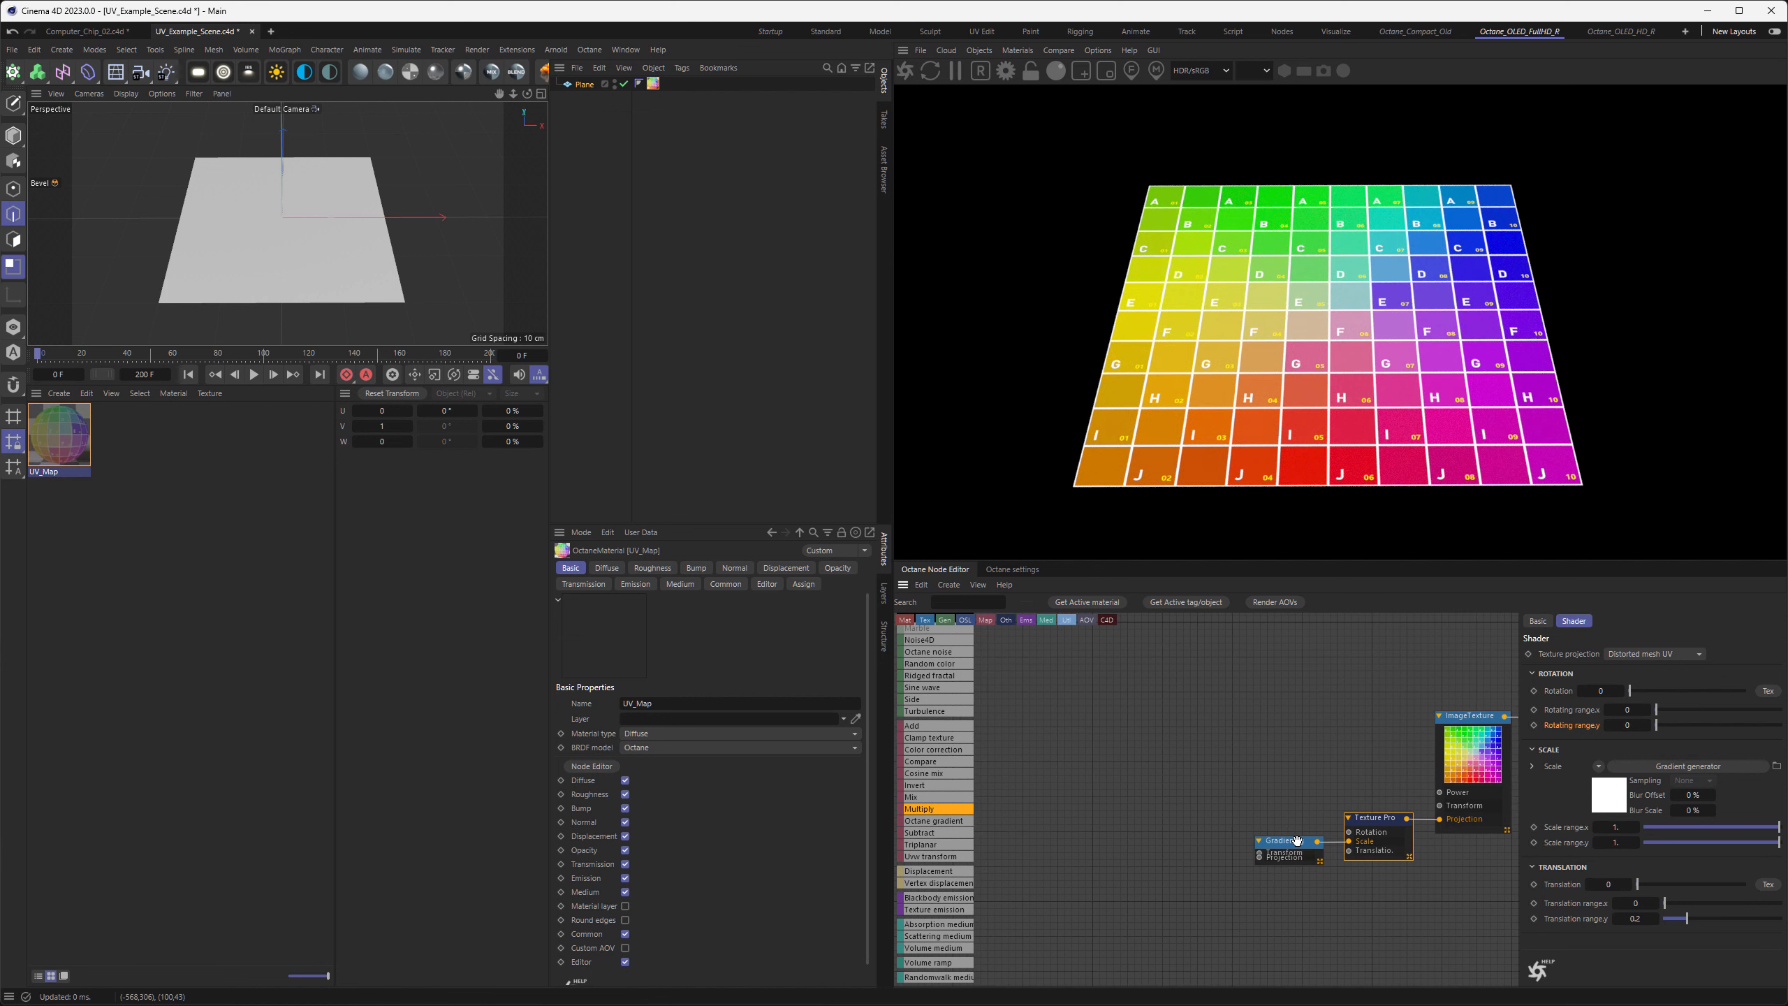
pyautogui.moveTo(1302, 842); pyautogui.dragTo(1191, 813)
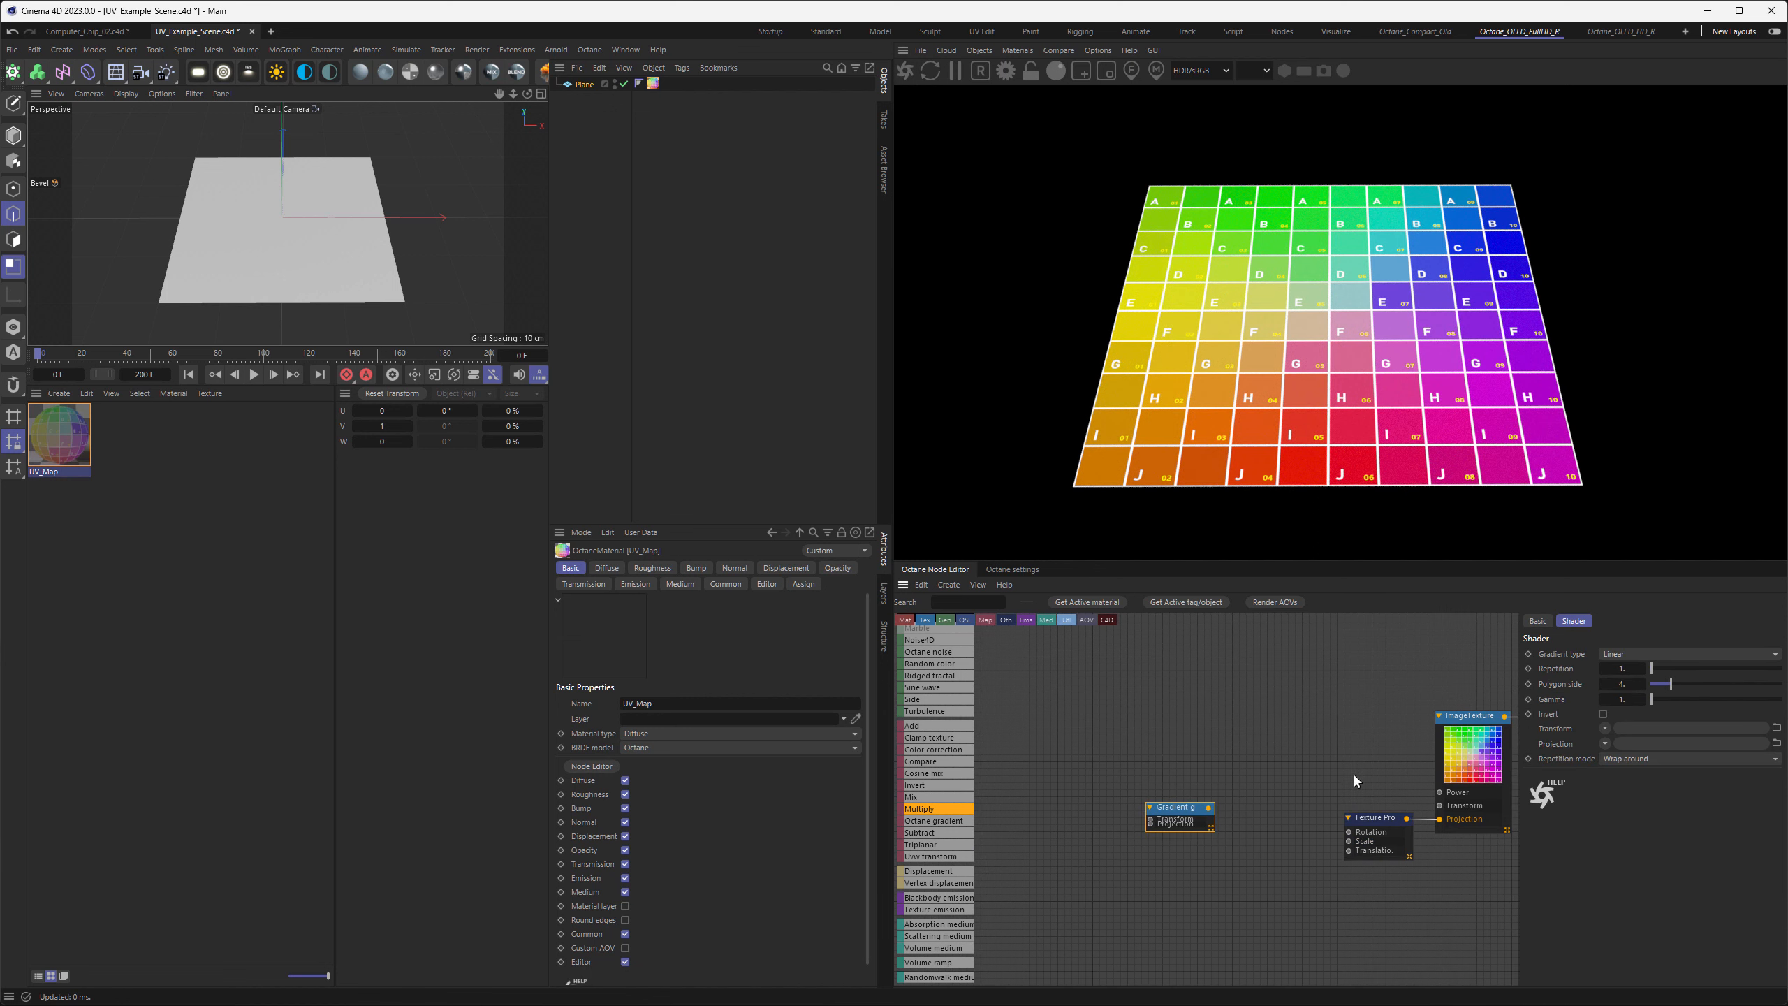
pyautogui.moveTo(1332, 717); pyautogui.dragTo(1159, 716, button='middle')
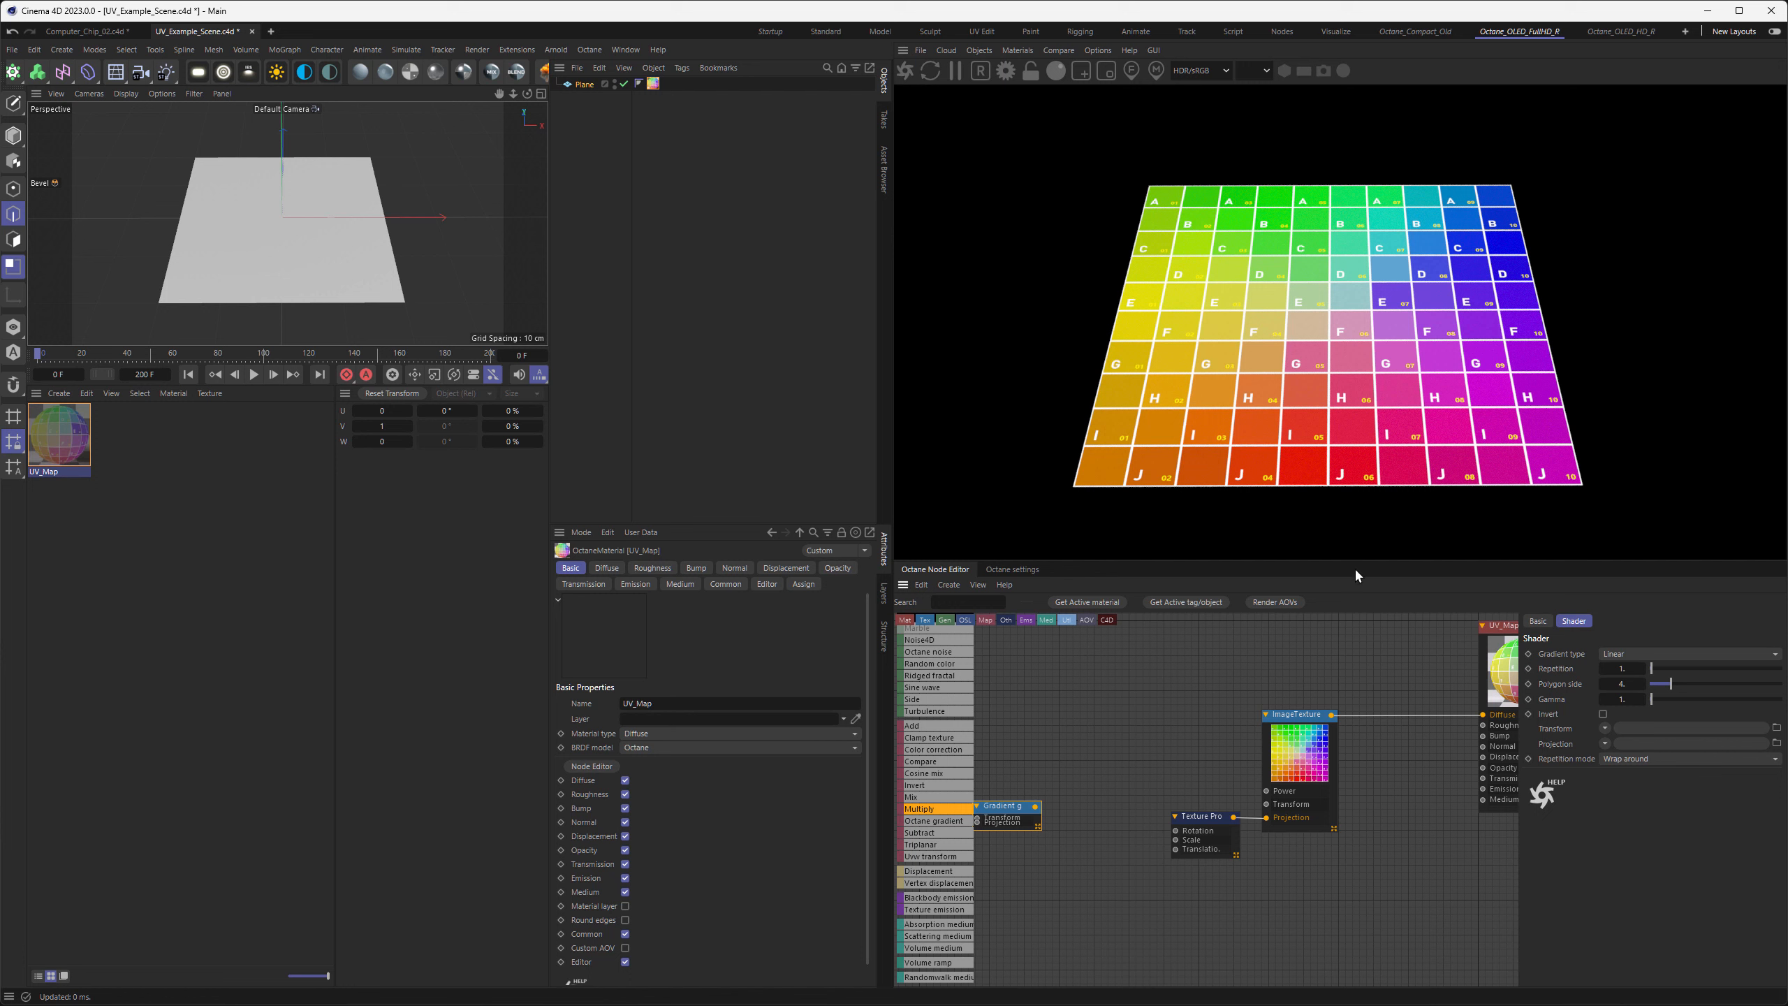
# Set the Texture Projection's translation range y to 1
pyautogui.click(1205, 829)
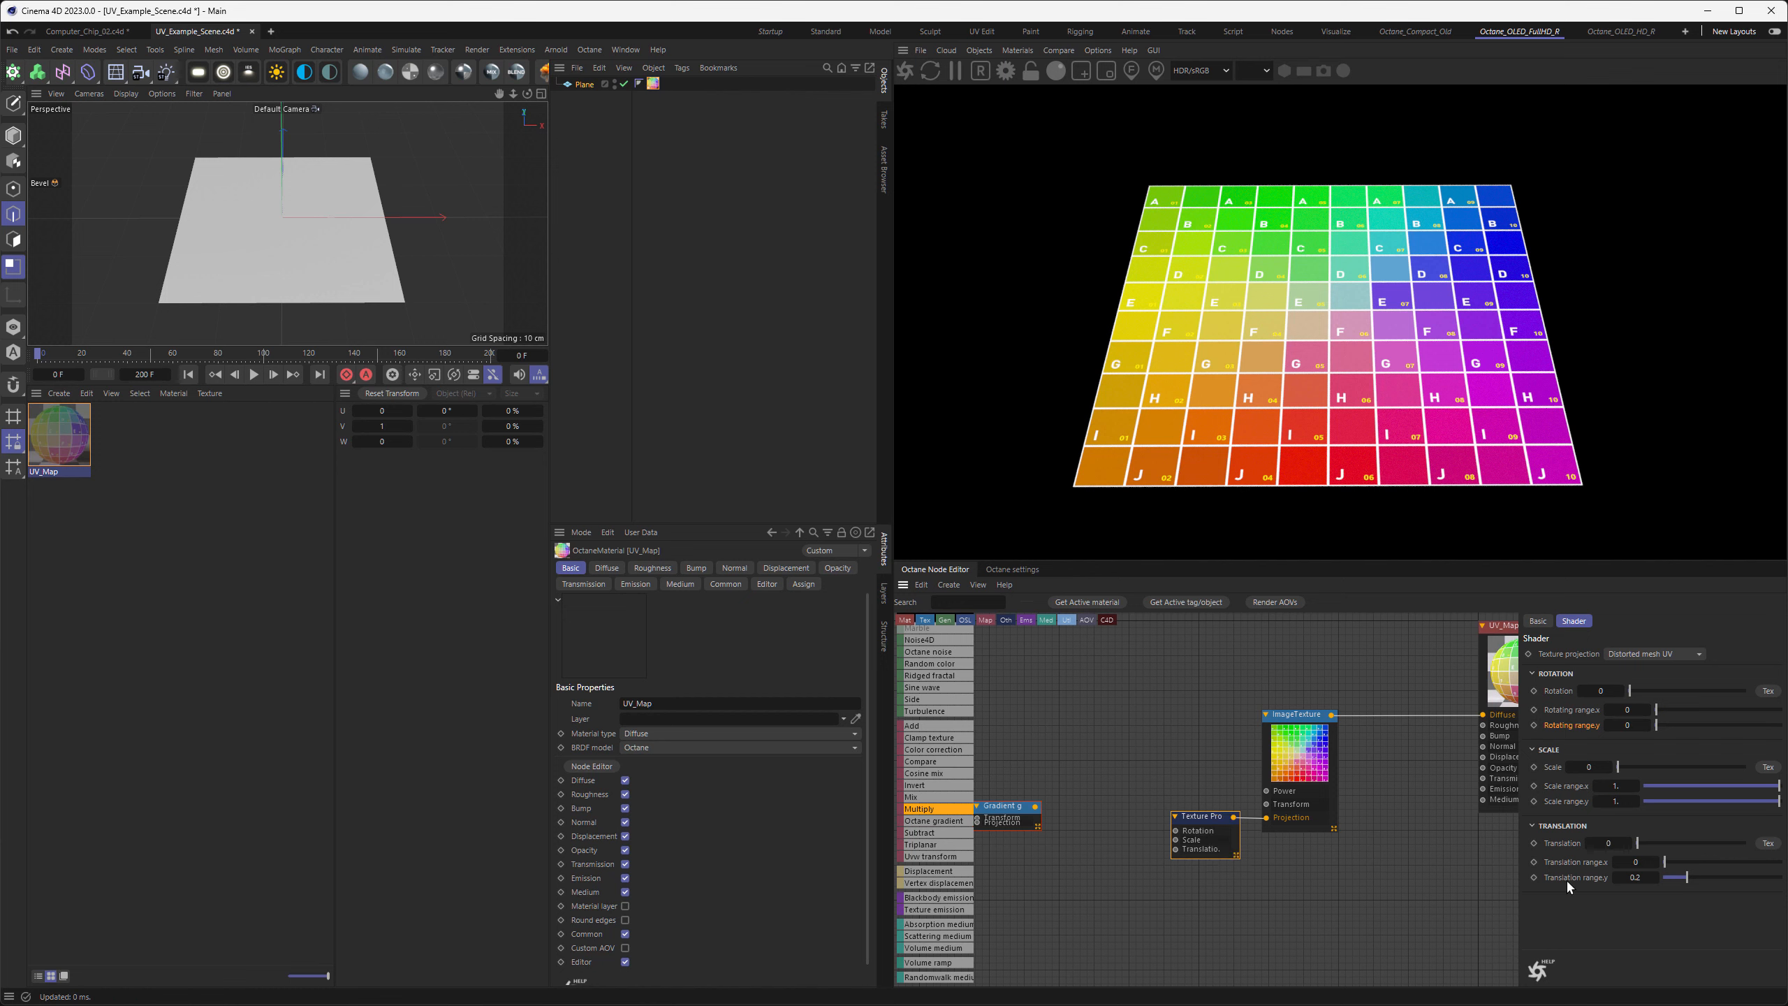
pyautogui.click(1635, 876)
pyautogui.write('1')
pyautogui.press('Return')
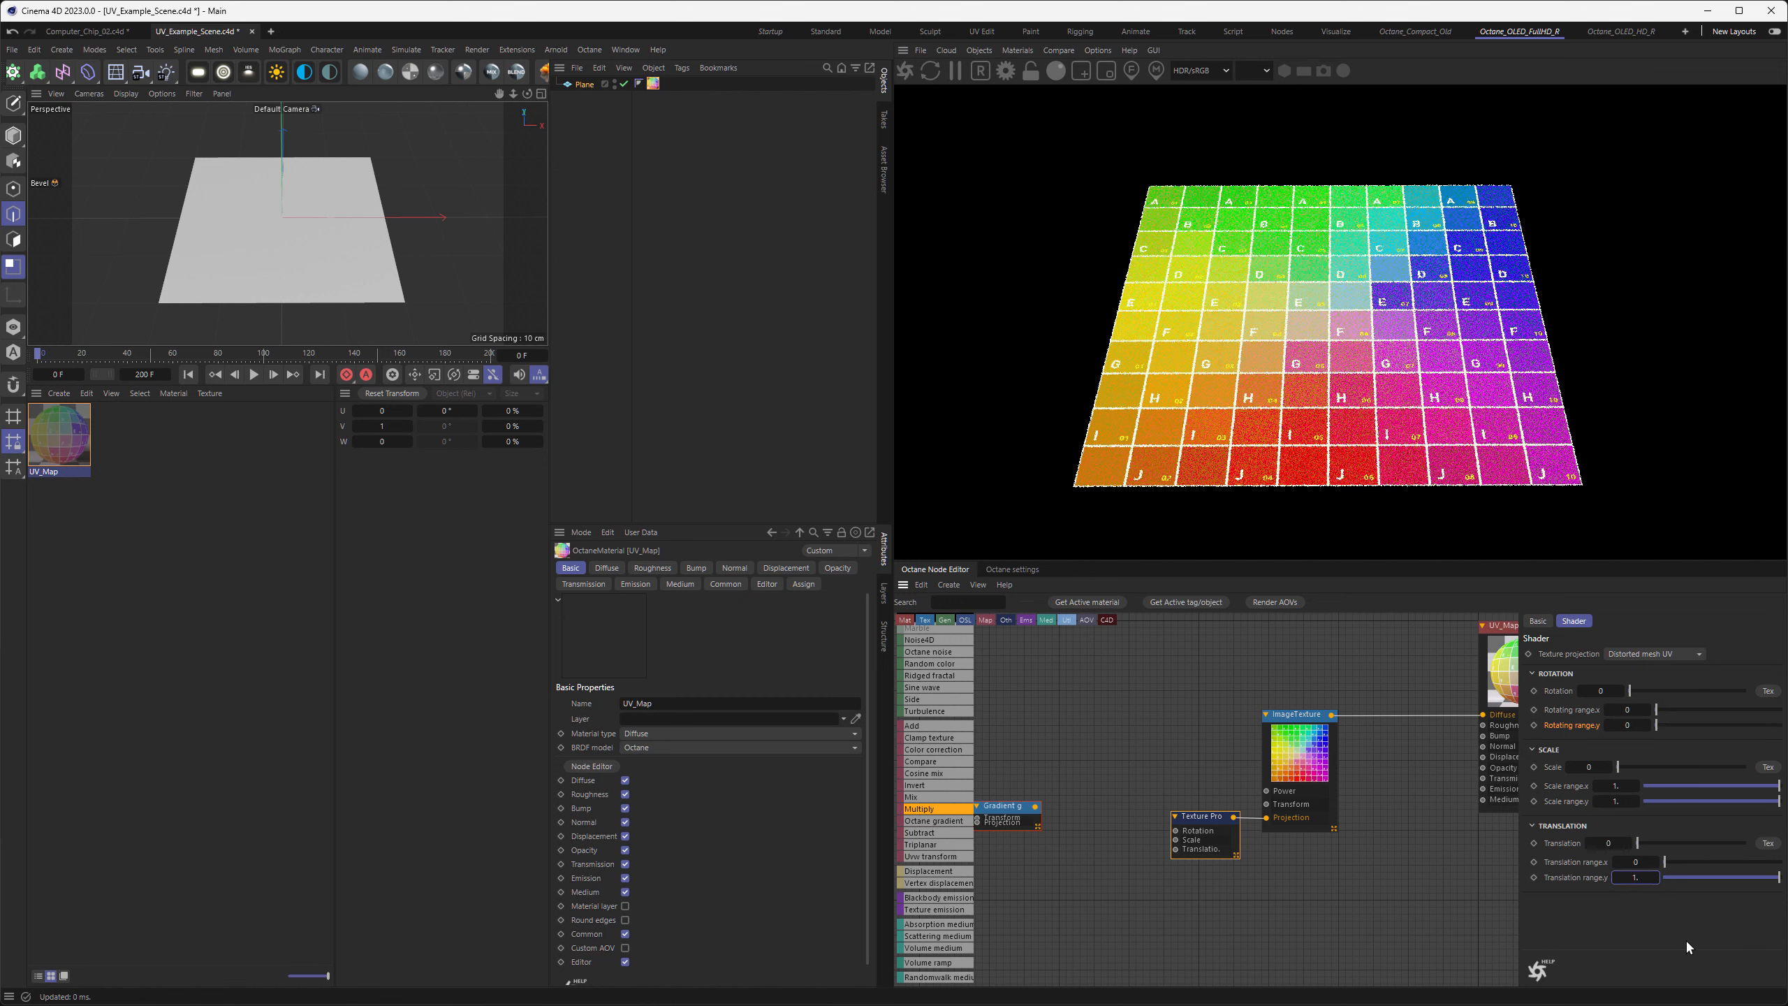
# Add an RGB spectrum node with red, green and blue at 0 and connect it to the Texture Projection's Translation input
pyautogui.moveTo(1114, 853); pyautogui.dragTo(1210, 859, button='middle')
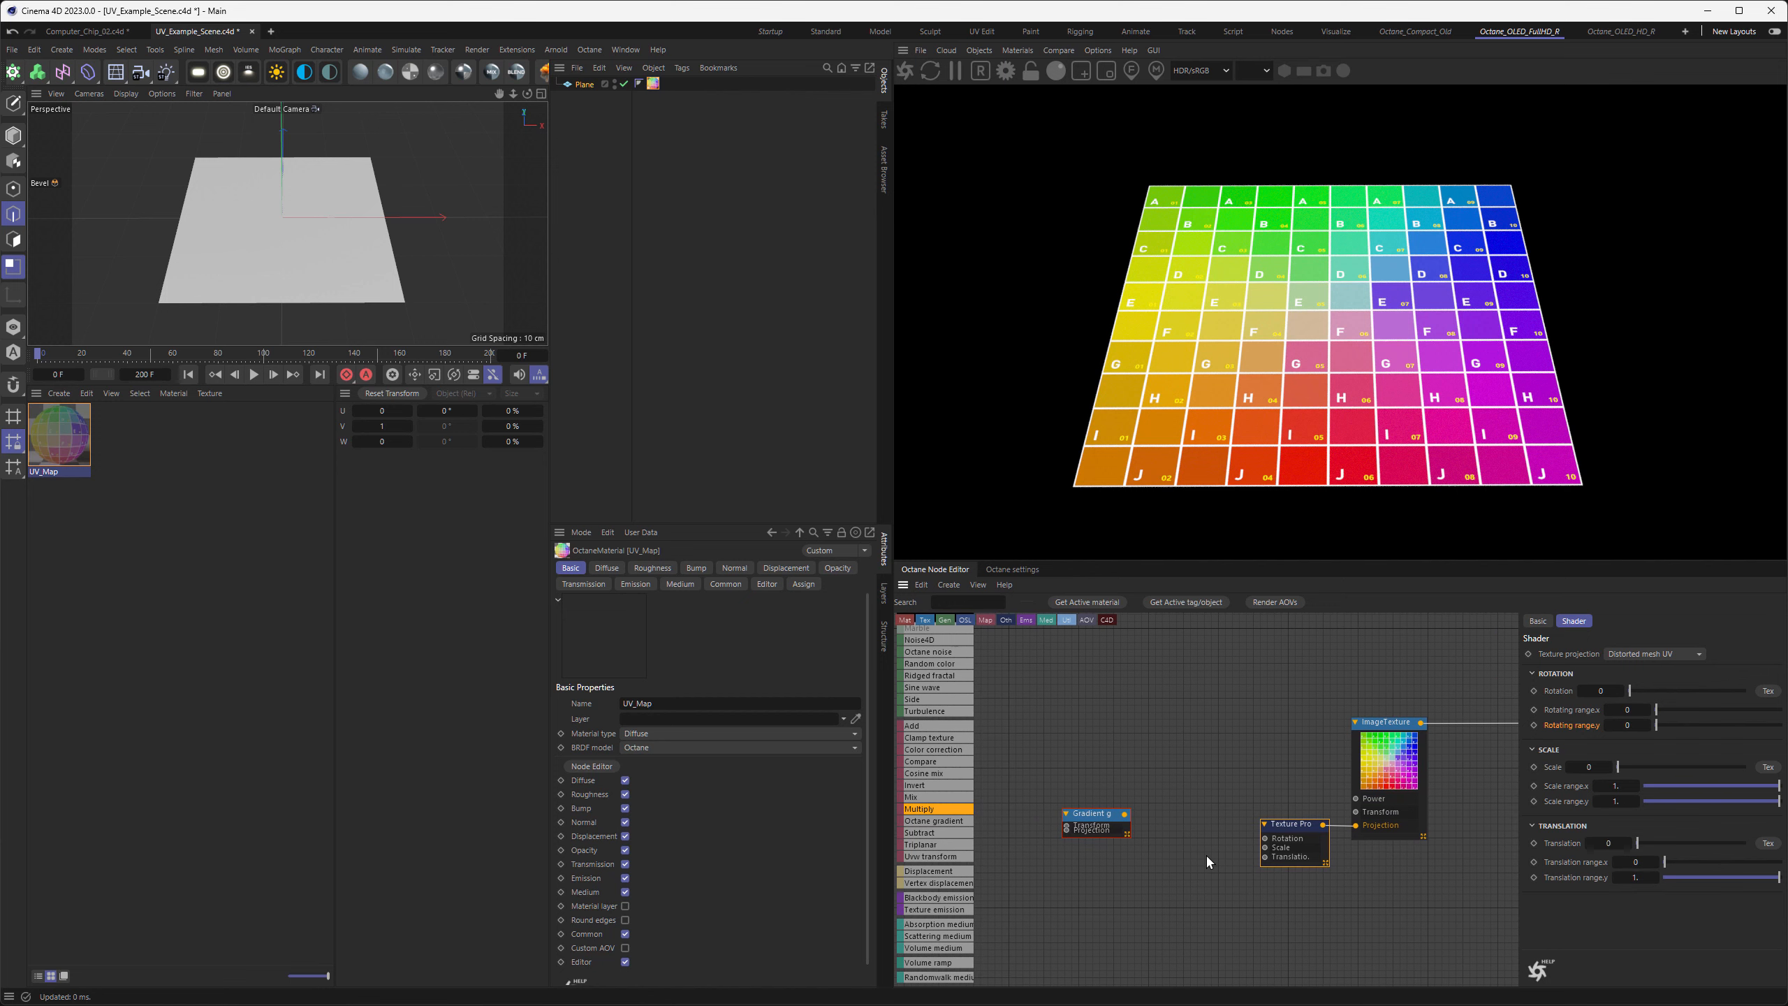
pyautogui.scroll(5, 938, 775)
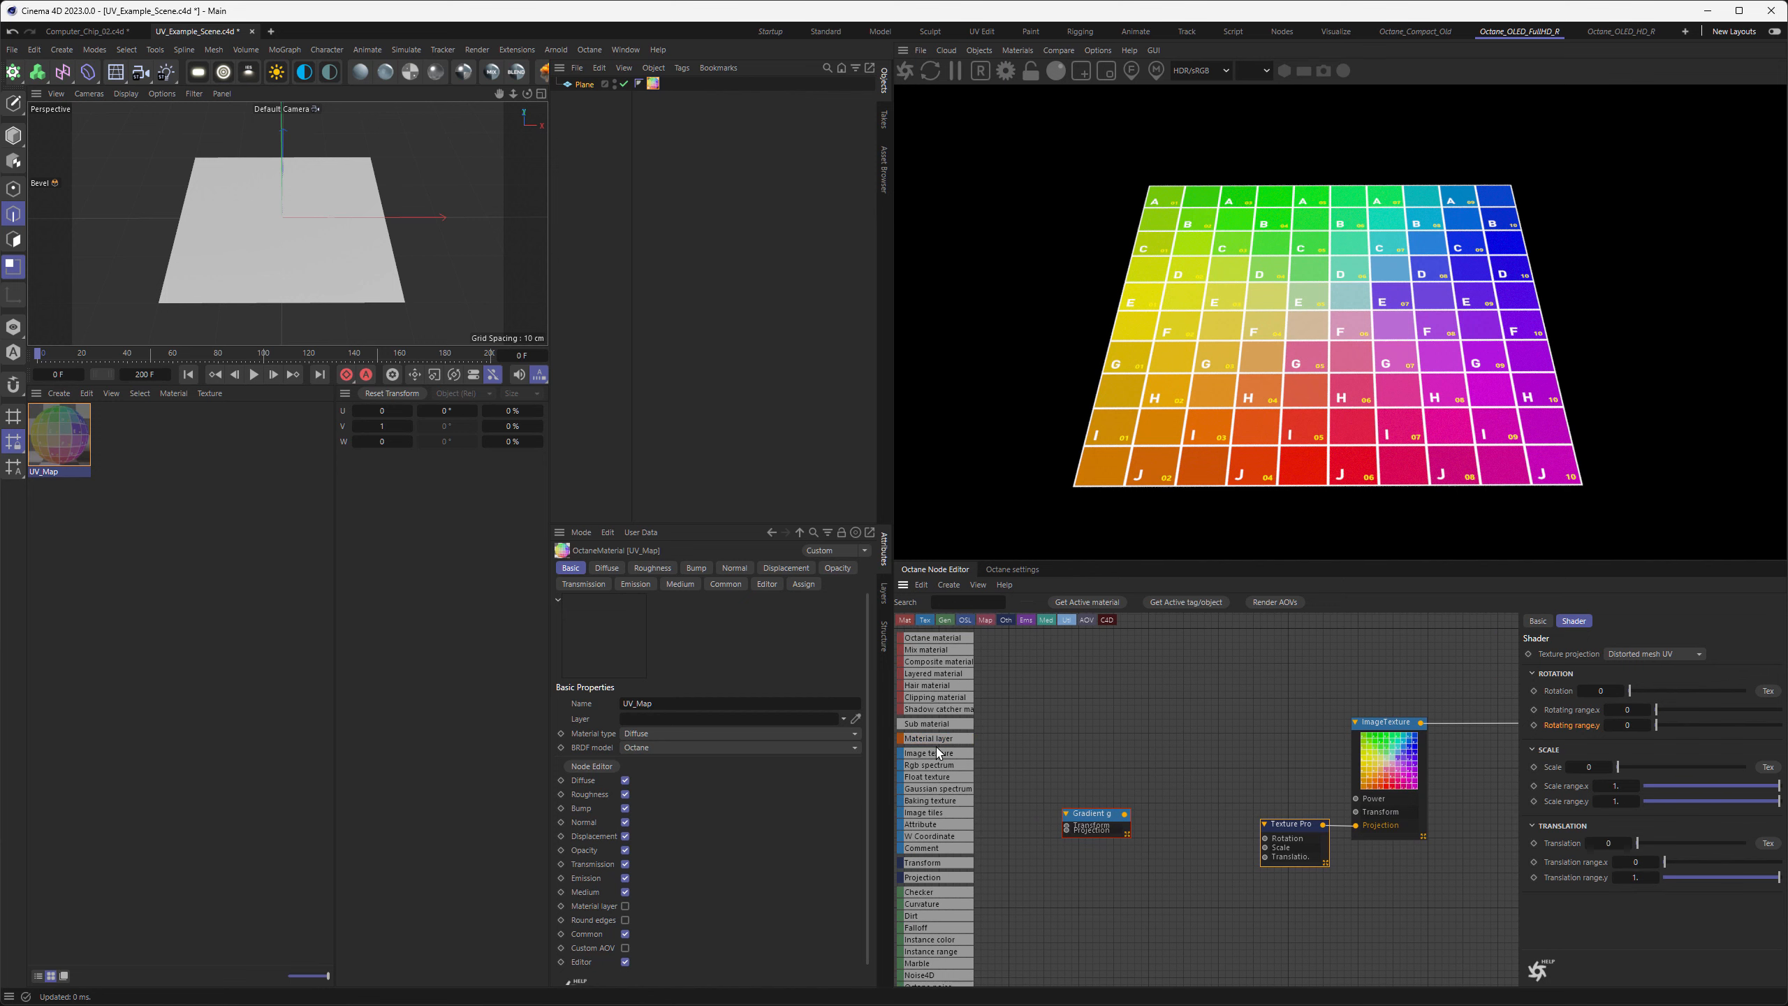
pyautogui.moveTo(941, 768); pyautogui.dragTo(1189, 871)
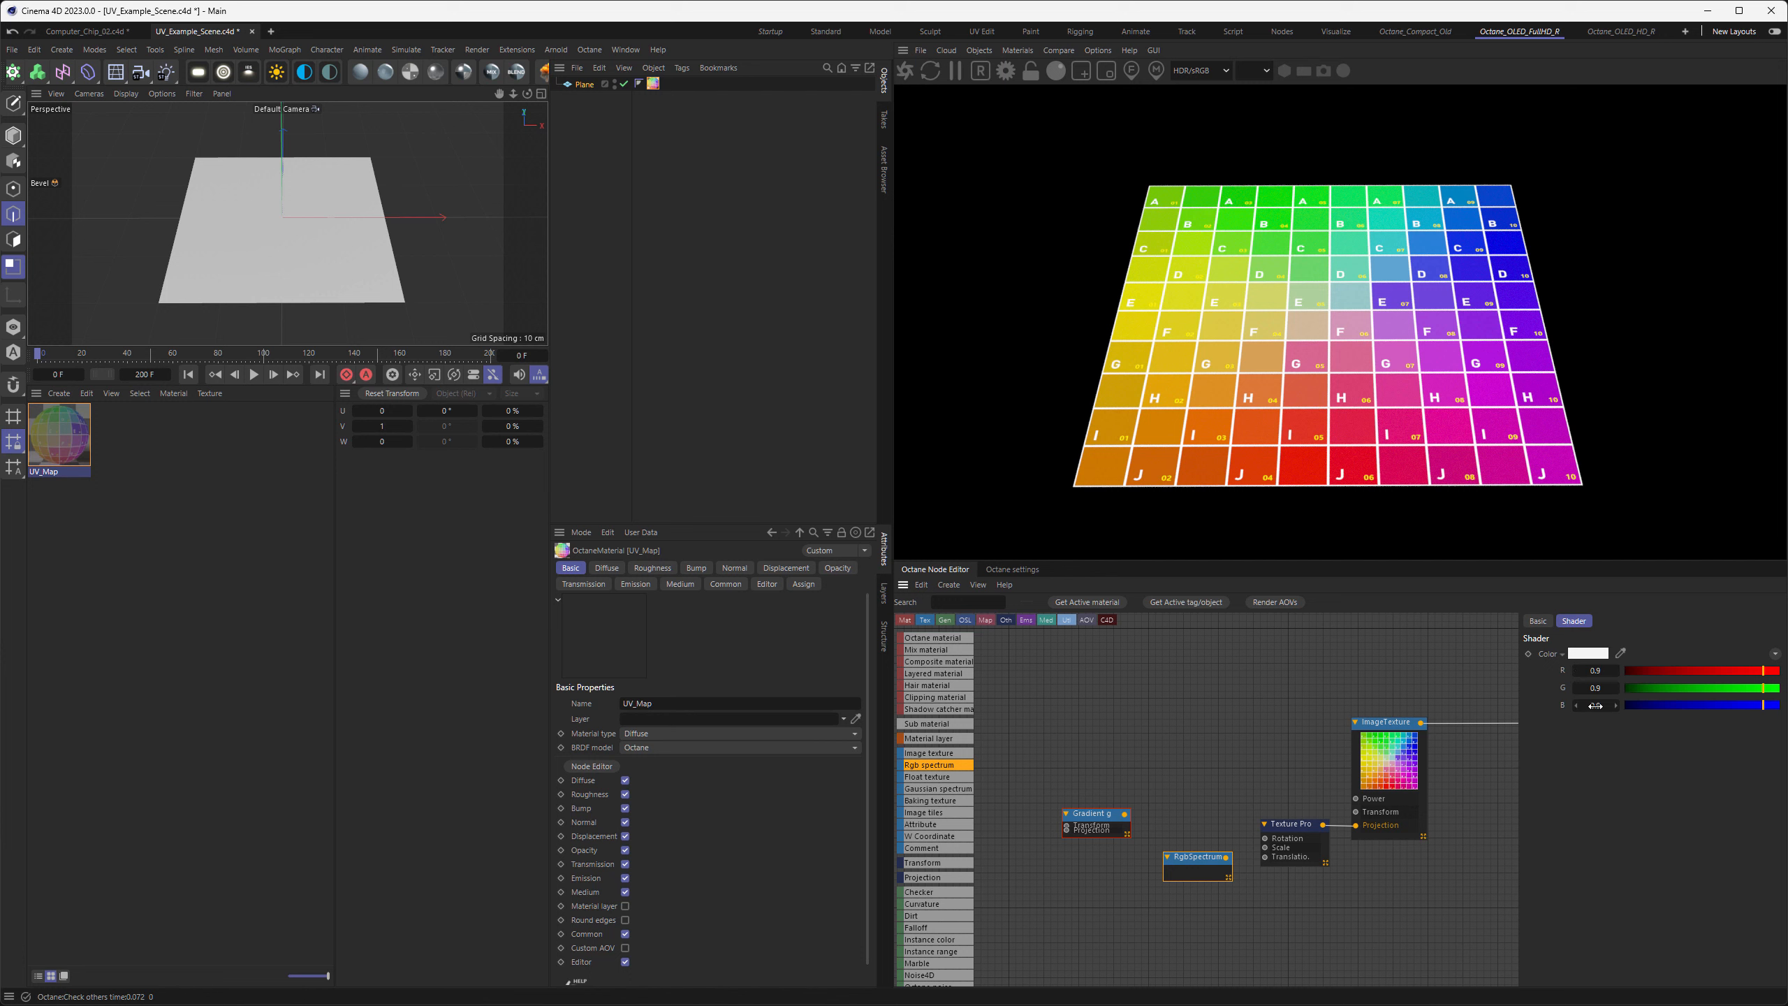
pyautogui.doubleClick(1601, 674)
pyautogui.write('0')
pyautogui.press('Tab')
pyautogui.write('0')
pyautogui.press('Tab')
pyautogui.write('0')
pyautogui.press('Return')
pyautogui.moveTo(1199, 866)
pyautogui.mouseDown()
pyautogui.moveTo(1266, 864)
pyautogui.moveTo(1200, 855)
pyautogui.mouseUp()
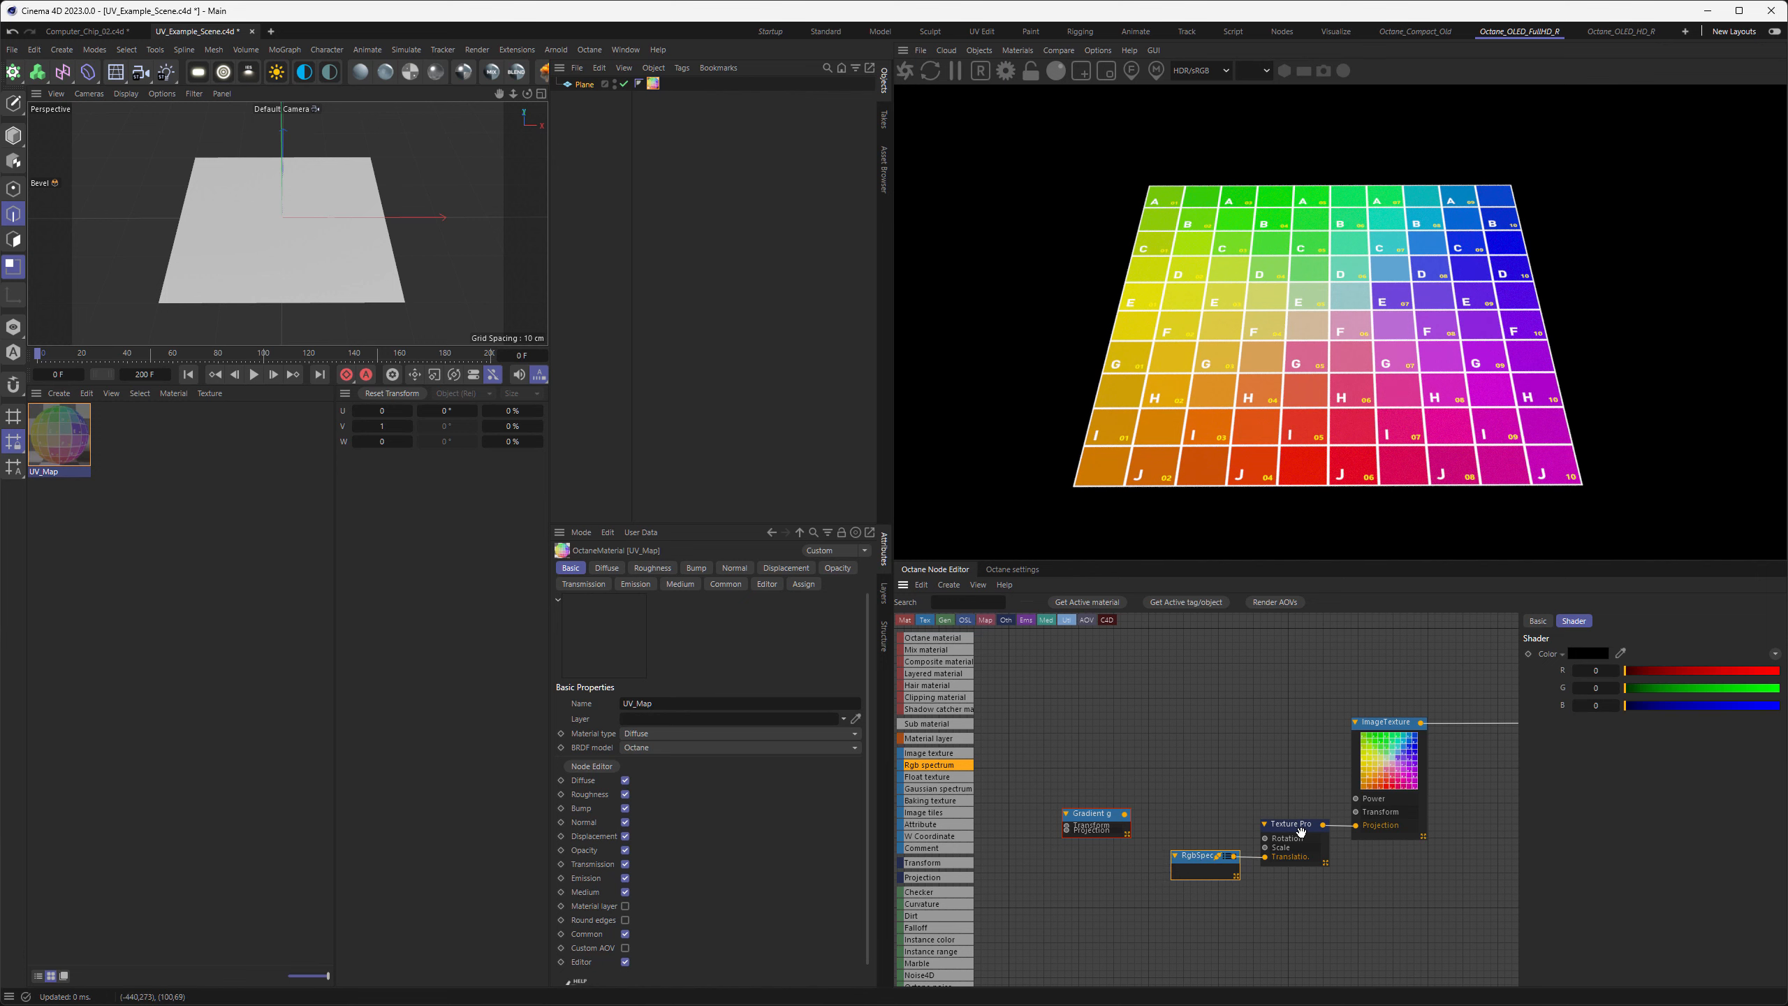
# Test how the RGB spectrum's color channels shift the grid texture on the plane
pyautogui.click(1294, 842)
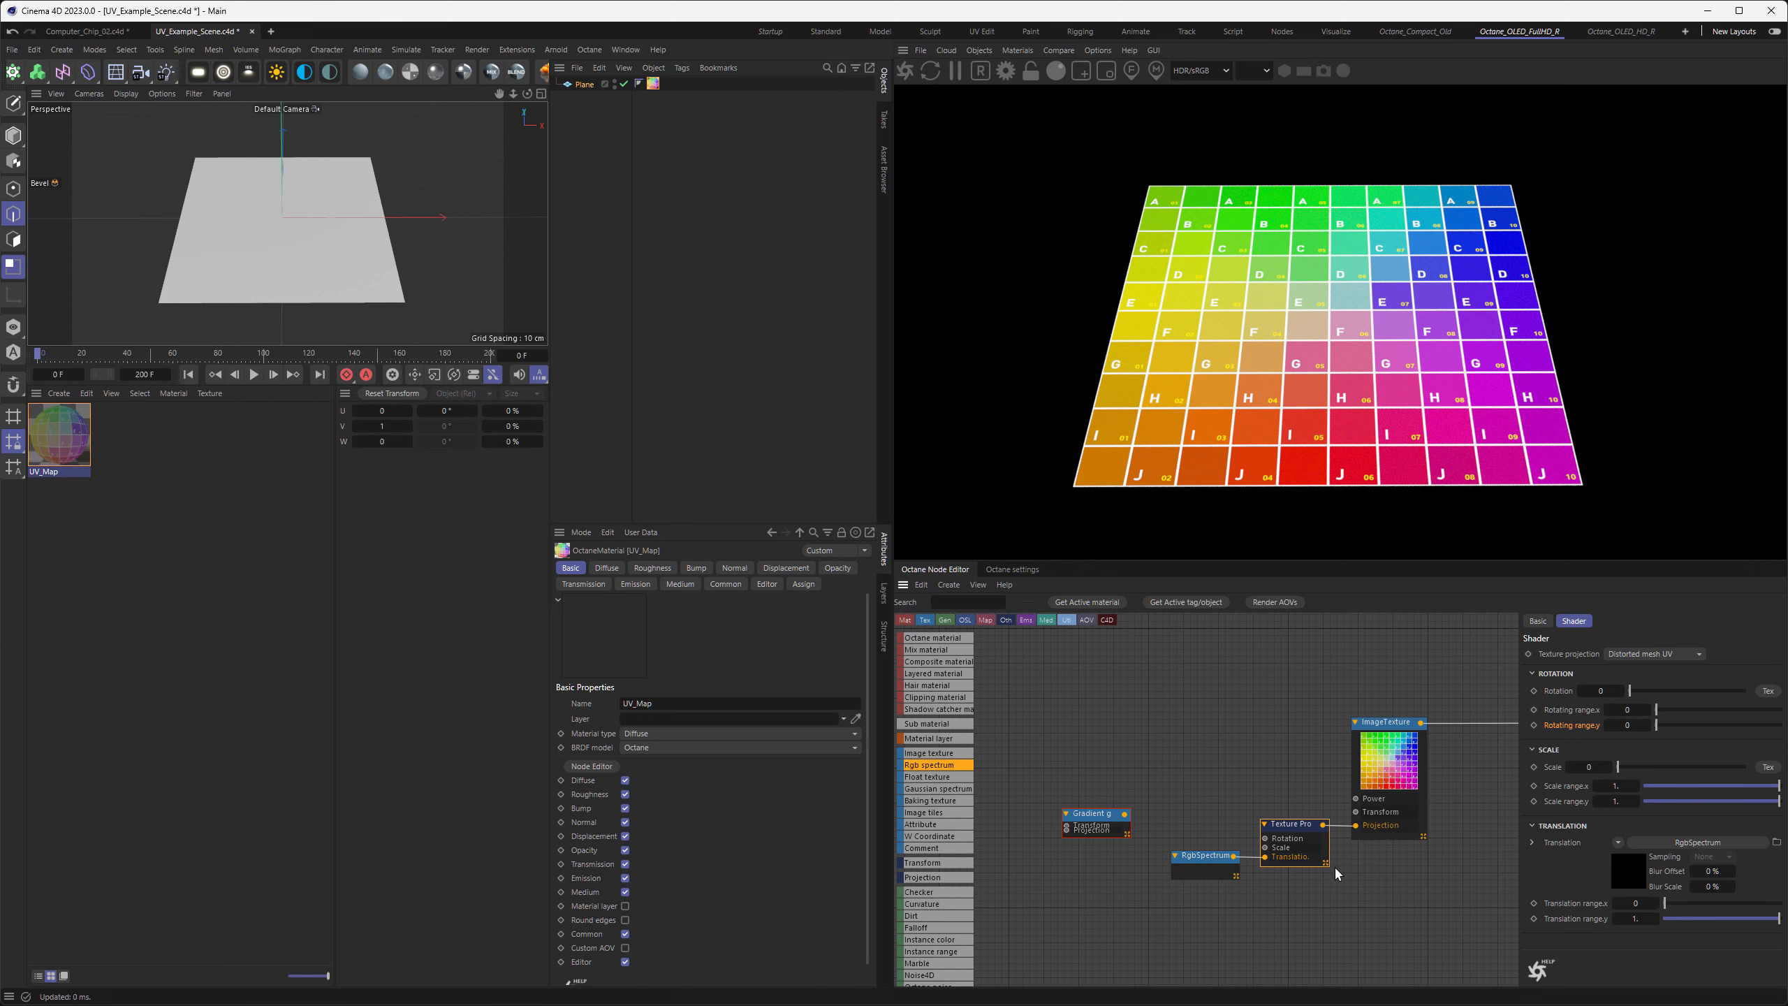
pyautogui.click(1205, 862)
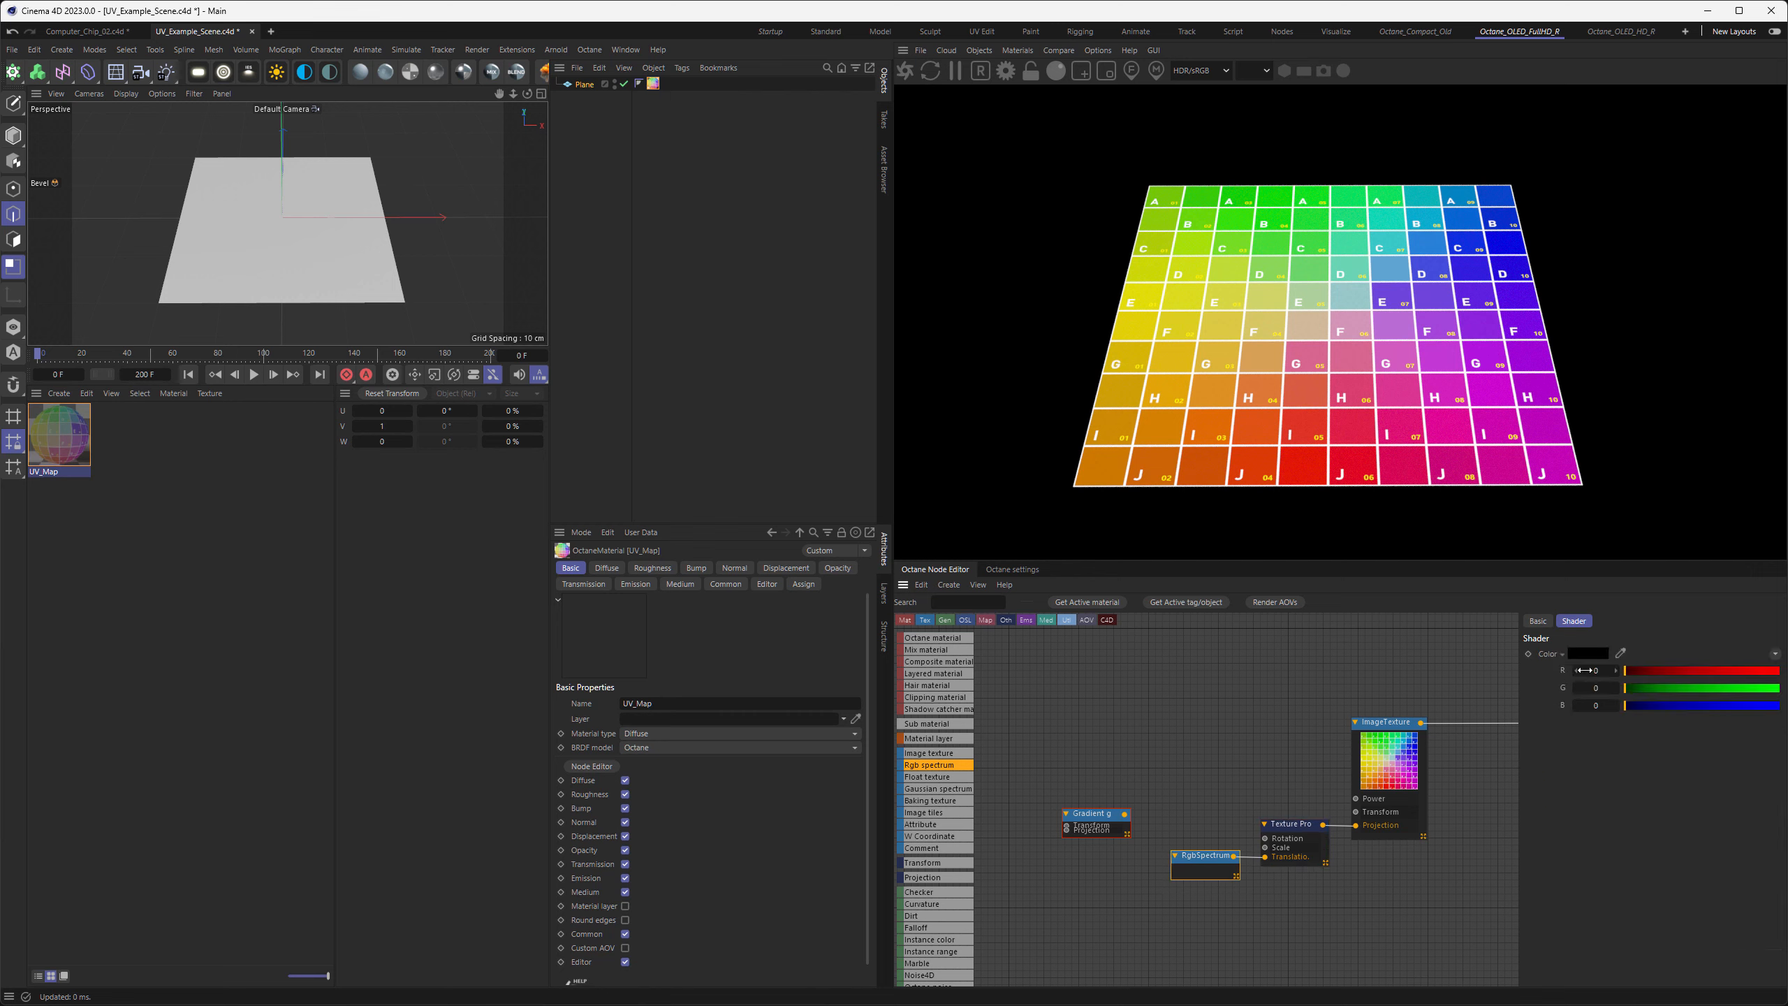
pyautogui.moveTo(1635, 672)
pyautogui.mouseDown()
pyautogui.moveTo(1725, 676)
pyautogui.moveTo(1611, 663)
pyautogui.moveTo(1722, 687)
pyautogui.moveTo(1667, 693)
pyautogui.moveTo(1734, 696)
pyautogui.moveTo(1627, 697)
pyautogui.mouseUp()
# Replace the RGB spectrum with the Gradient generator in the Texture Projection's Translation input, placing both nodes further away from it
pyautogui.moveTo(1189, 855); pyautogui.dragTo(1095, 896)
pyautogui.moveTo(1091, 815); pyautogui.dragTo(1109, 821)
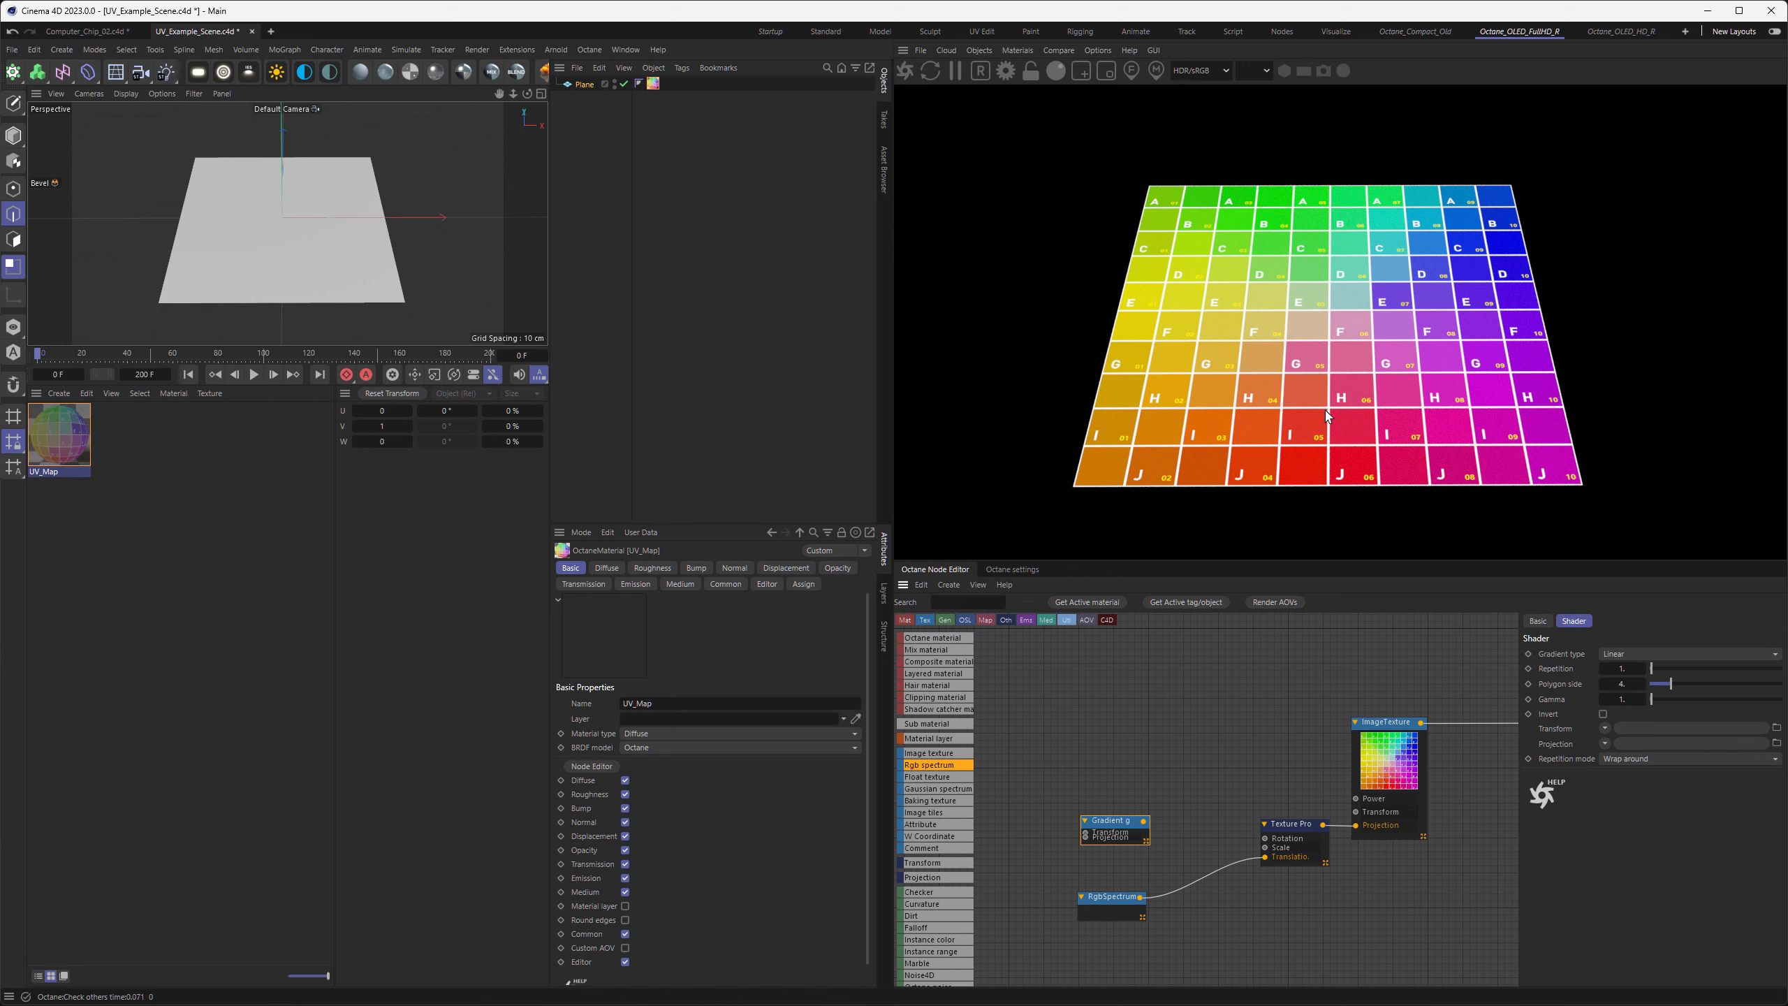
pyautogui.moveTo(1143, 820); pyautogui.dragTo(1265, 857)
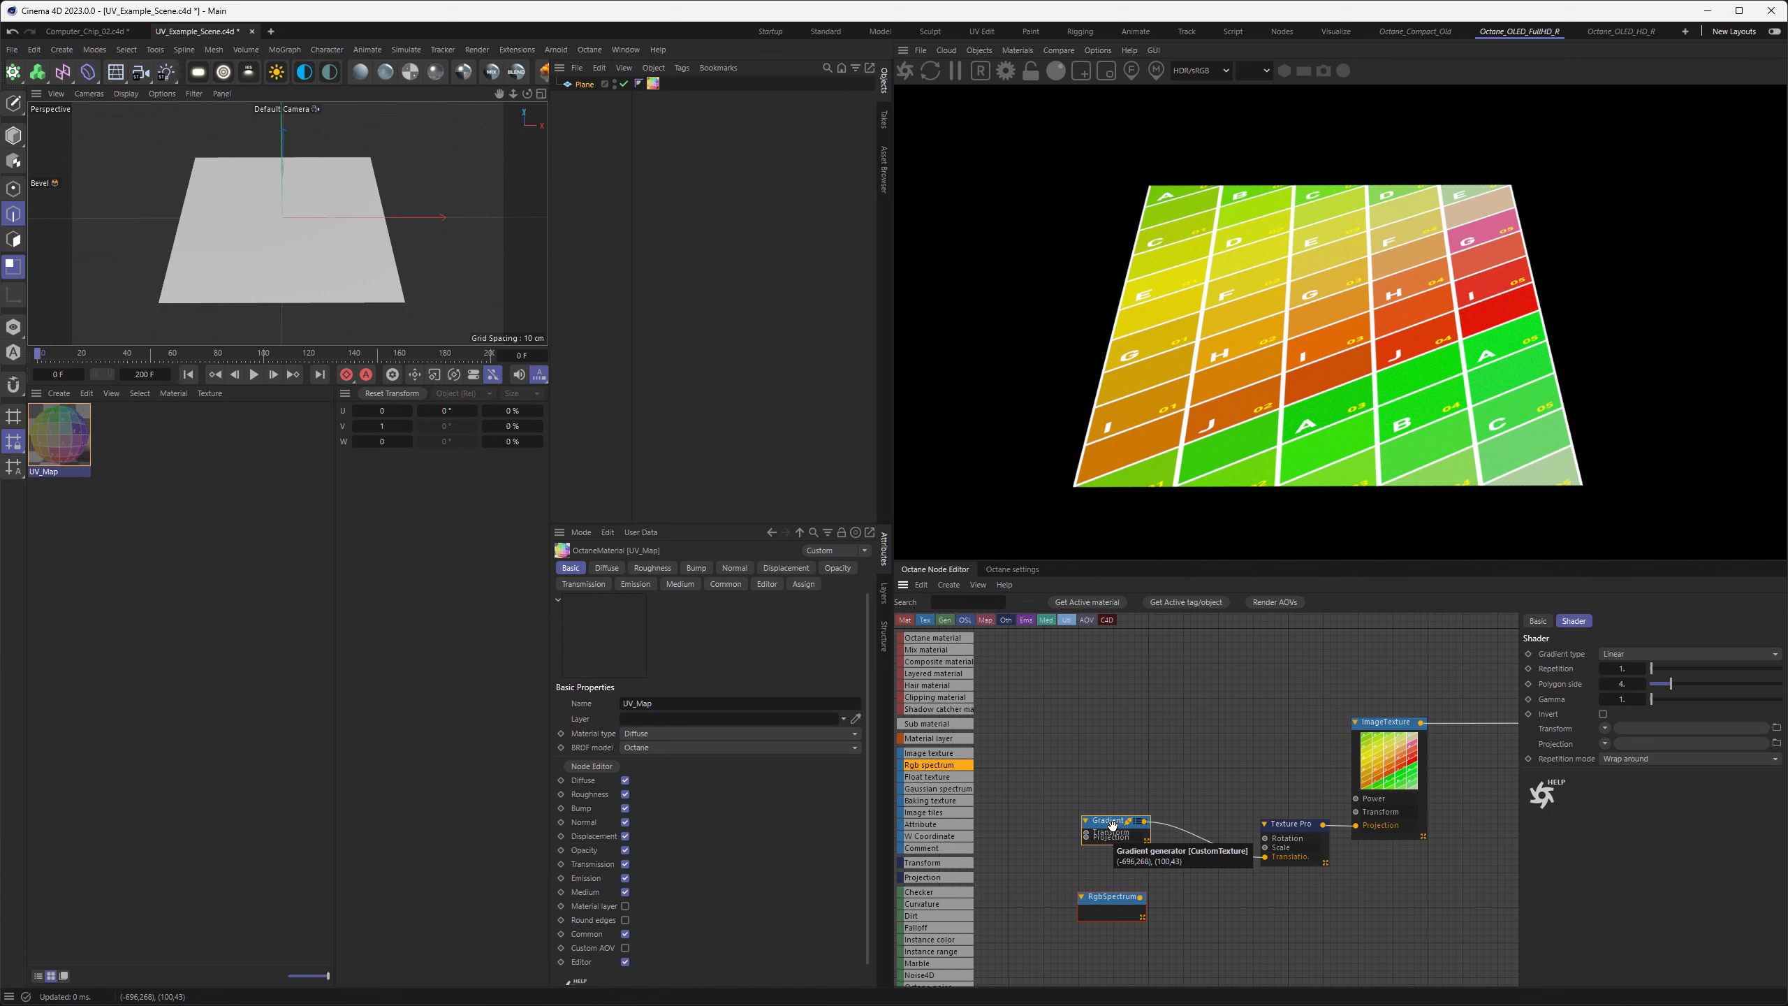
# Set the RGB spectrum's green value to 1
pyautogui.click(1100, 897)
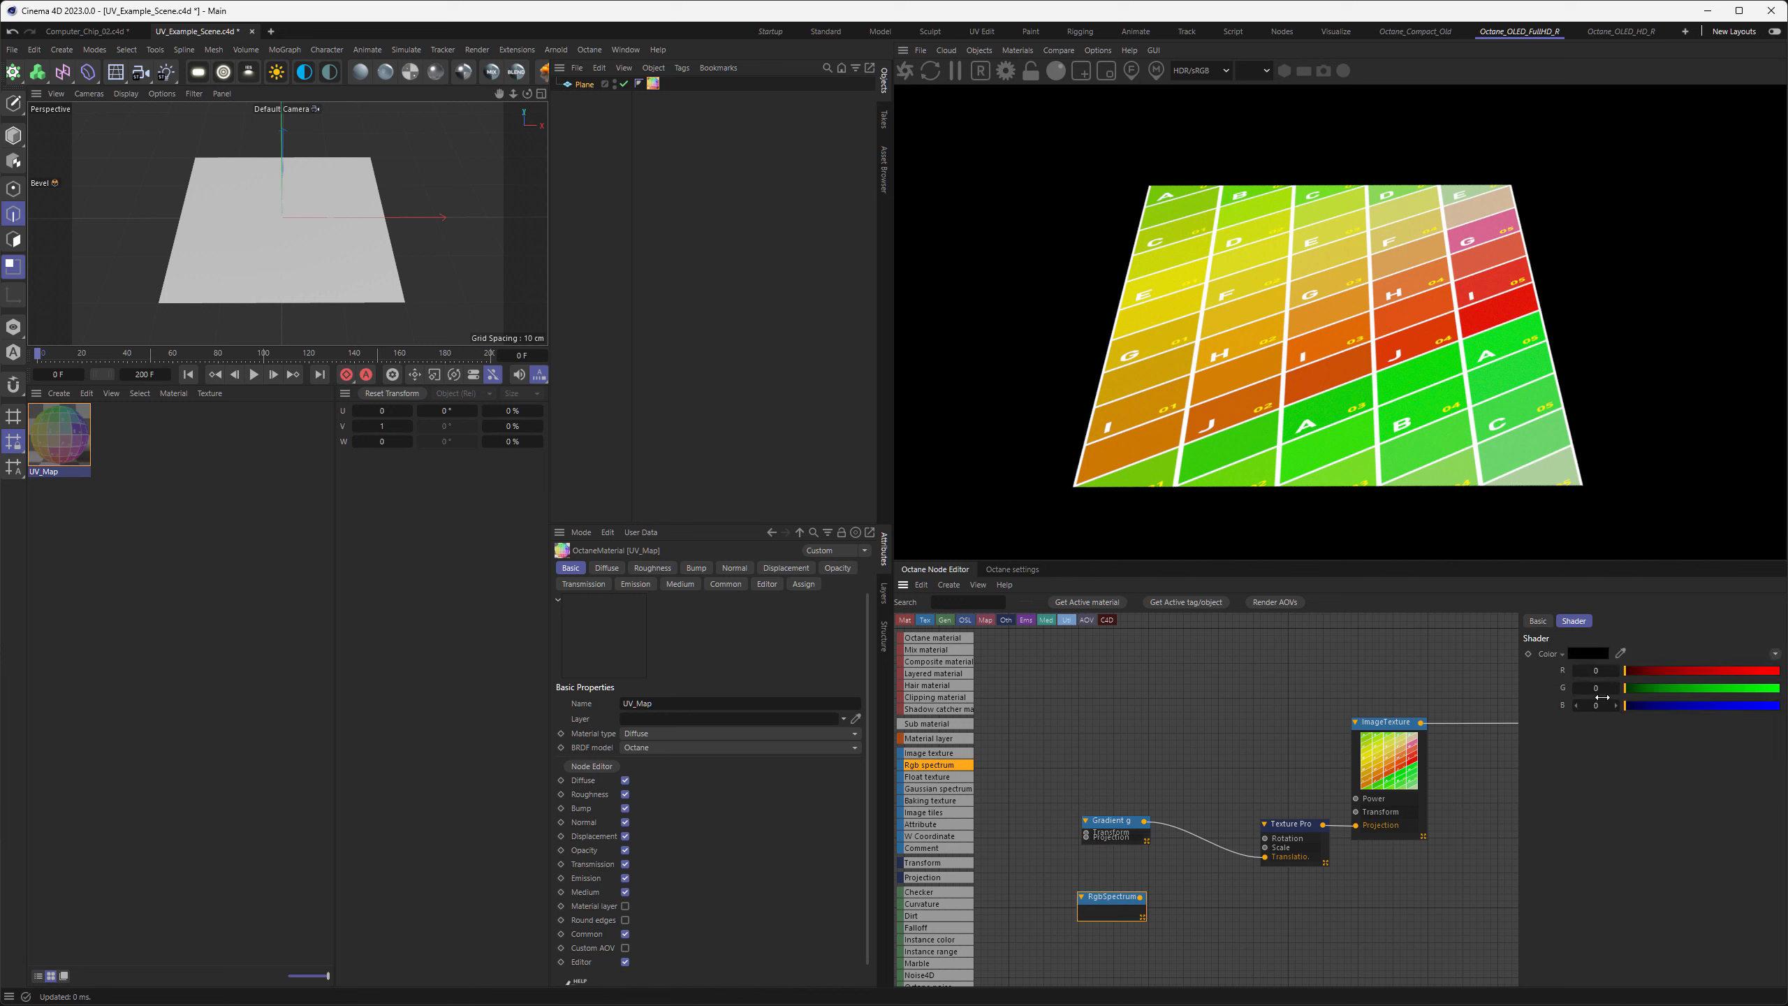
pyautogui.click(1602, 695)
pyautogui.write('1.')
# Multiply the Gradient generator by the RGB spectrum with a Multiply node and feed it into the Texture Projection's Translation input
pyautogui.scroll(-5, 917, 786)
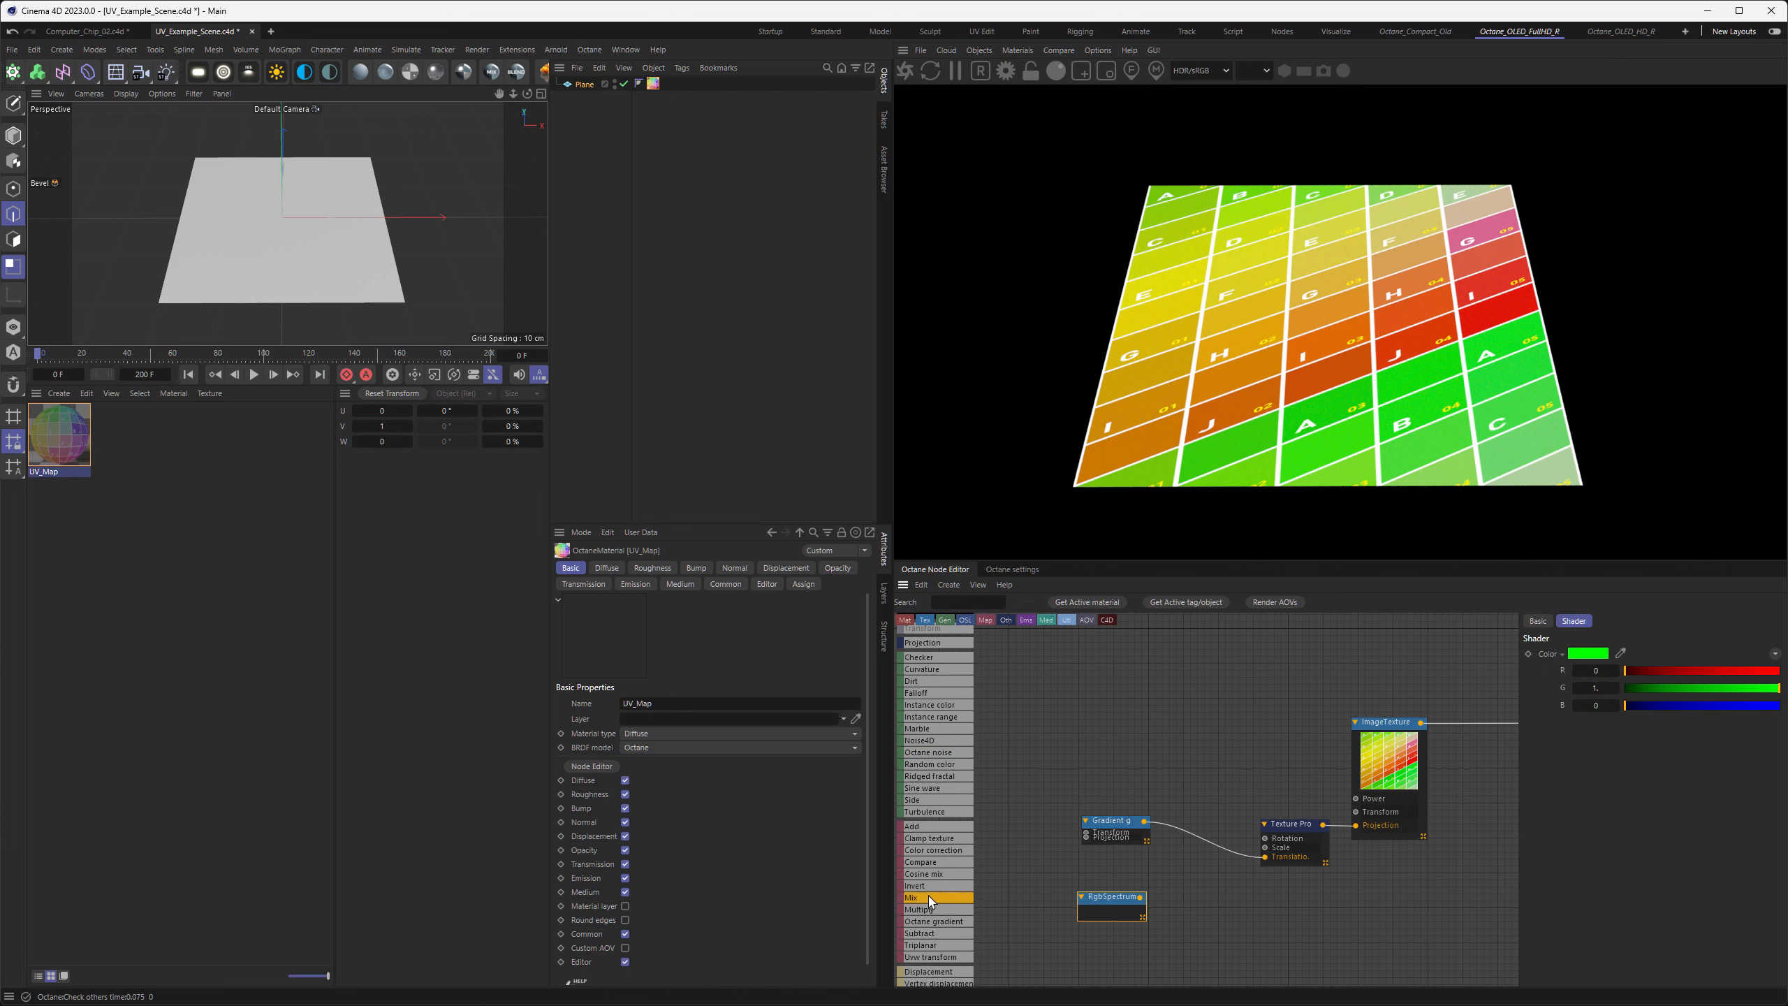
pyautogui.moveTo(1204, 797); pyautogui.dragTo(1069, 830)
pyautogui.moveTo(1090, 905); pyautogui.dragTo(1167, 936)
pyautogui.moveTo(1051, 915); pyautogui.dragTo(1107, 936)
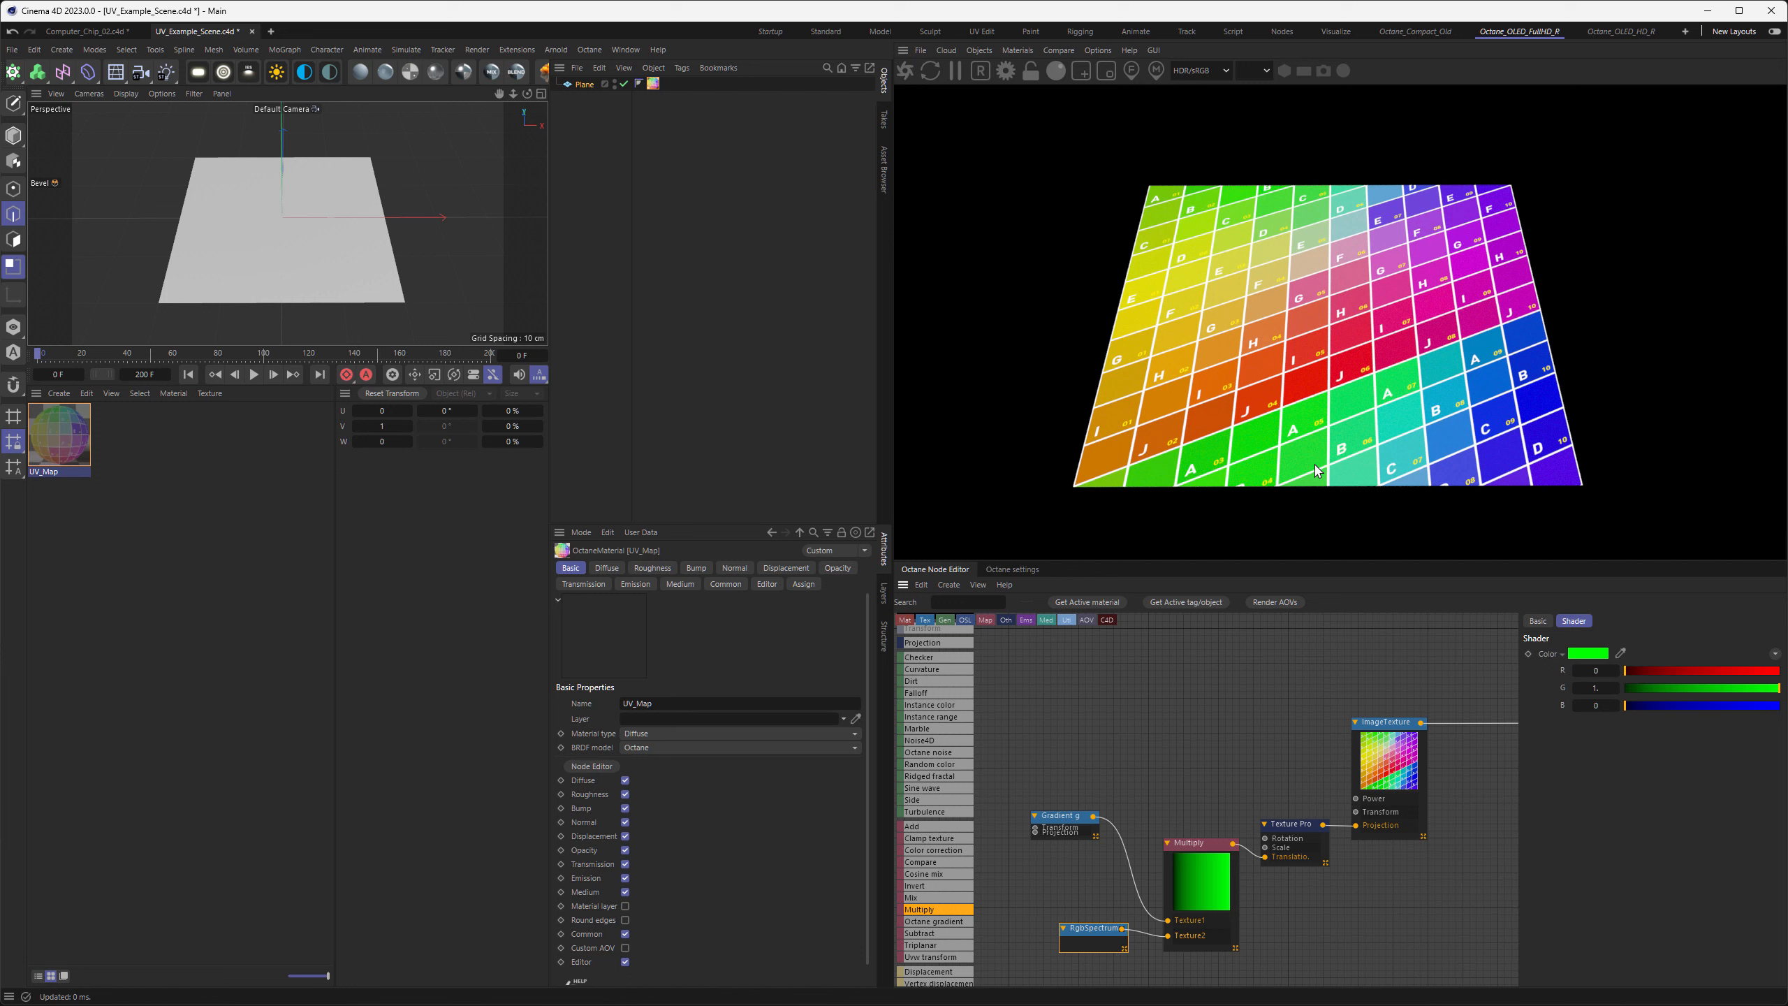
pyautogui.moveTo(1171, 771); pyautogui.dragTo(1270, 723, button='middle')
pyautogui.moveTo(1172, 771); pyautogui.dragTo(1198, 846)
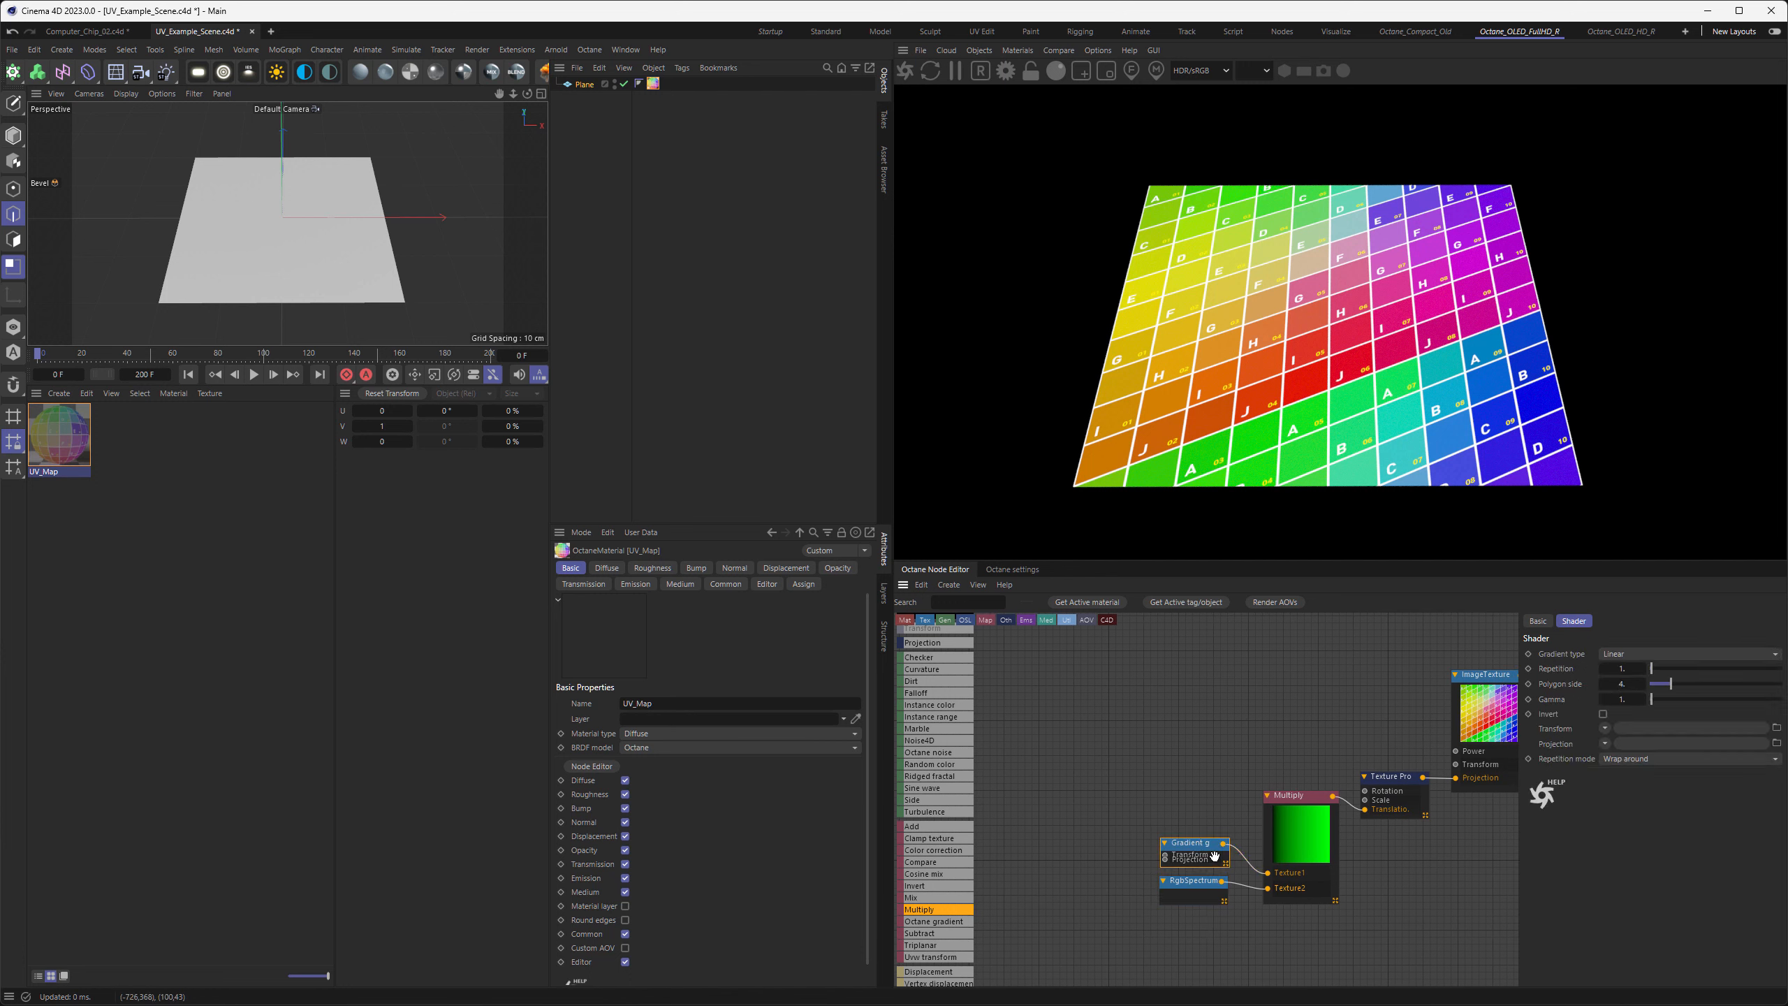
# Move the Multiply node group aside and connect a new Float texture to the Texture Projection's Translation input in its place
pyautogui.moveTo(1226, 798); pyautogui.dragTo(1204, 741, button='middle')
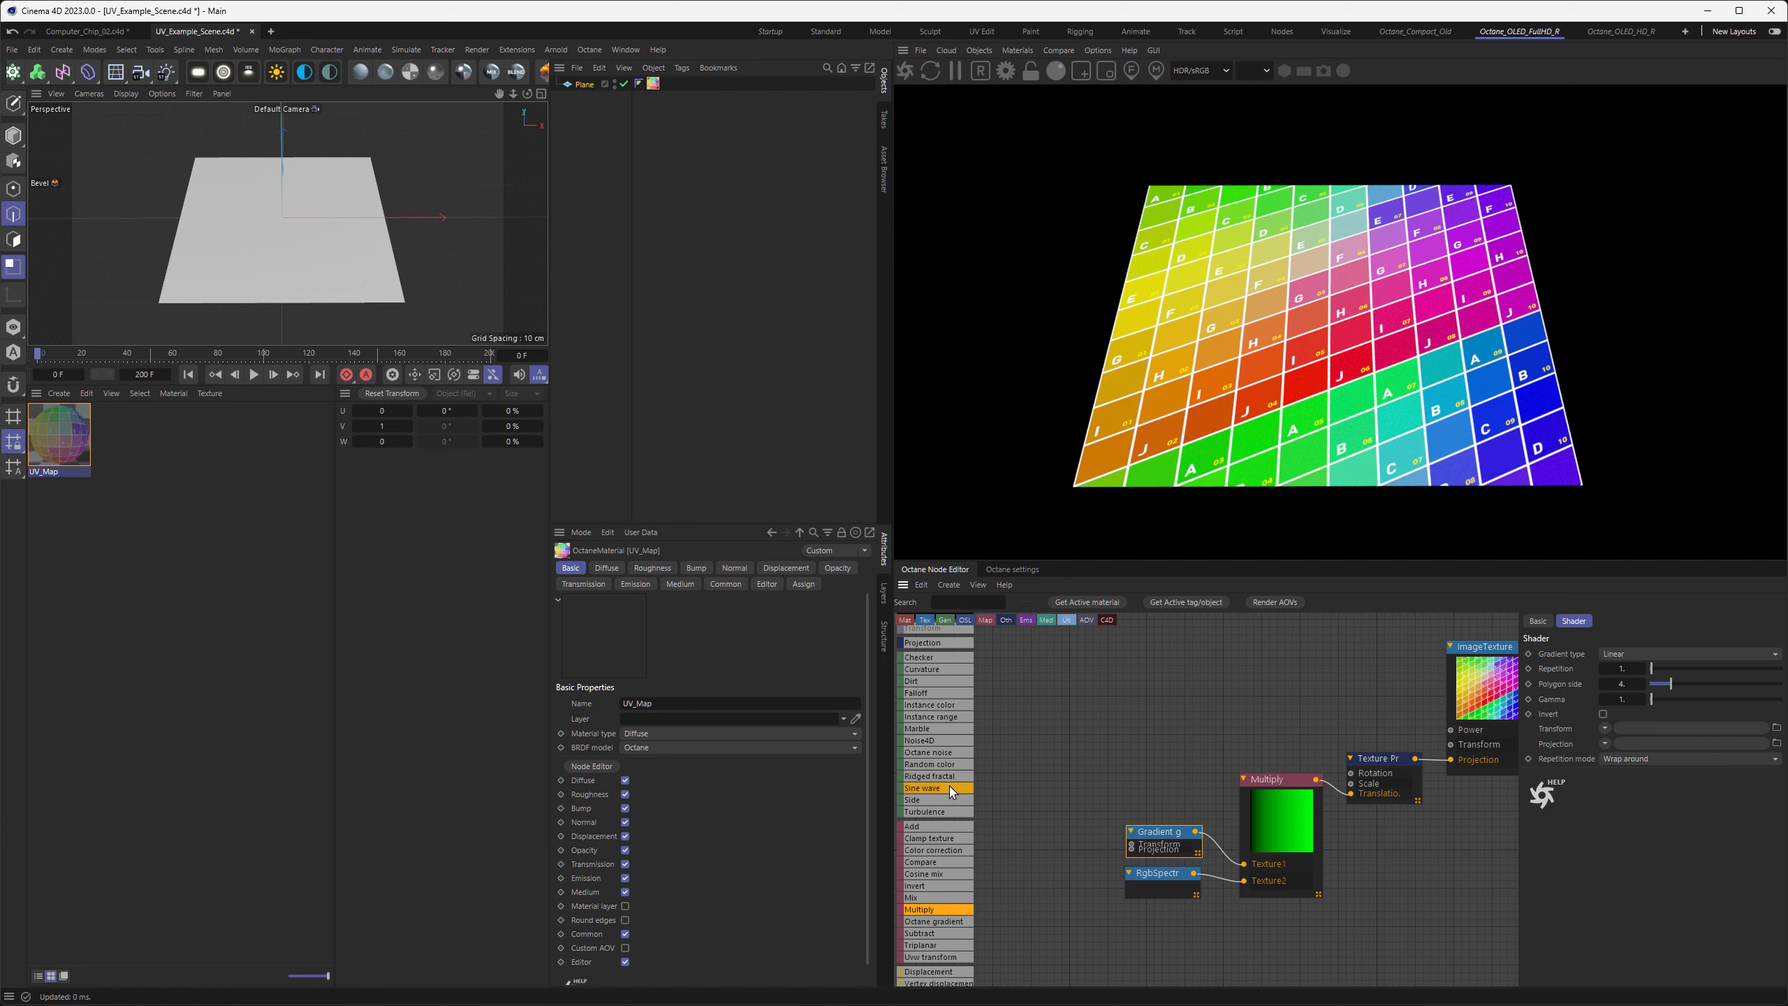
pyautogui.scroll(3, 936, 733)
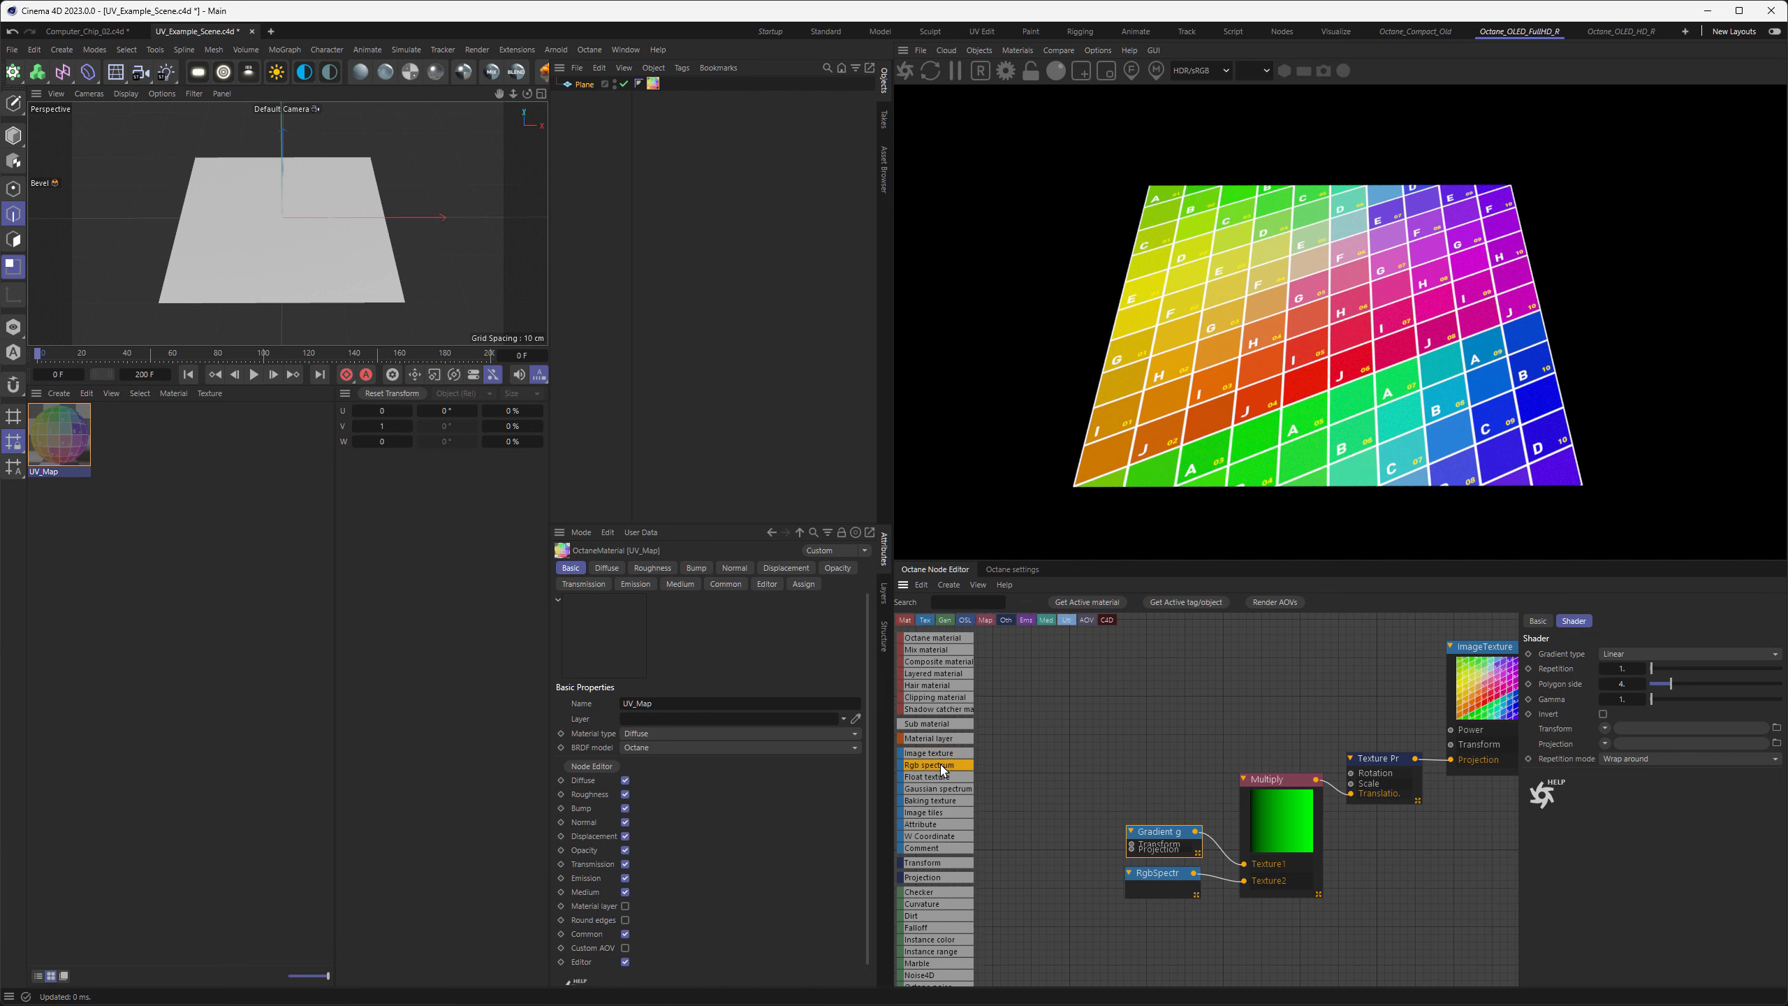
pyautogui.moveTo(930, 776); pyautogui.dragTo(1228, 729)
pyautogui.moveTo(1103, 789); pyautogui.dragTo(1142, 880)
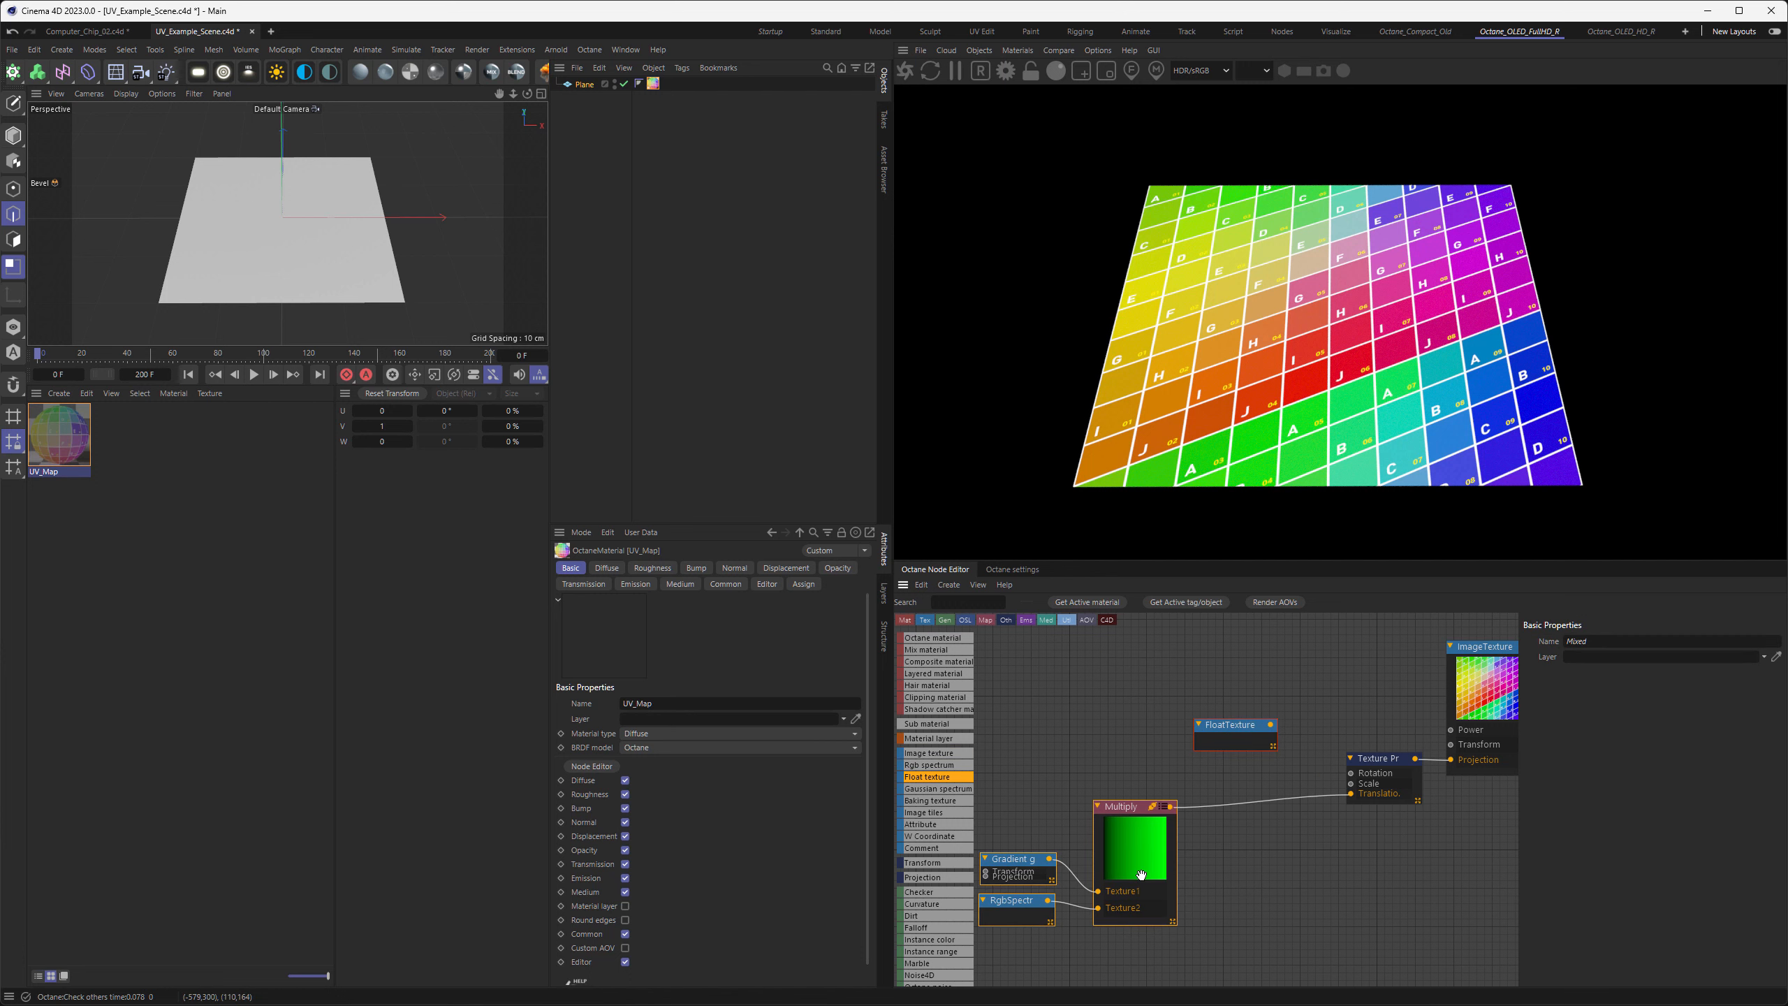
pyautogui.moveTo(1243, 727); pyautogui.dragTo(1240, 776)
# Set the Float texture's value to about 0.74 and move the node further away from the Texture Projection
pyautogui.moveTo(1694, 655)
pyautogui.mouseDown()
pyautogui.moveTo(1635, 651)
pyautogui.moveTo(1718, 650)
pyautogui.mouseUp()
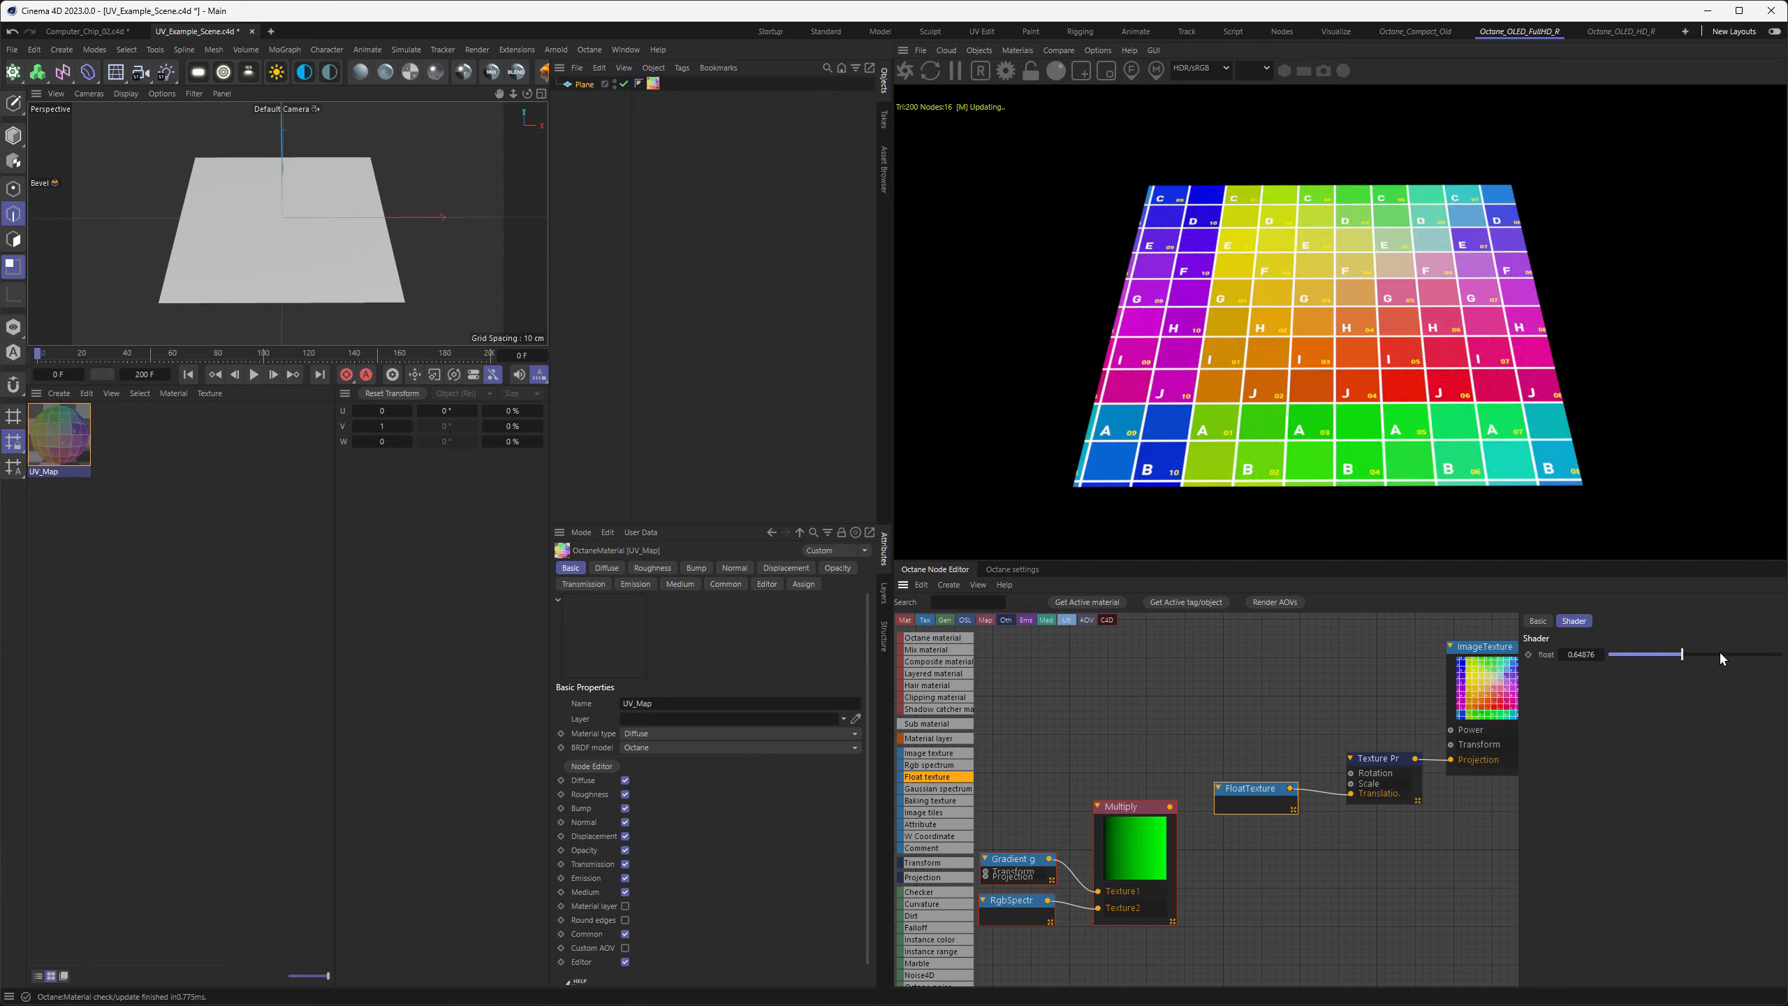
pyautogui.moveTo(1252, 790); pyautogui.dragTo(1255, 795)
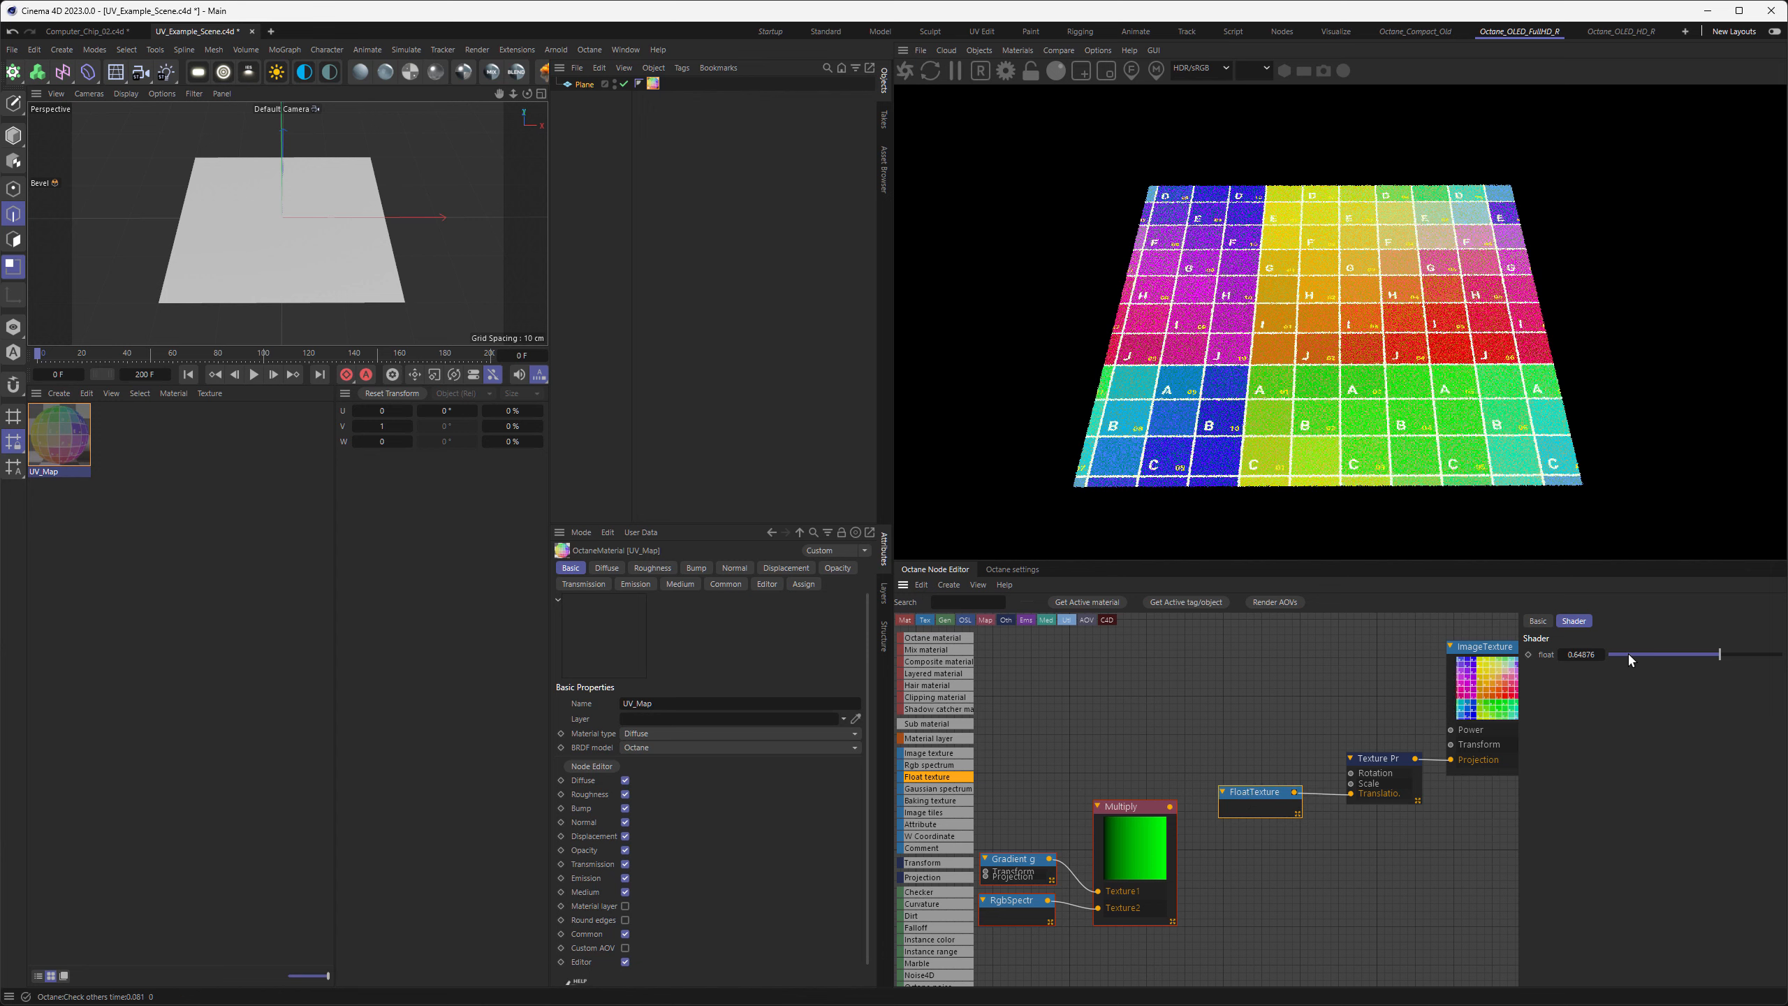
pyautogui.moveTo(1630, 652); pyautogui.dragTo(1736, 654)
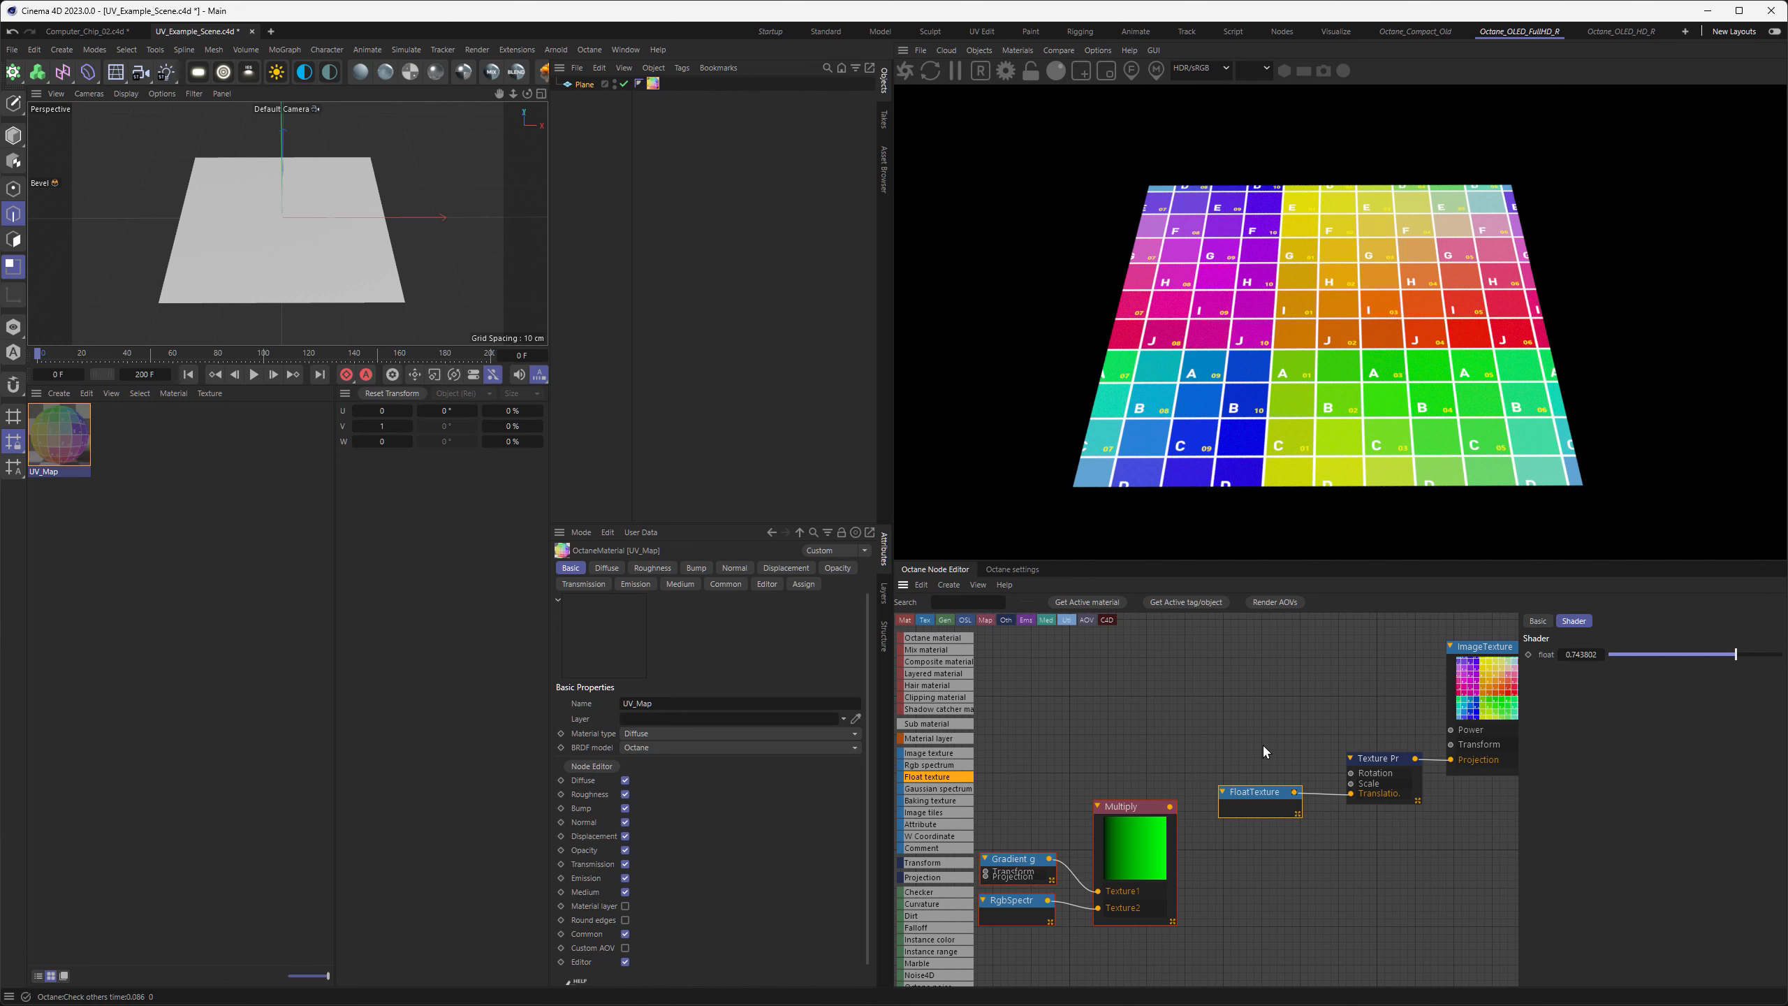
pyautogui.moveTo(1312, 673); pyautogui.dragTo(1266, 715, button='middle')
pyautogui.moveTo(1241, 836); pyautogui.dragTo(1099, 795)
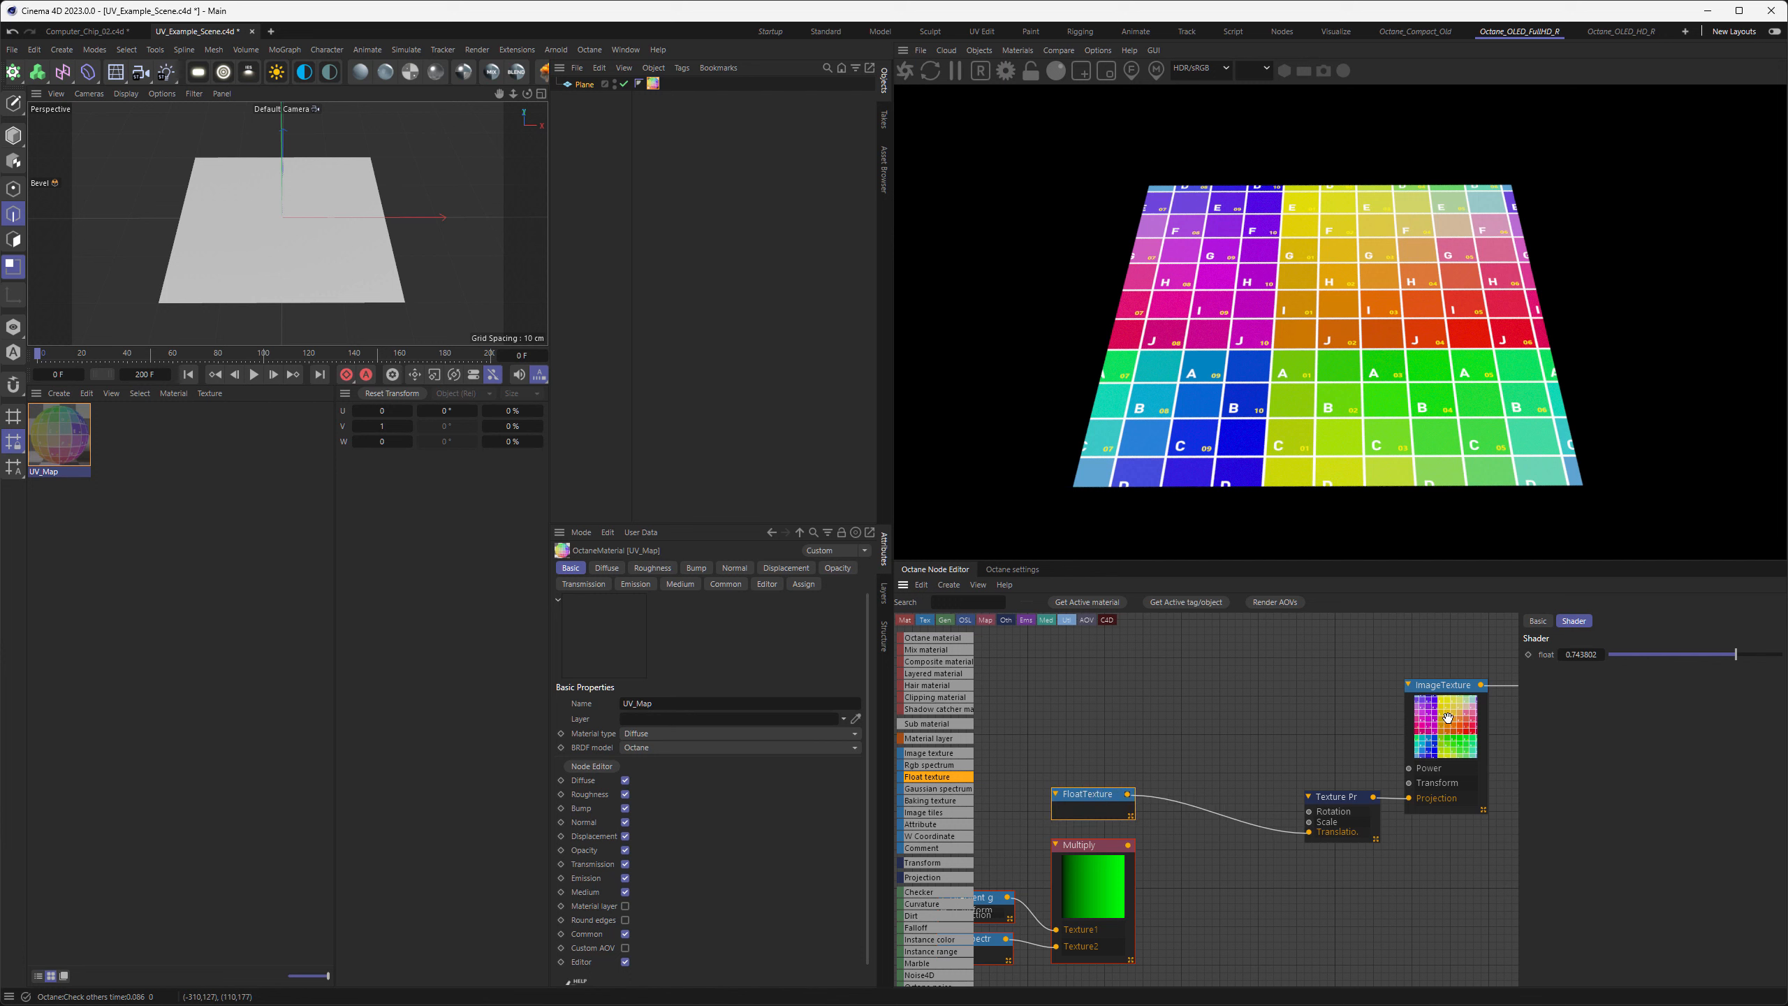
# Duplicate the UV grid's image texture node and load Metal_Surface_Tiled_01_B.tif into the copy
pyautogui.click(1429, 734)
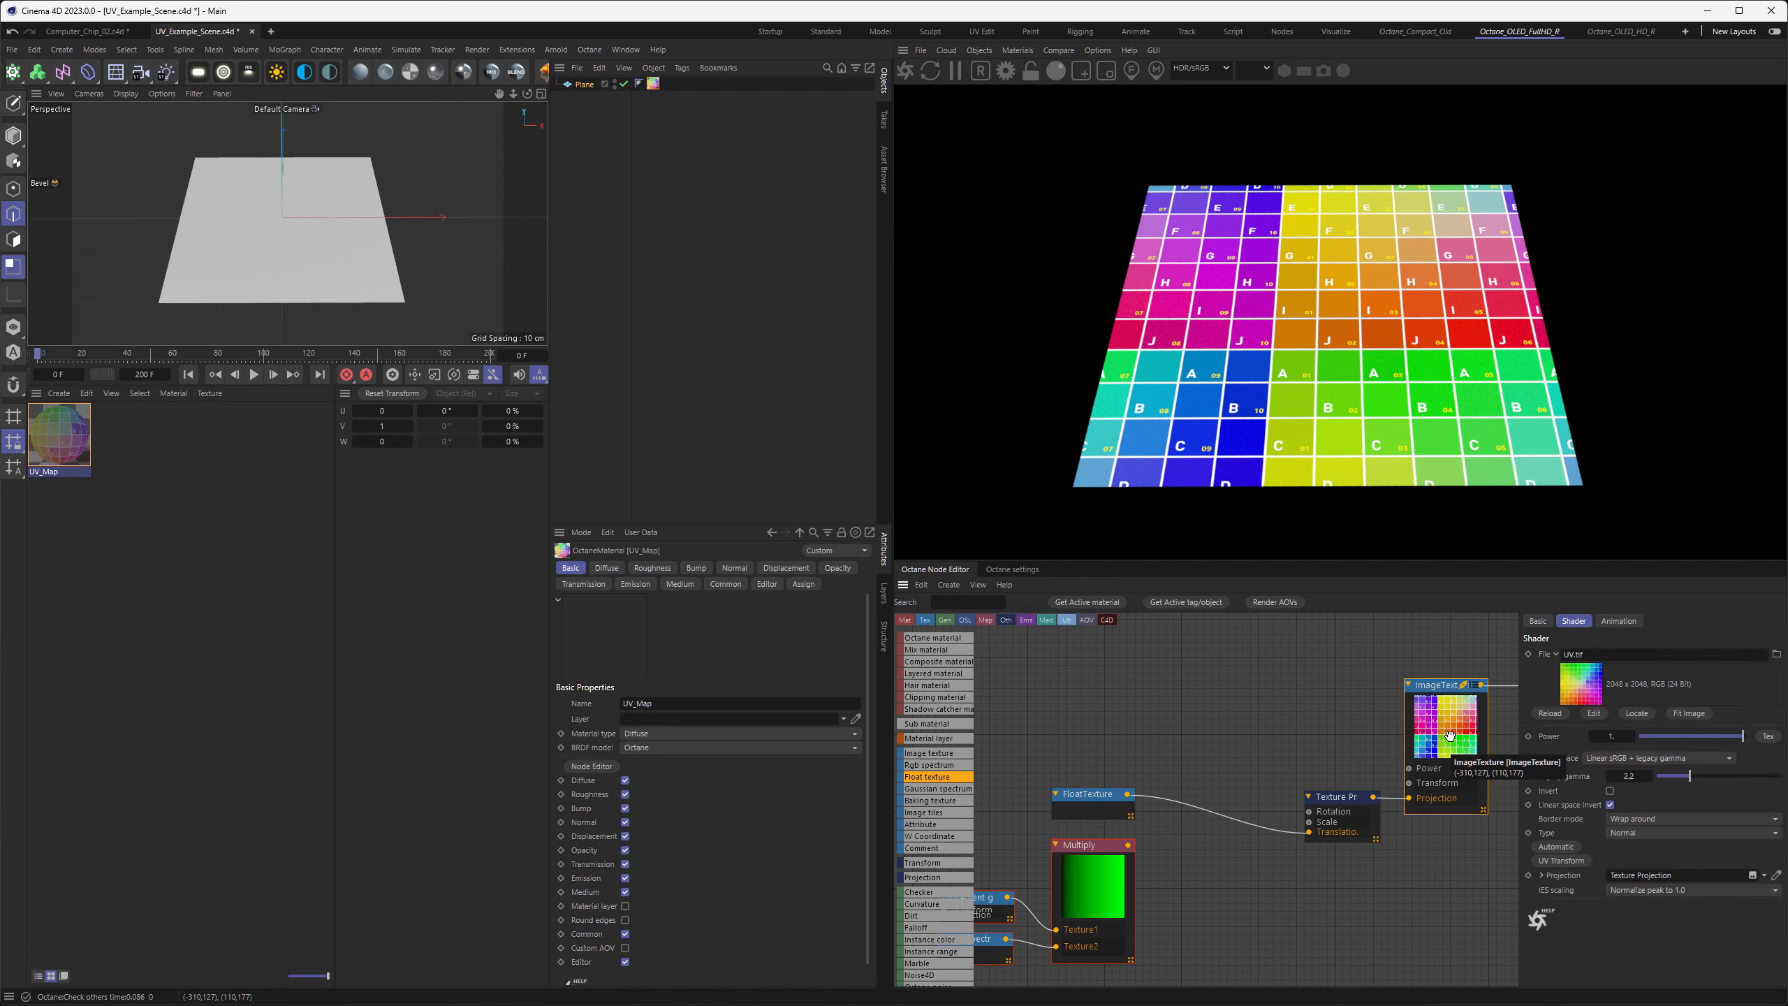
pyautogui.keyDown('ctrl'); pyautogui.moveTo(1429, 734); pyautogui.dragTo(1229, 699); pyautogui.keyUp('ctrl')
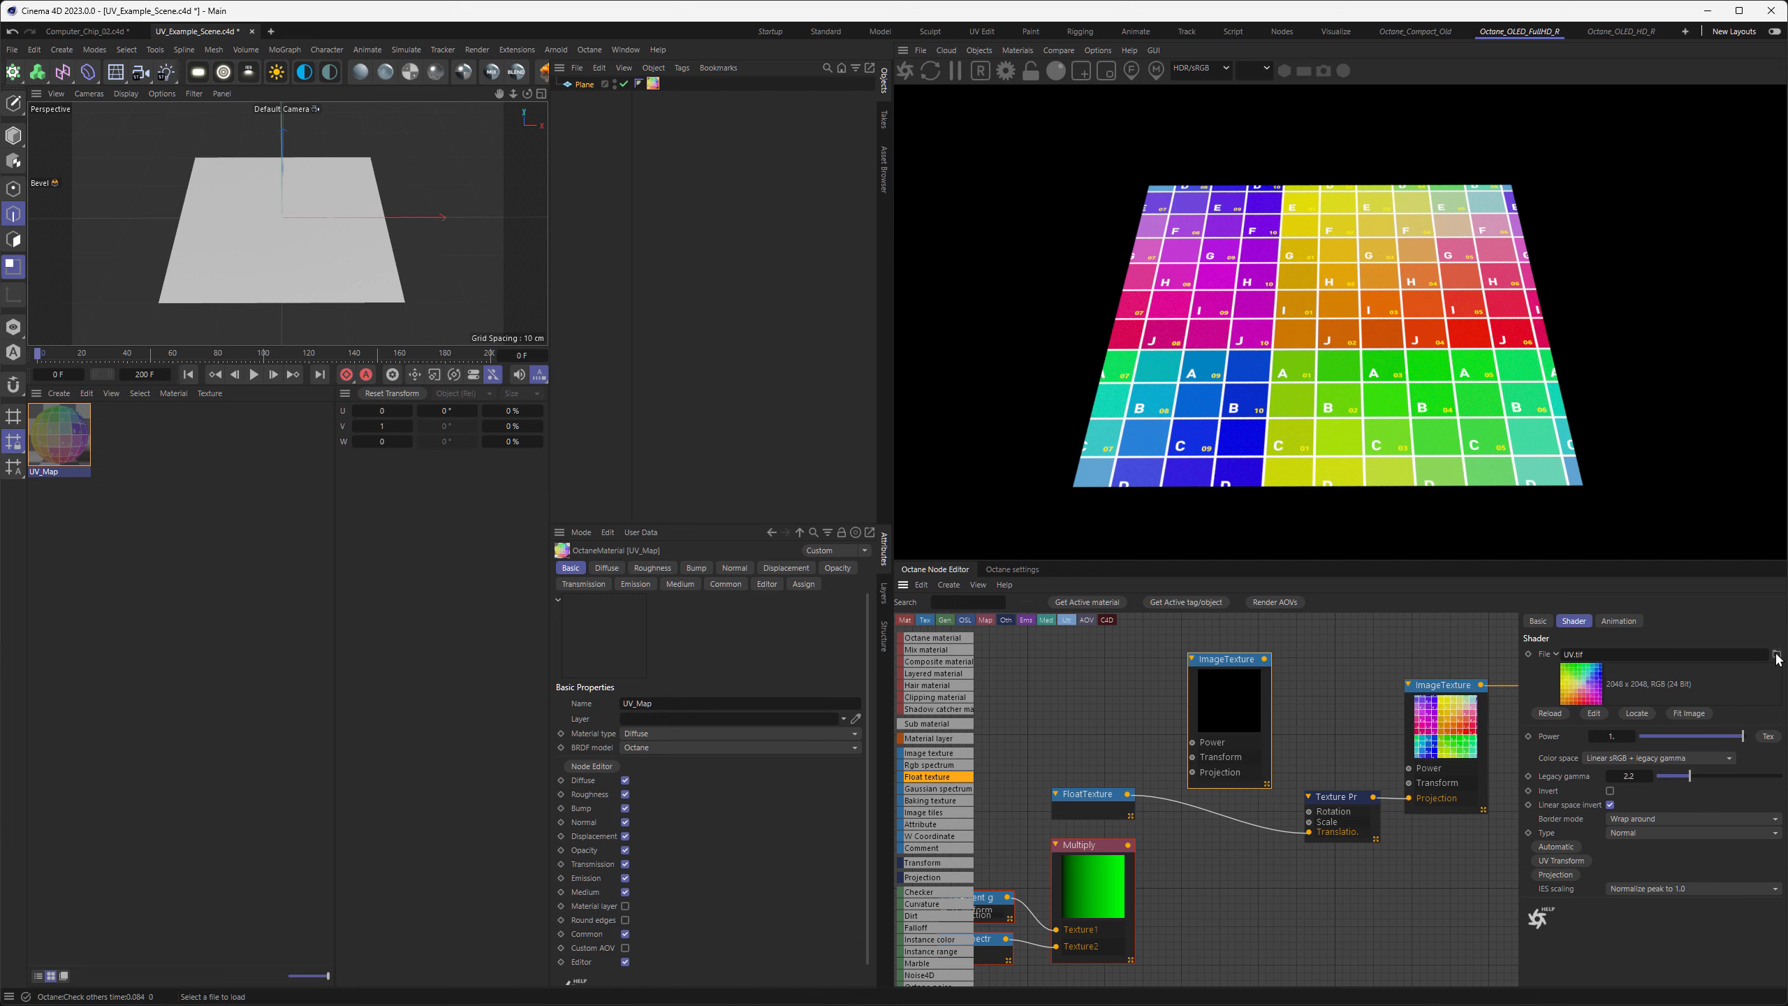
pyautogui.click(1776, 654)
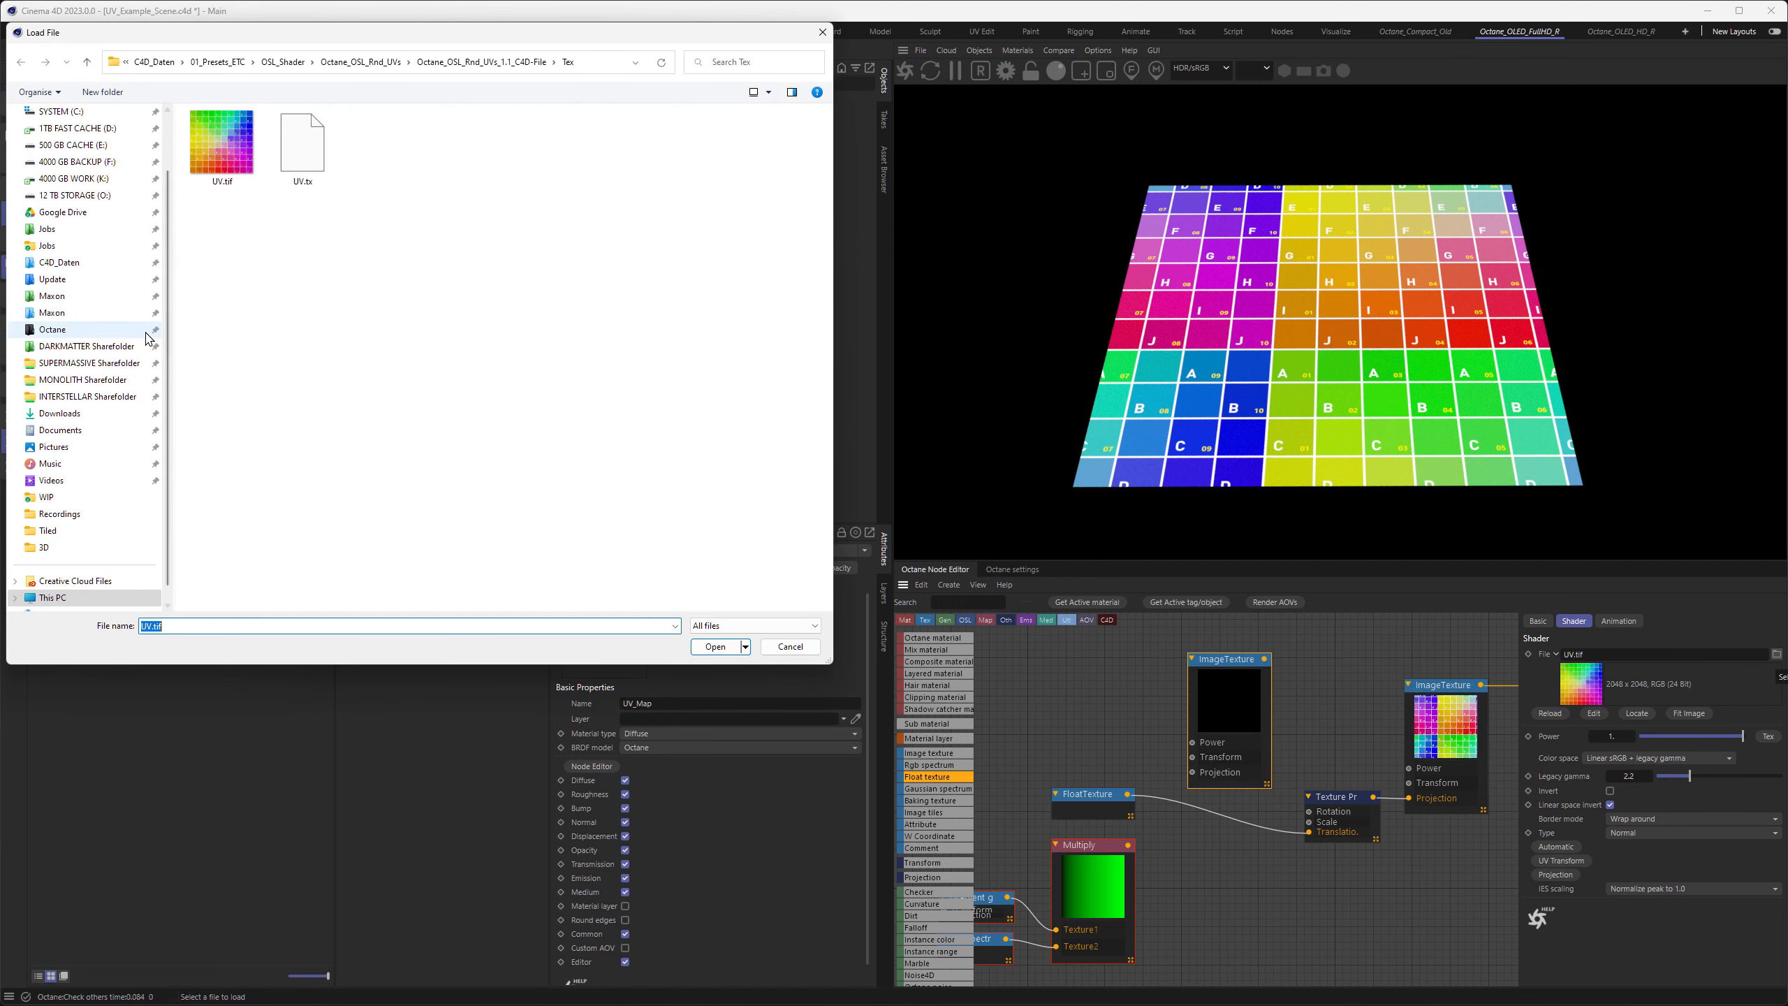
pyautogui.scroll(2, 105, 345)
pyautogui.click(82, 333)
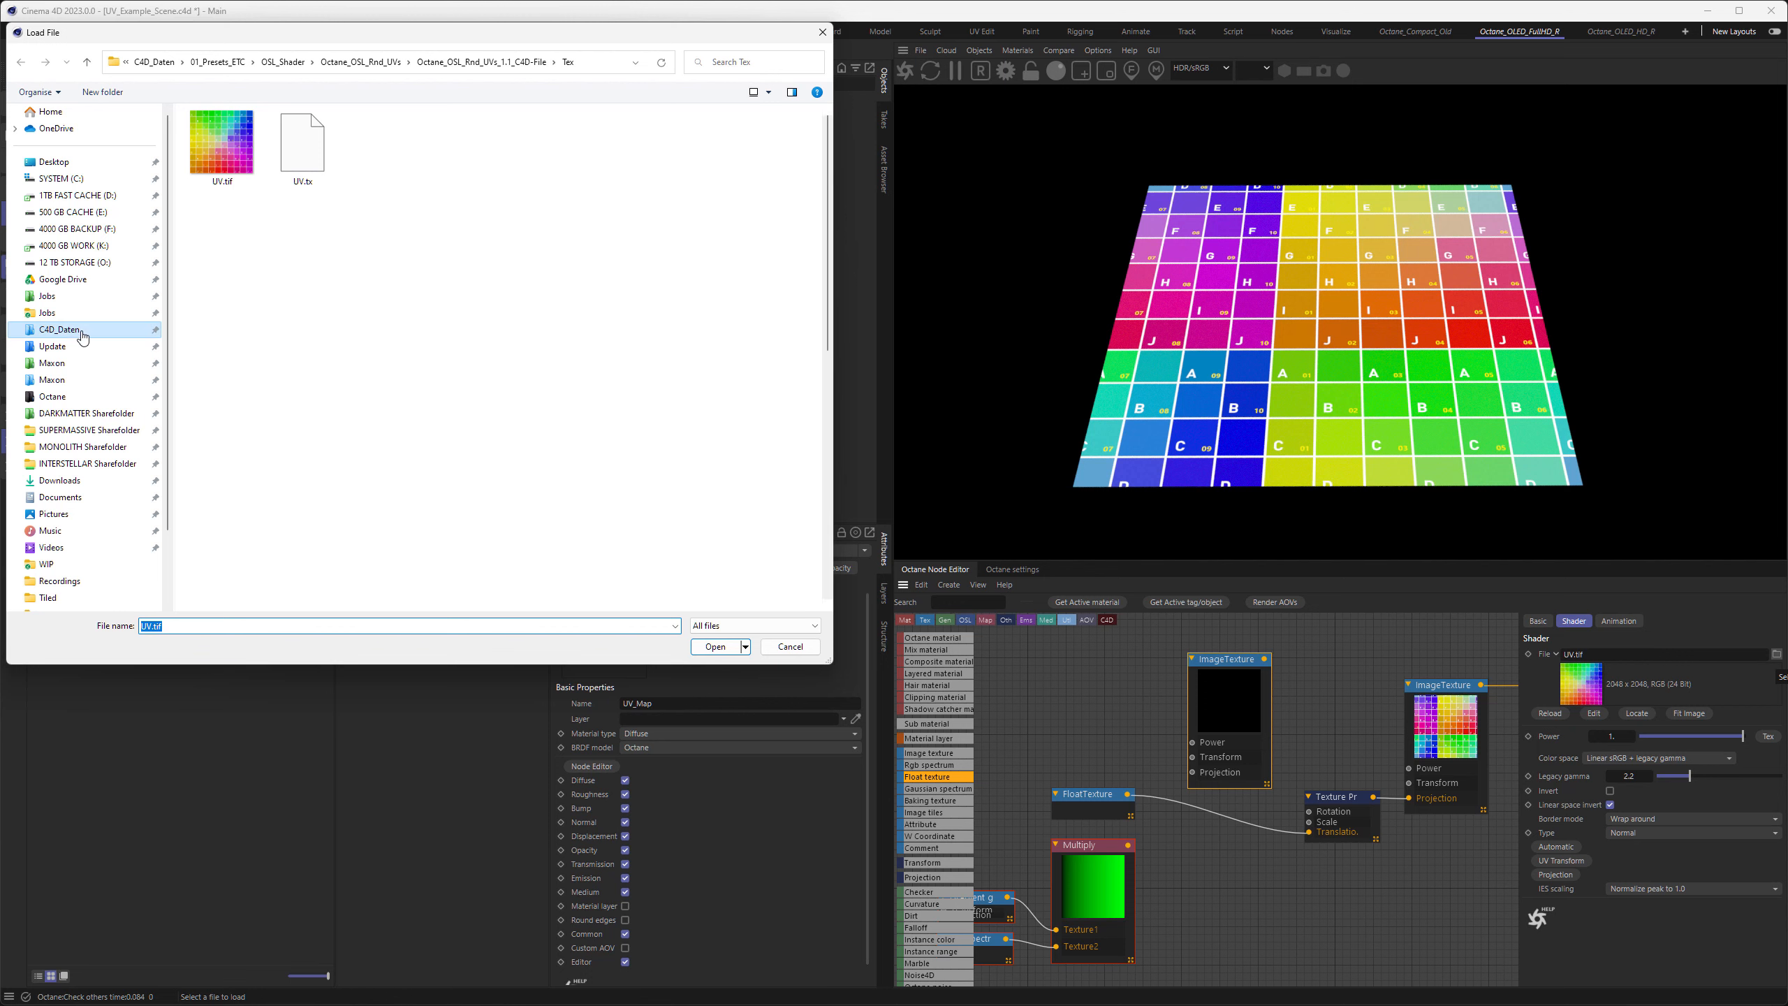
pyautogui.doubleClick(236, 276)
pyautogui.doubleClick(238, 266)
pyautogui.doubleClick(625, 338)
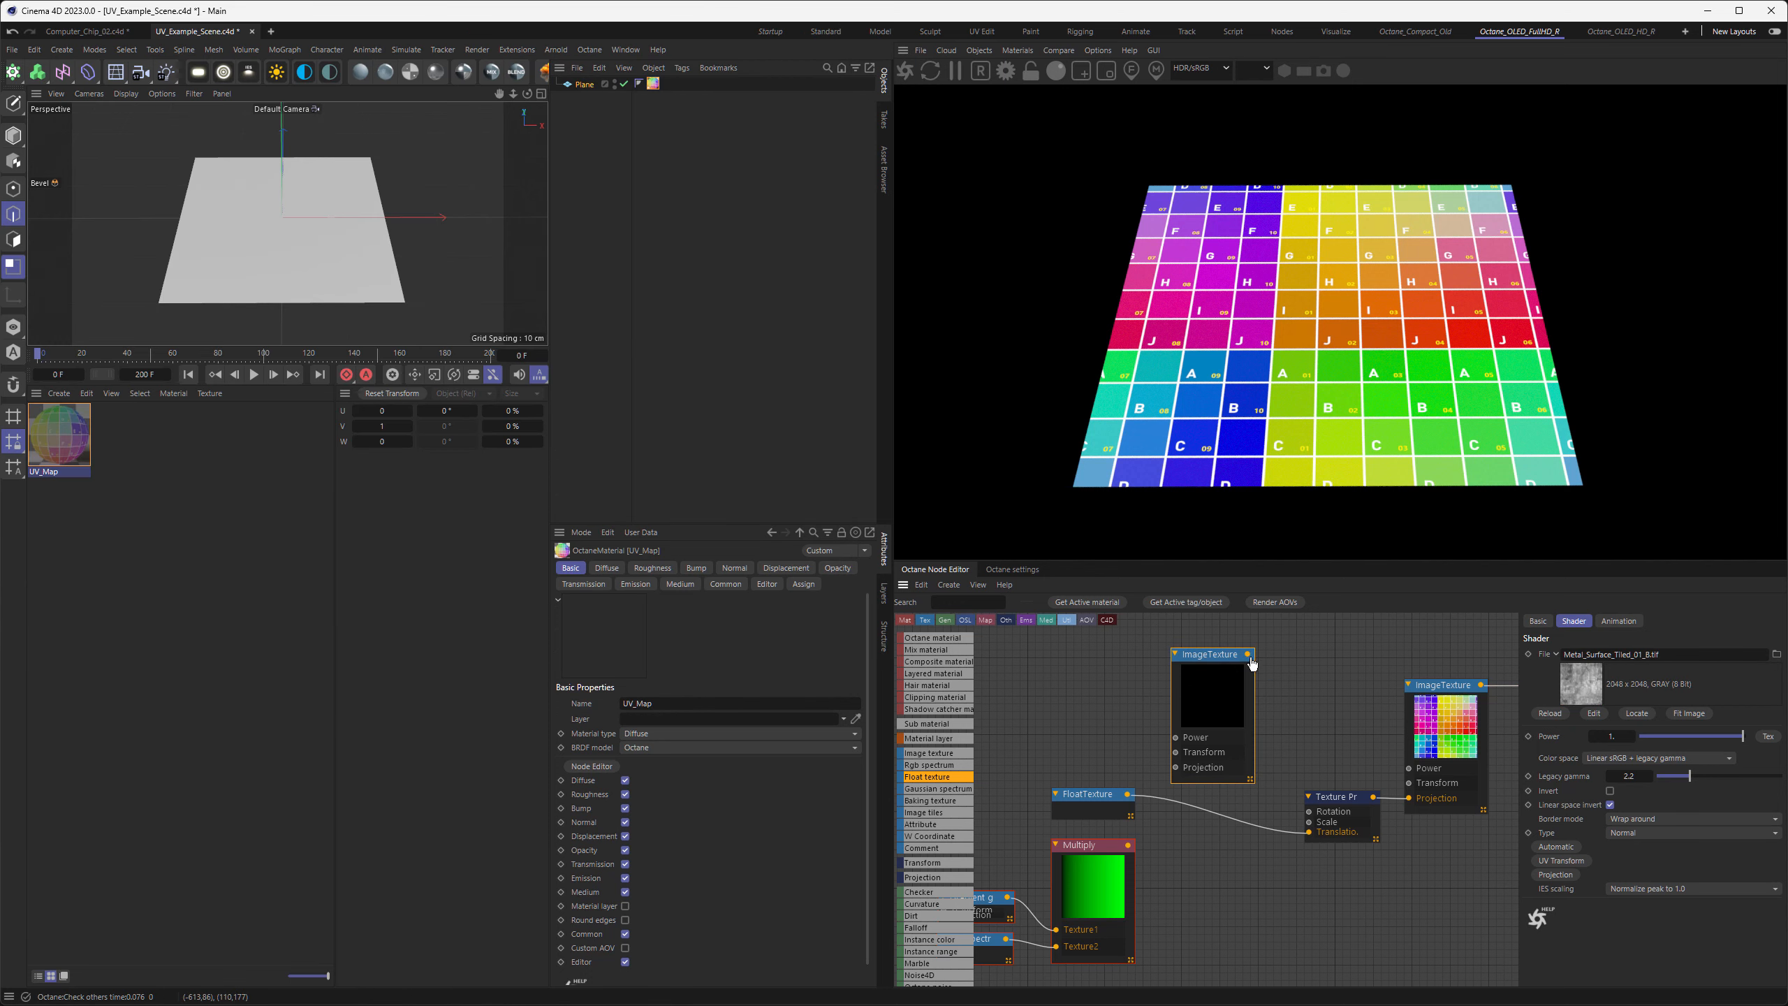
# Feed the metal image texture into the Texture Projection's Translation input, set Translation range.y to 0.1, and place the node beside the projection
pyautogui.moveTo(1247, 654); pyautogui.dragTo(1309, 834)
pyautogui.moveTo(1202, 656); pyautogui.dragTo(1206, 680)
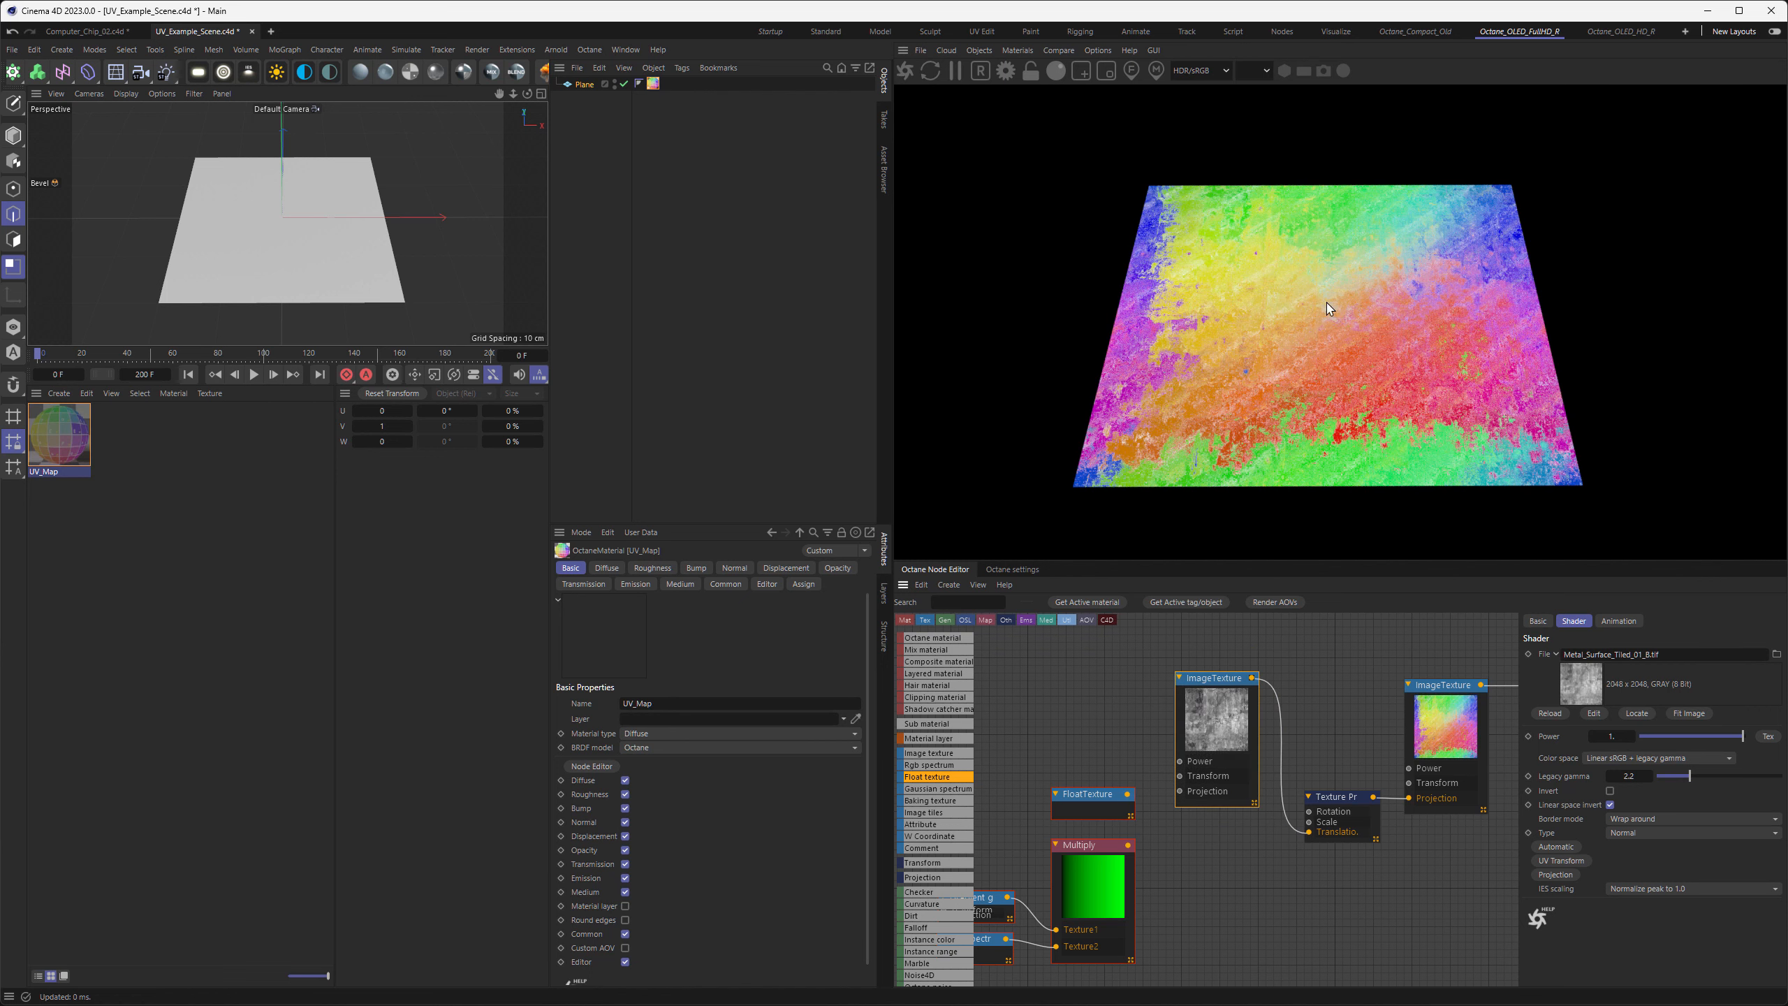
pyautogui.click(1346, 798)
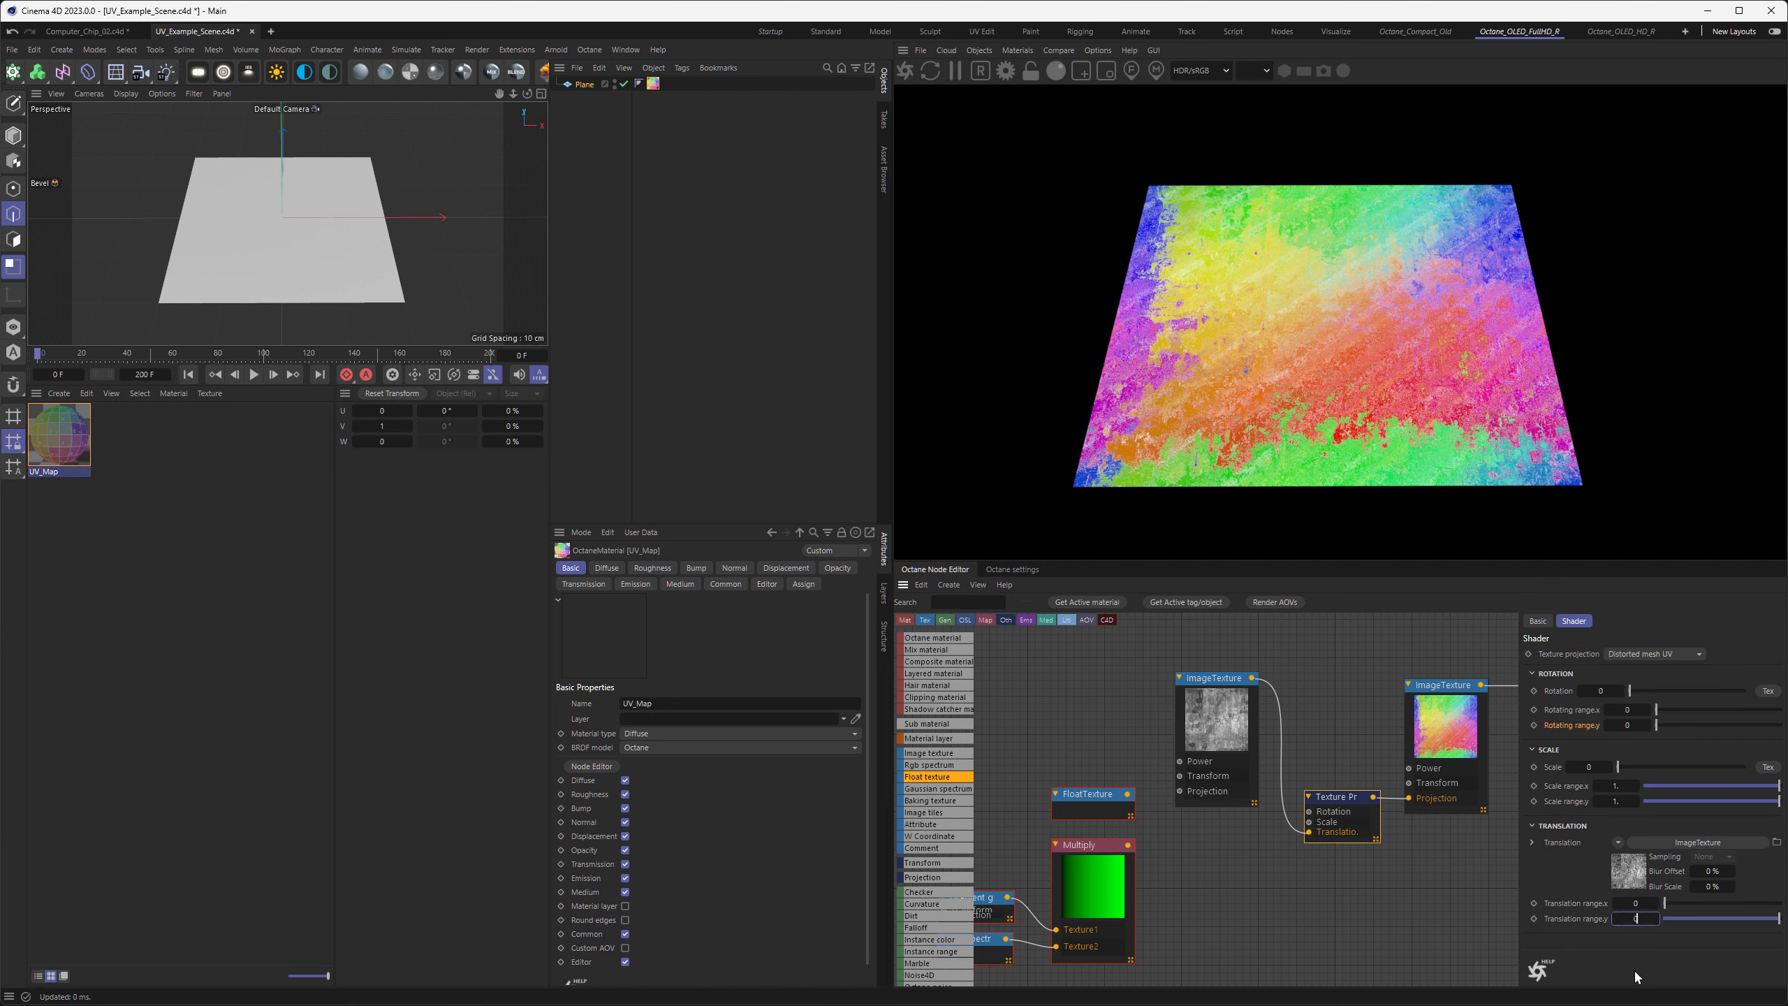
pyautogui.write('.1')
pyautogui.press('Return')
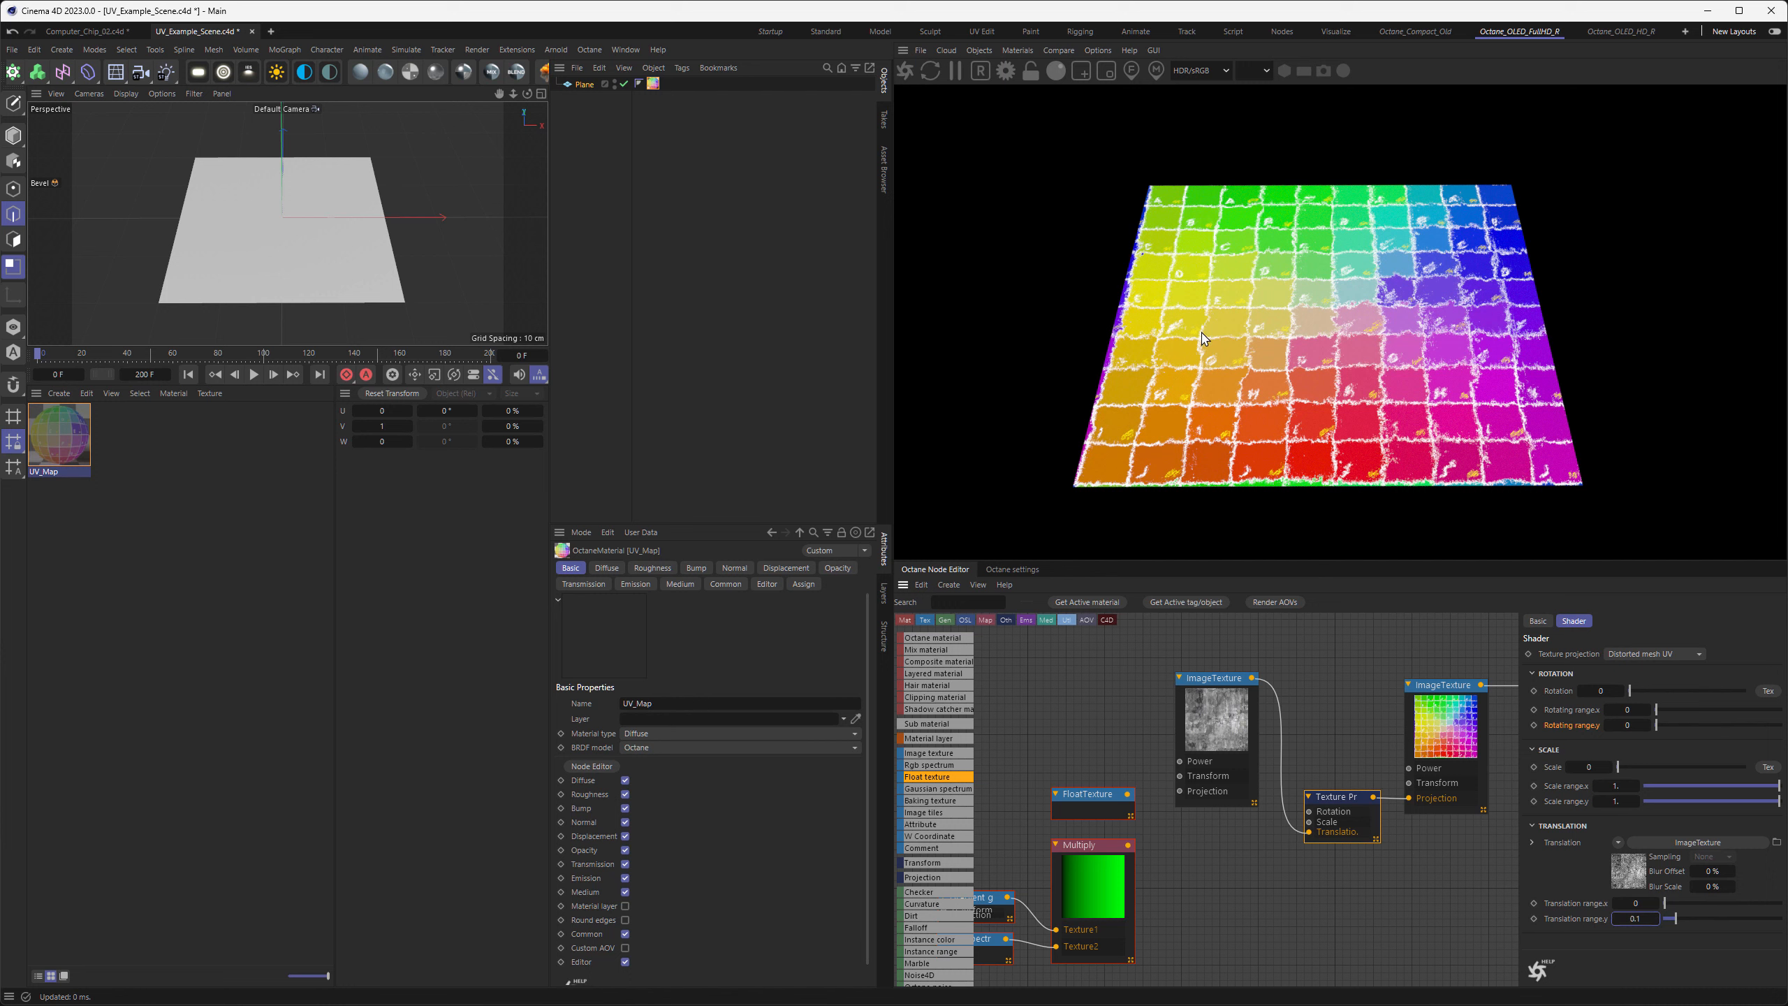
pyautogui.moveTo(1221, 707); pyautogui.dragTo(1244, 862)
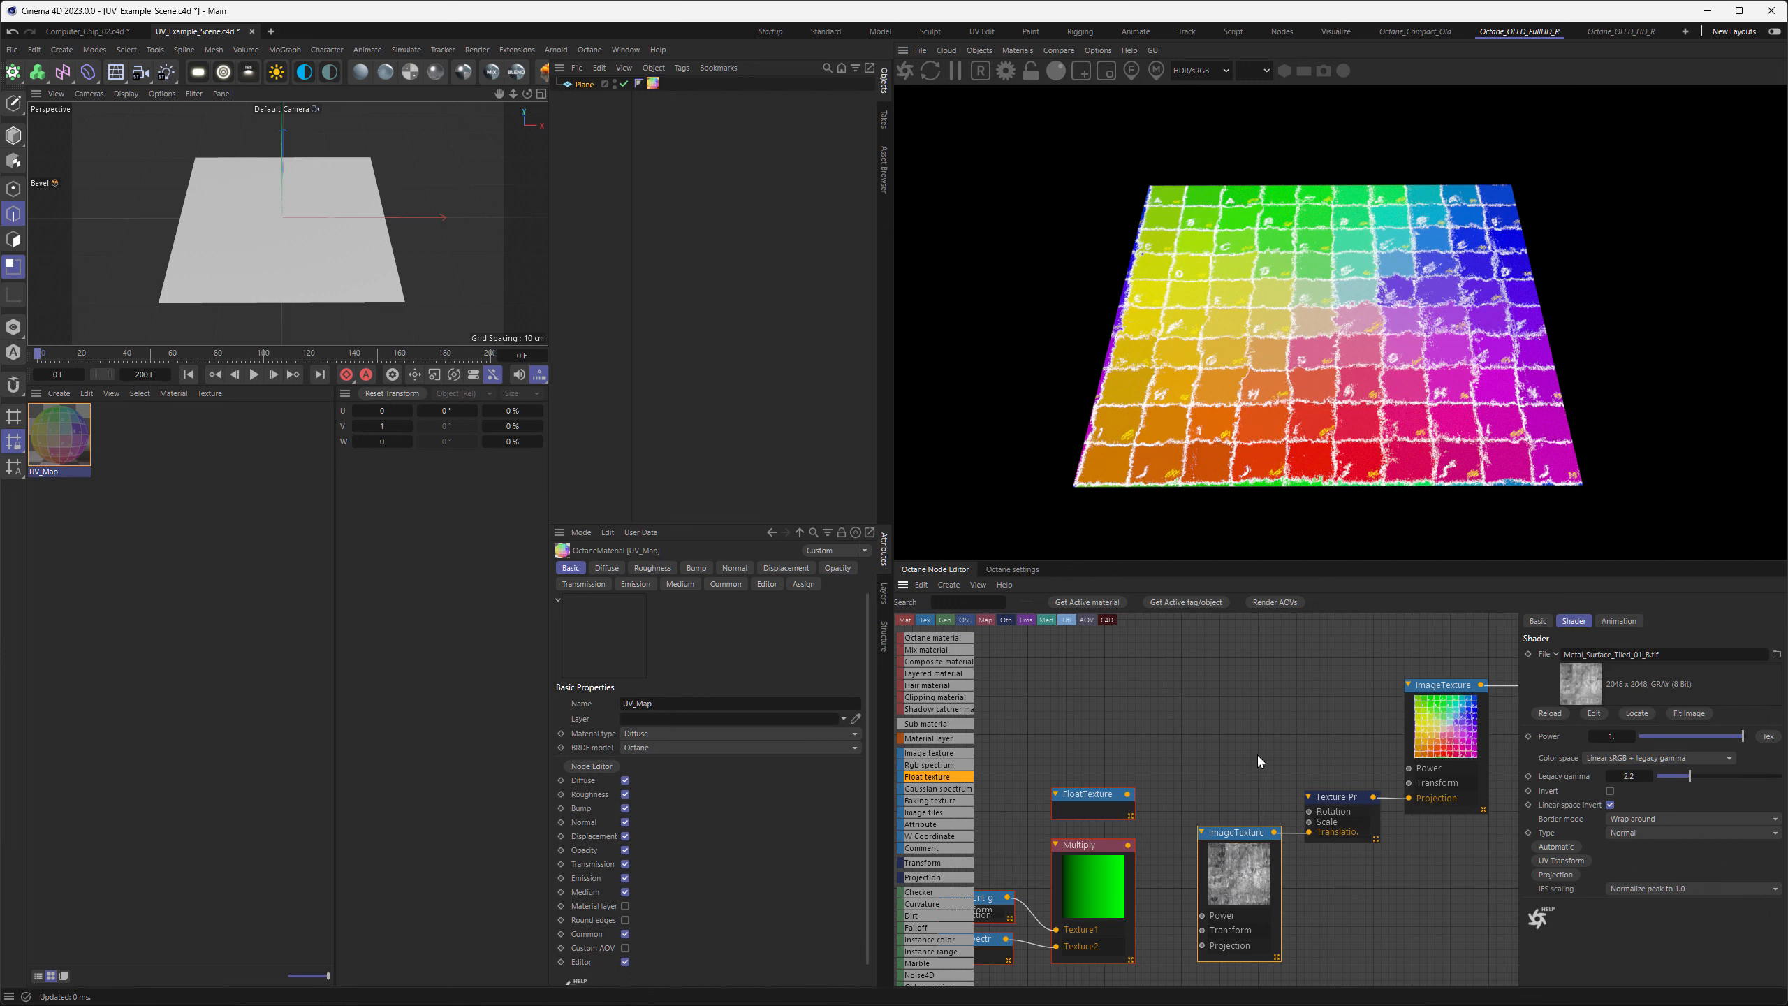
pyautogui.moveTo(1292, 703); pyautogui.dragTo(1179, 703, button='middle')
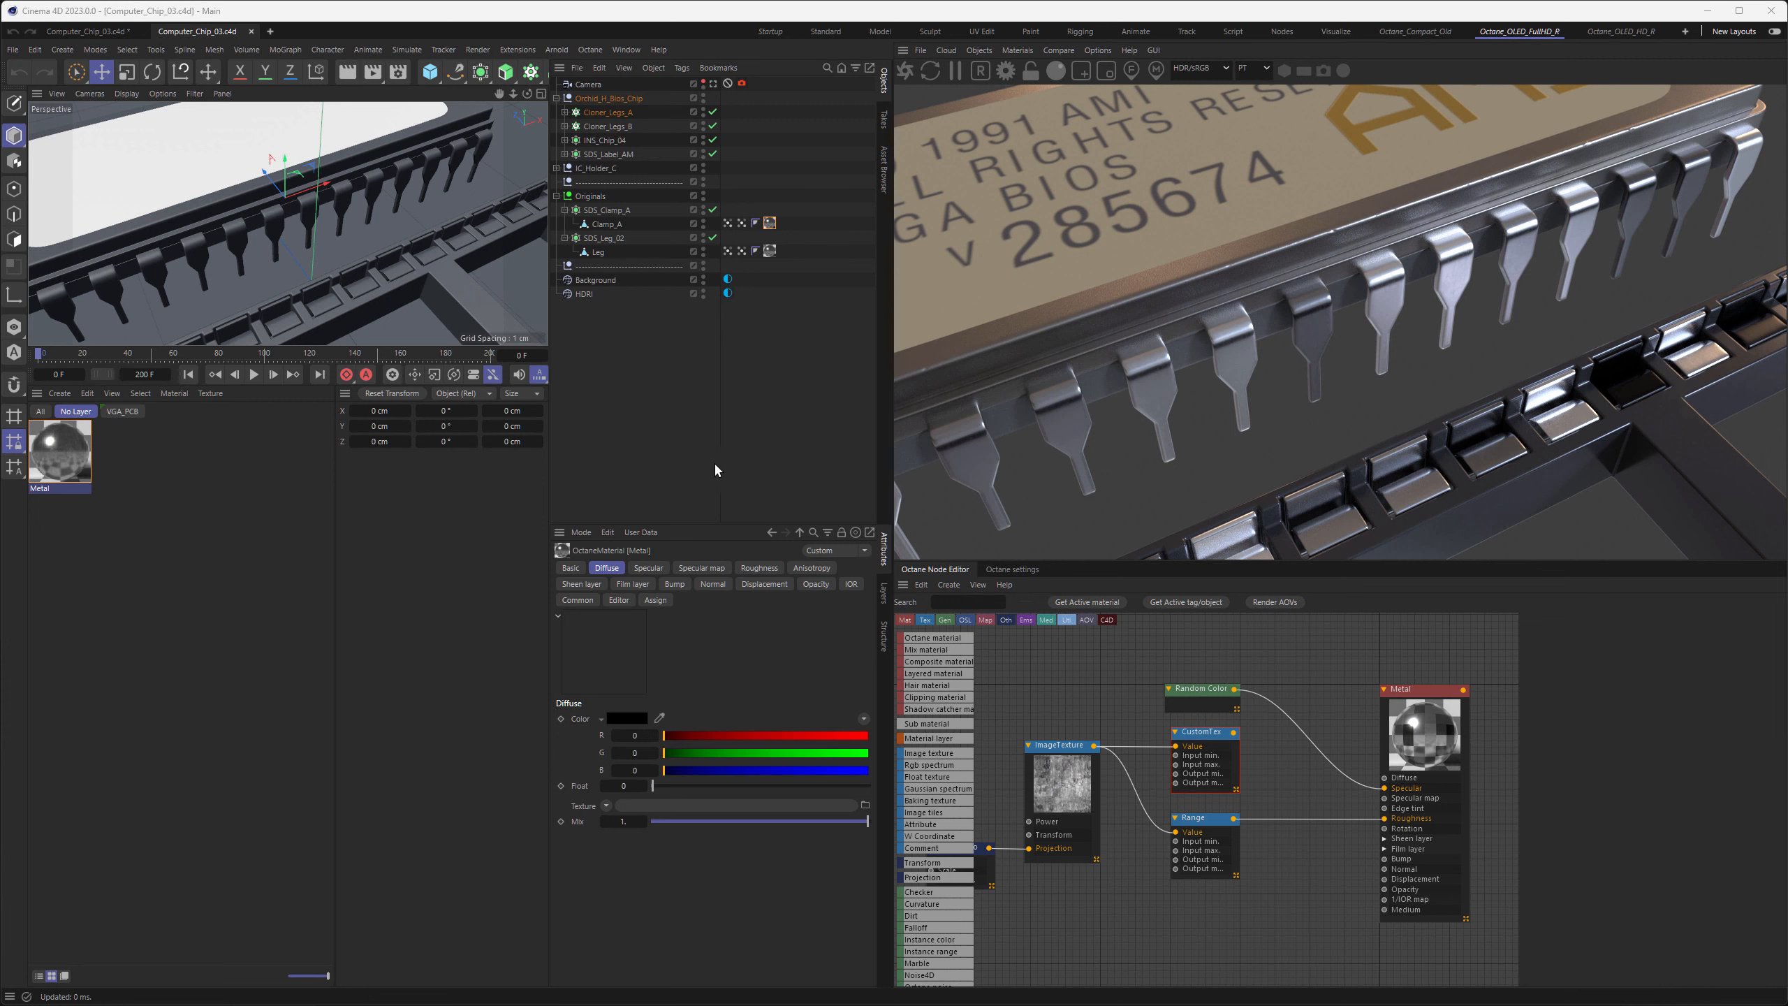
# In the Computer_Chip_03 scene, connect CustomTex to the metal's Specular input instead of Random Color, and move Random Color beside the Texture Projection
pyautogui.moveTo(1060, 690); pyautogui.dragTo(1109, 676, button='middle')
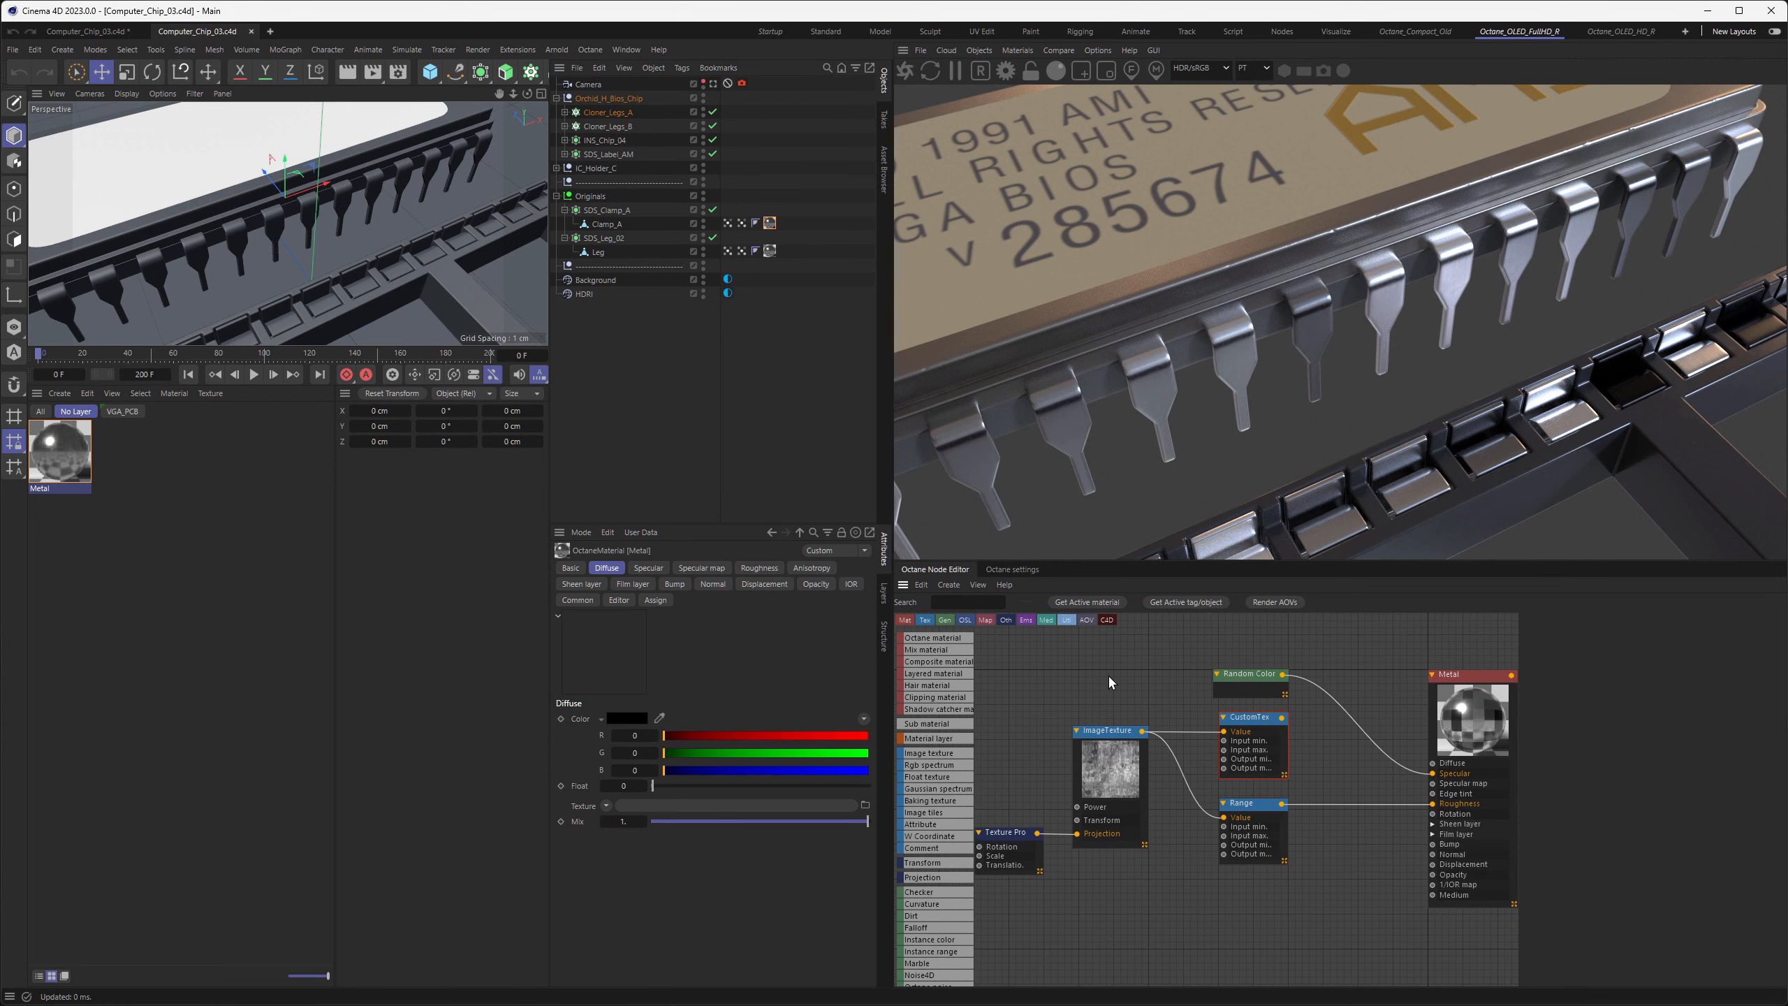
pyautogui.moveTo(1282, 718); pyautogui.dragTo(1435, 774)
pyautogui.moveTo(1436, 776); pyautogui.dragTo(1498, 776, button='middle')
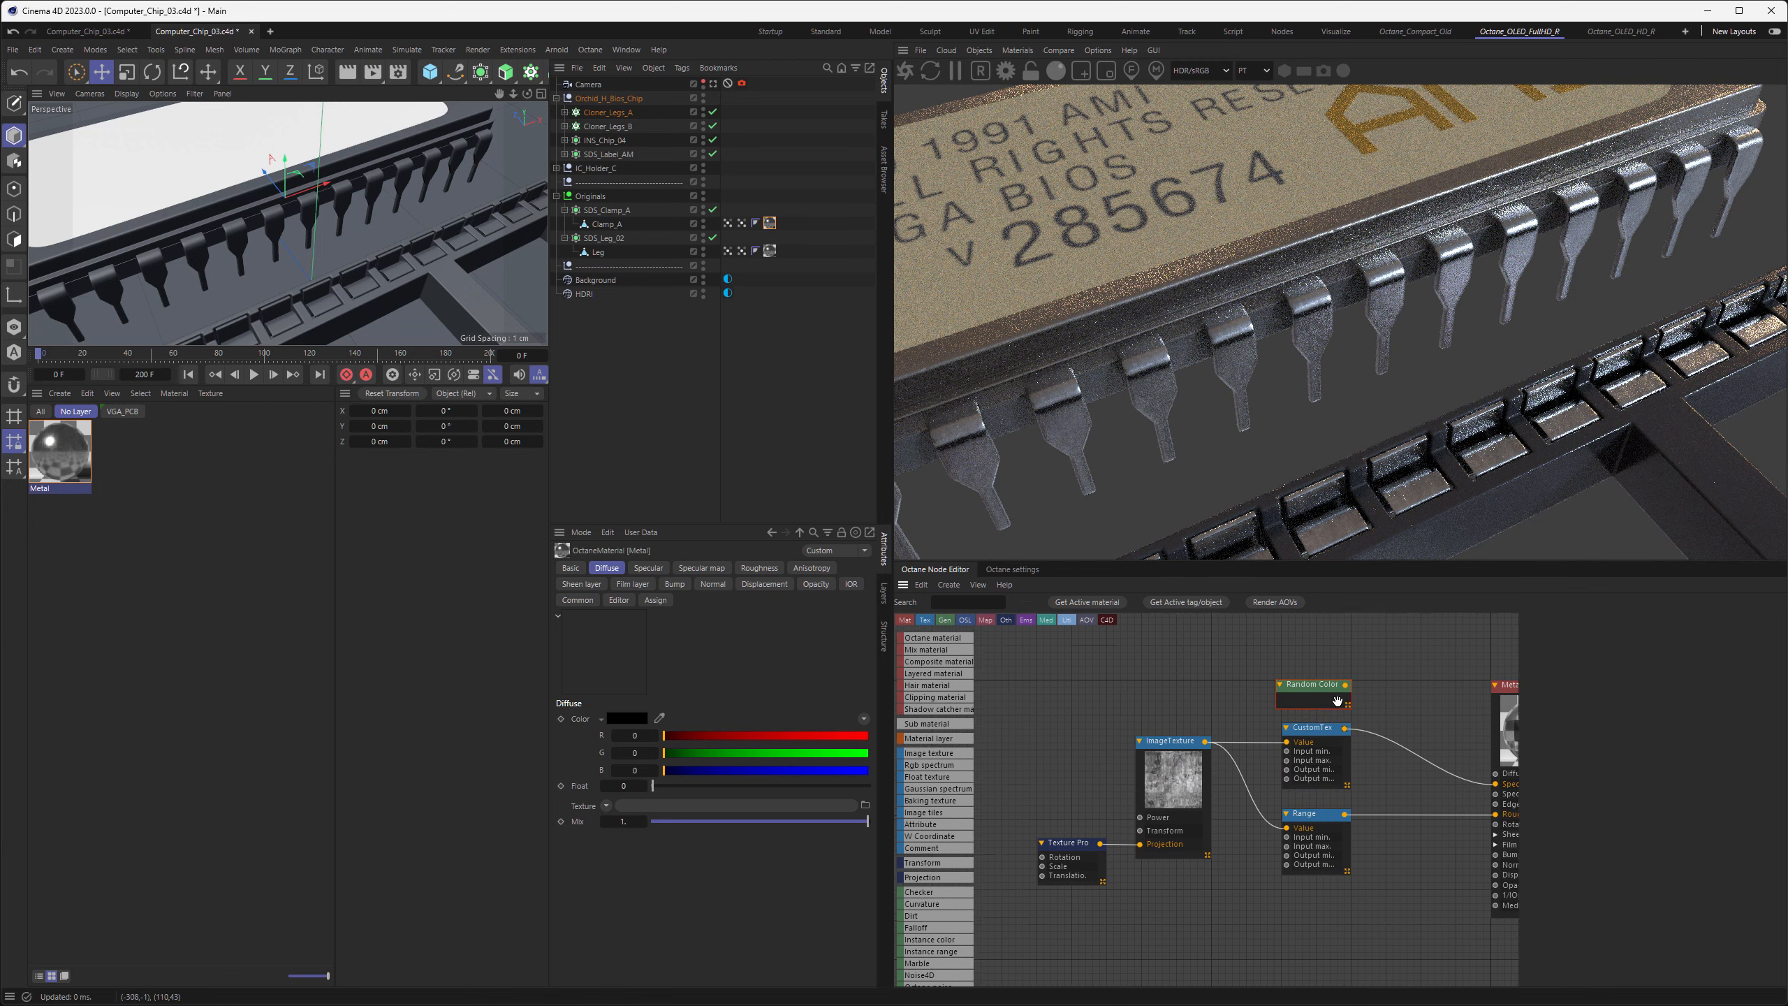
pyautogui.moveTo(1306, 675); pyautogui.dragTo(1030, 740)
pyautogui.moveTo(1042, 803); pyautogui.dragTo(1154, 780, button='middle')
pyautogui.moveTo(1156, 730); pyautogui.dragTo(1089, 847)
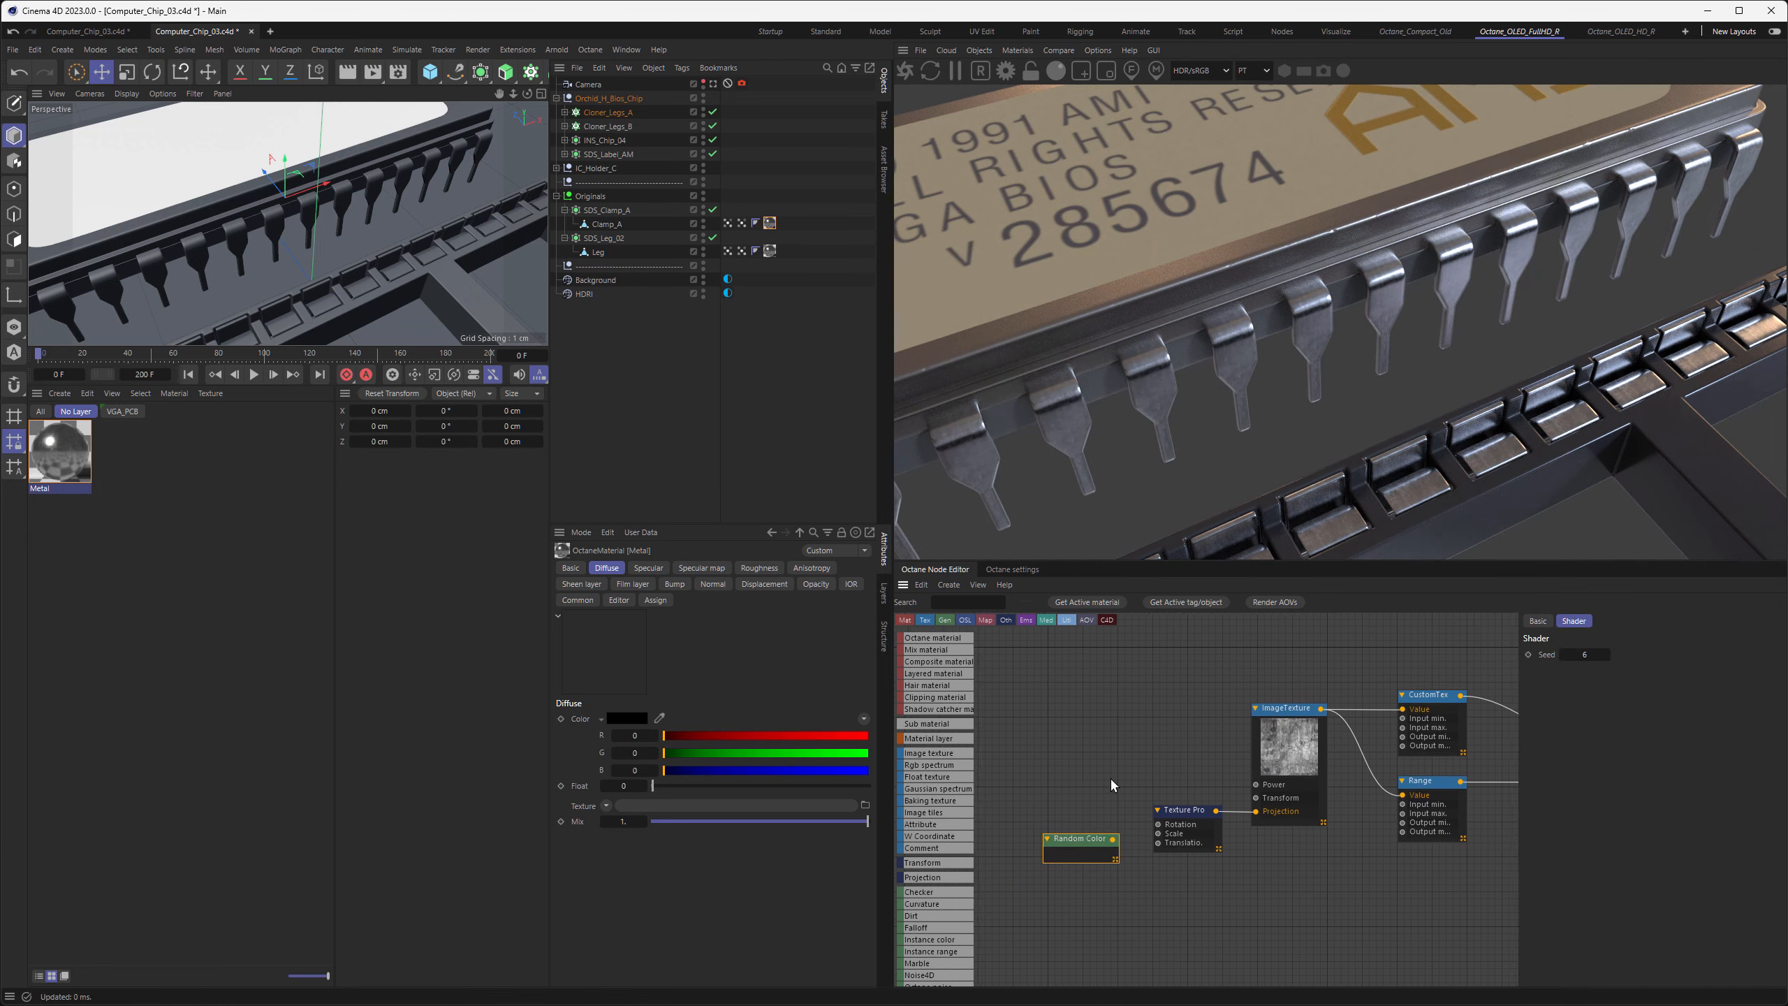
pyautogui.moveTo(1083, 852); pyautogui.dragTo(1119, 802, button='middle')
# Solo the metal's image texture node and connect Random Color to the Texture Projection's Translation input
pyautogui.click(1204, 794)
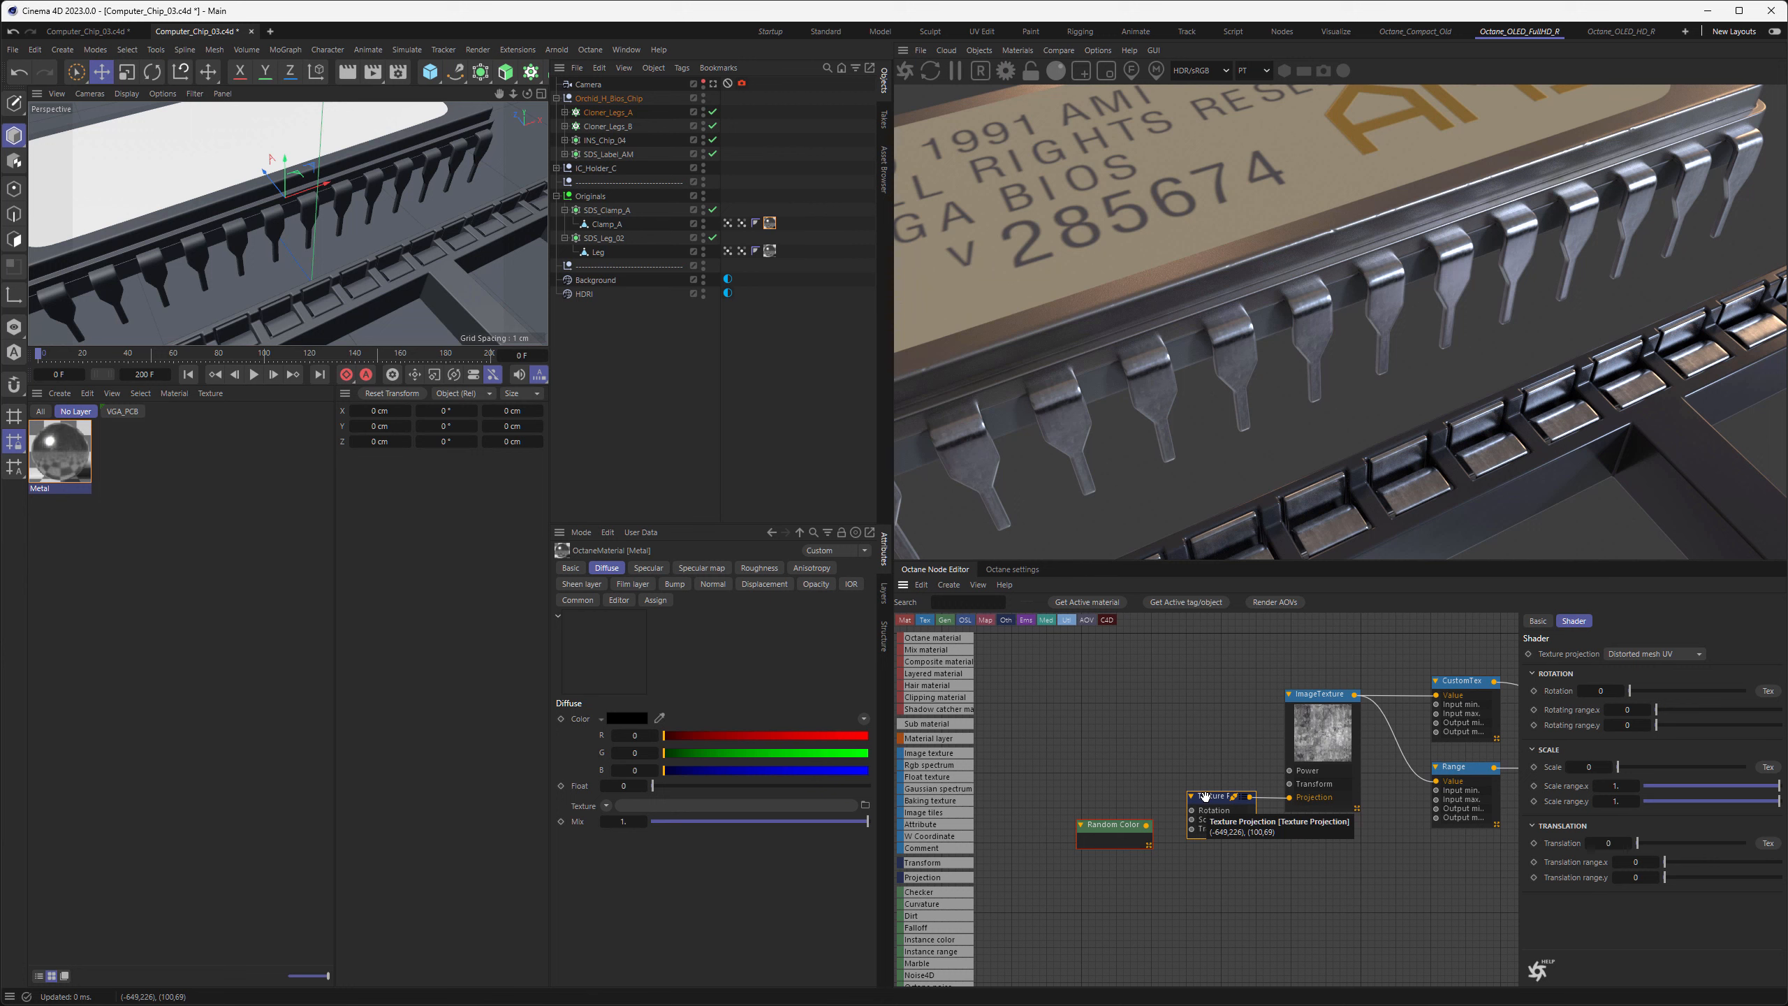
pyautogui.rightClick(1324, 726)
pyautogui.click(1340, 755)
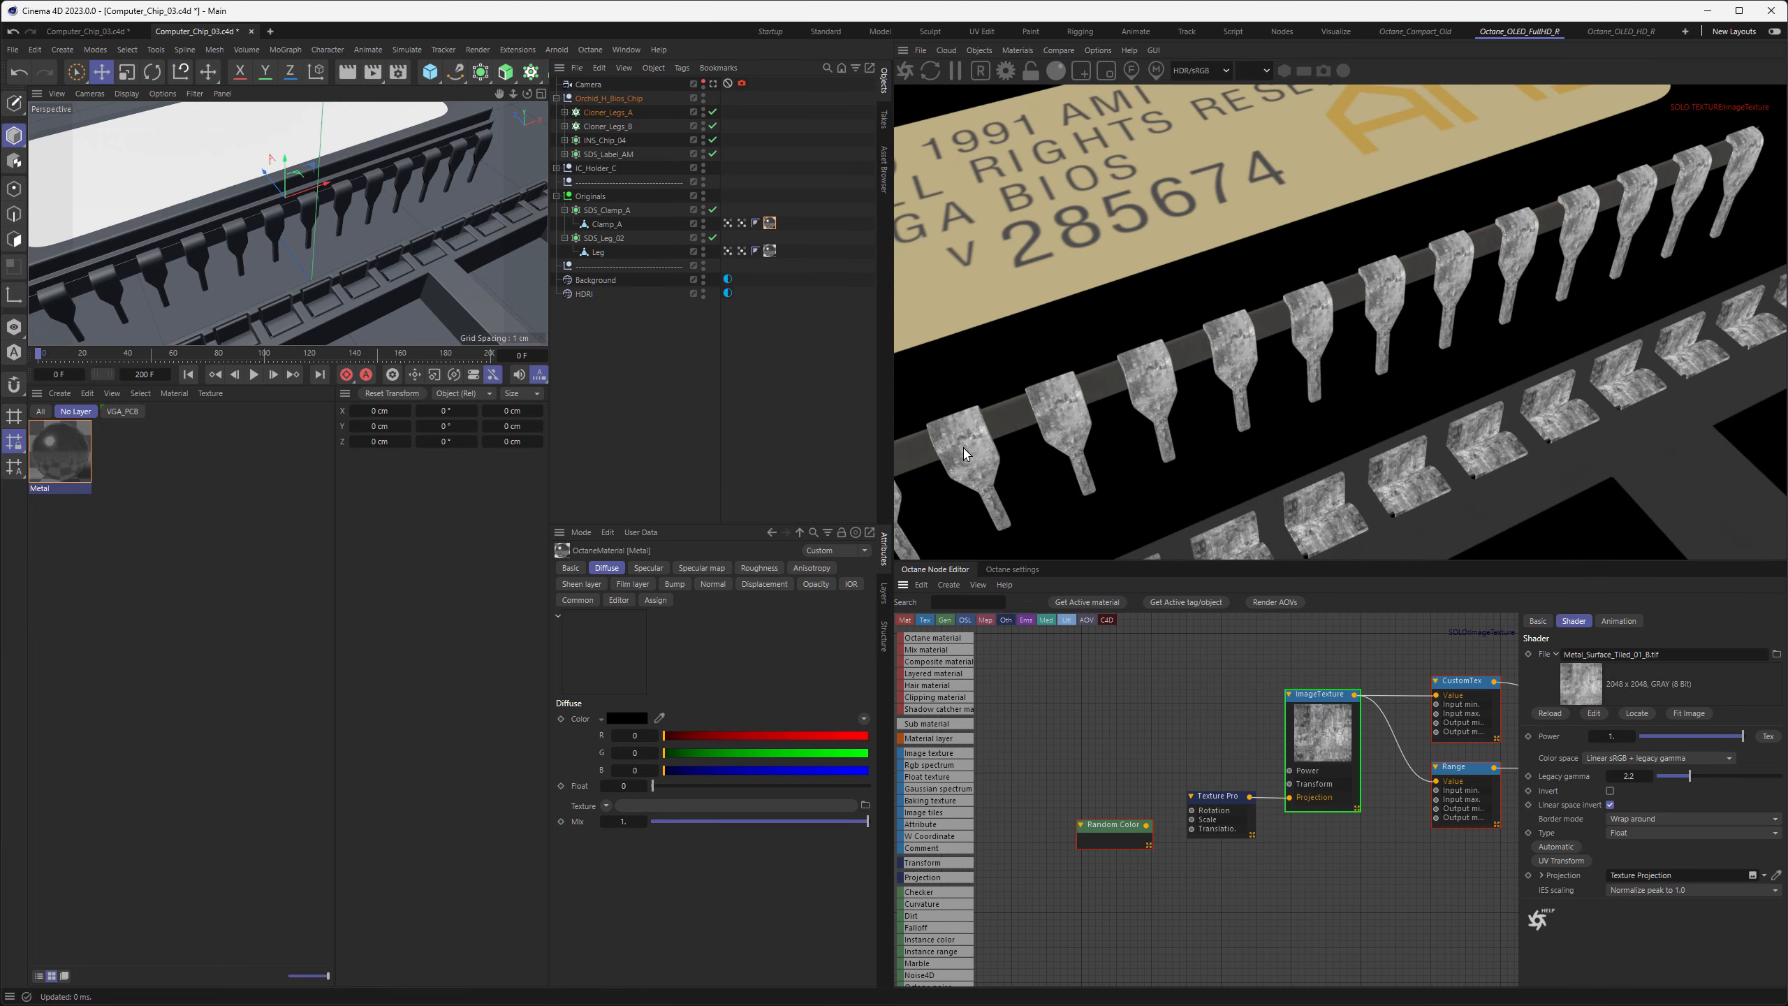
pyautogui.click(1119, 838)
pyautogui.moveTo(1149, 826)
pyautogui.mouseDown()
pyautogui.moveTo(1197, 837)
pyautogui.moveTo(1125, 829)
pyautogui.mouseUp()
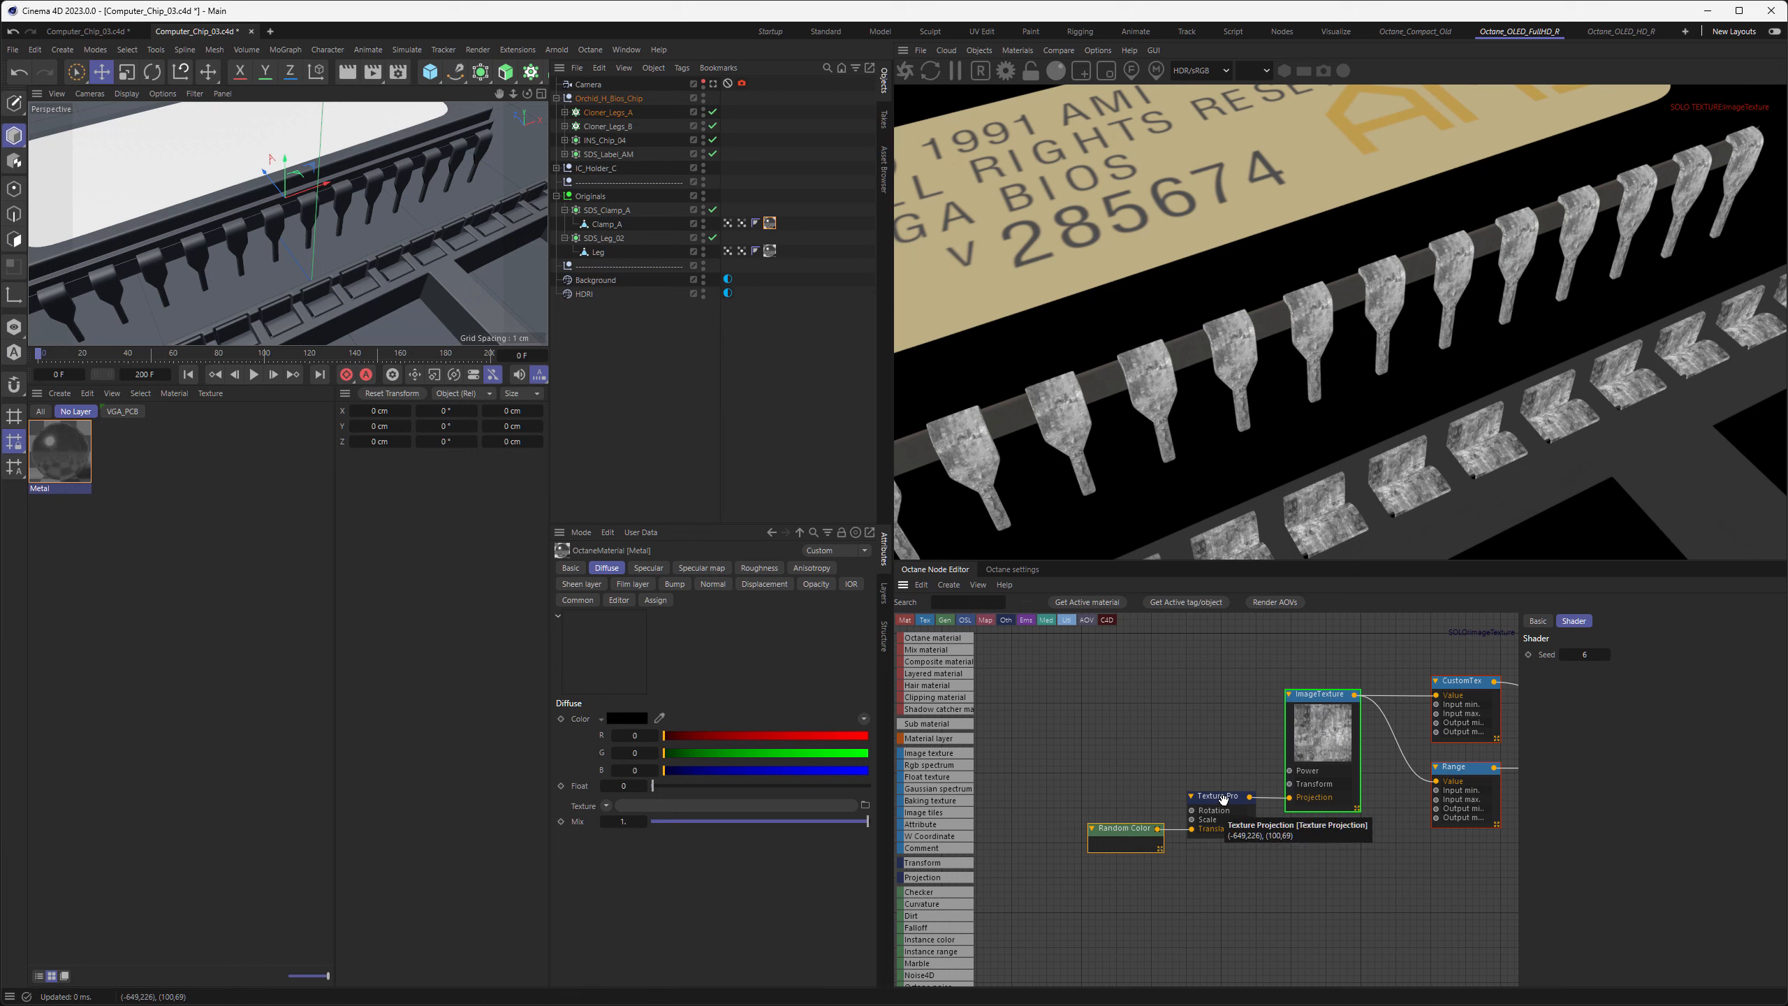
# Set the Texture Projection's Translation range.y to 1
pyautogui.click(1223, 797)
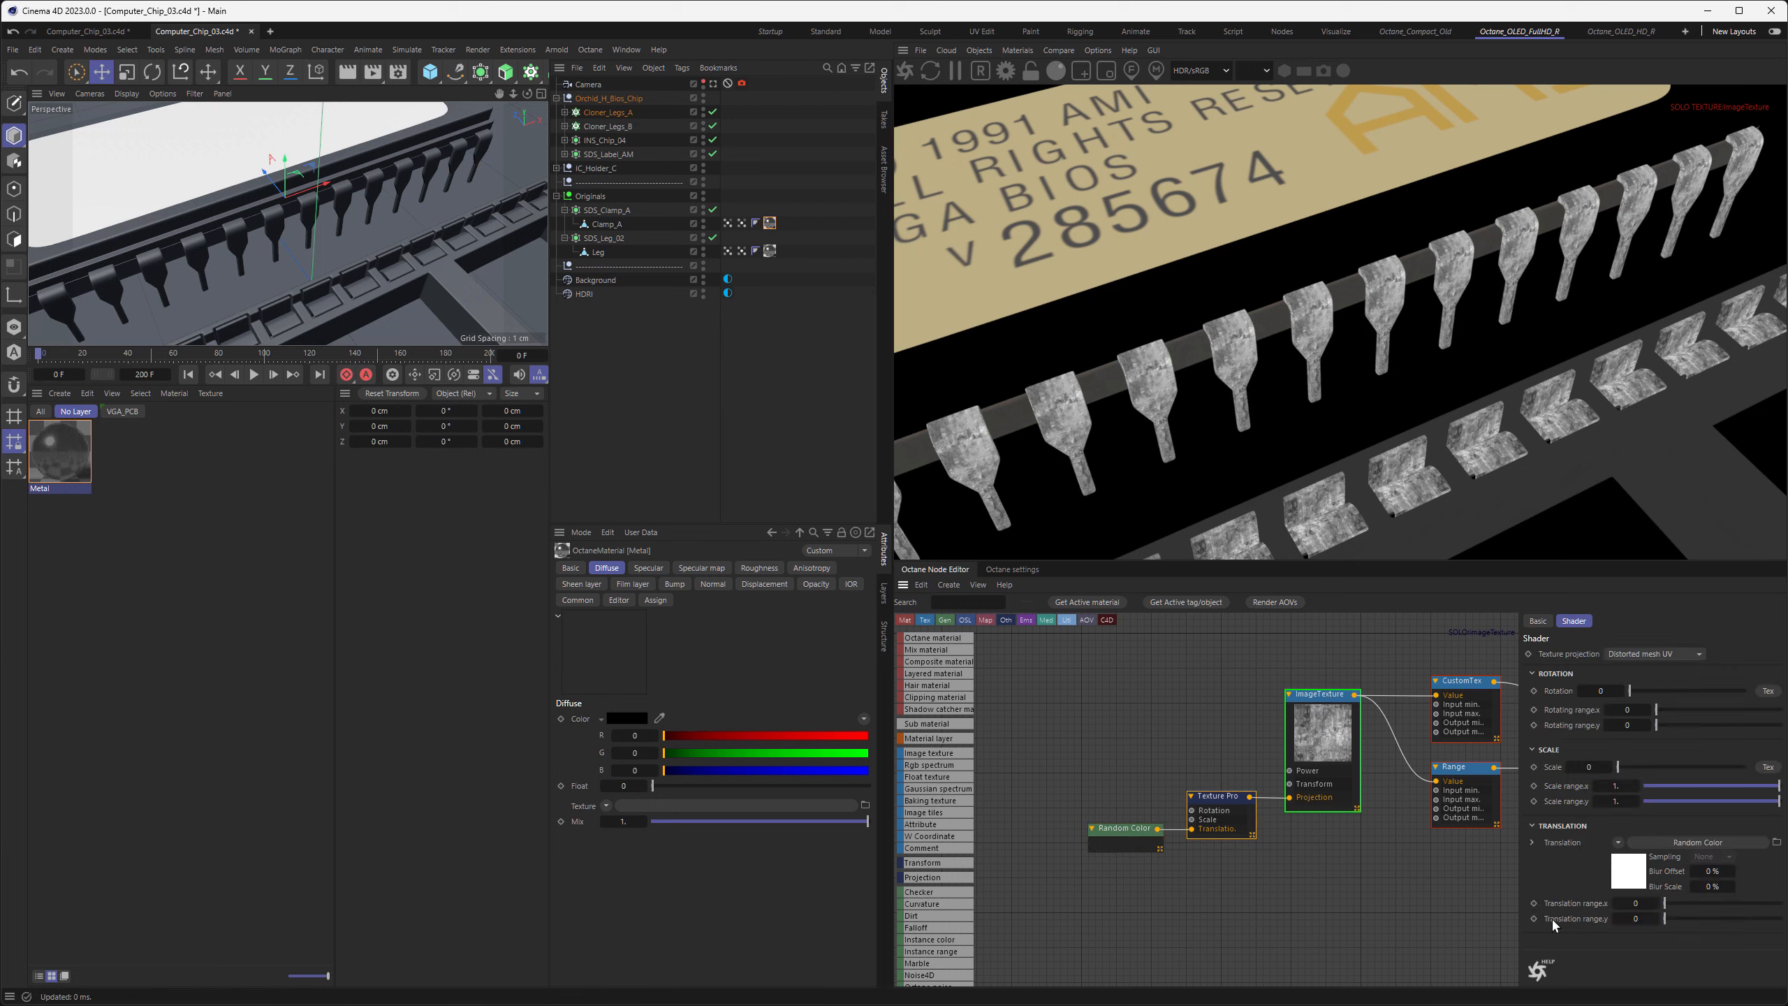
pyautogui.moveTo(1642, 917); pyautogui.dragTo(1768, 944)
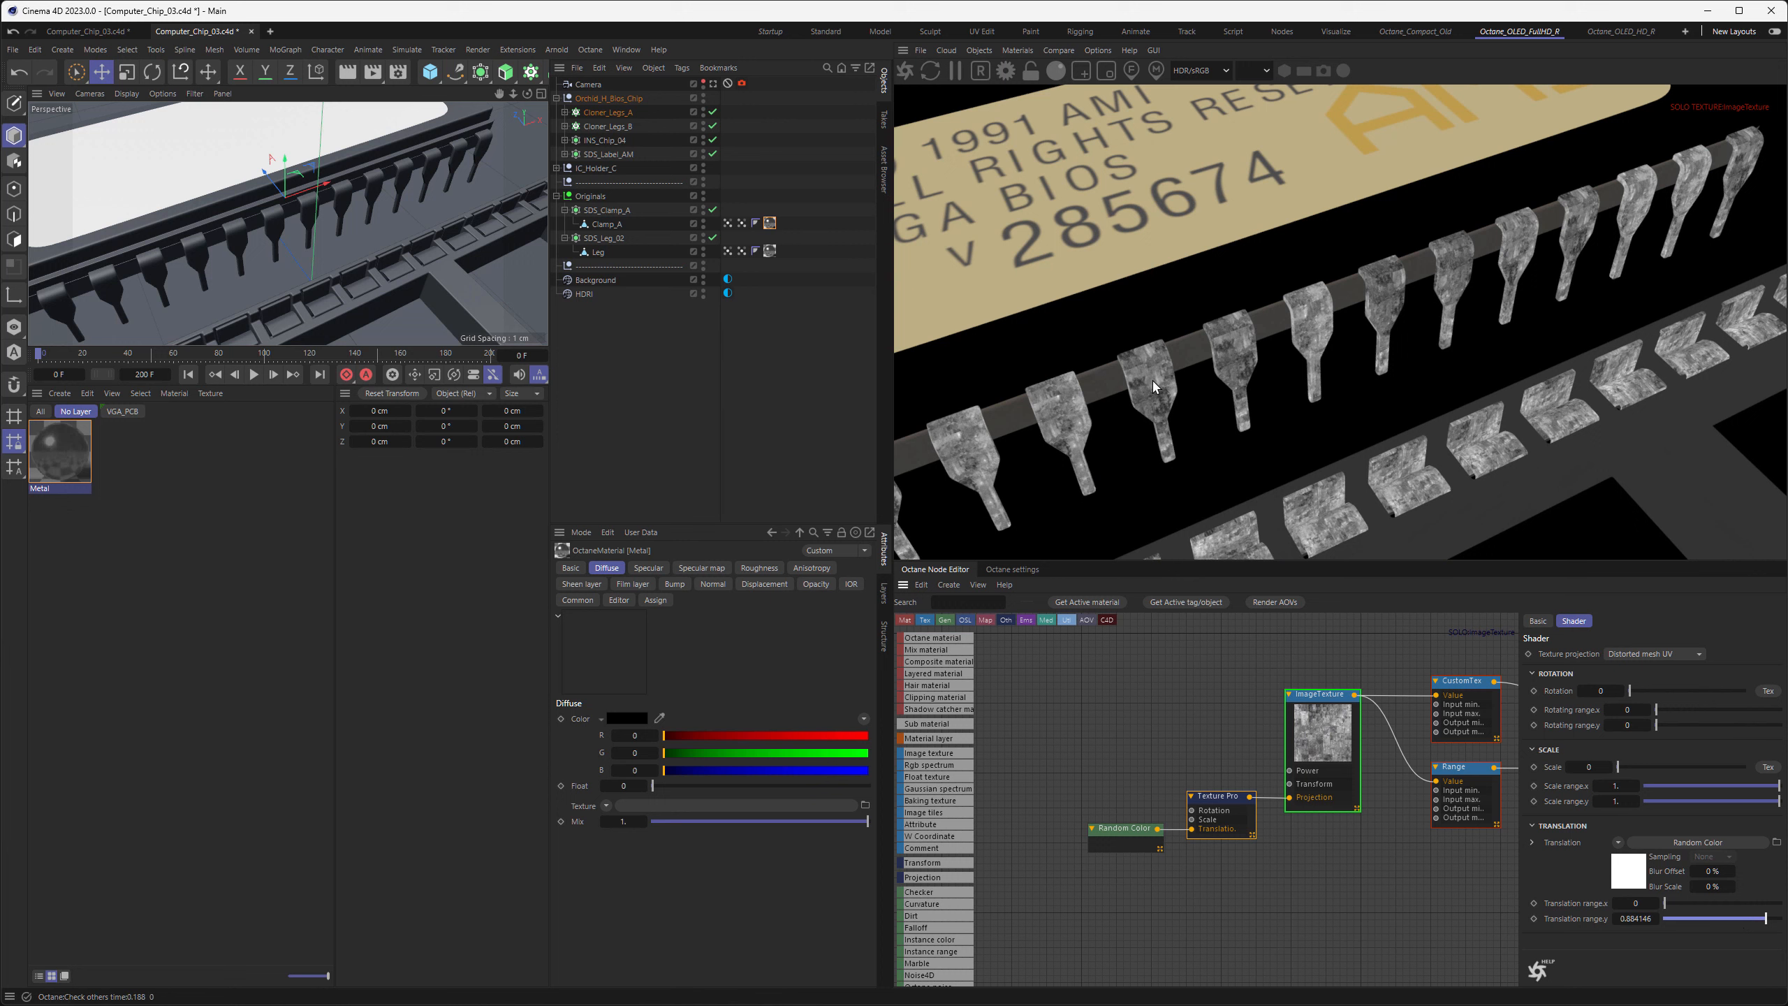
pyautogui.click(1632, 918)
pyautogui.write('1')
pyautogui.press('Return')
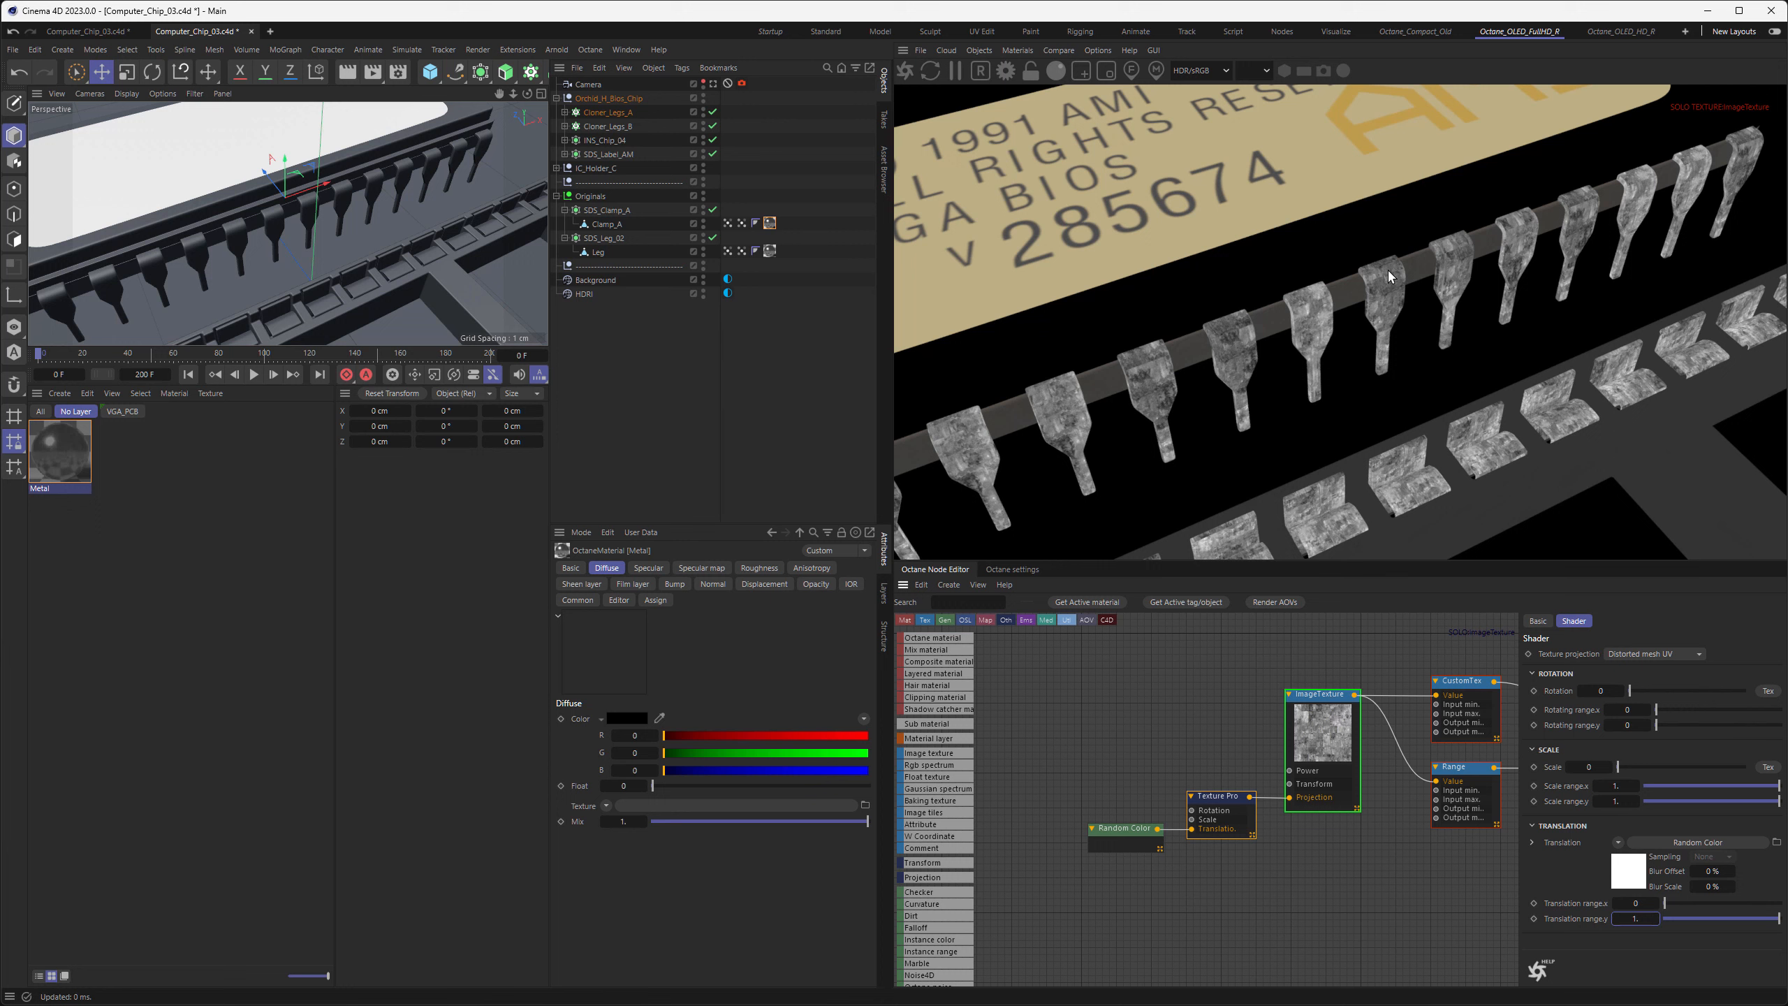
# Raise the Random Color node's seed to 12
pyautogui.click(1116, 834)
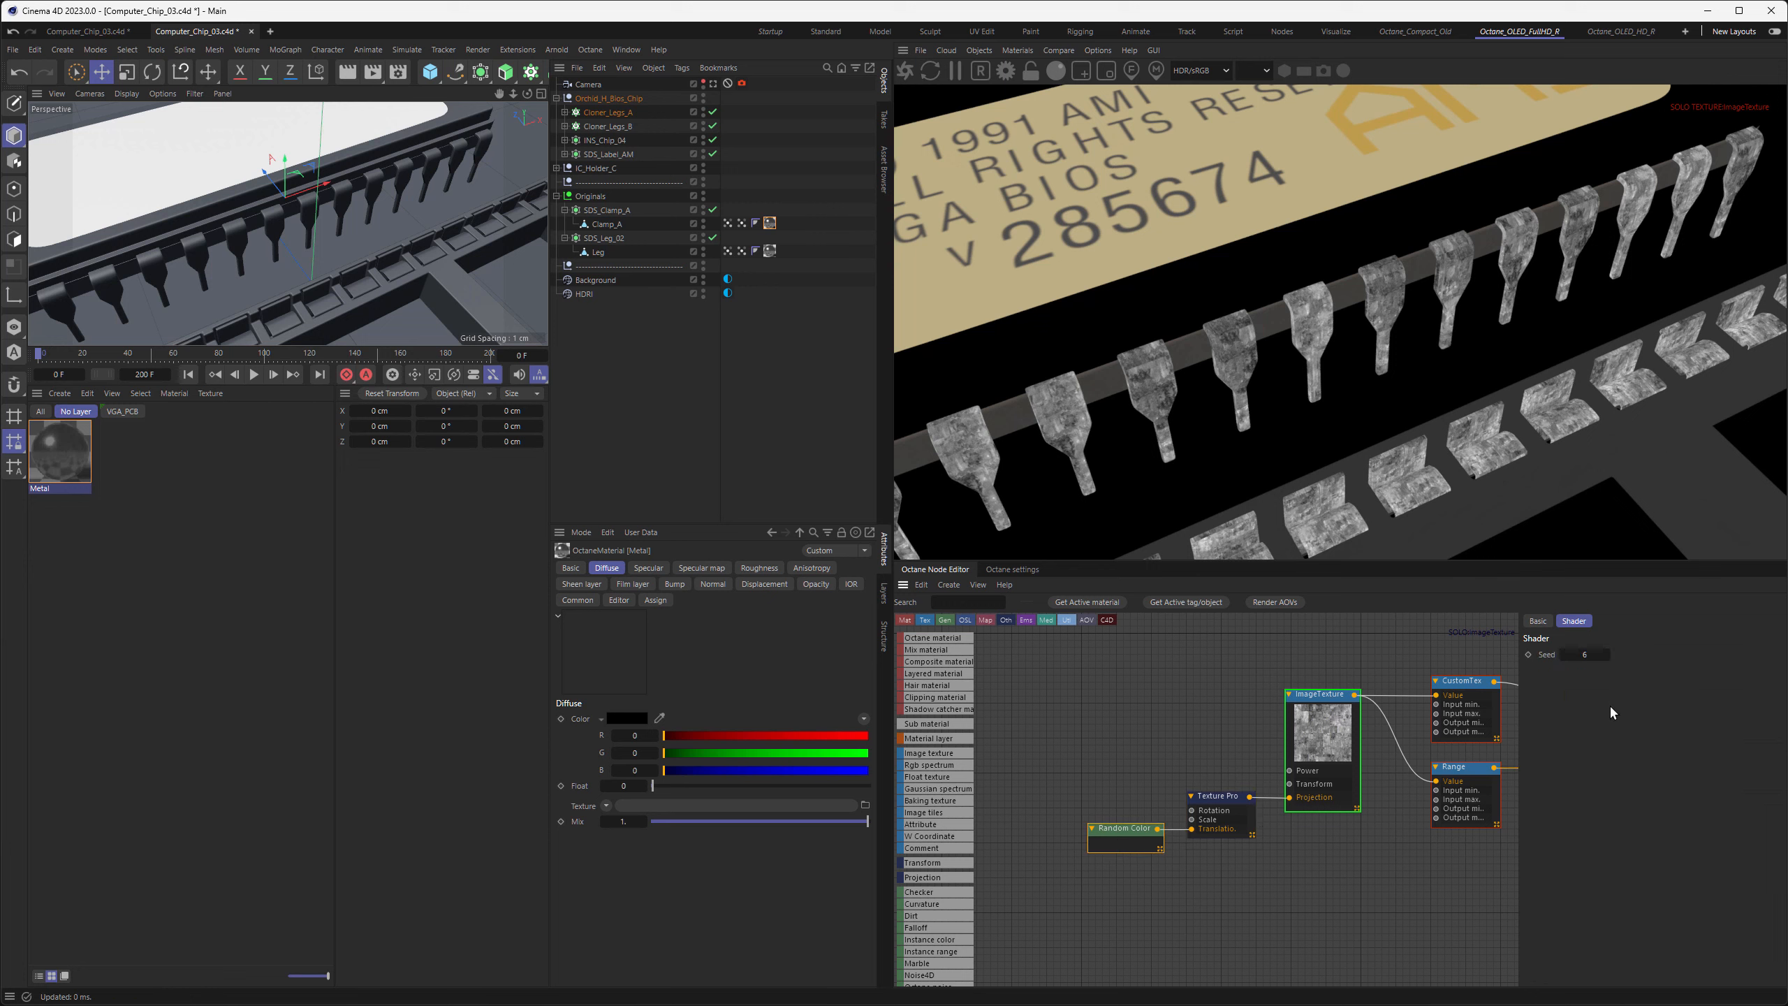
pyautogui.click(1608, 653)
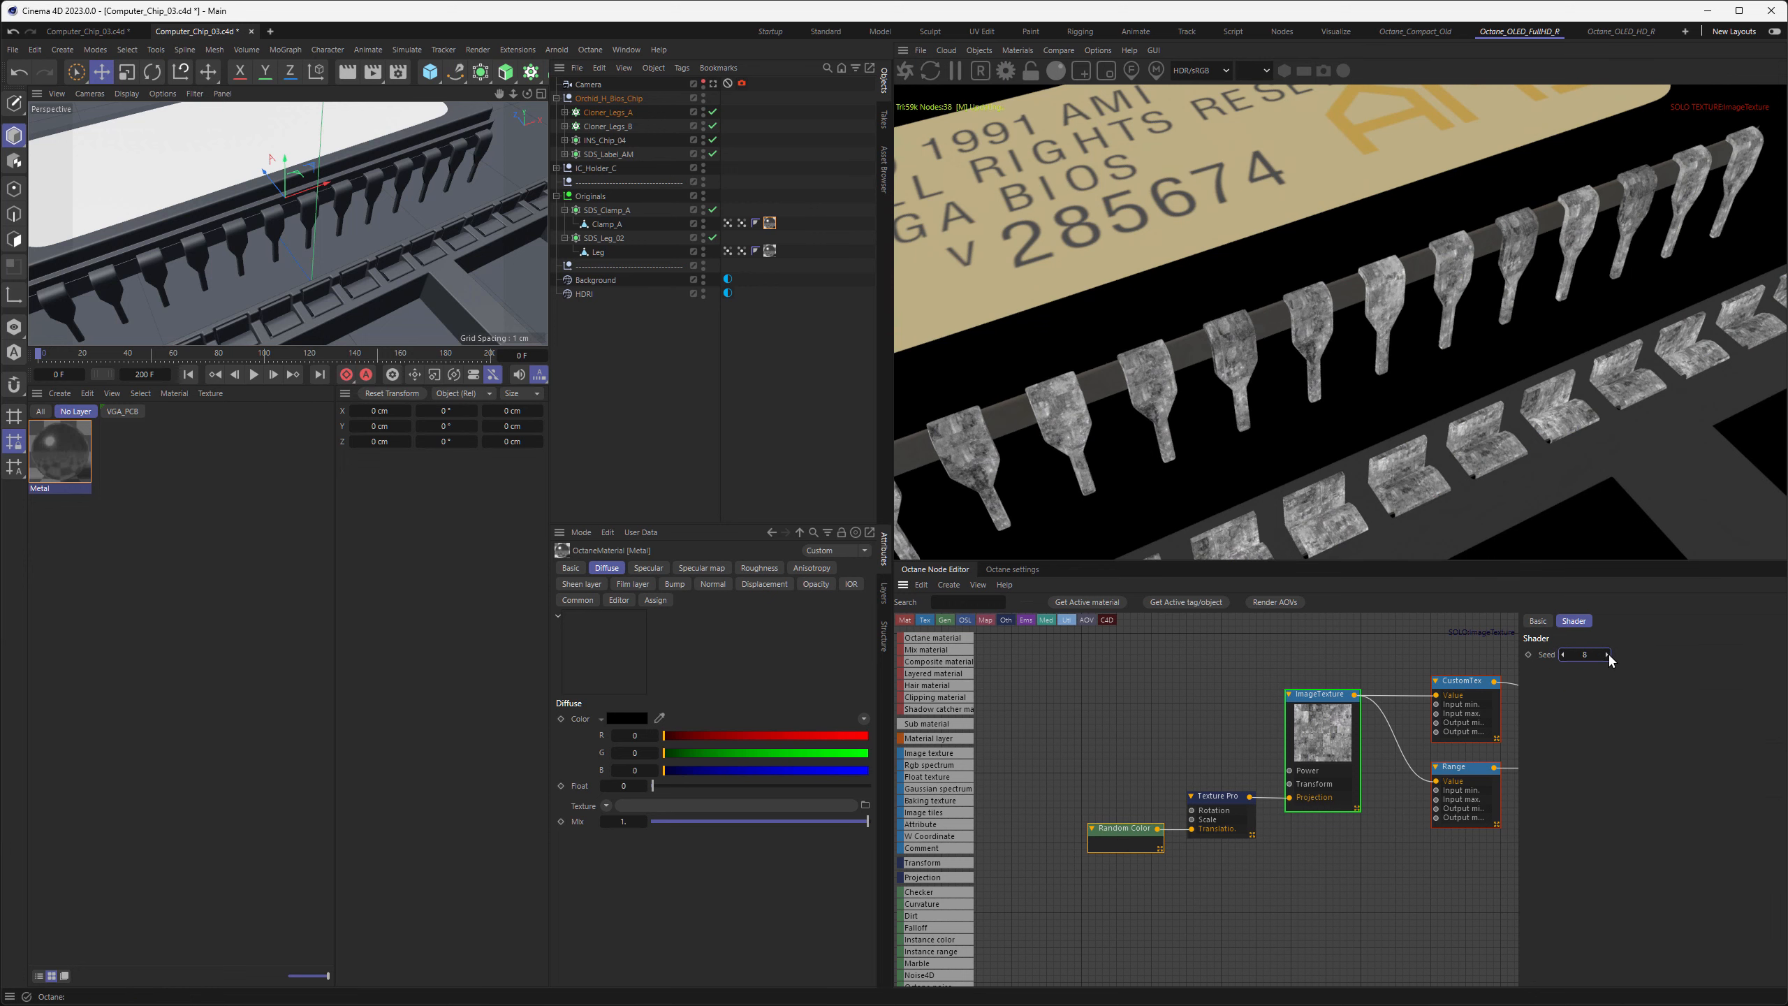
pyautogui.click(1607, 653)
pyautogui.click(1608, 653)
pyautogui.click(1607, 653)
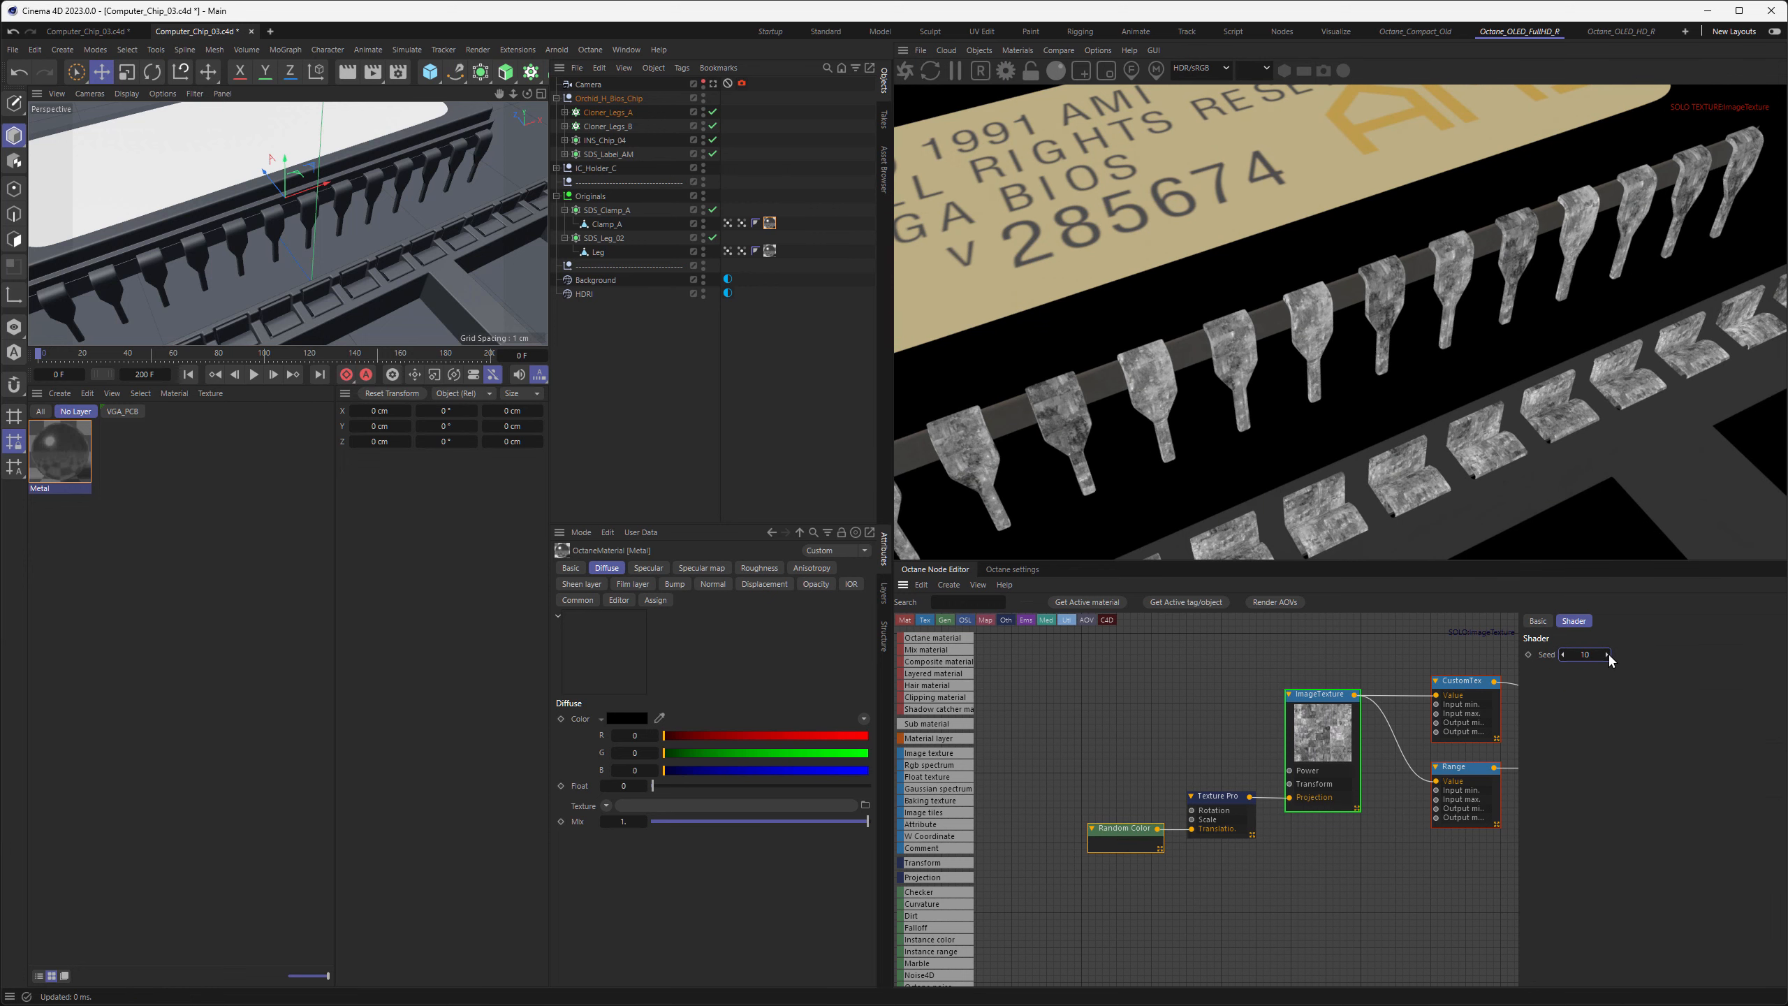
pyautogui.click(1608, 653)
pyautogui.click(1608, 653)
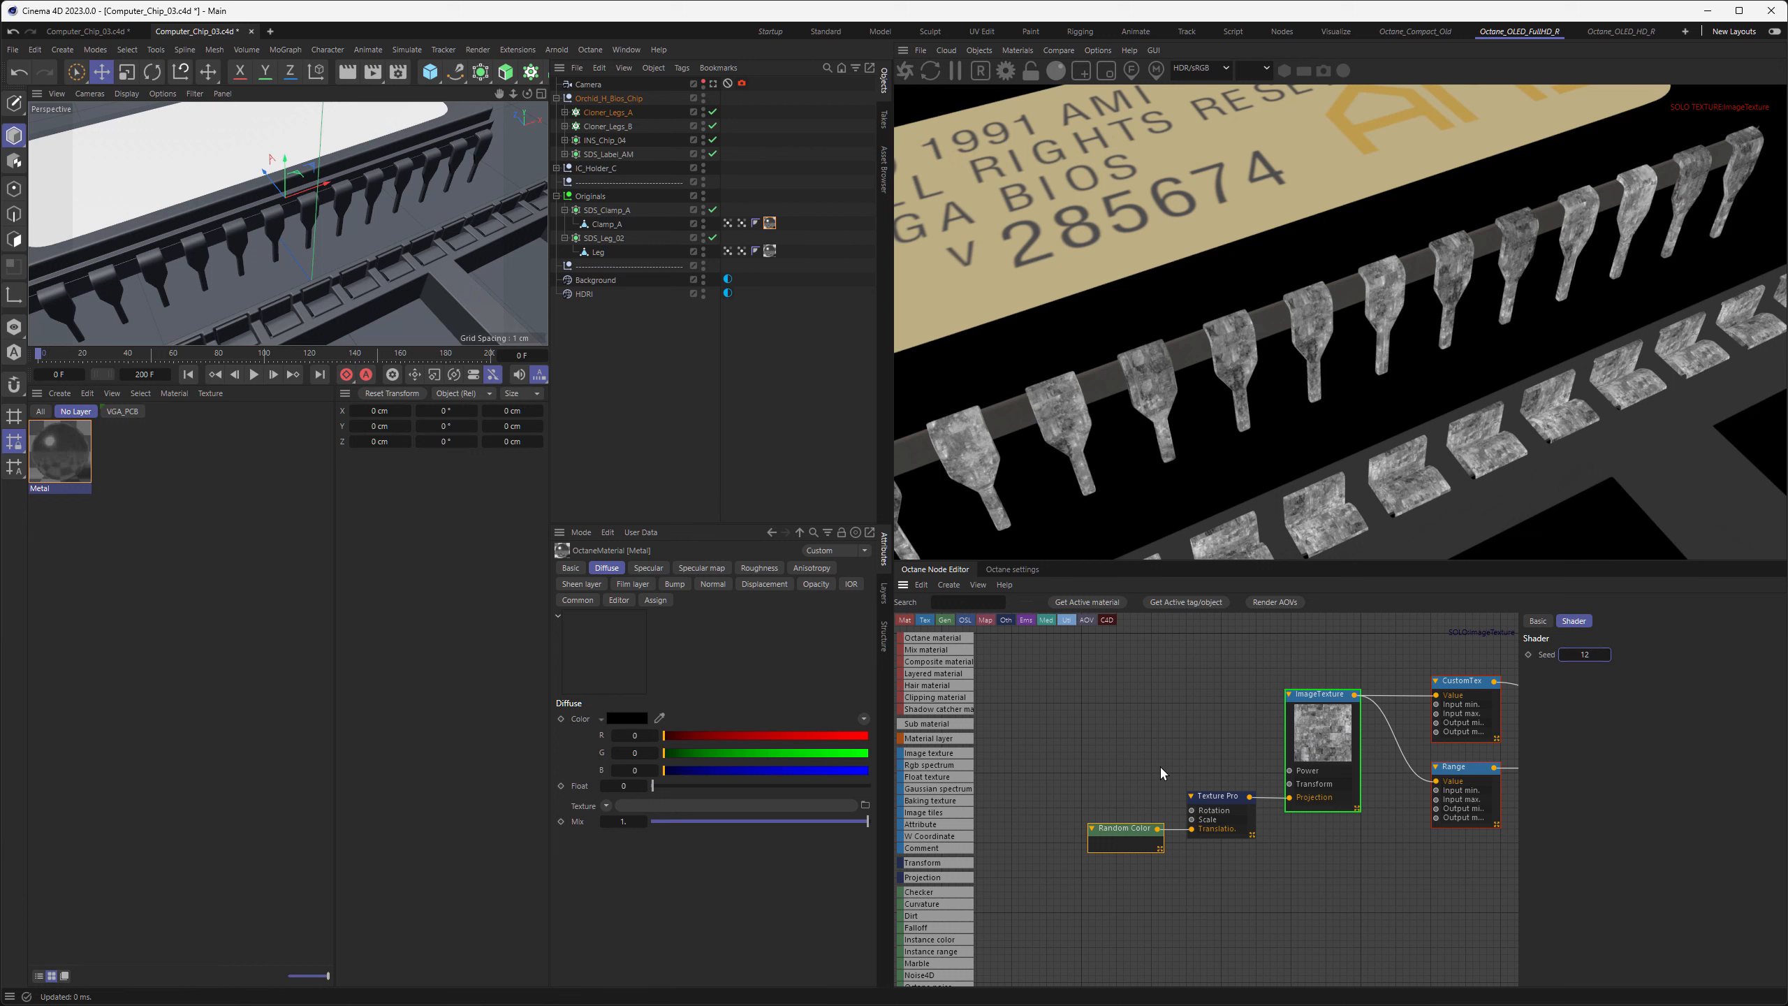
# Connect Random Color to the Texture Projection's Scale and Rotation inputs, with Scale range.y set to 2 and Rotation range.y set to 360
pyautogui.moveTo(1158, 828); pyautogui.dragTo(1190, 822)
pyautogui.click(1222, 797)
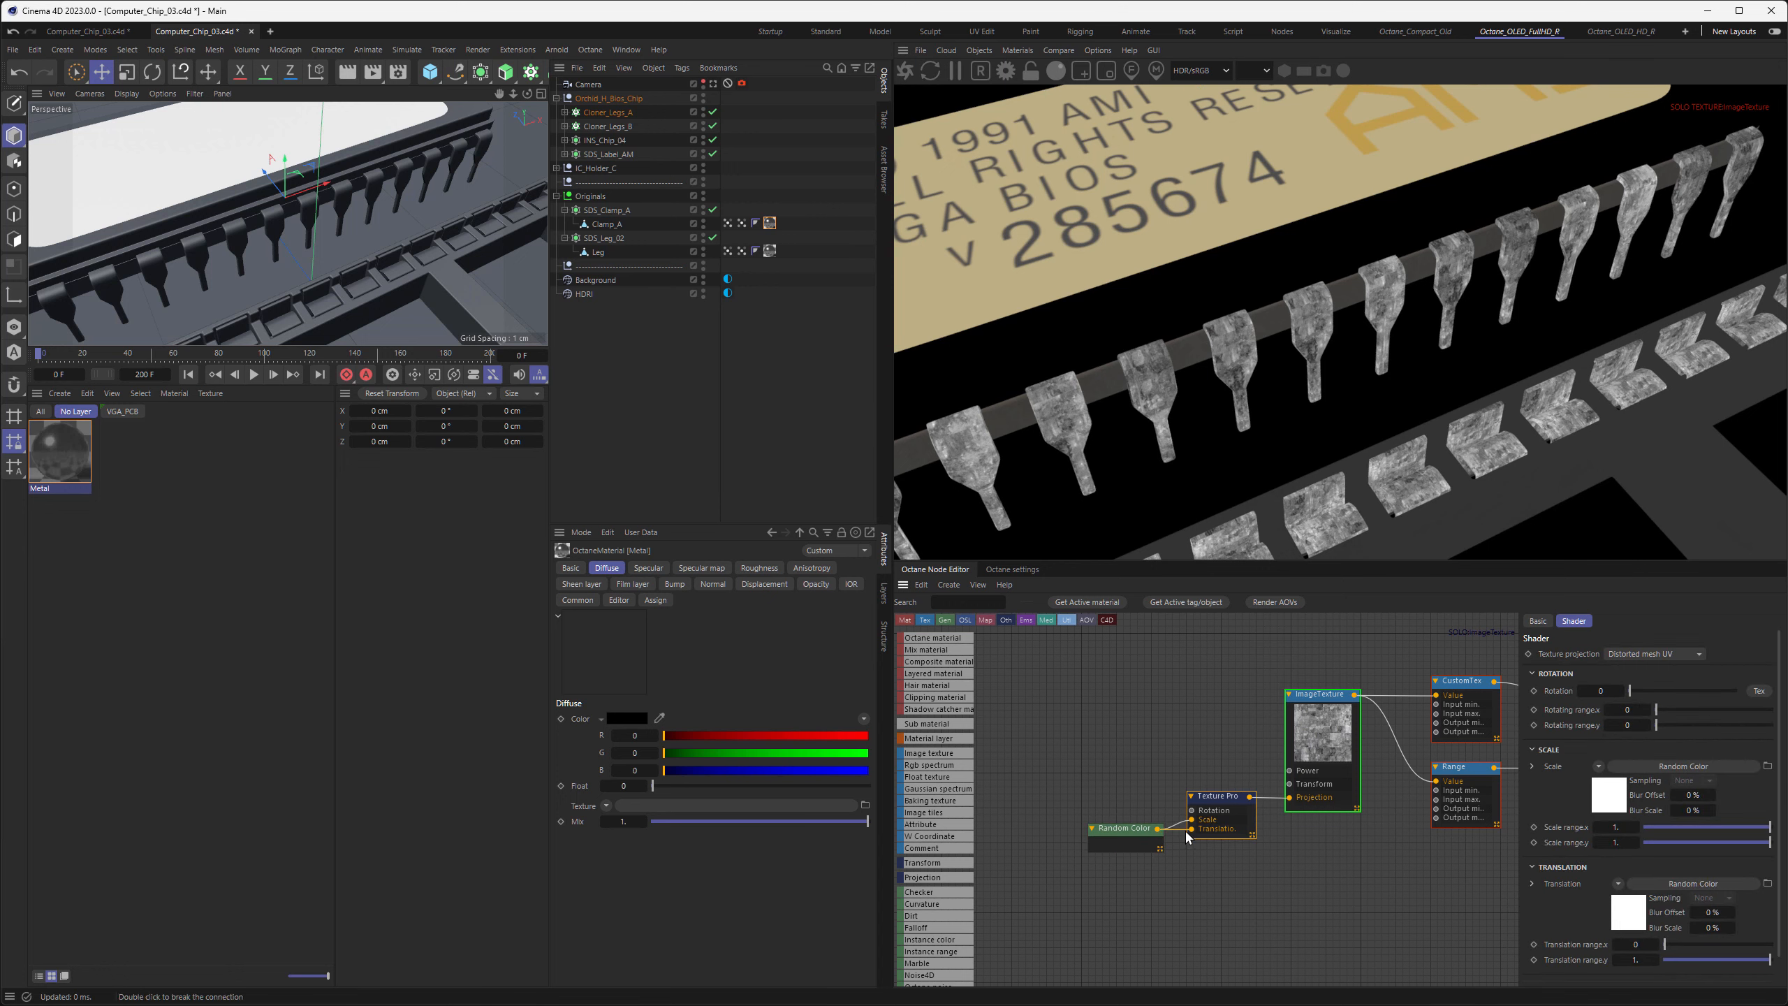
pyautogui.write('2')
pyautogui.press('Return')
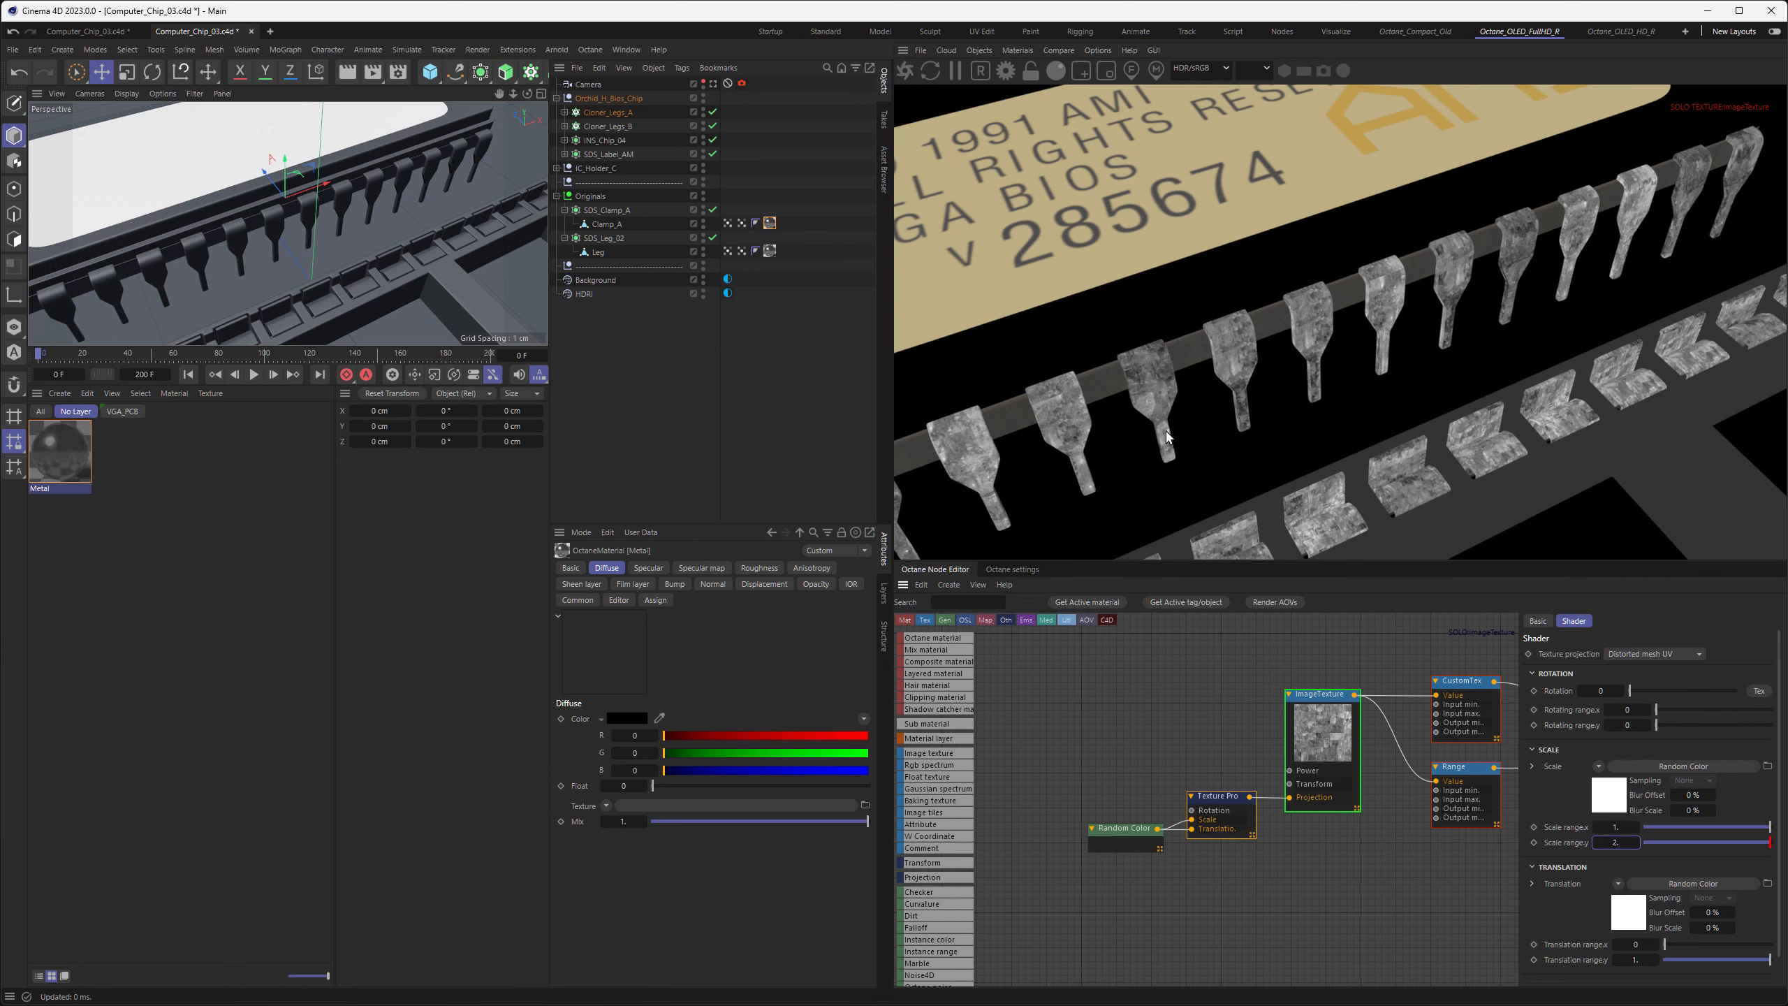
pyautogui.moveTo(1159, 831); pyautogui.dragTo(1192, 811)
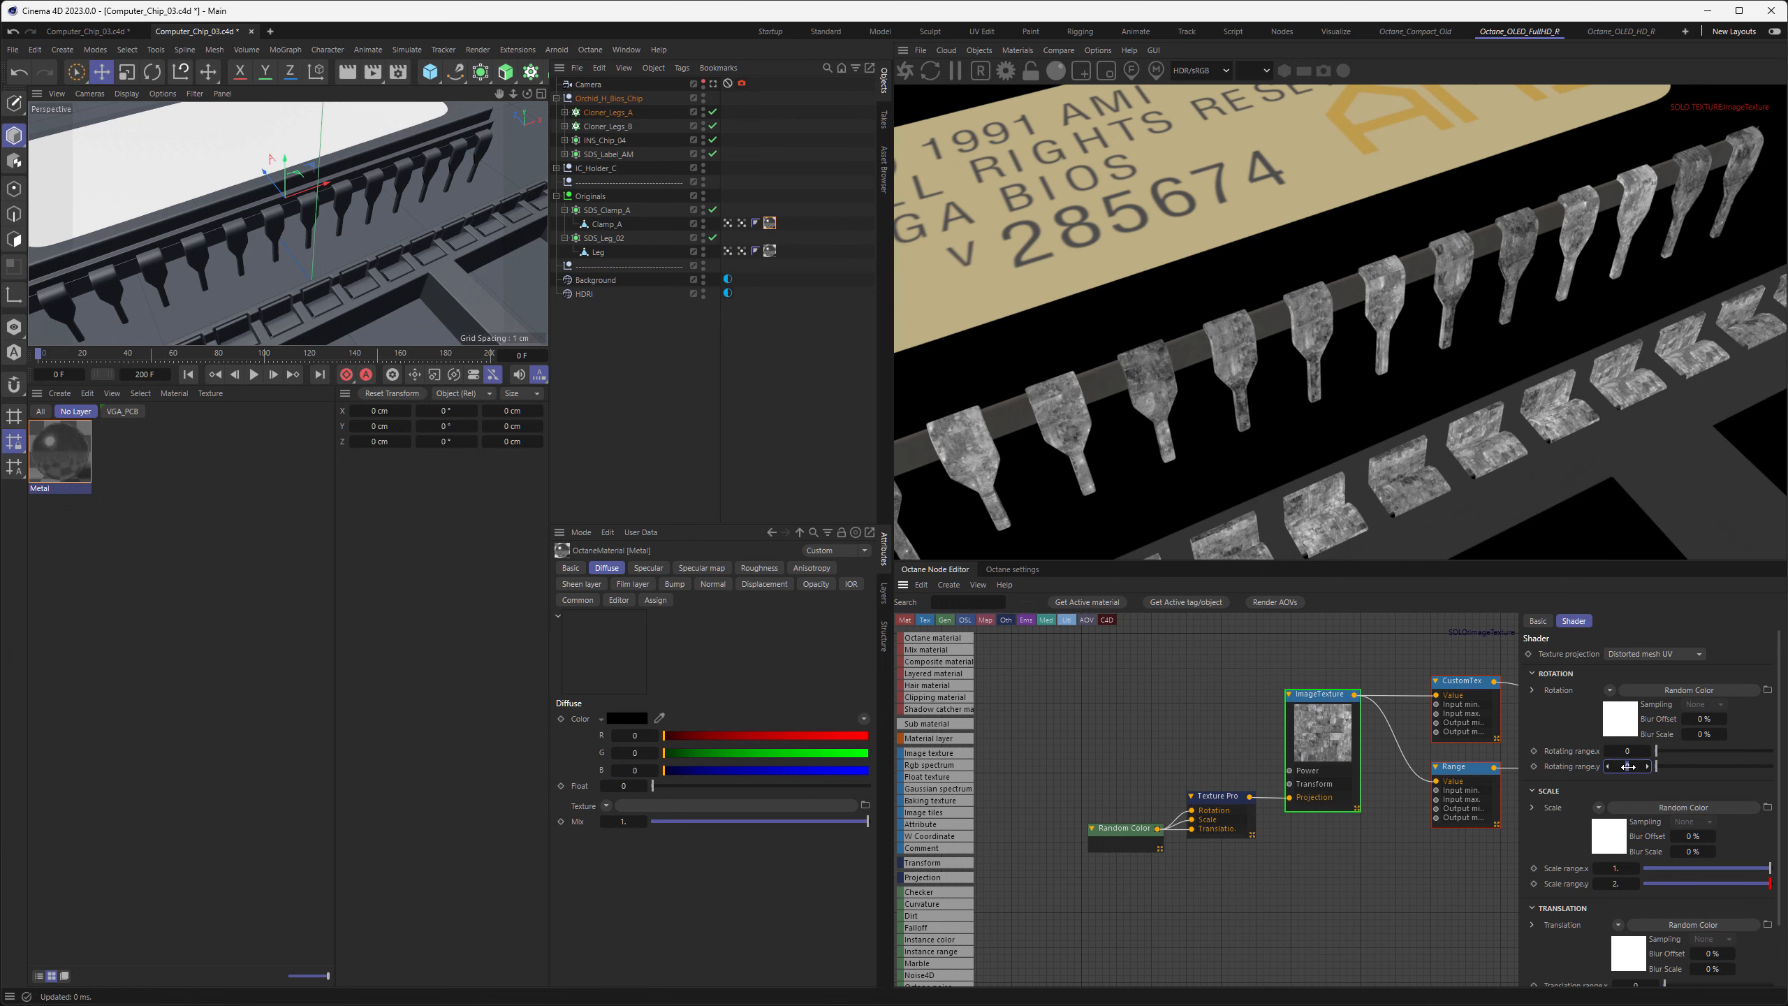
pyautogui.press('Return')
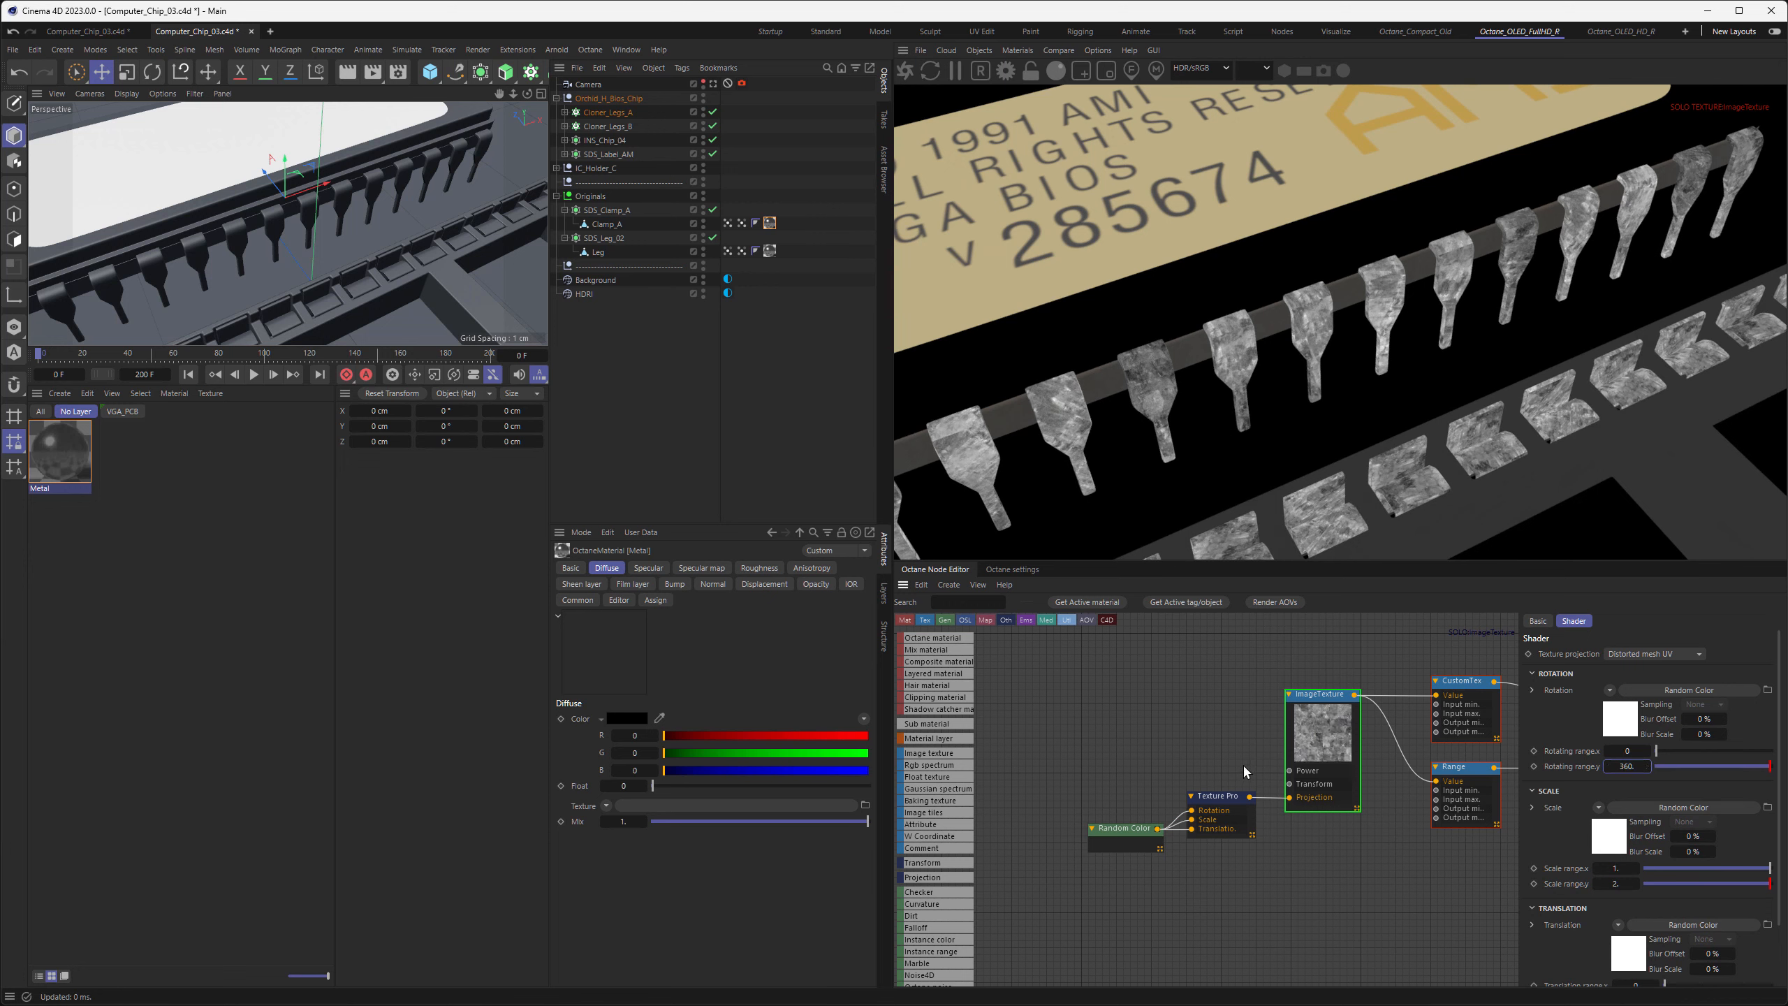
# Turn off solo for the metal's image texture node and open the Texture Projection's Rotation range.y value
pyautogui.moveTo(1234, 736); pyautogui.dragTo(1193, 719, button='middle')
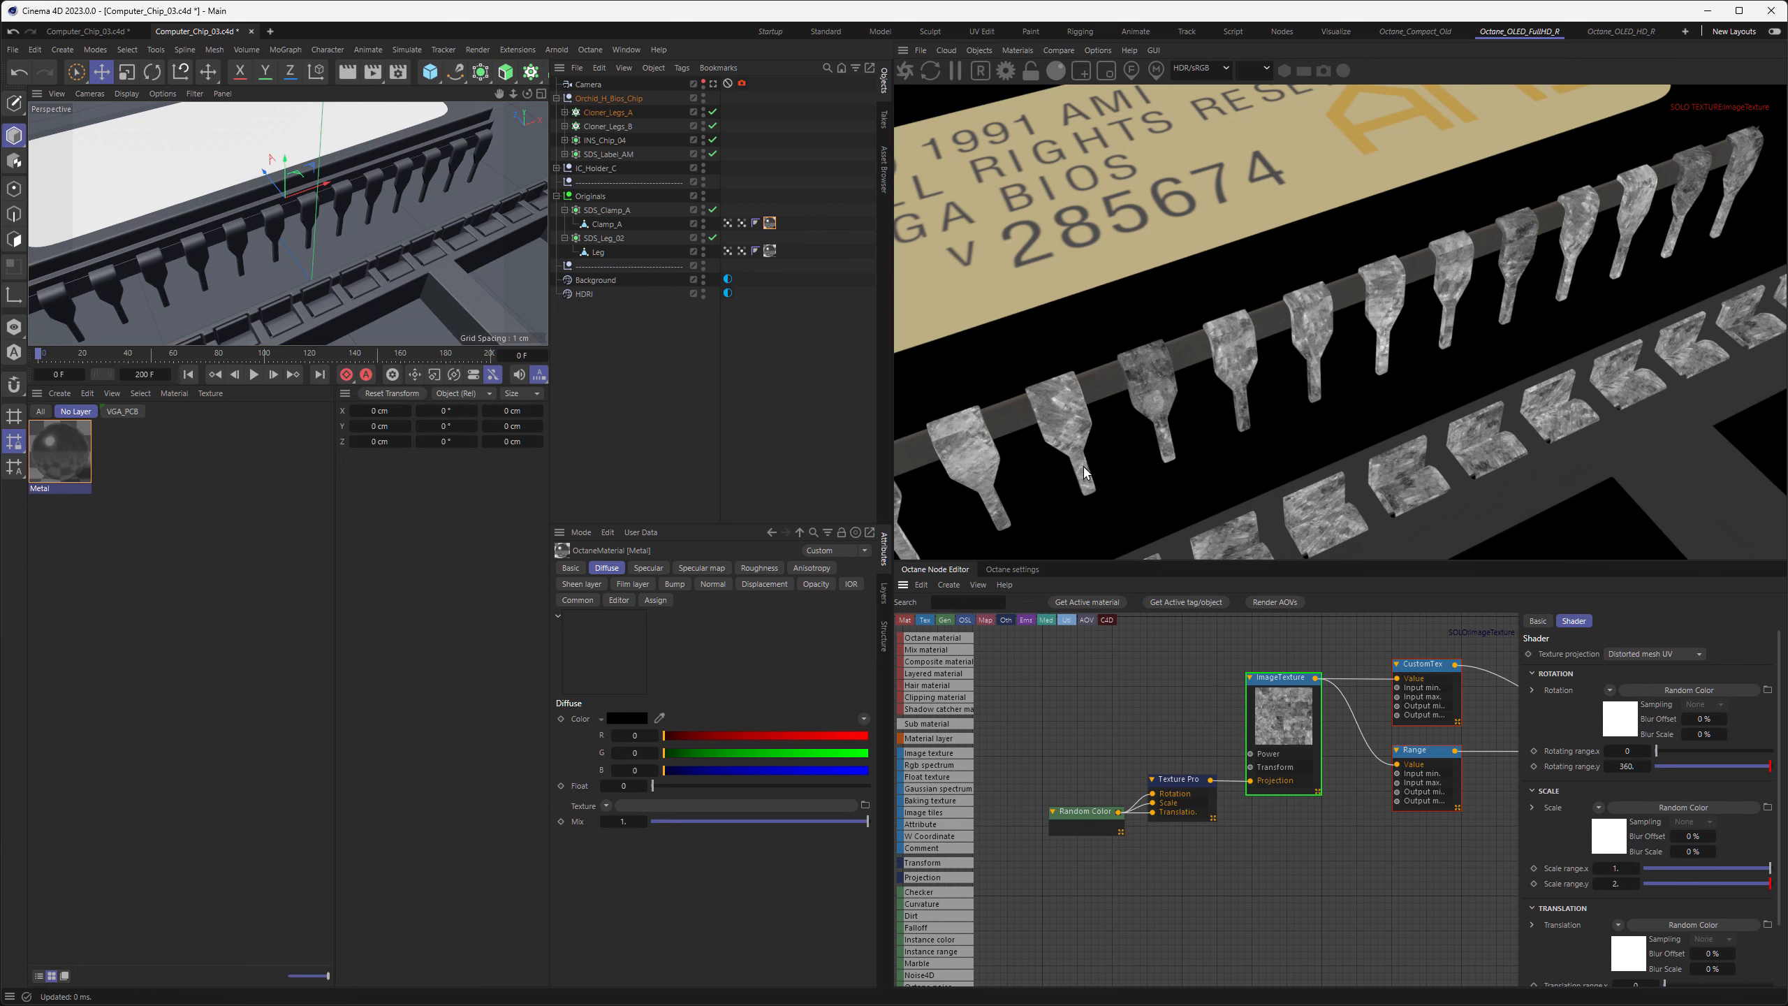
pyautogui.rightClick(1284, 714)
pyautogui.click(1320, 745)
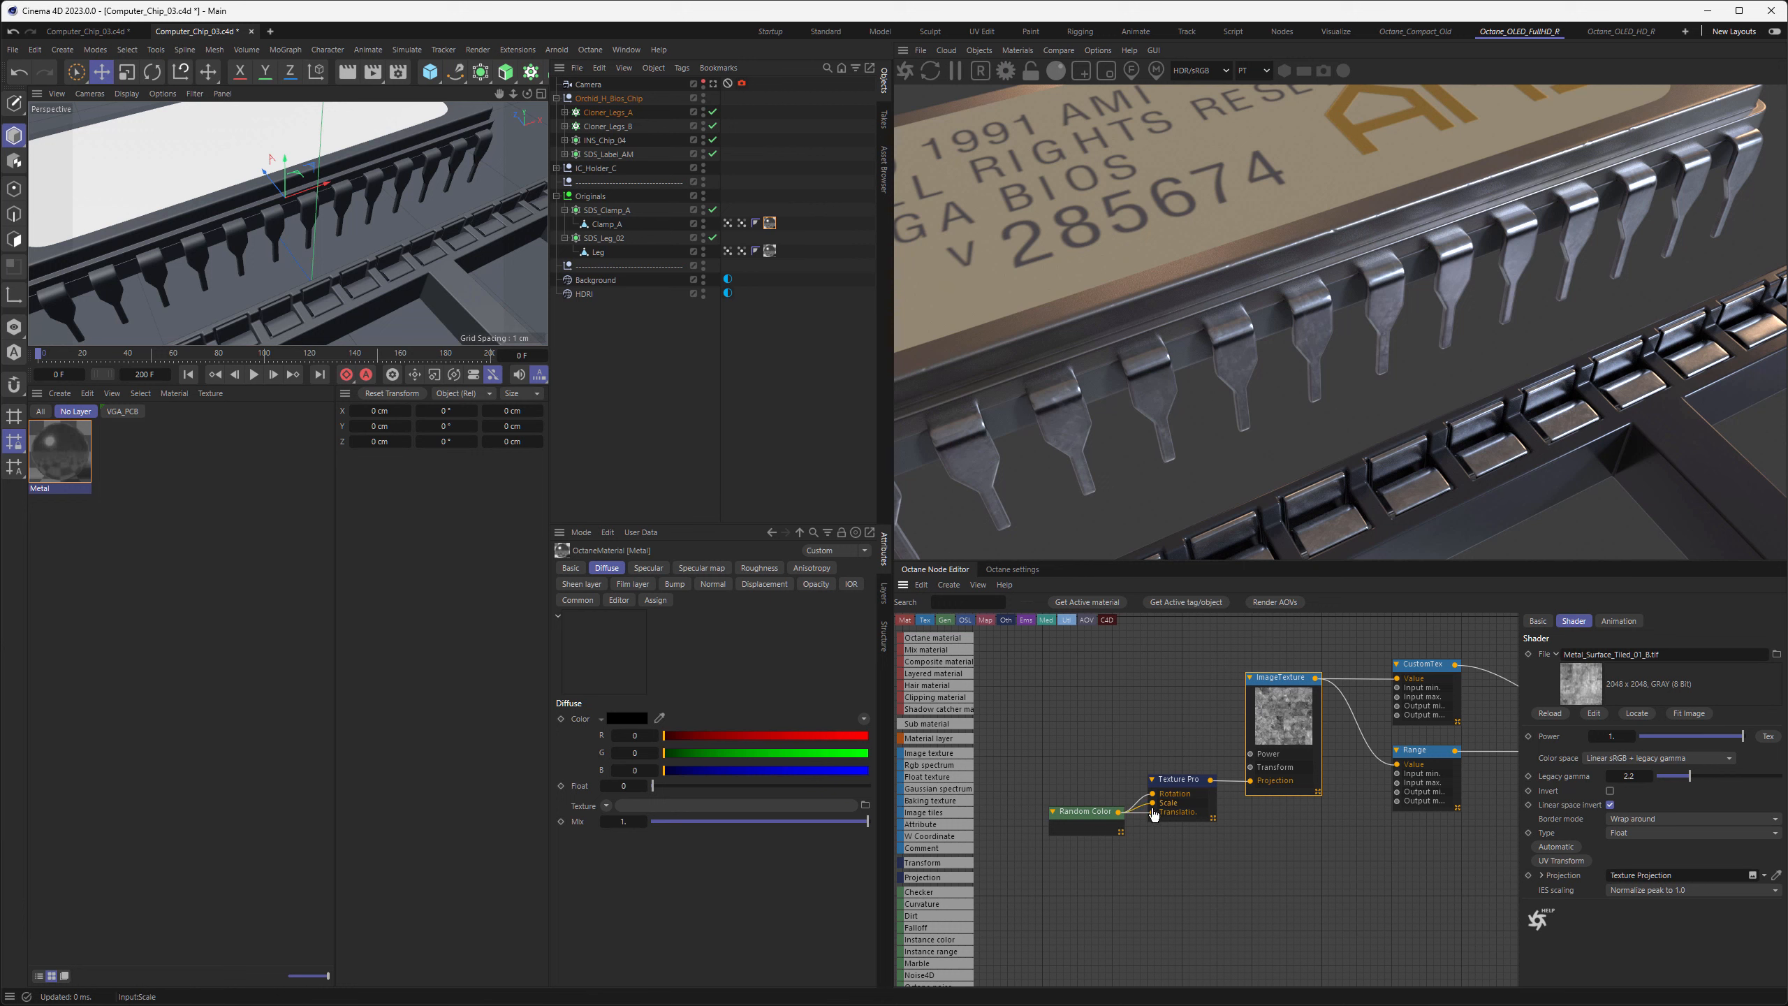
pyautogui.click(1185, 780)
pyautogui.doubleClick(1626, 766)
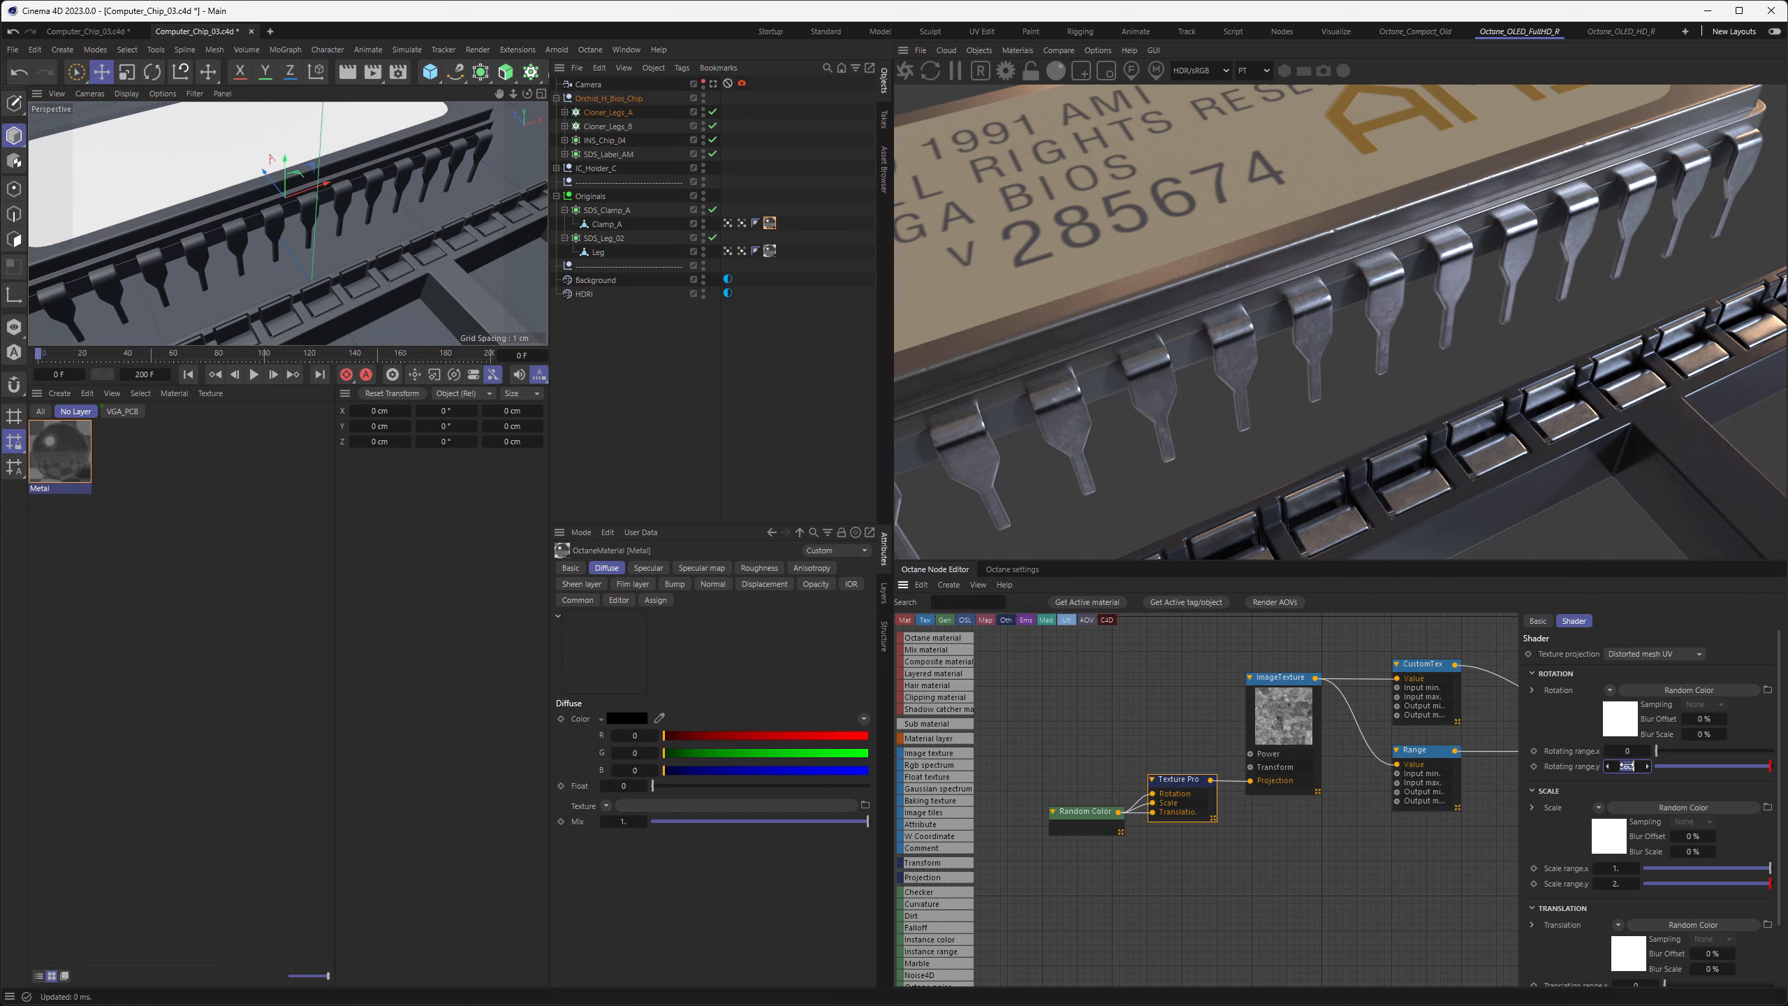
pyautogui.press('Return')
pyautogui.moveTo(1301, 819); pyautogui.dragTo(1372, 776, button='middle')
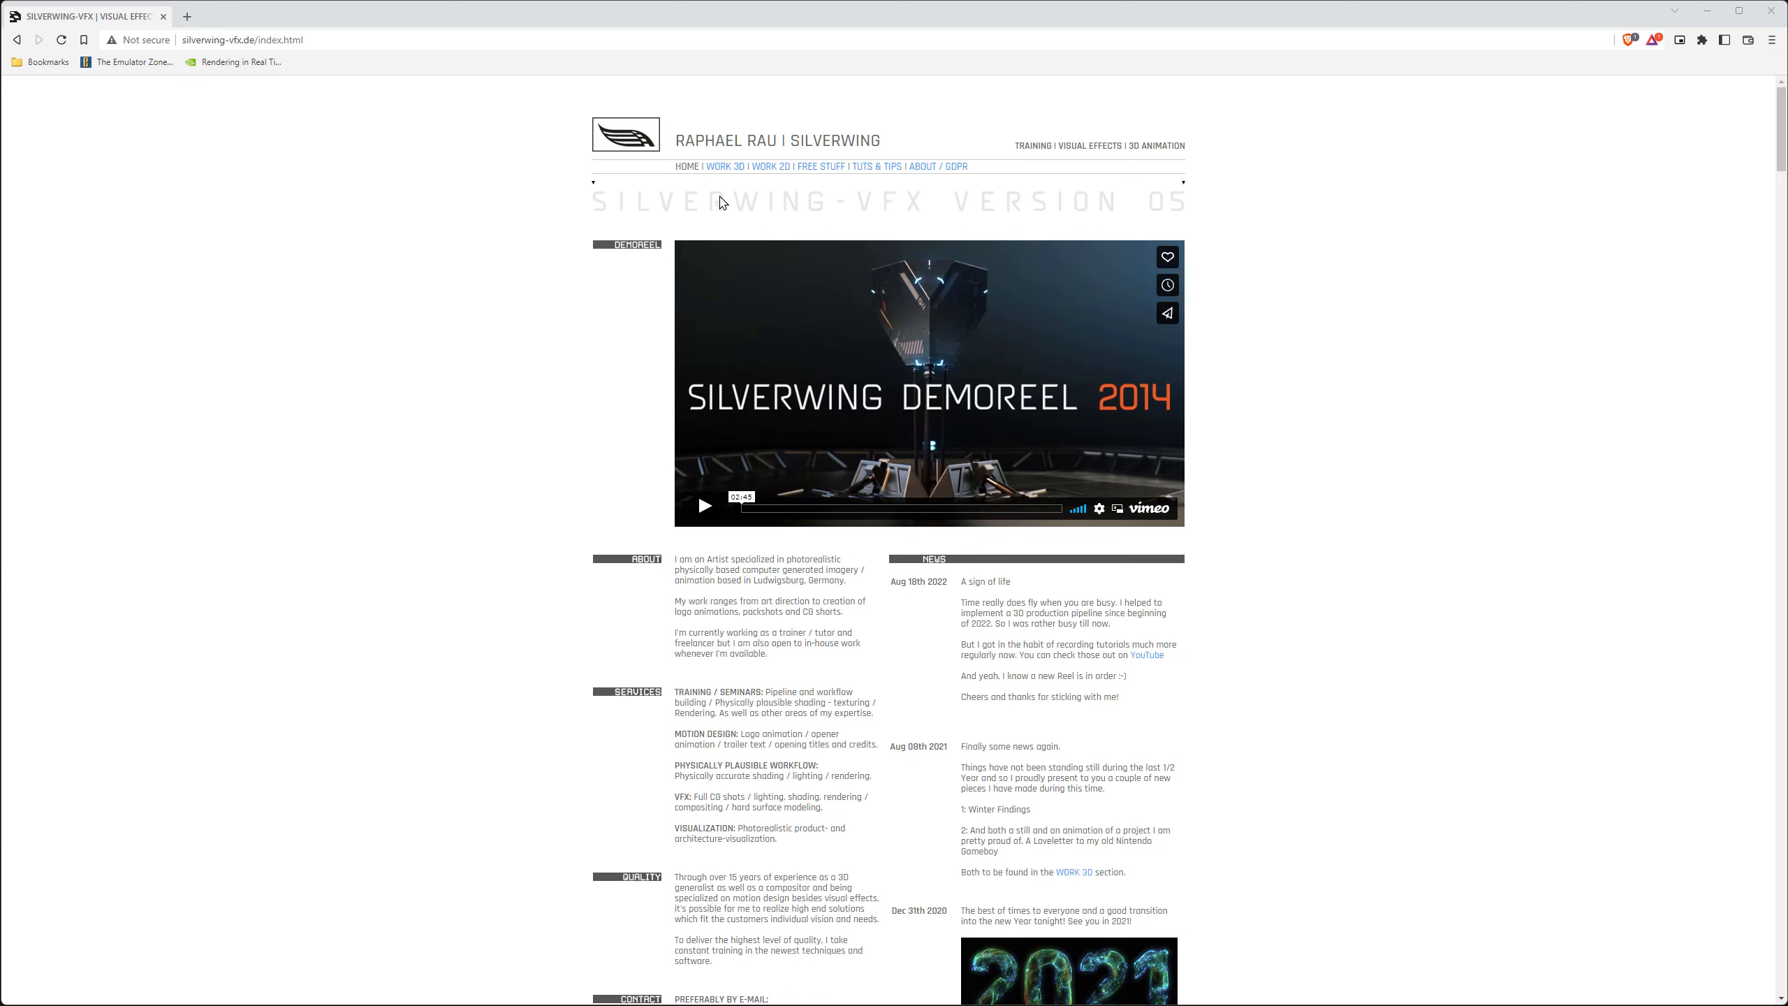
# Switch to the browser and open the OSL Repository from the Free Stuff page of silverwing-vfx.de
pyautogui.click(821, 167)
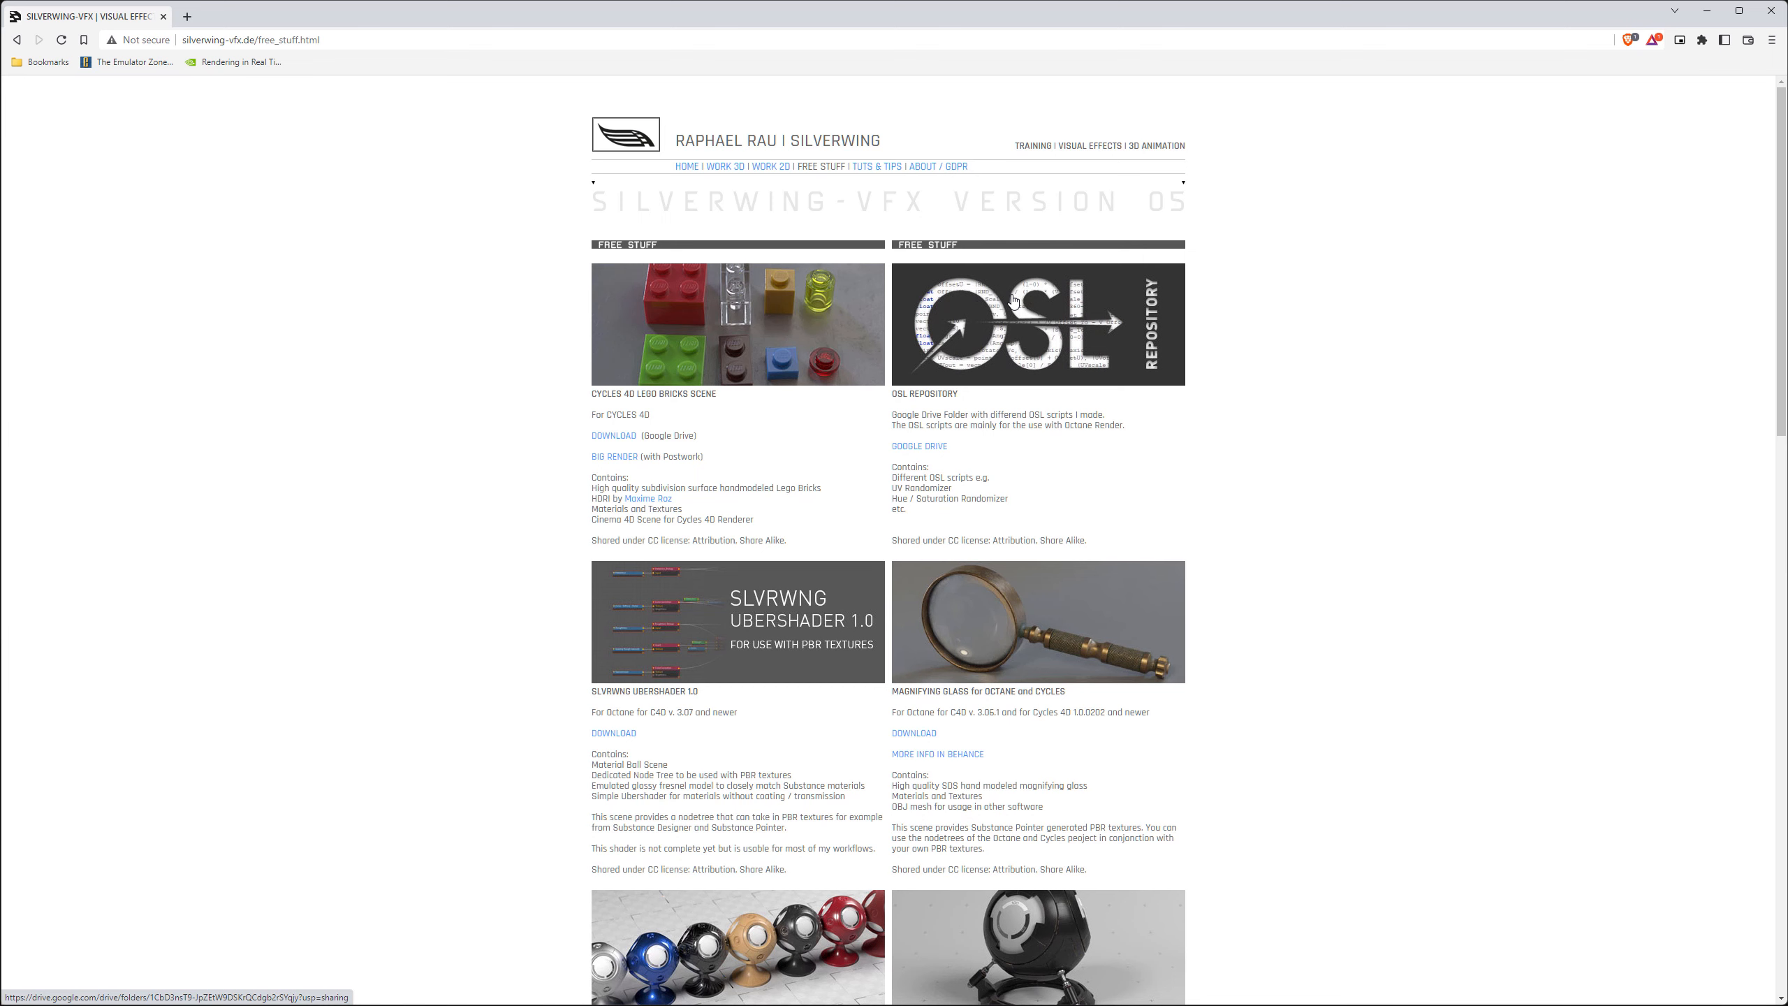
pyautogui.click(1013, 301)
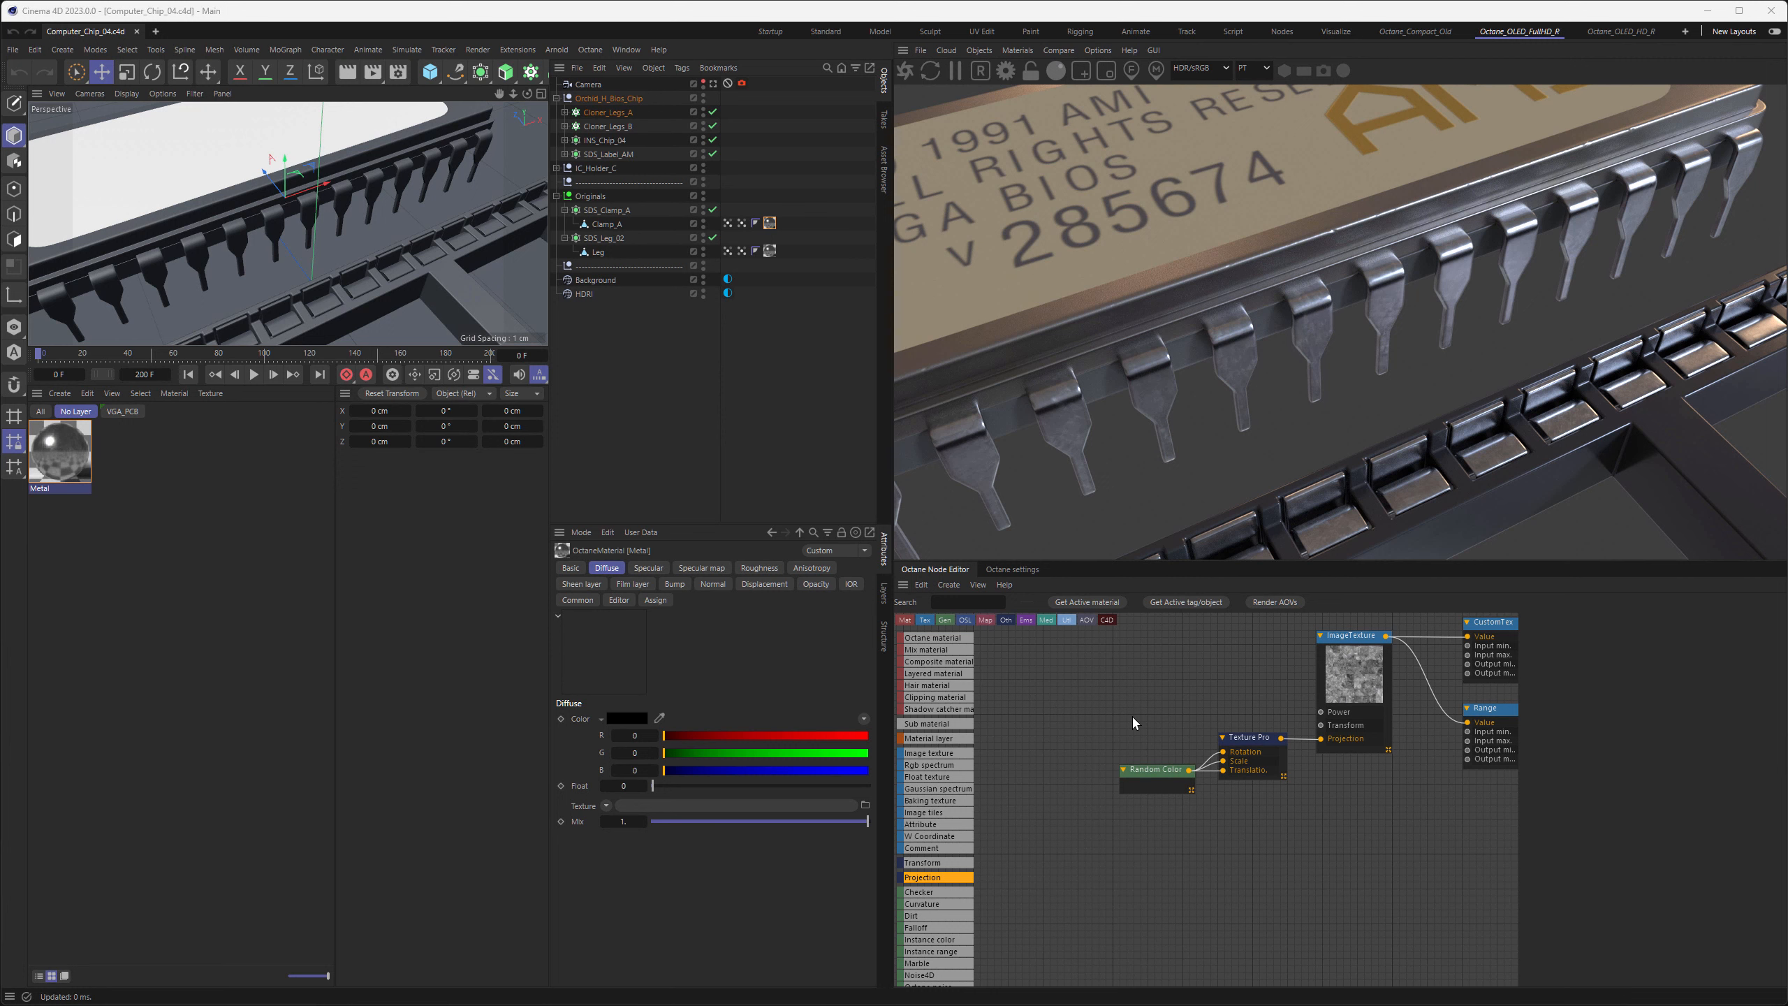
# Solo the metal's image texture node so only its map shows in the live render
pyautogui.click(1245, 739)
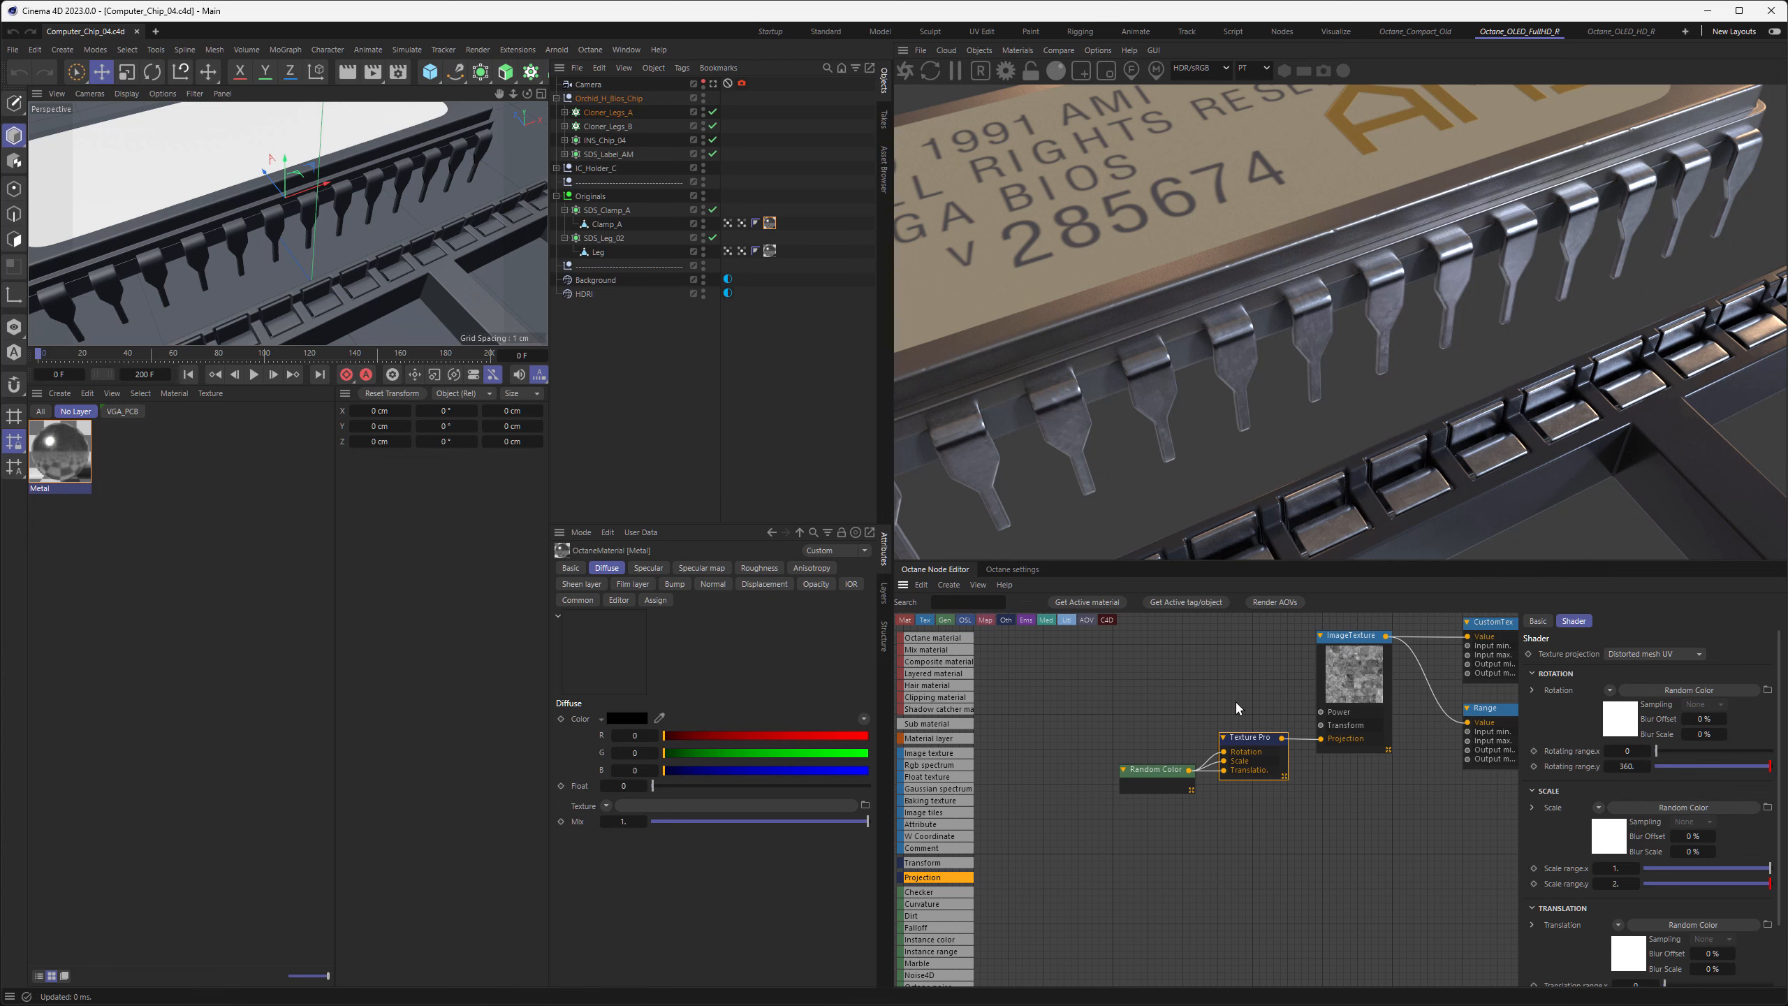
pyautogui.rightClick(1348, 666)
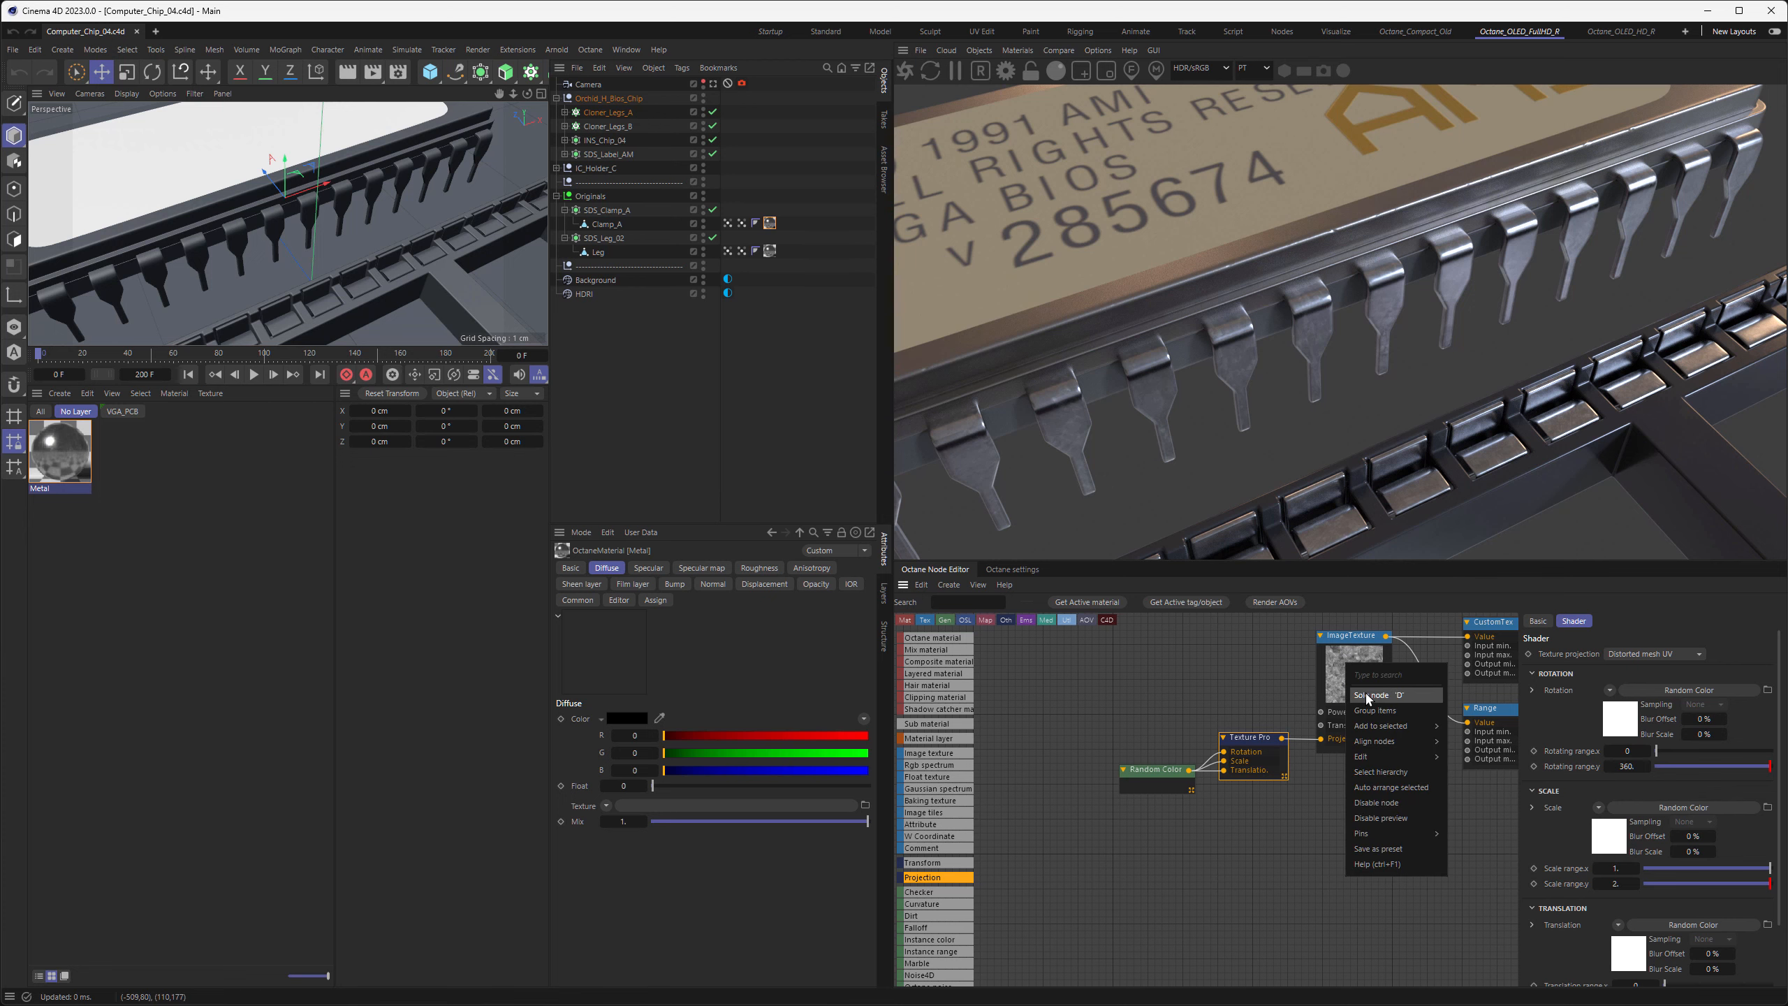
pyautogui.click(1368, 695)
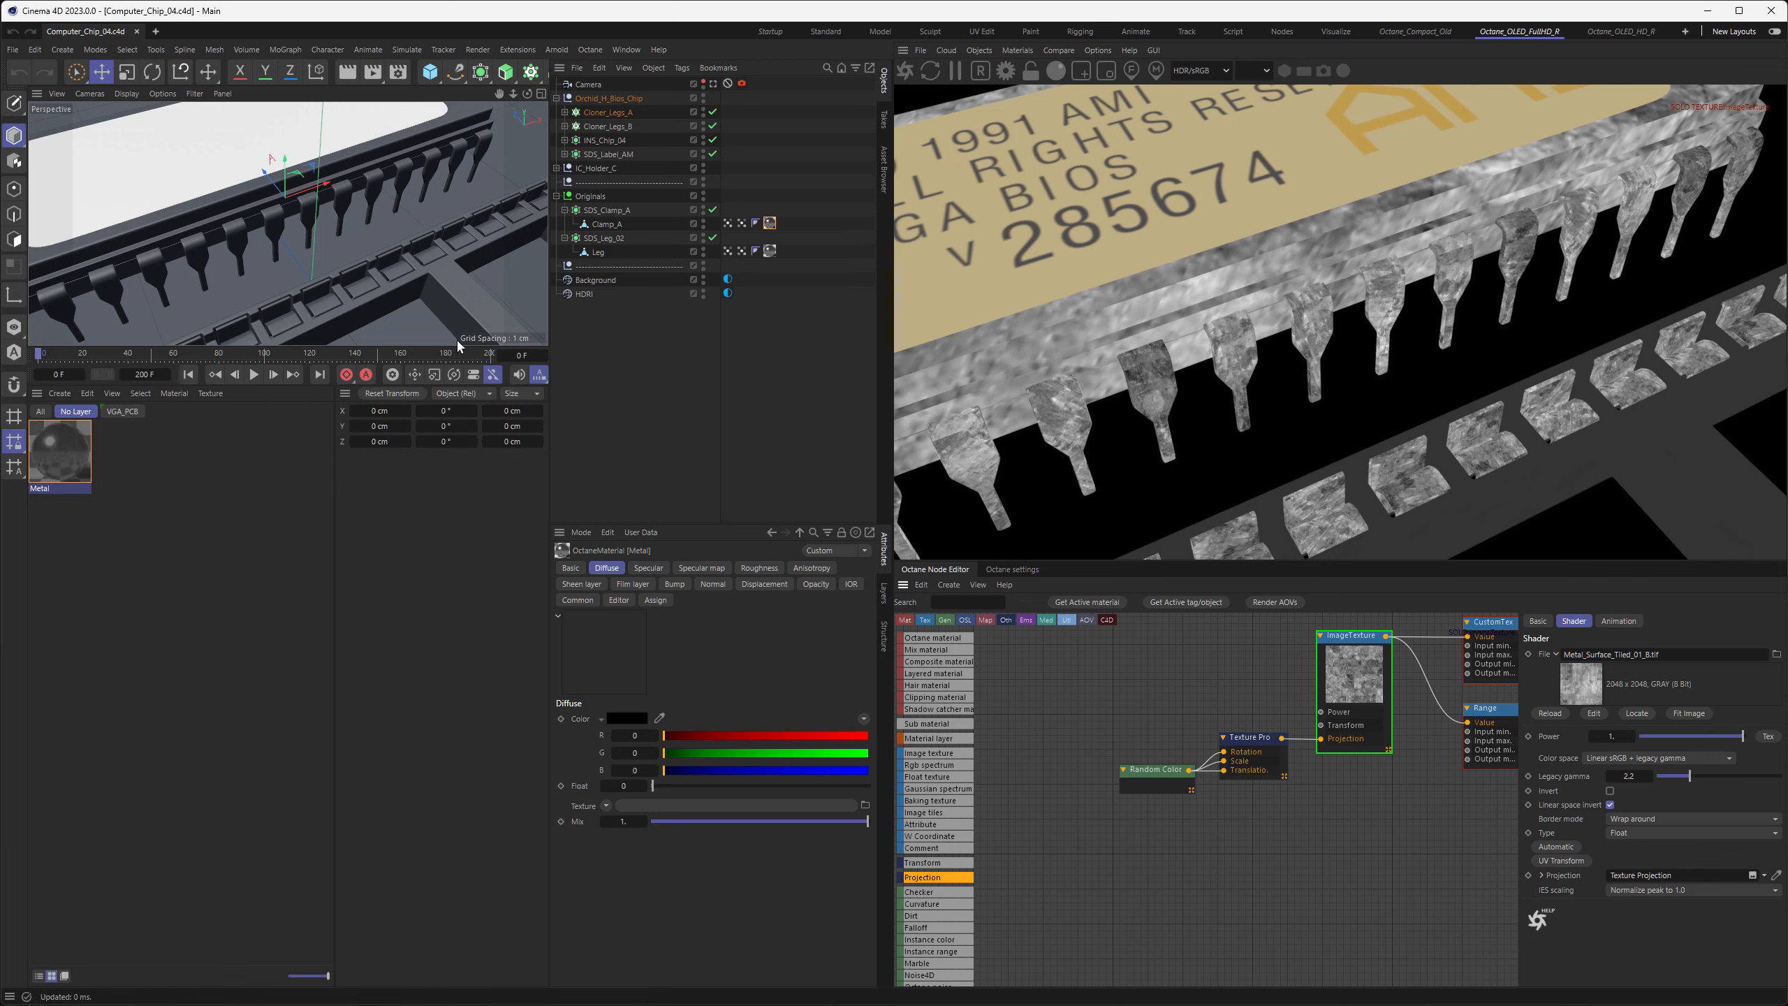
# Examine the soloed texture up close on the bends and sides of the chip legs
pyautogui.keyDown('alt'); pyautogui.moveTo(191, 240); pyautogui.dragTo(287, 220); pyautogui.keyUp('alt')
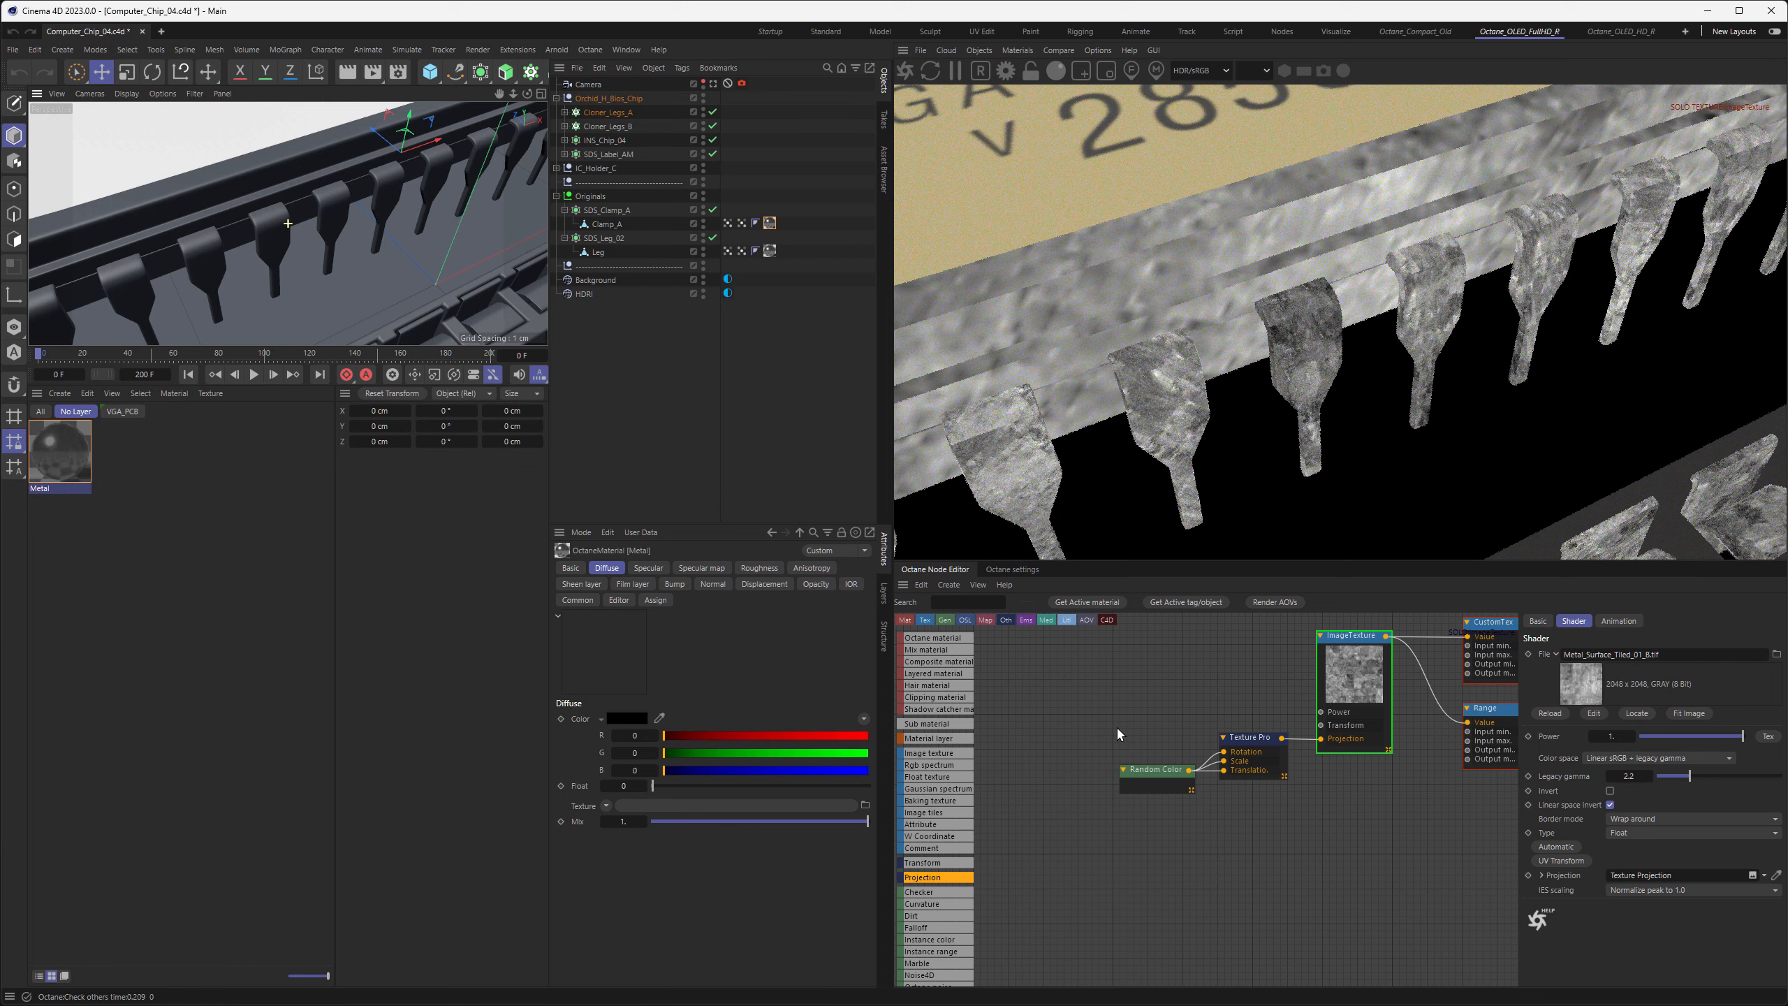
pyautogui.click(1247, 738)
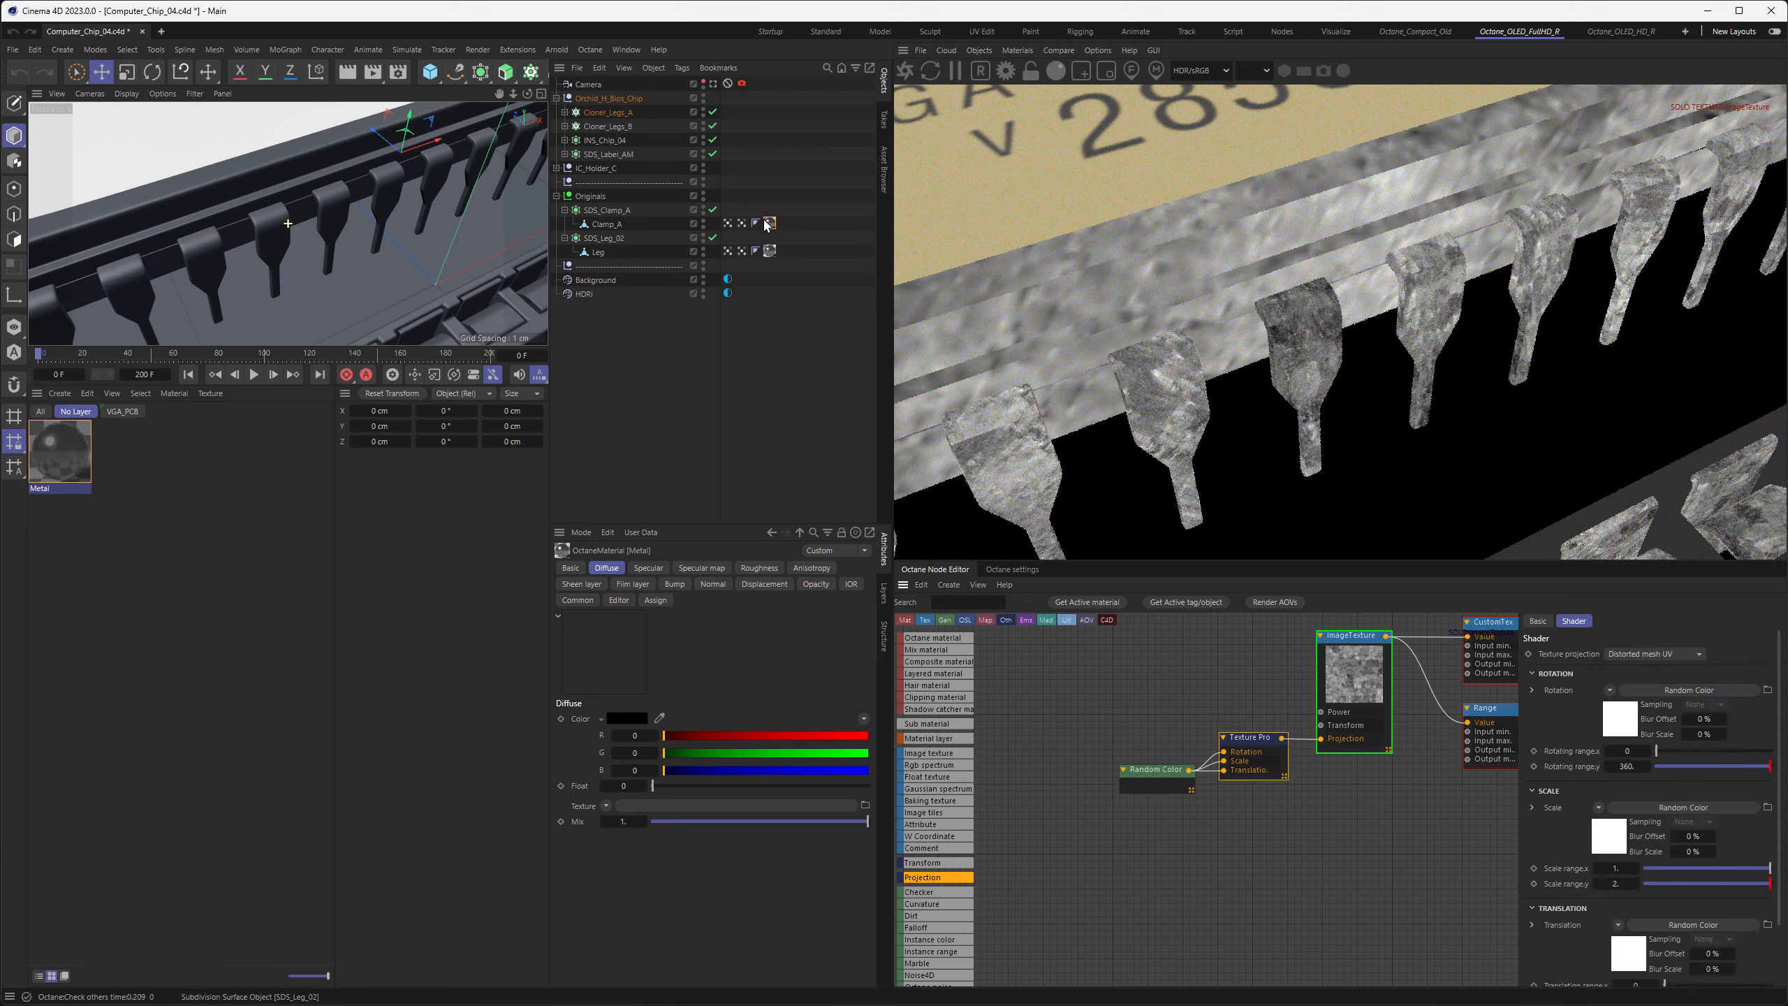
pyautogui.keyDown('alt'); pyautogui.moveTo(329, 206); pyautogui.dragTo(357, 205); pyautogui.keyUp('alt')
pyautogui.scroll(5, 1167, 396)
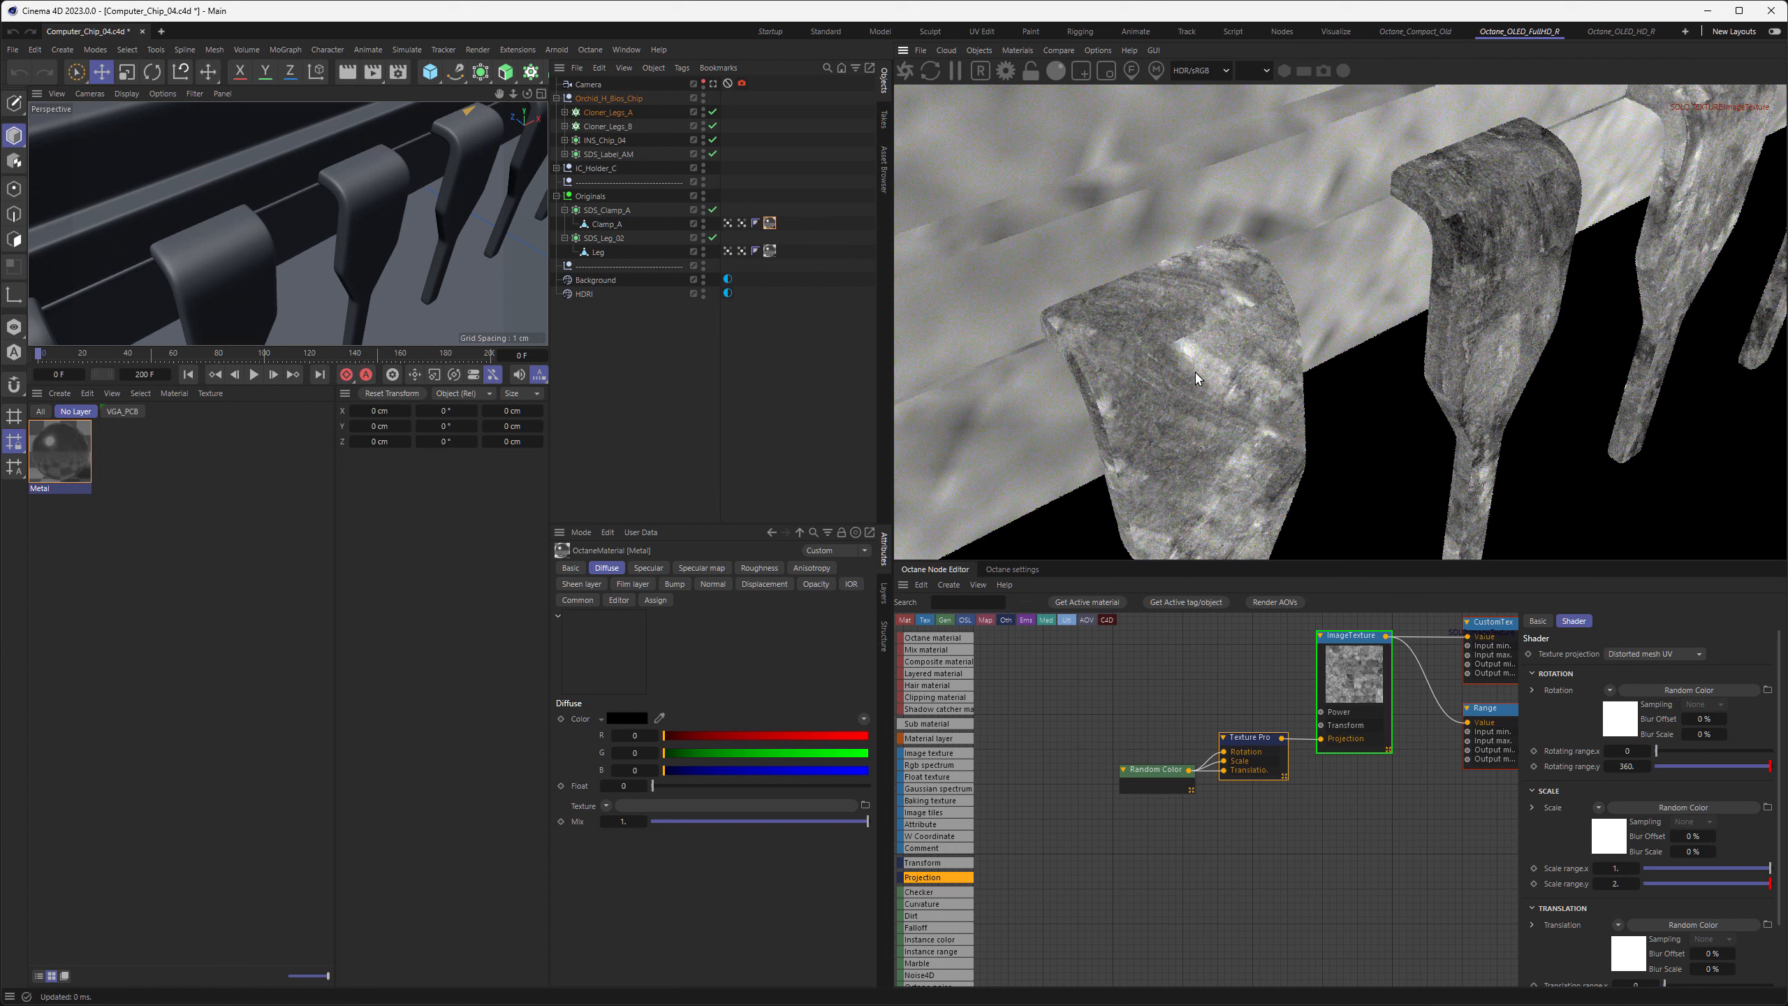
pyautogui.scroll(3, 1196, 379)
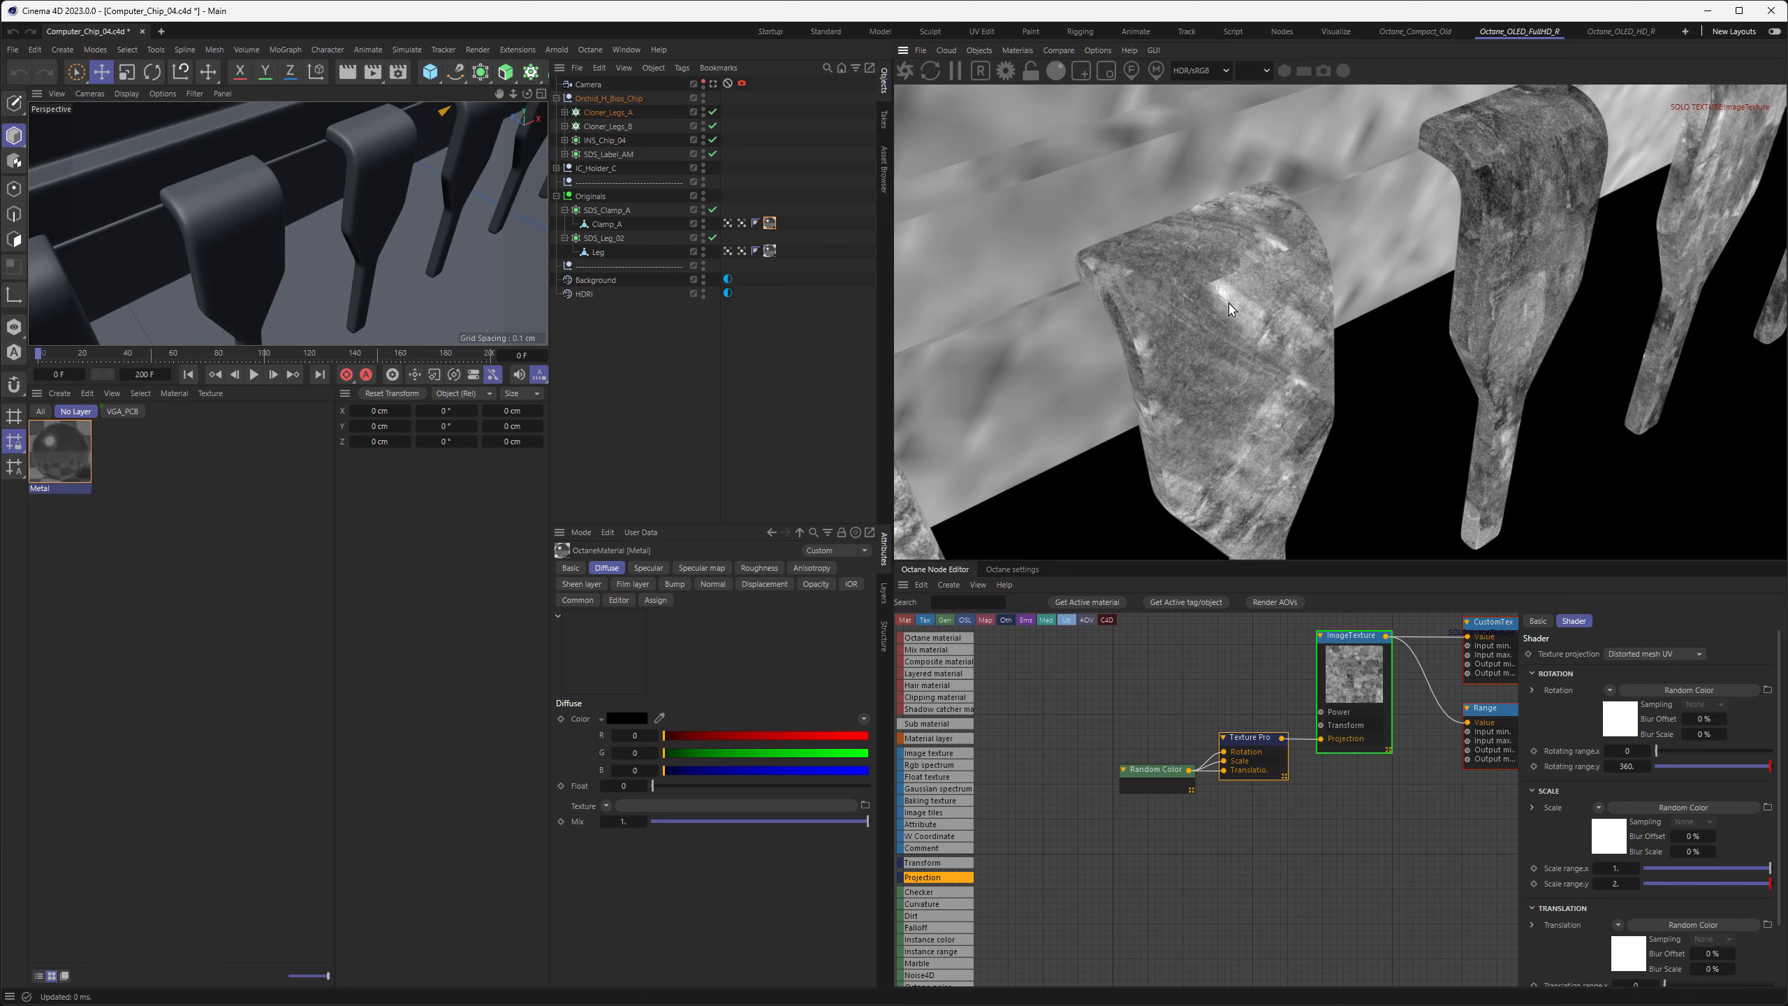
pyautogui.moveTo(1155, 291); pyautogui.dragTo(1167, 286)
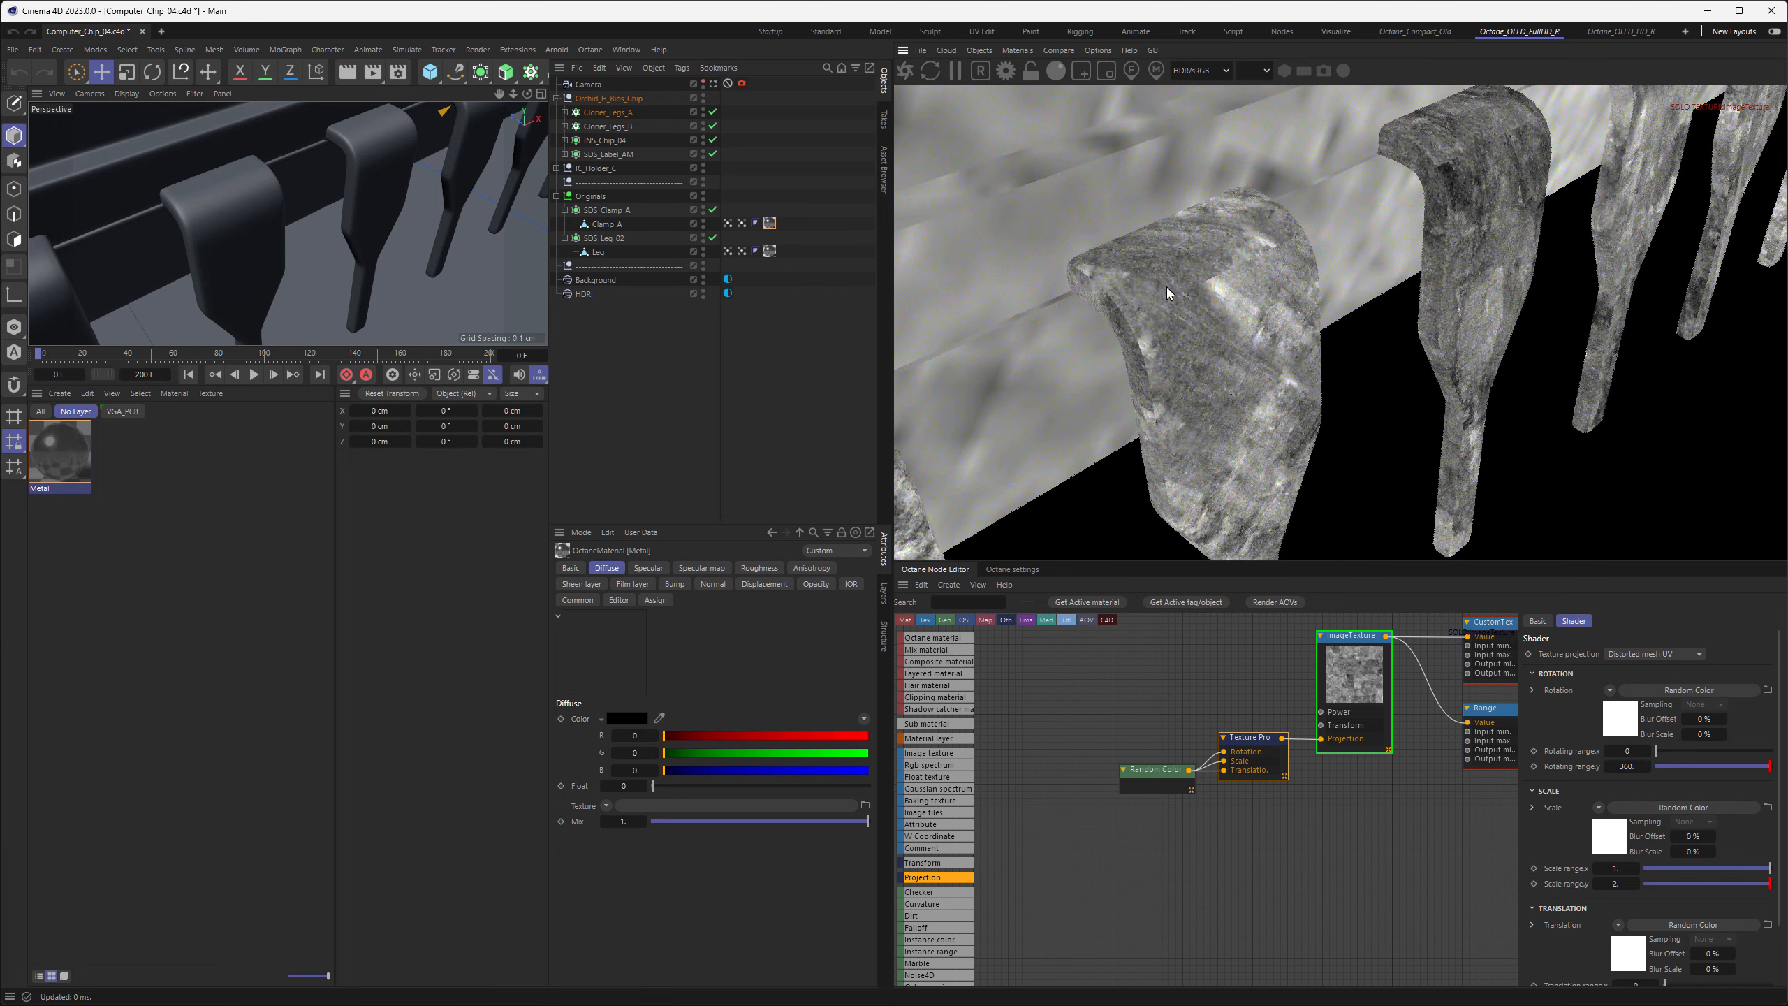
pyautogui.moveTo(1167, 286); pyautogui.dragTo(1206, 268, button='right')
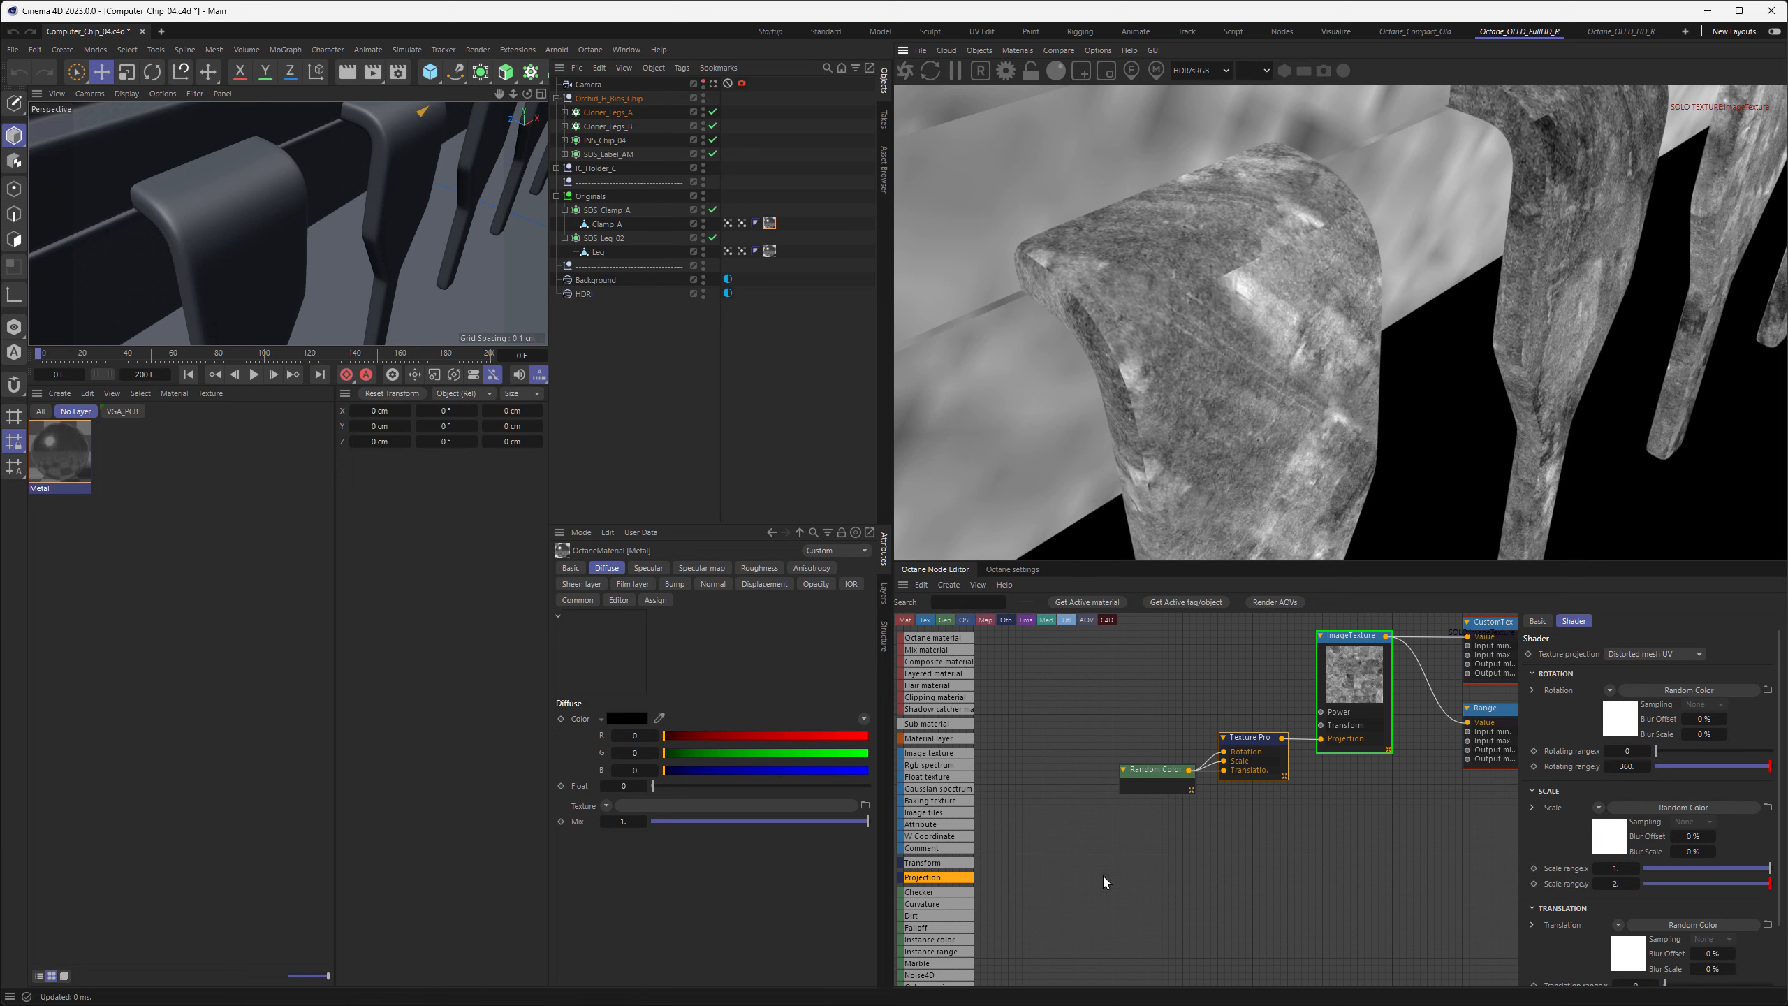
# Add a second Texture Projection node below the existing one and look through its projection types
pyautogui.moveTo(1103, 874); pyautogui.dragTo(1081, 828, button='middle')
pyautogui.moveTo(1090, 887); pyautogui.dragTo(1092, 899, button='middle')
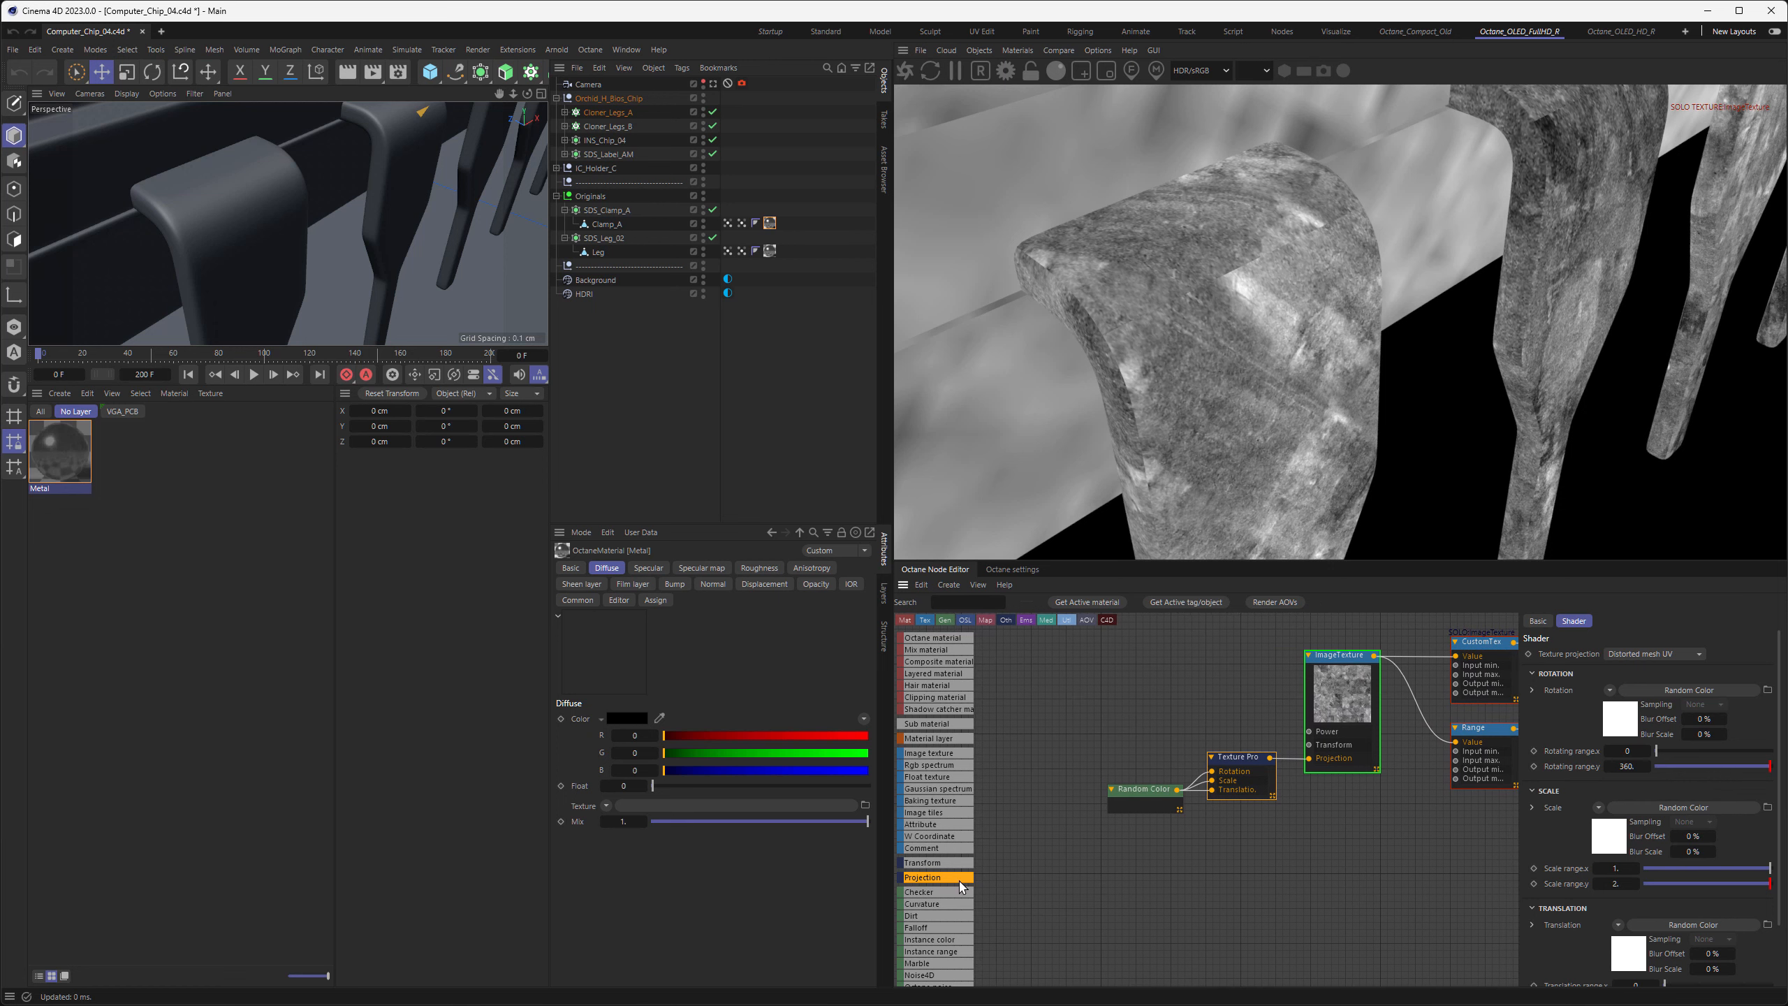
pyautogui.moveTo(944, 877); pyautogui.dragTo(1186, 853)
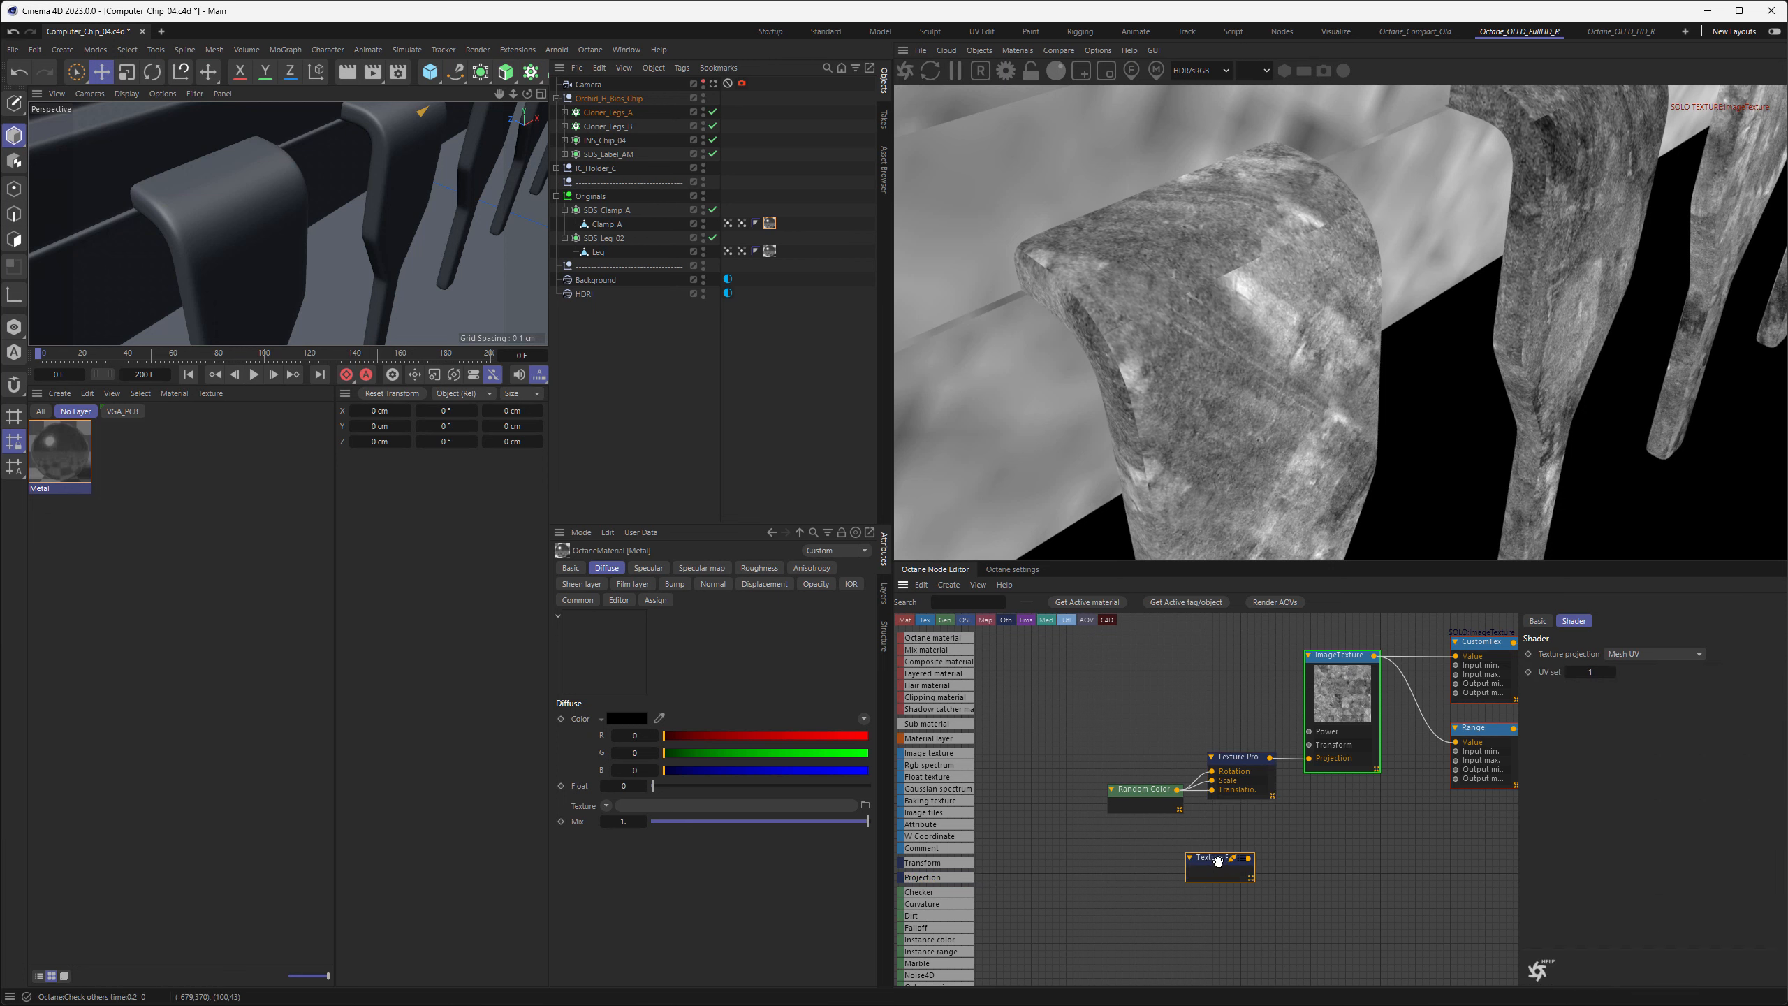
pyautogui.click(1626, 654)
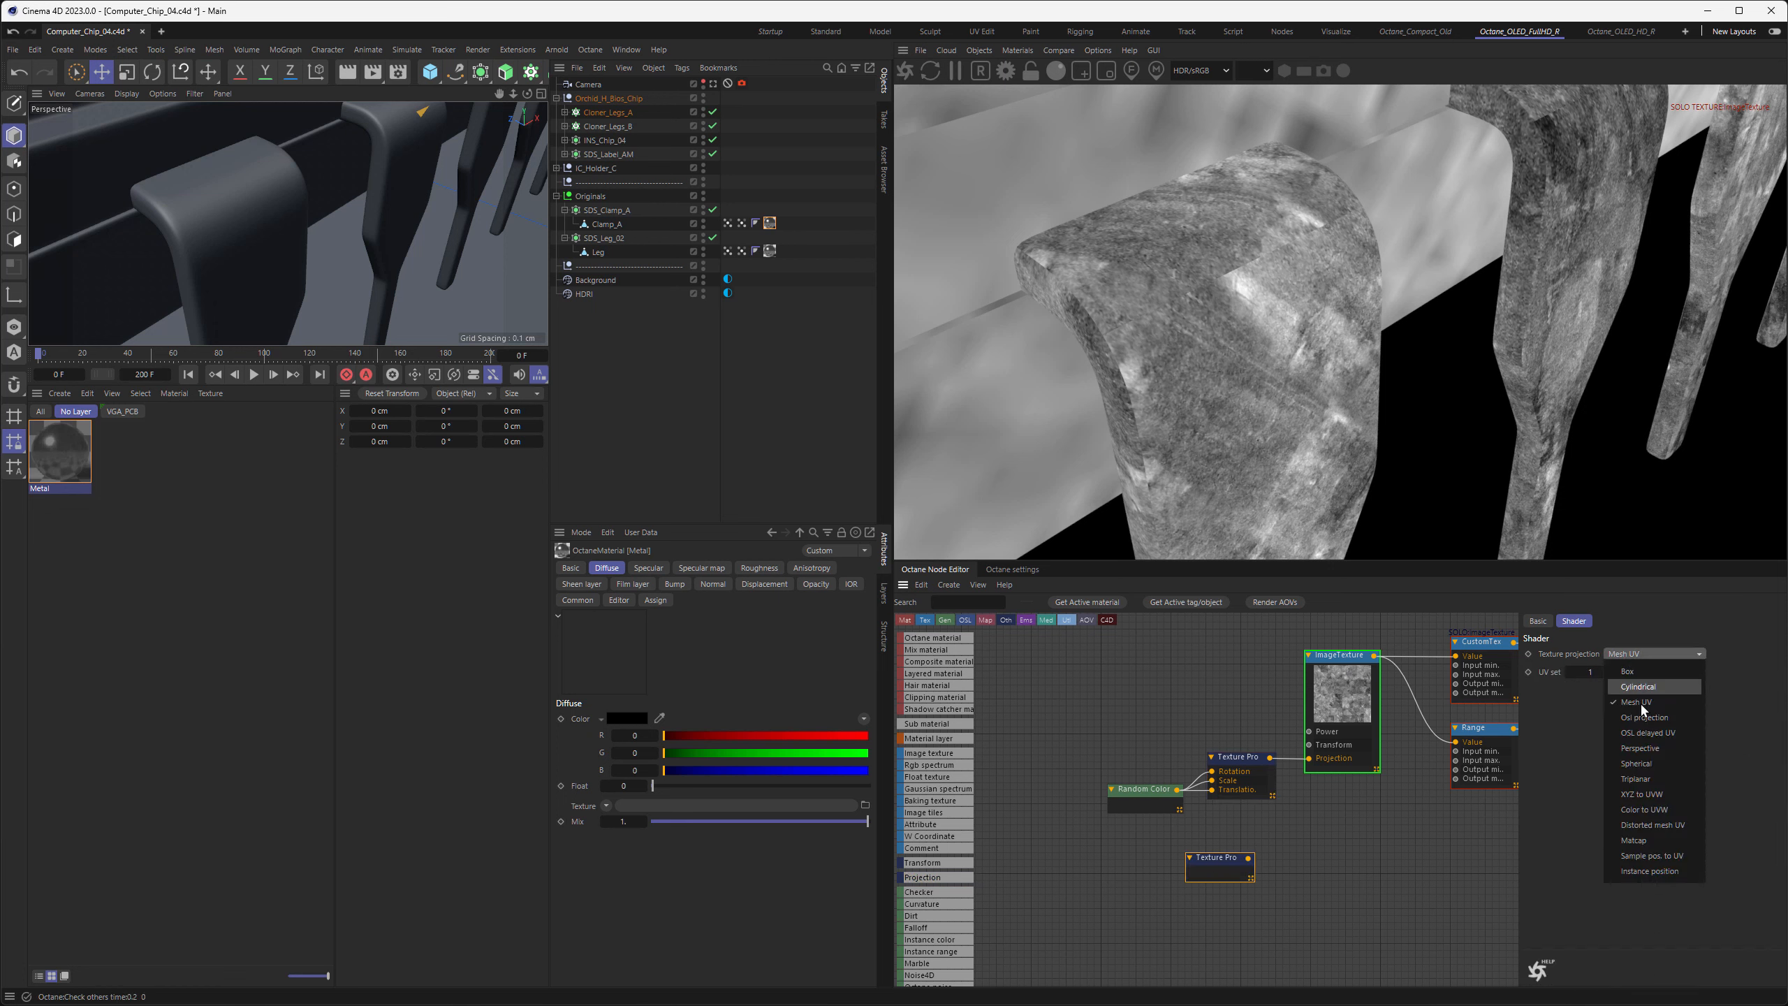
pyautogui.click(1633, 798)
pyautogui.moveTo(1229, 863); pyautogui.dragTo(1251, 850)
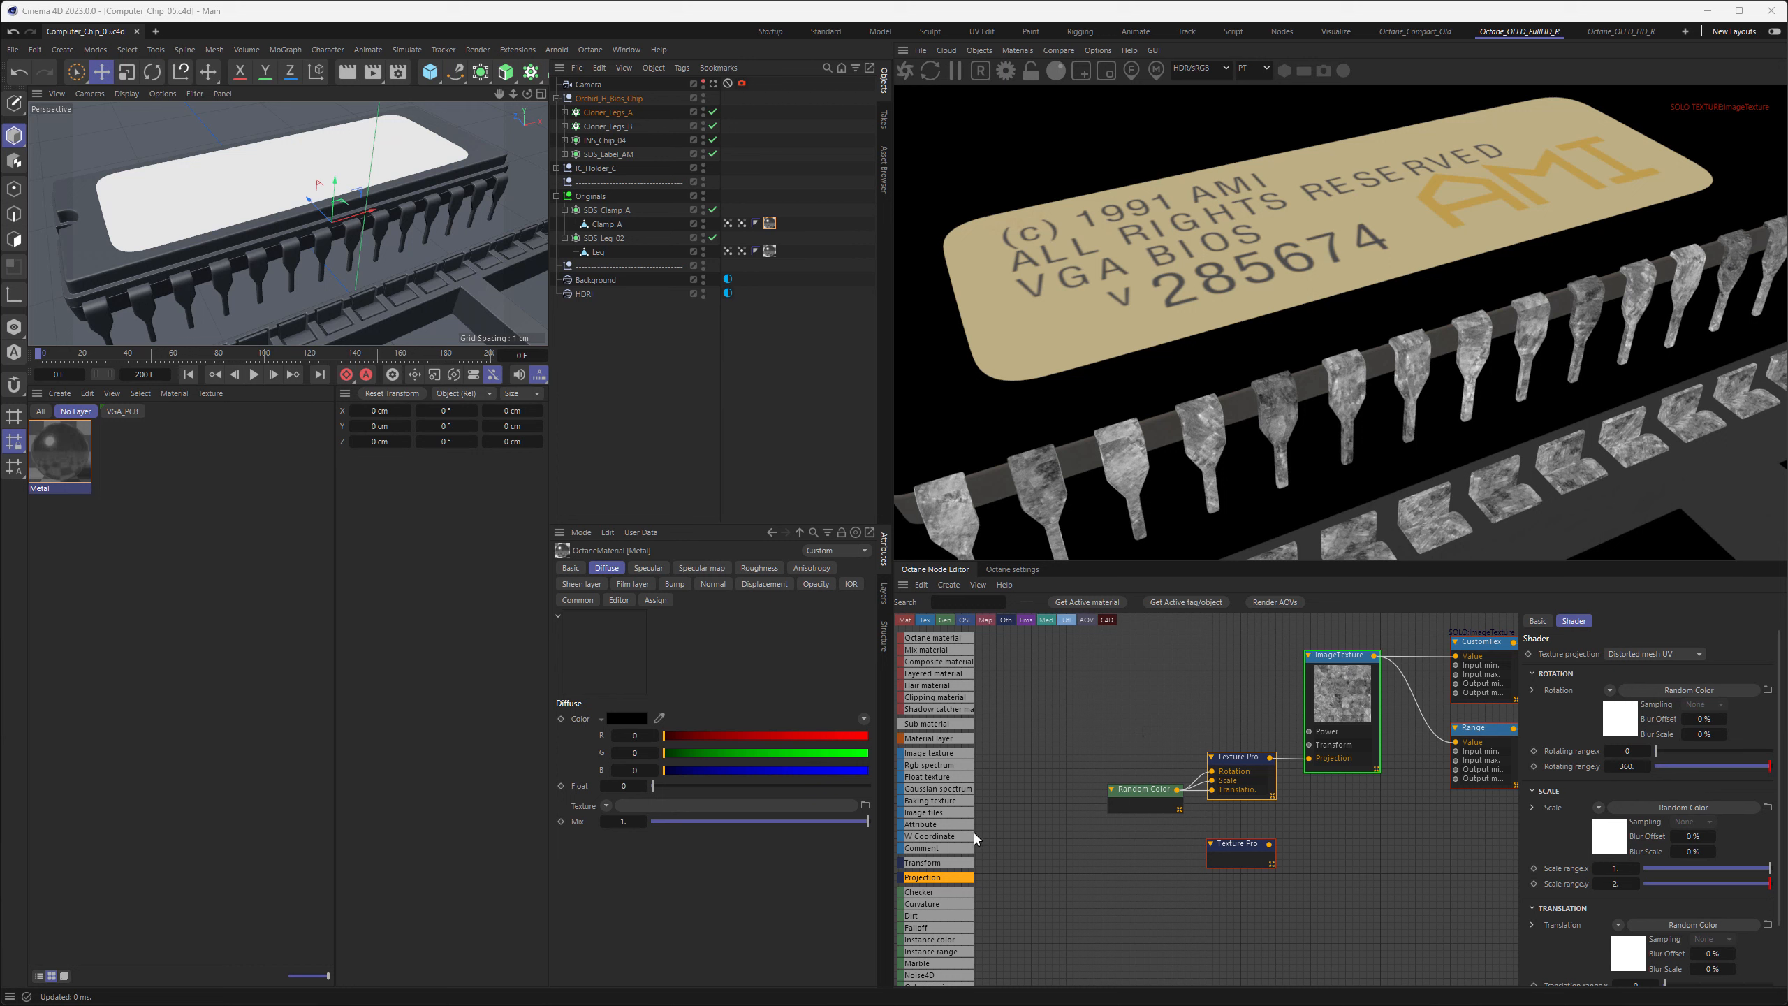
pyautogui.scroll(-15, 947, 824)
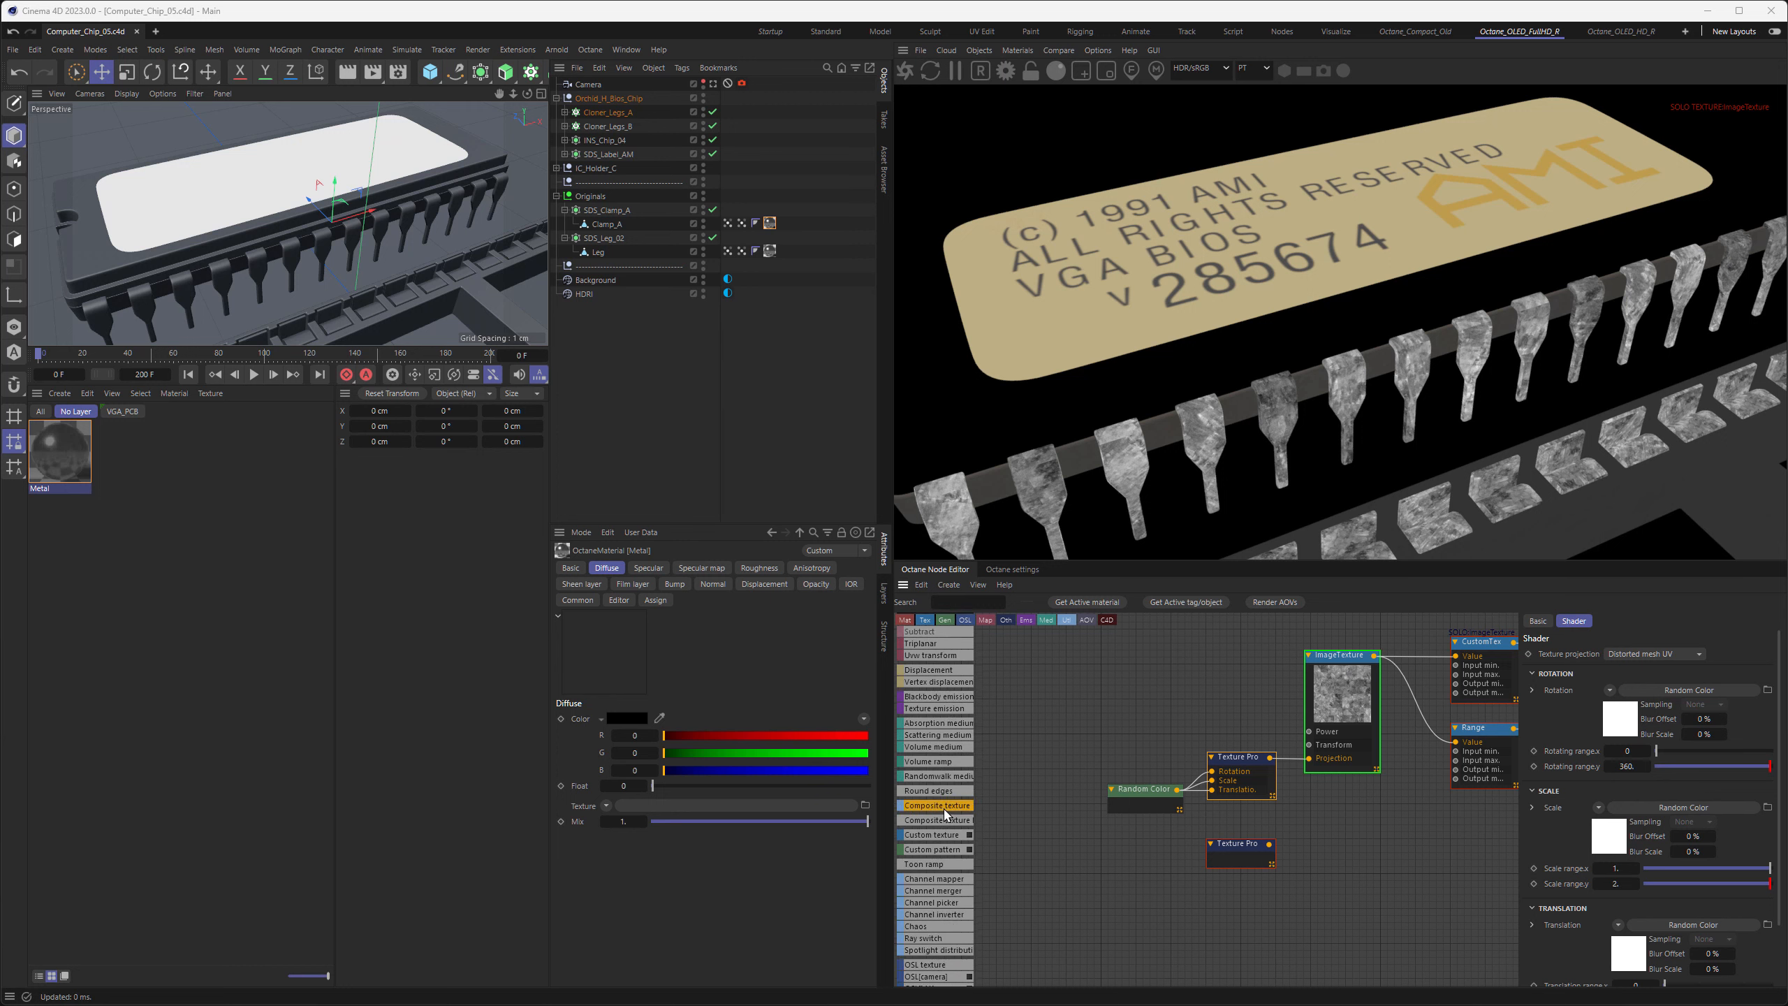
pyautogui.scroll(-5, 946, 815)
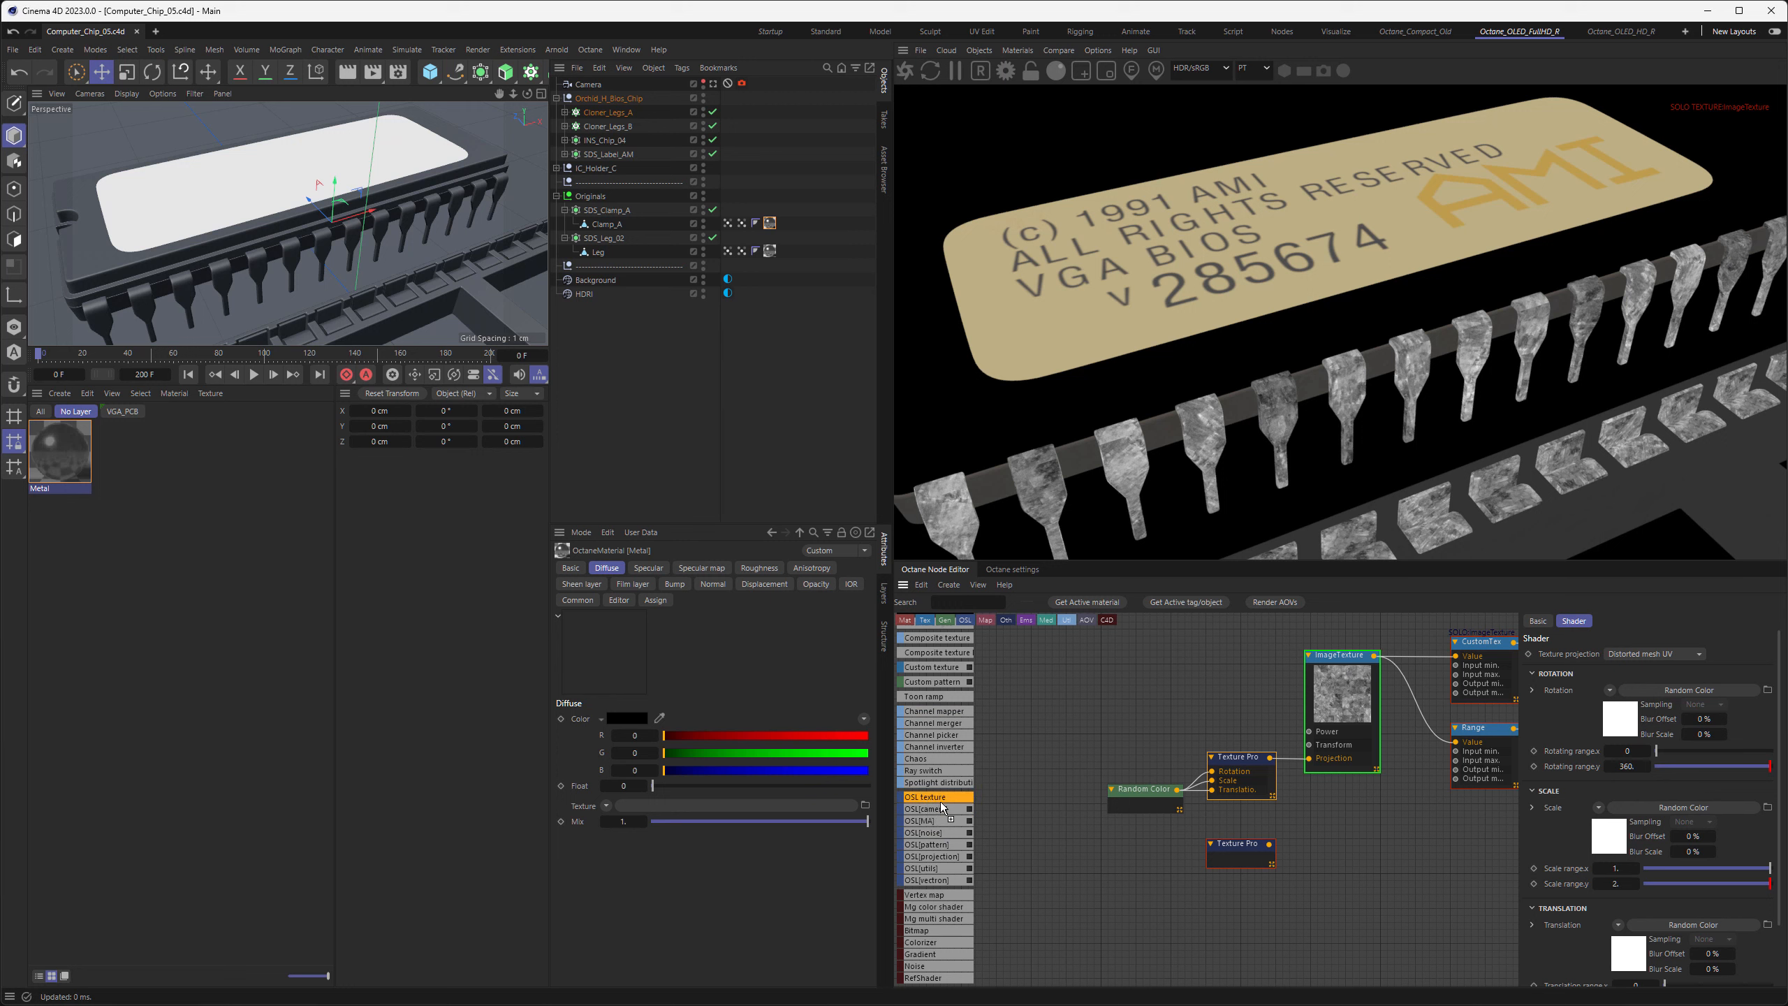
pyautogui.moveTo(1093, 685); pyautogui.dragTo(1101, 683)
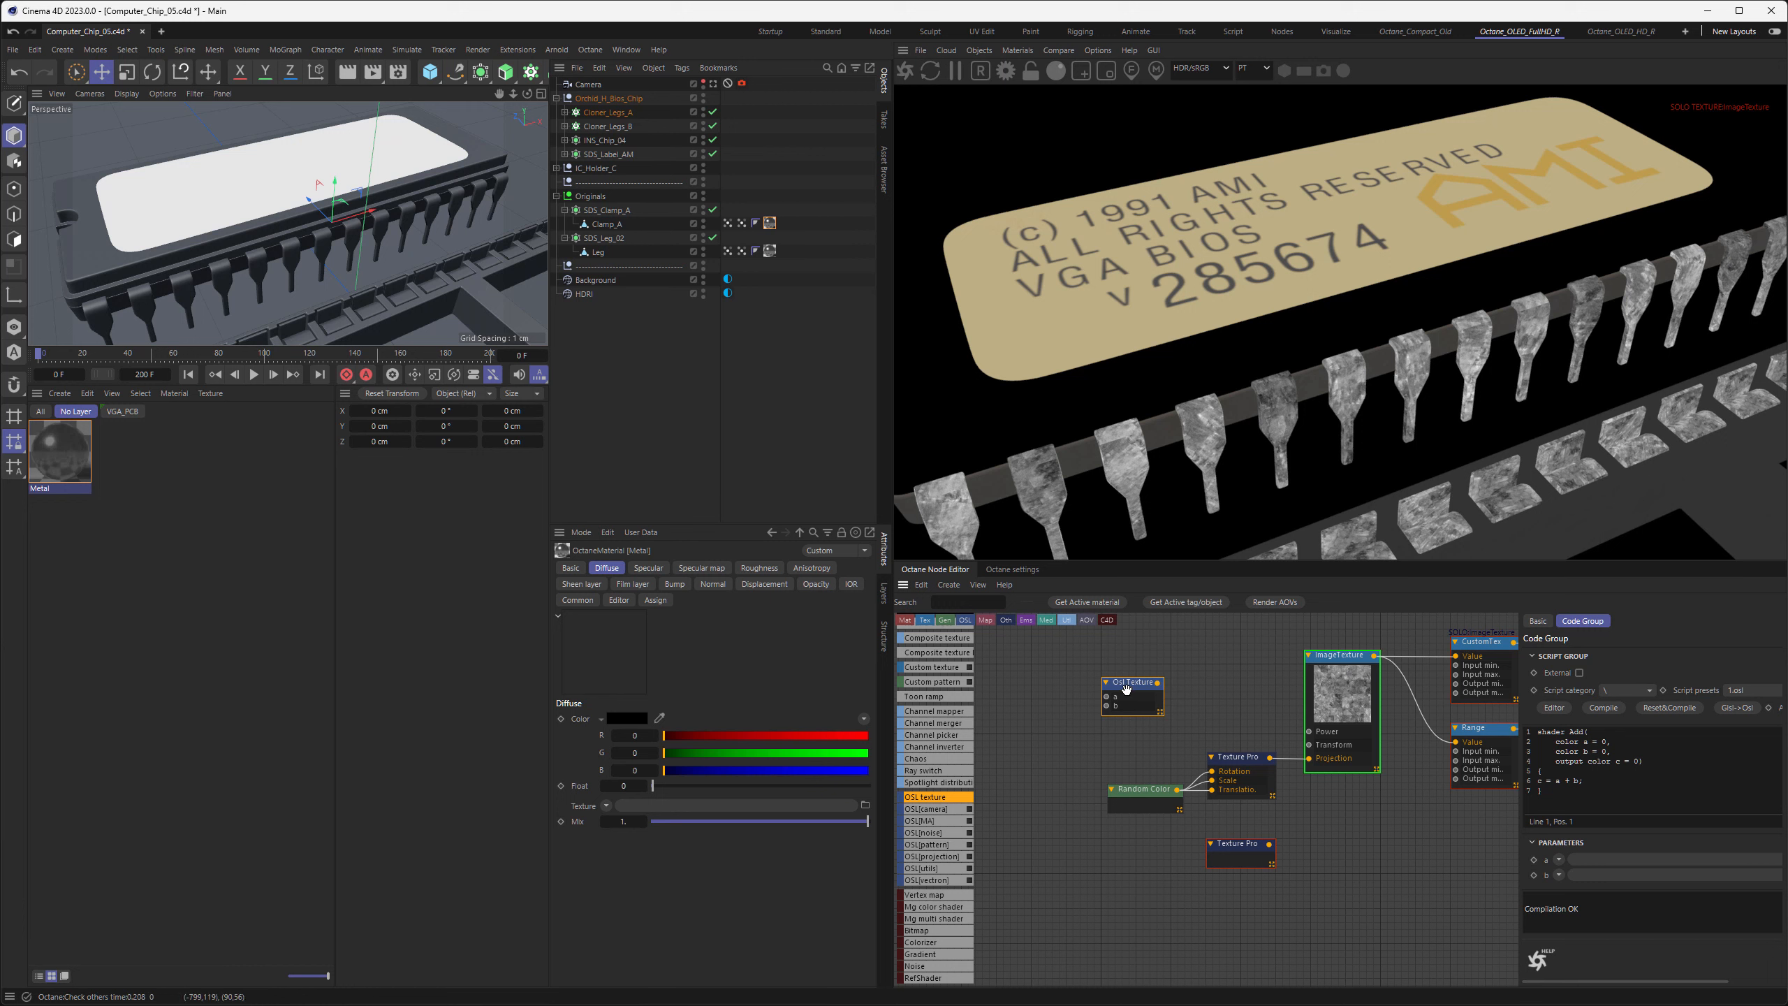
pyautogui.press('Delete')
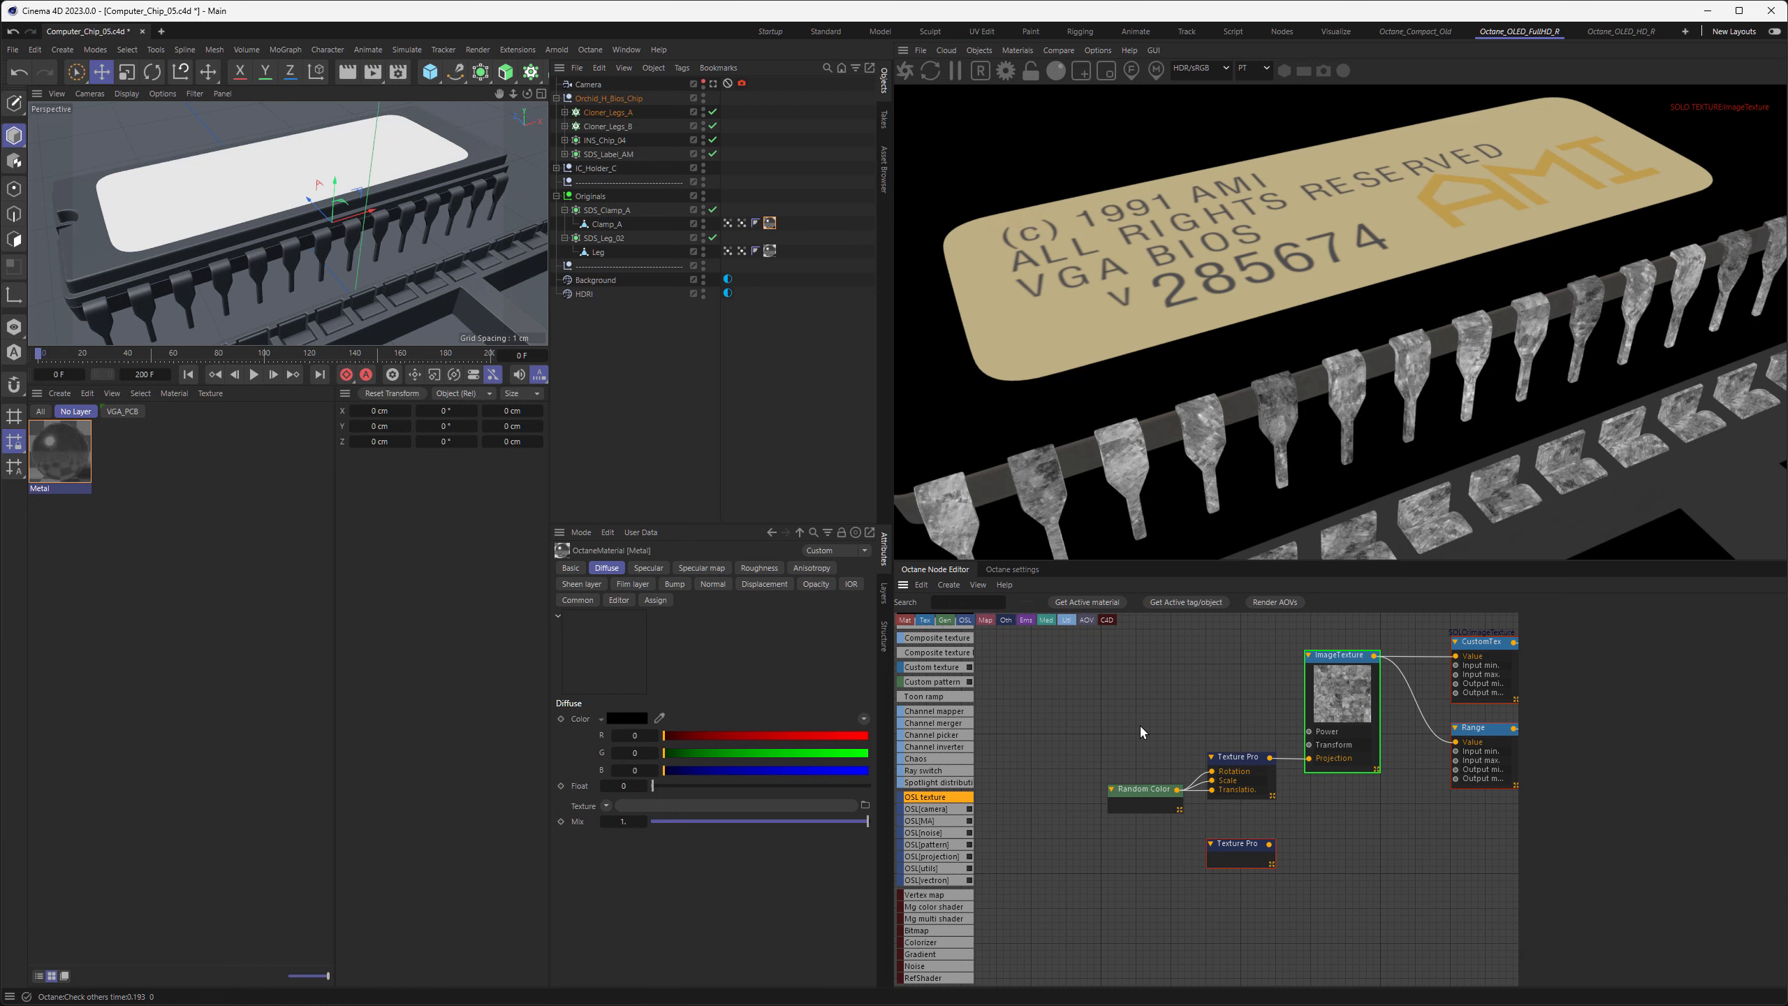
# Set the new Texture Projection node's projection type to Osl projection
pyautogui.click(1244, 848)
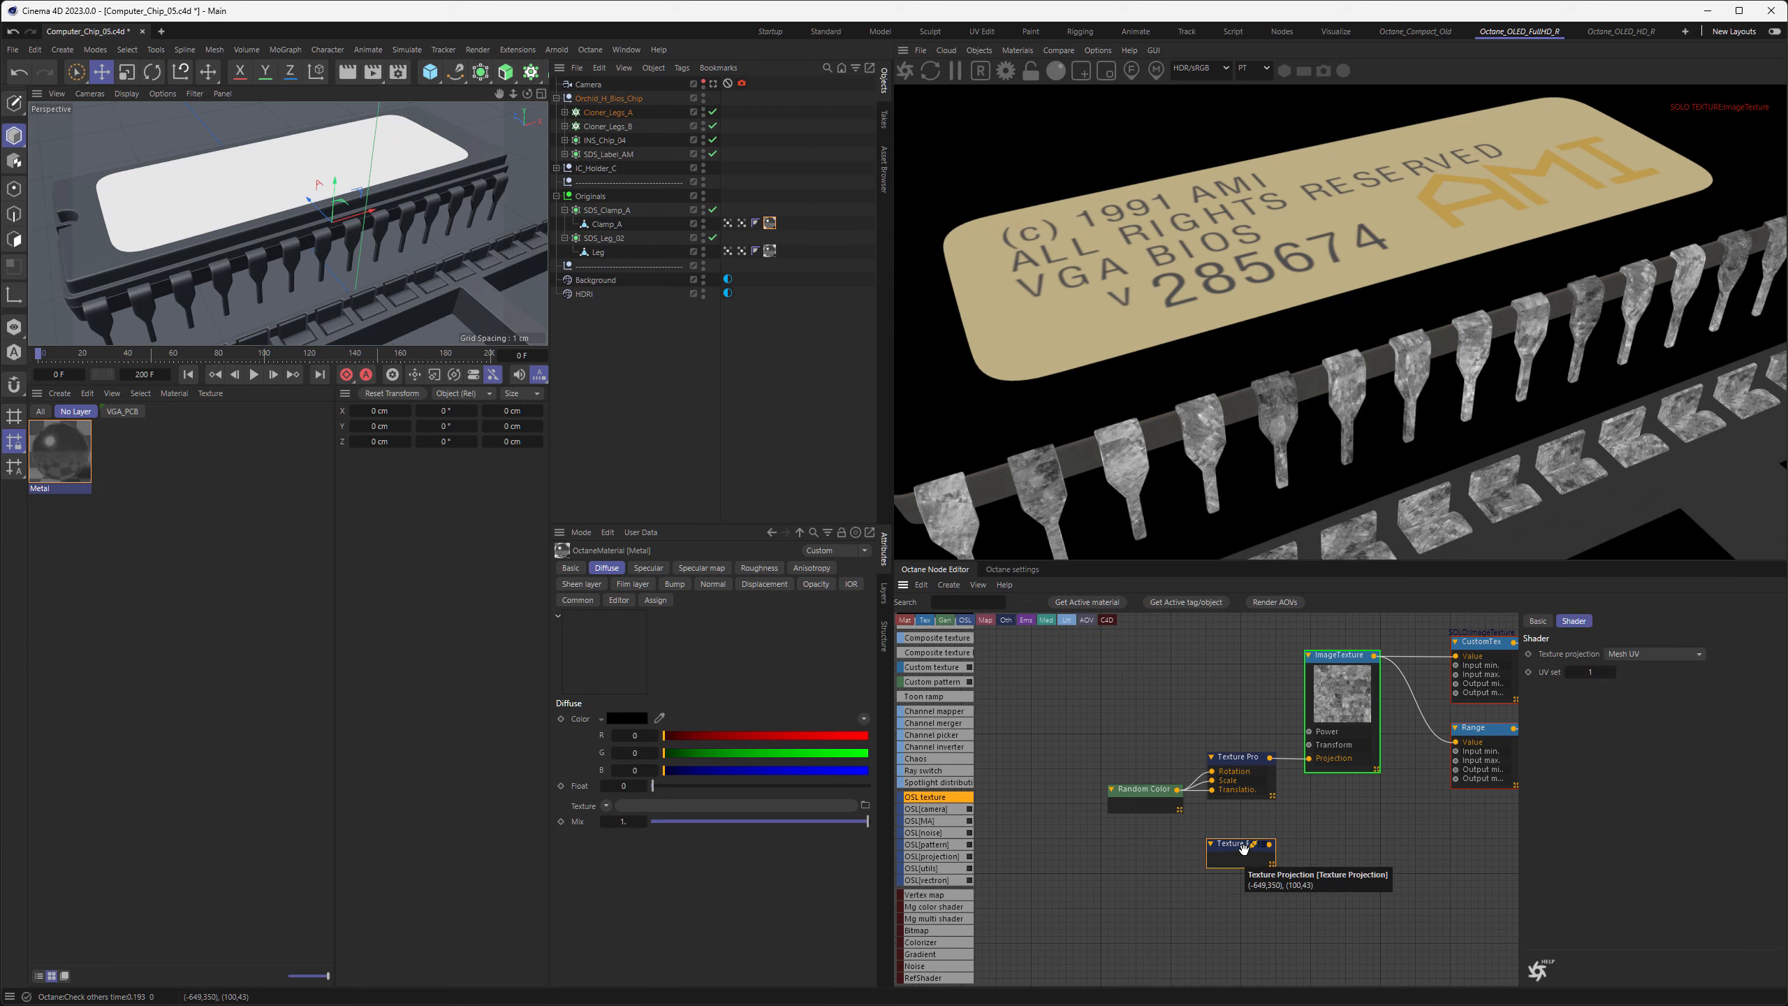
pyautogui.click(1649, 651)
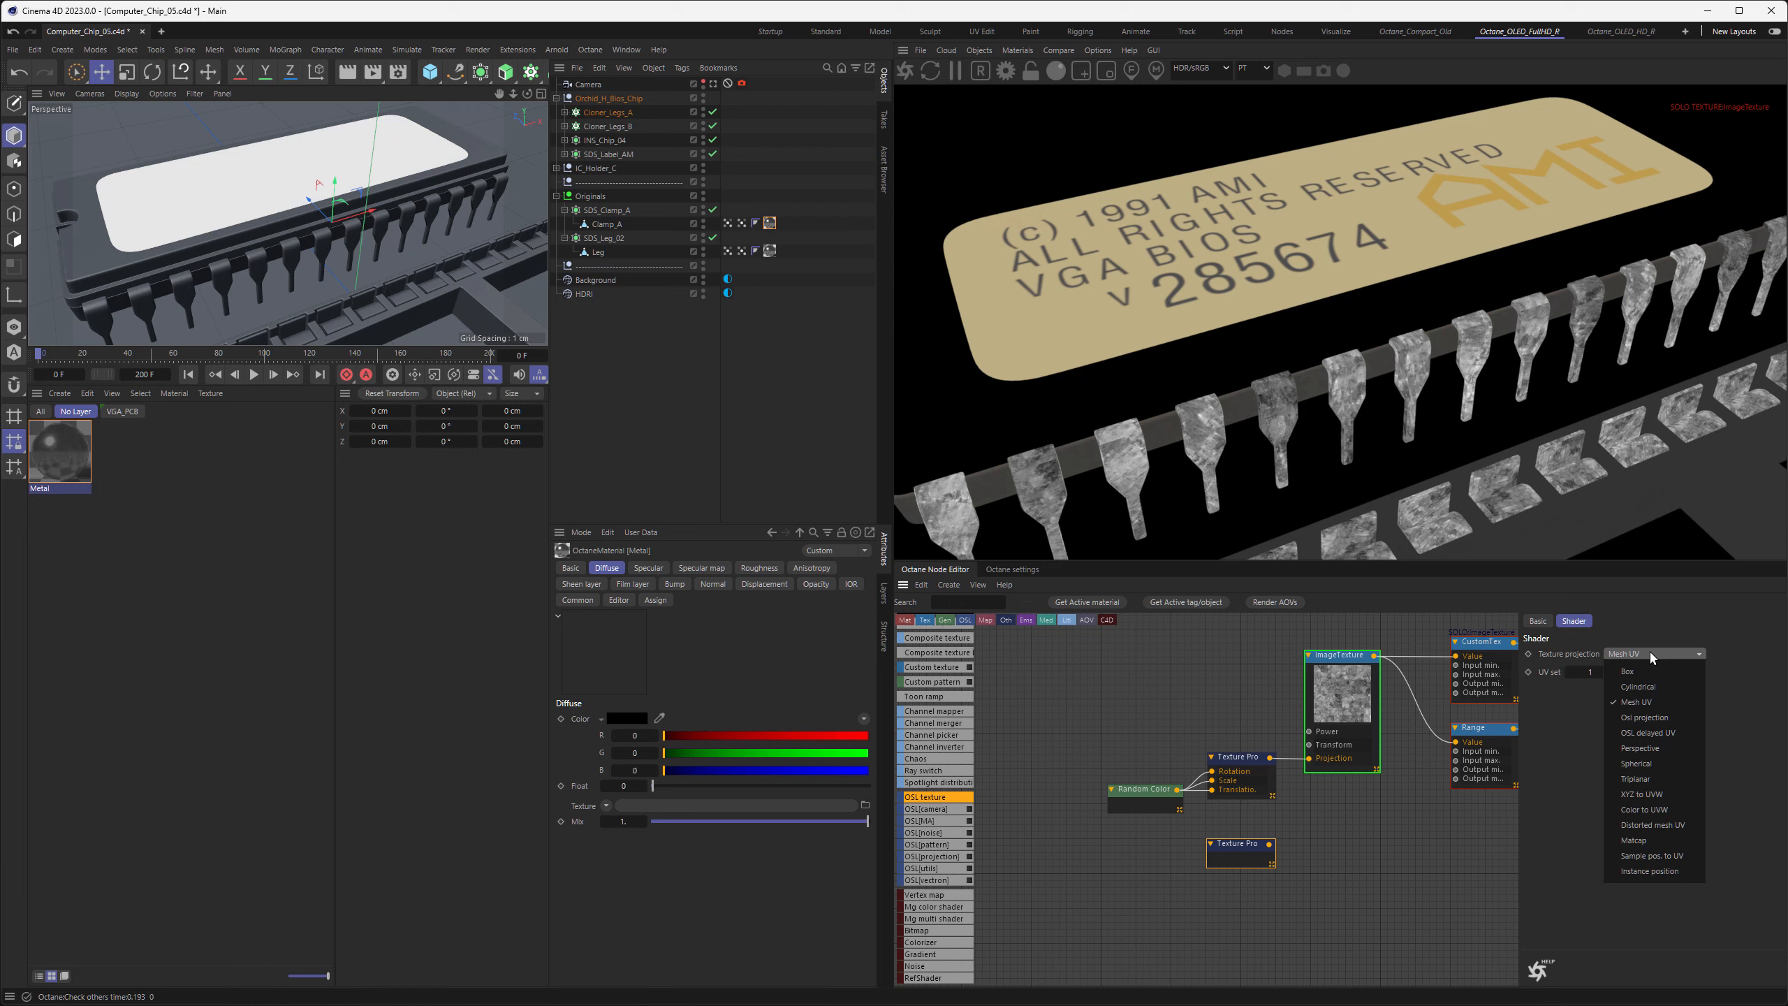
pyautogui.click(1638, 718)
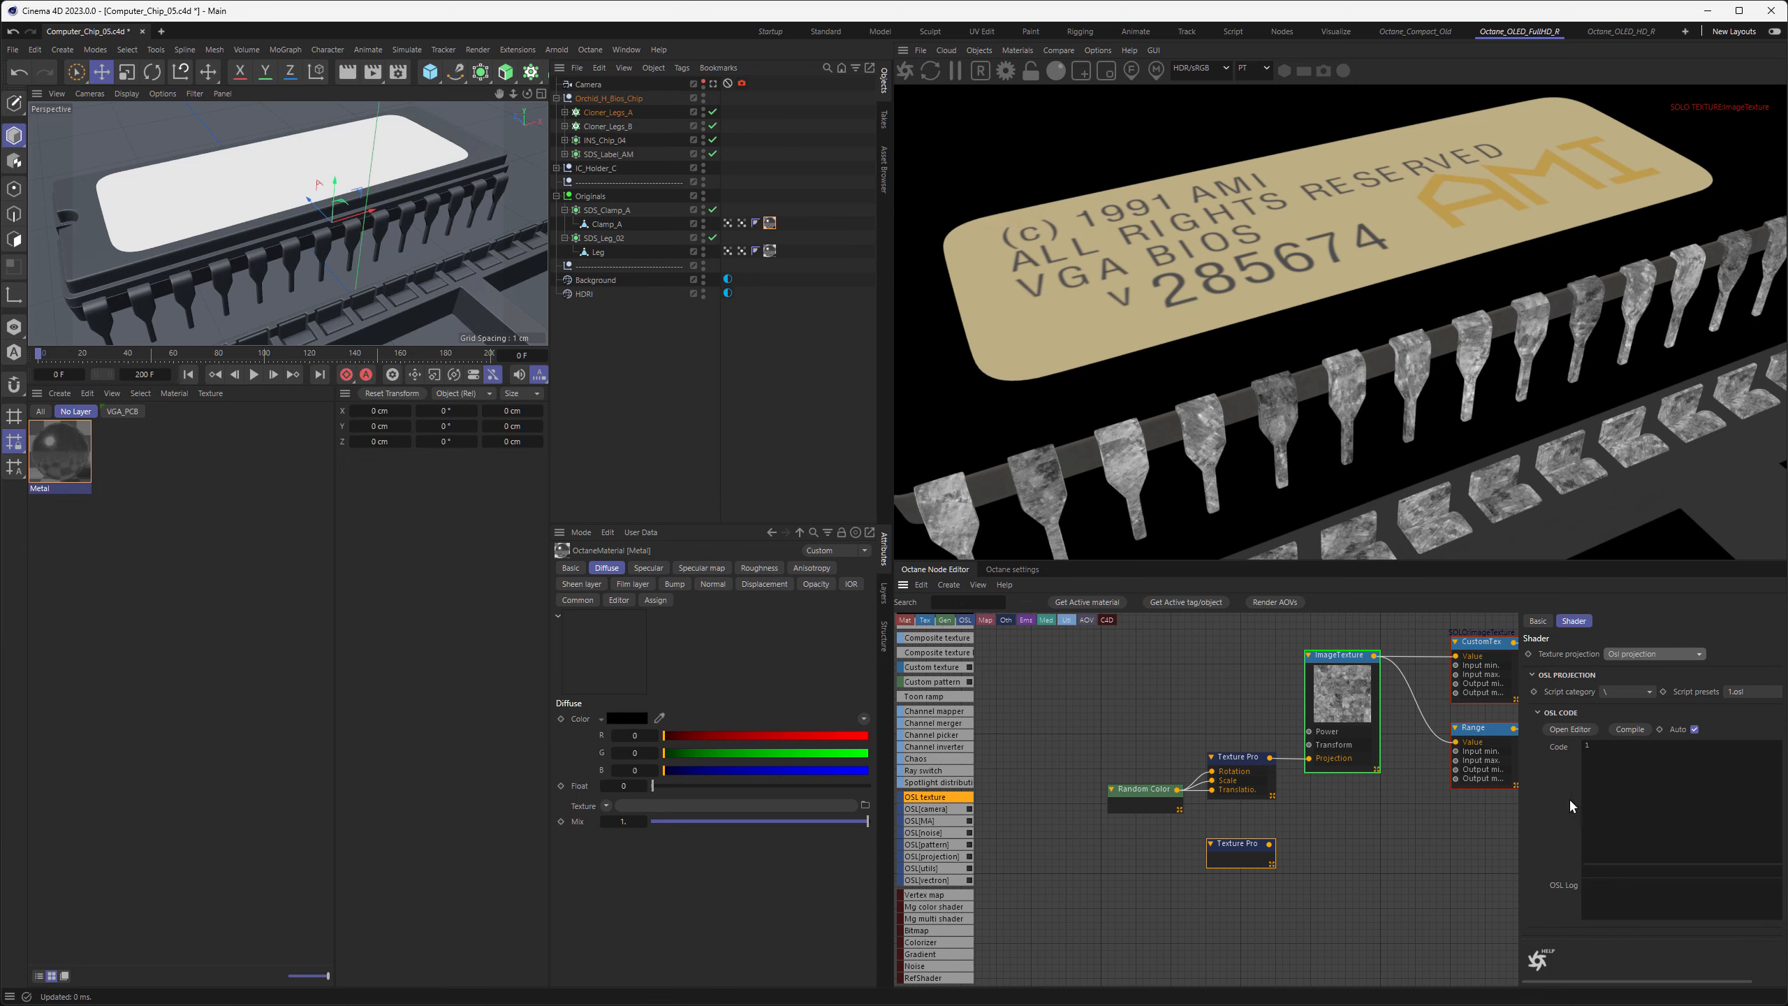
# Copy all the code of Octane_OSL_Triplanar_Rnd_UVs_1.6.osl from Notepad into the projection's OSL code and compile it
pyautogui.hotkey('alt', 'Tab')
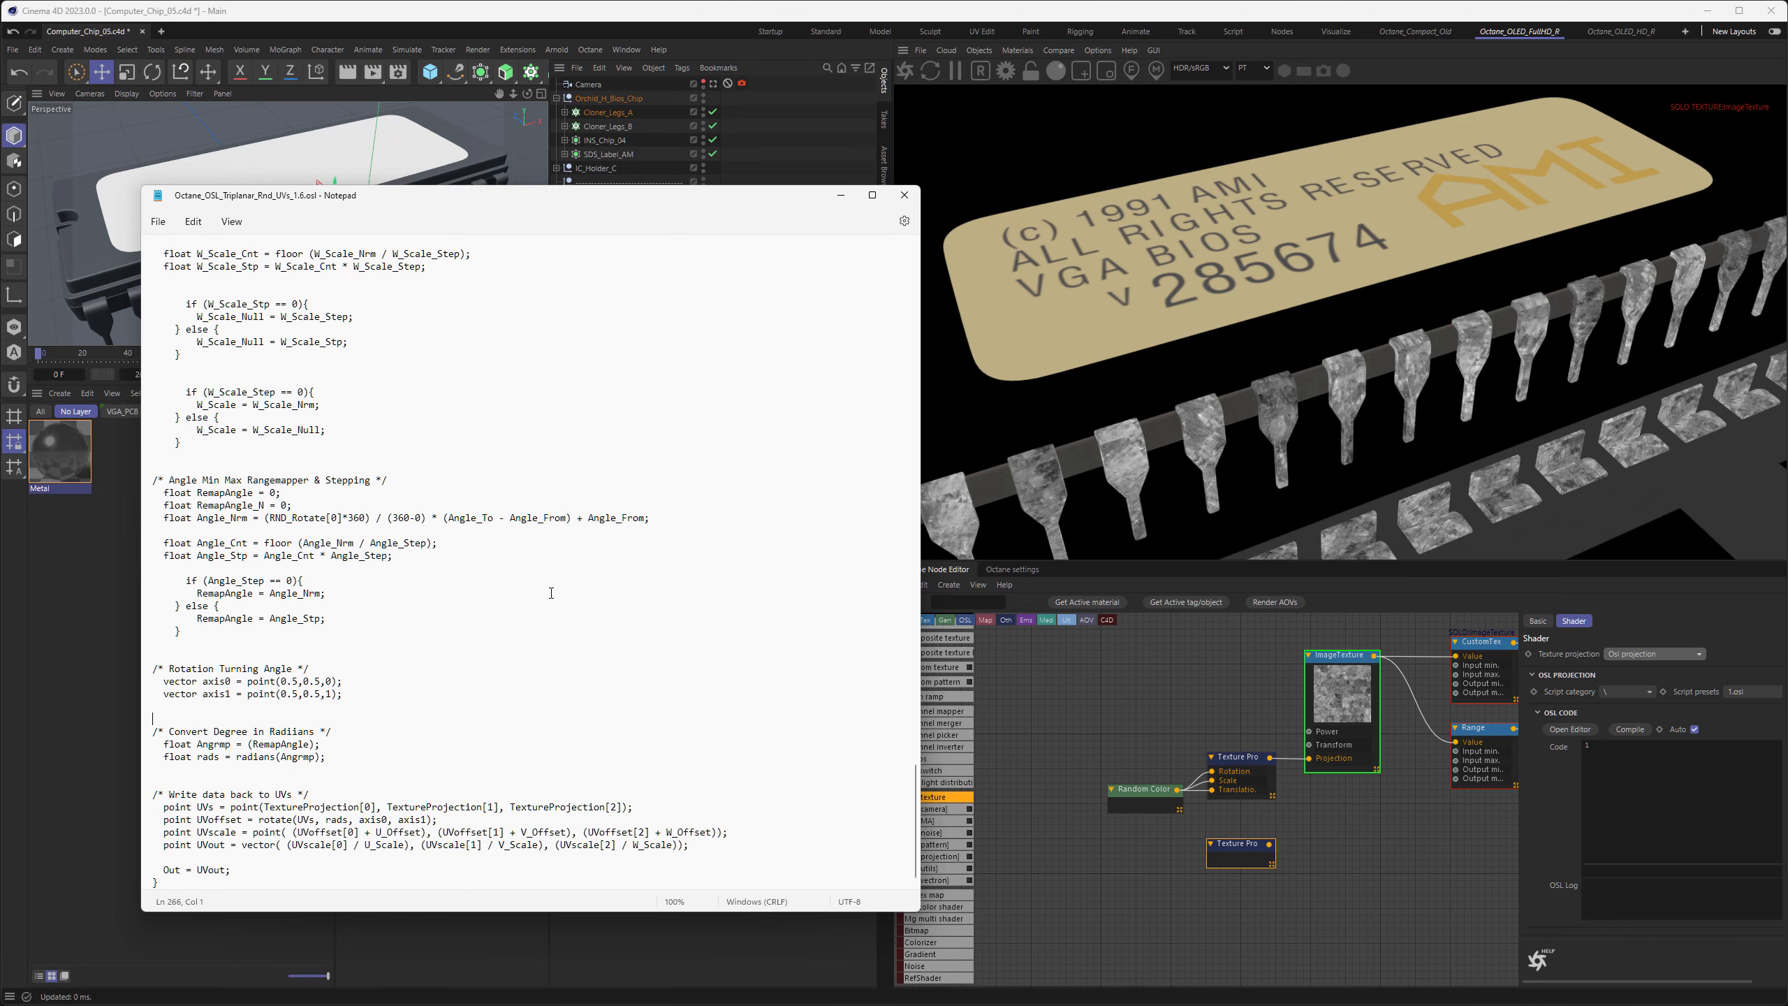
pyautogui.hotkey('ctrl', 'a')
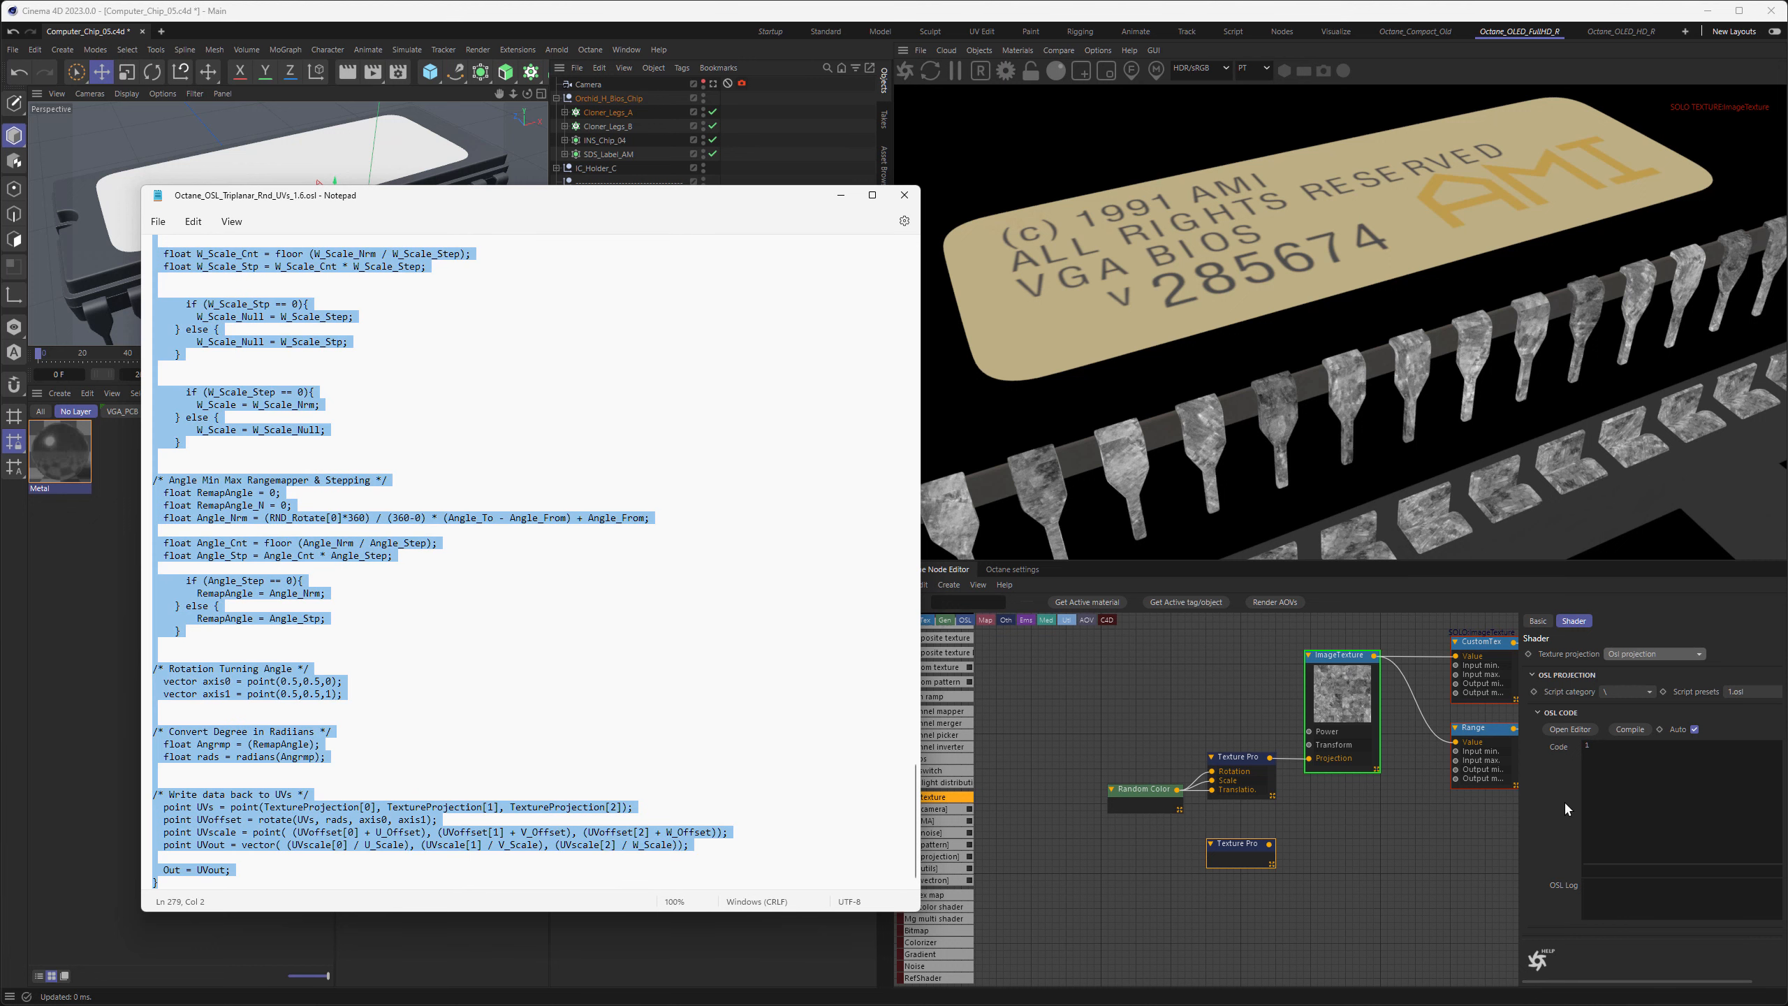
pyautogui.hotkey('alt', 'Tab')
pyautogui.hotkey('ctrl', 'v')
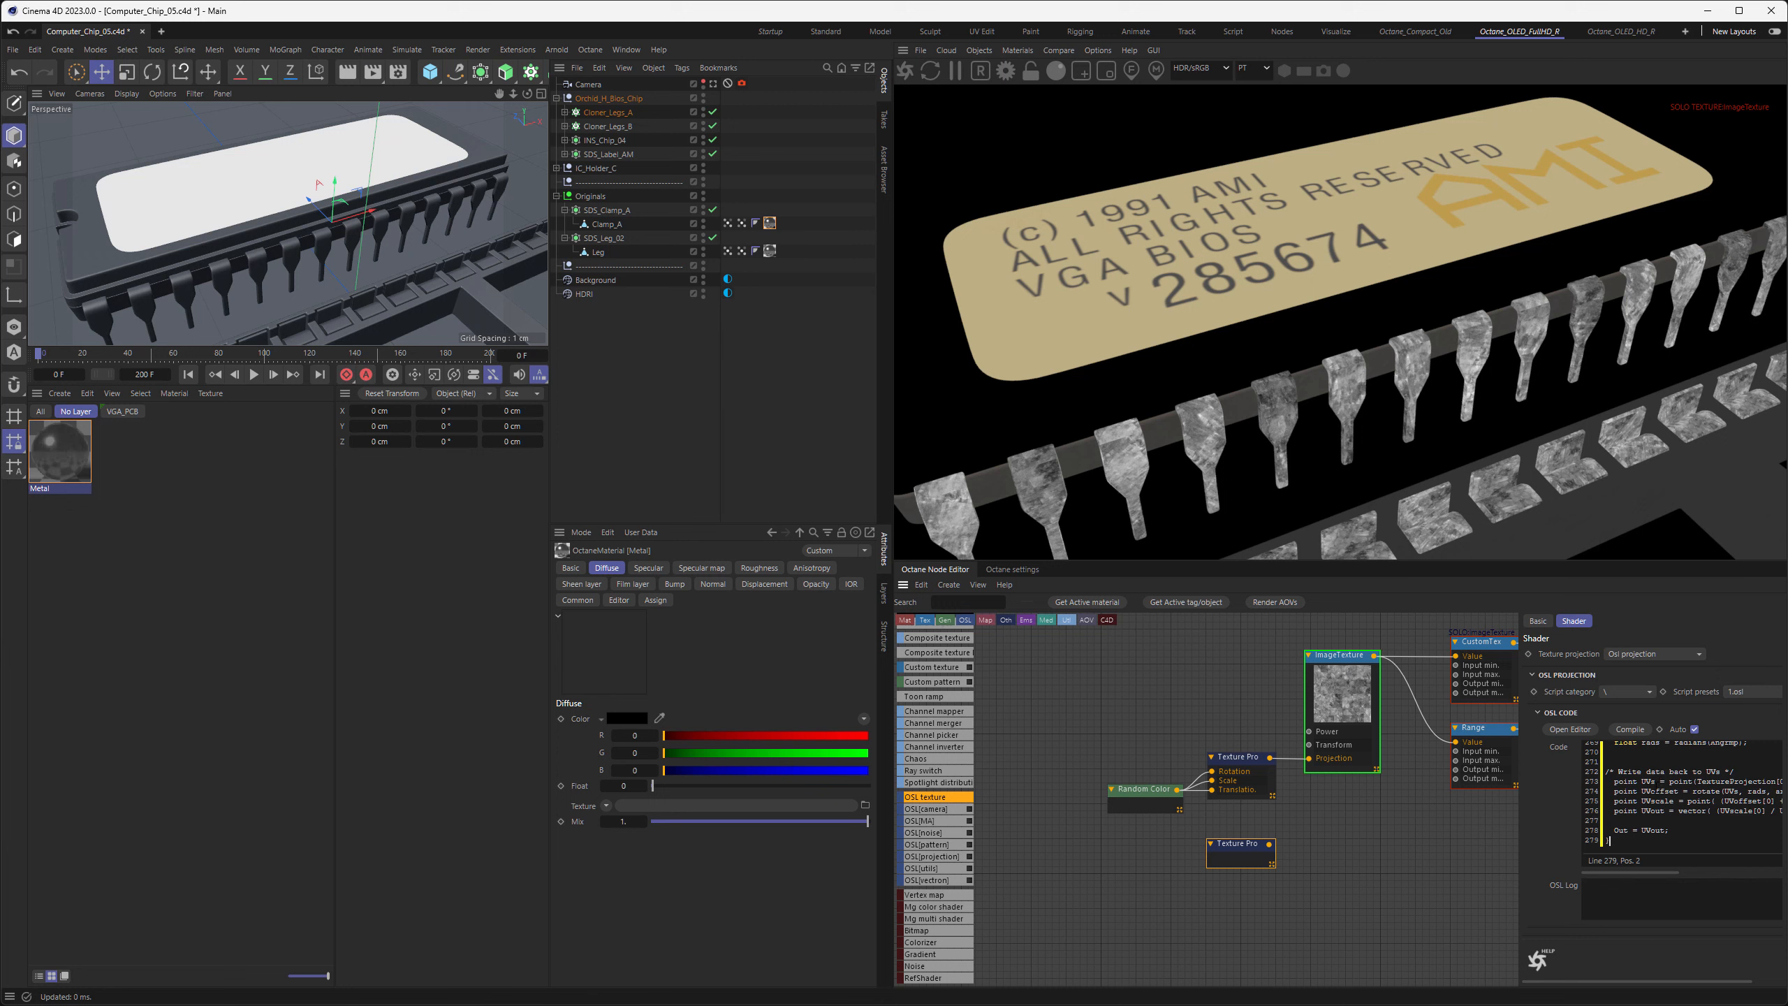
pyautogui.click(1627, 732)
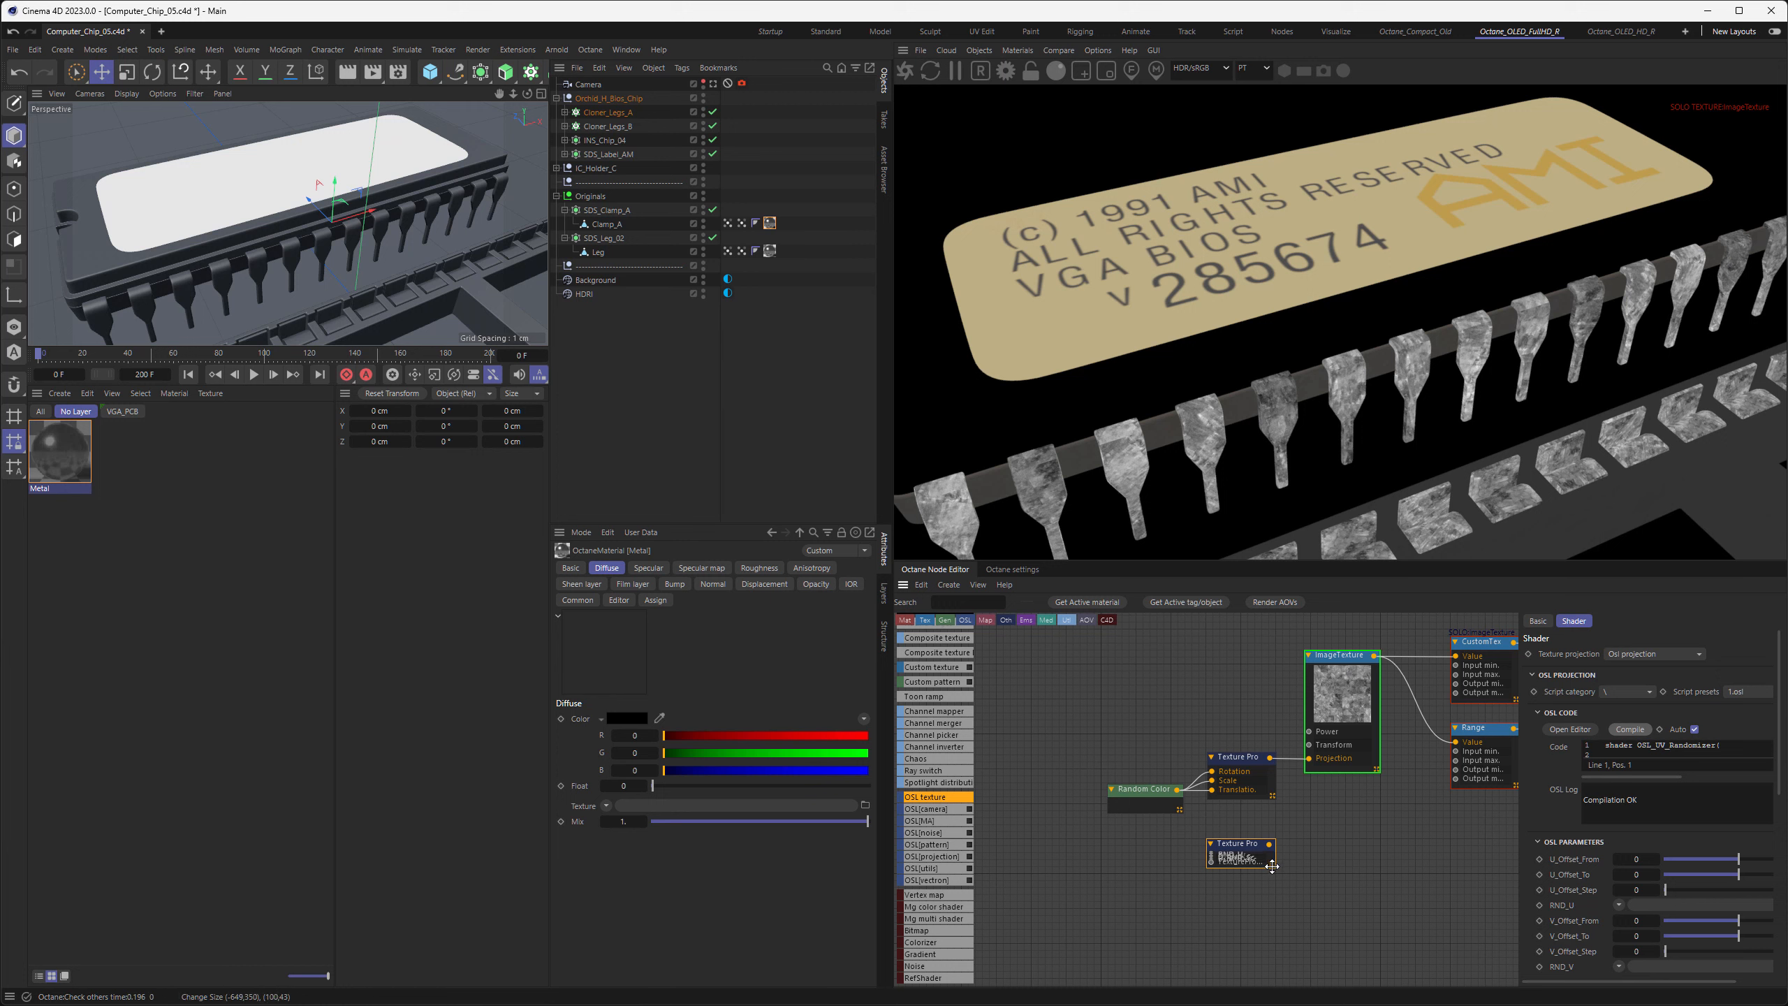
# Enlarge the OSL Texture Projection node until all its input names are readable
pyautogui.moveTo(1271, 864); pyautogui.dragTo(1284, 877)
pyautogui.moveTo(1326, 914); pyautogui.dragTo(1321, 751, button='middle')
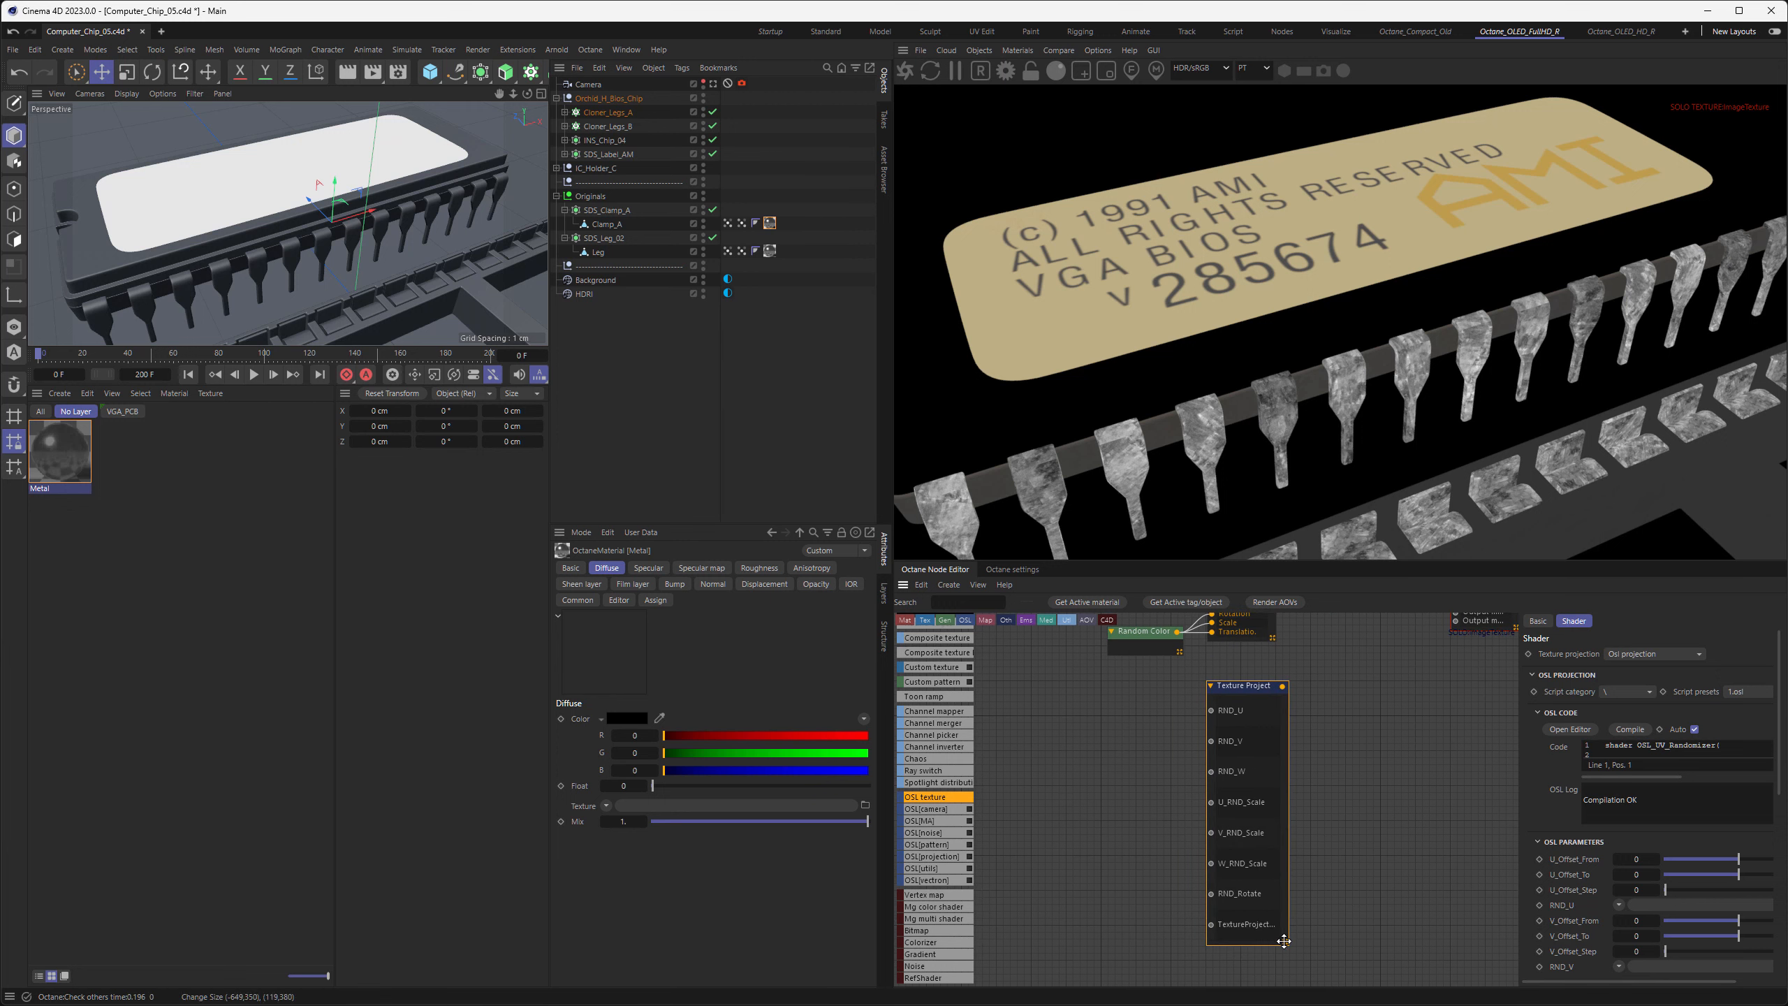
pyautogui.moveTo(1285, 942); pyautogui.dragTo(1305, 944)
pyautogui.moveTo(1304, 818); pyautogui.dragTo(1311, 853, button='middle')
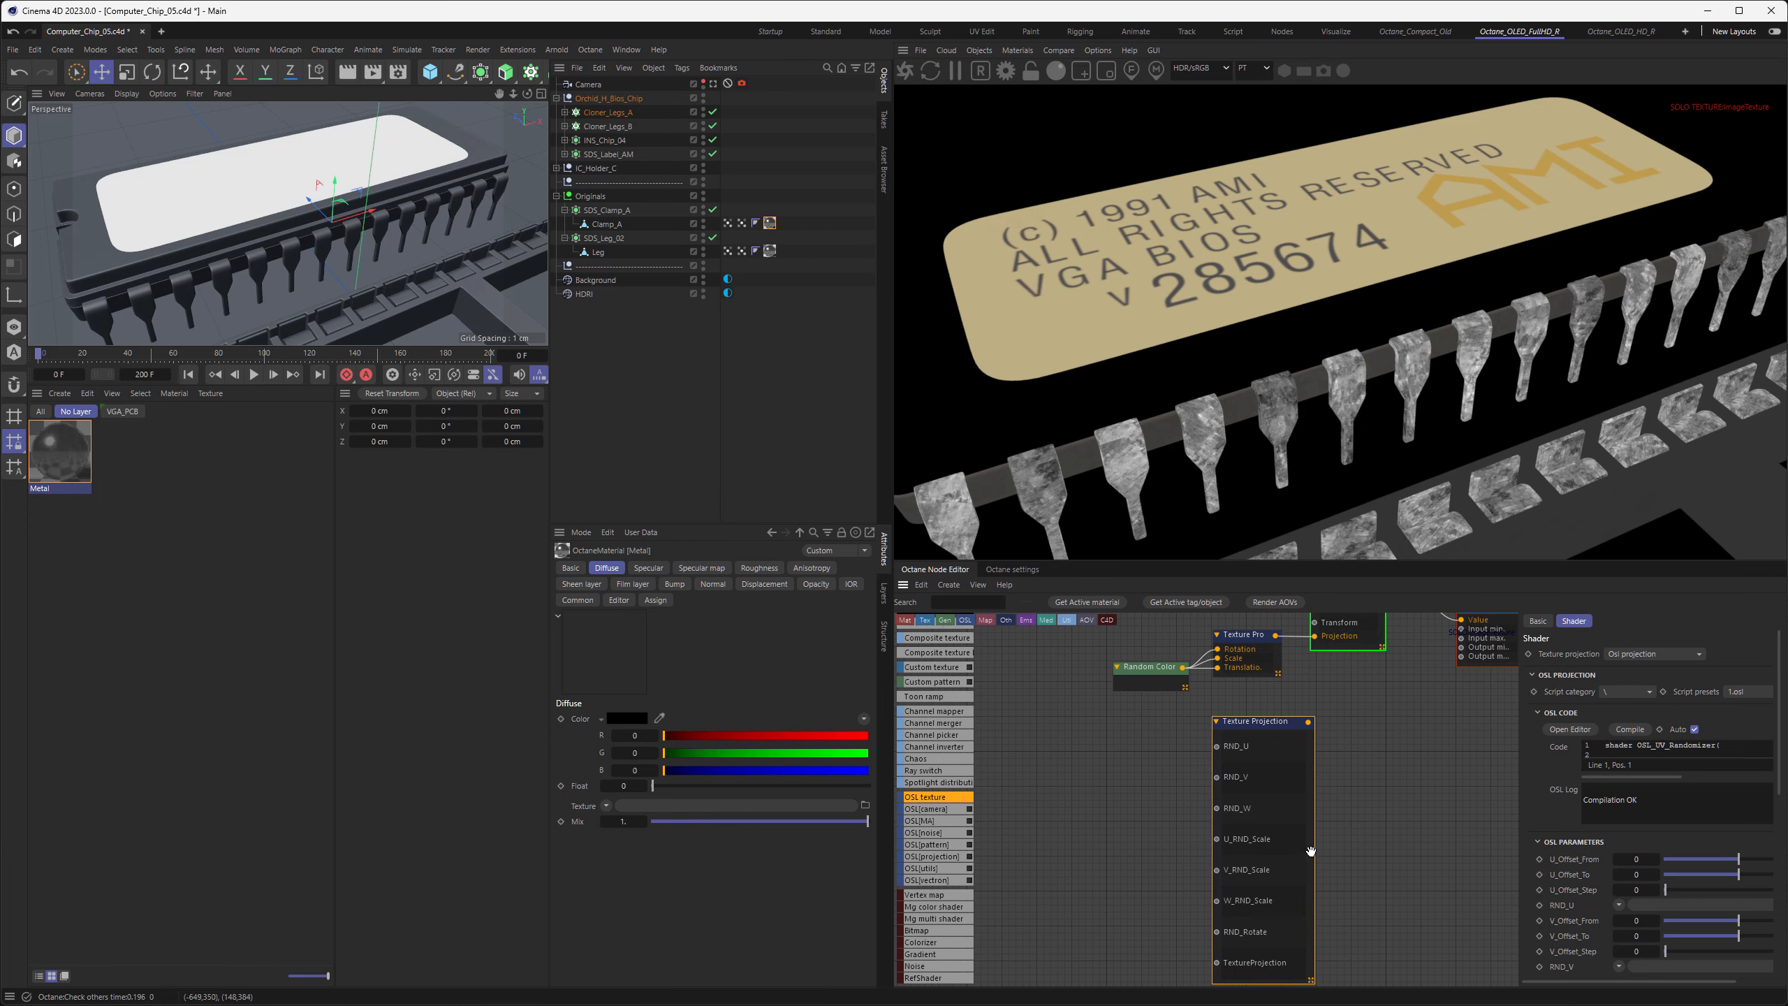
# Delete the distorted mesh UV projection and connect the OSL Texture Projection to the image texture's Projection input instead
pyautogui.click(1248, 657)
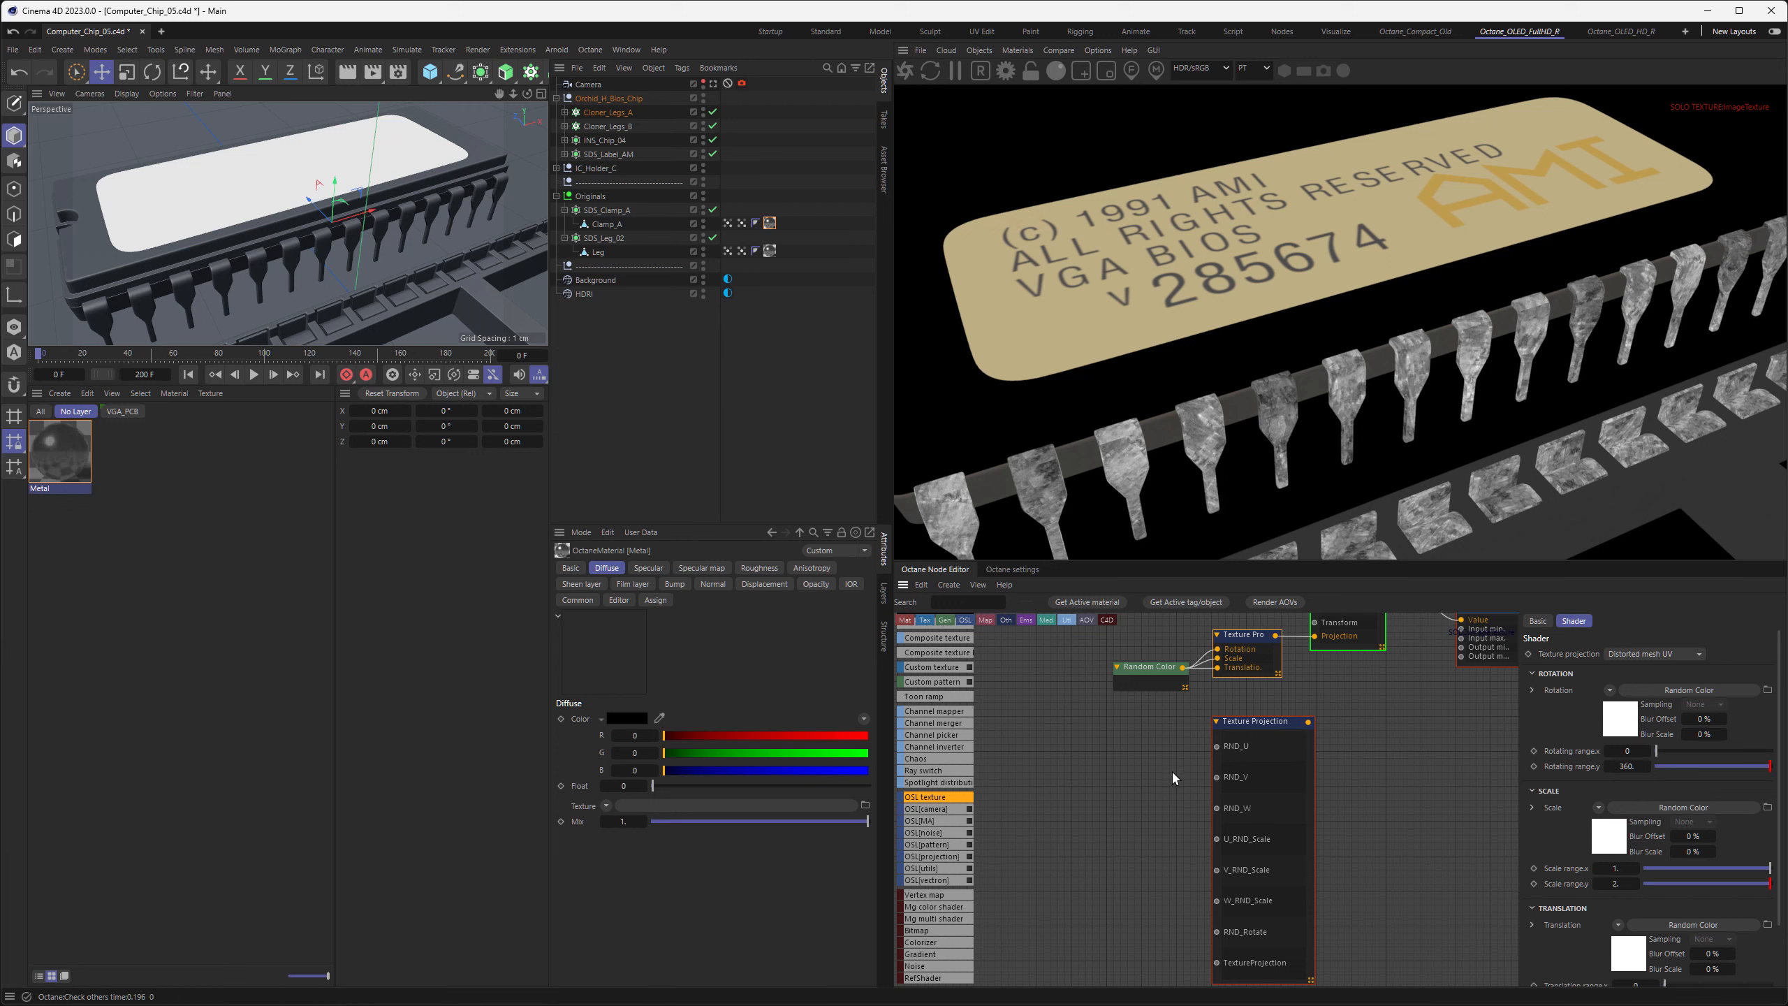
pyautogui.moveTo(1171, 778); pyautogui.dragTo(1167, 751, button='middle')
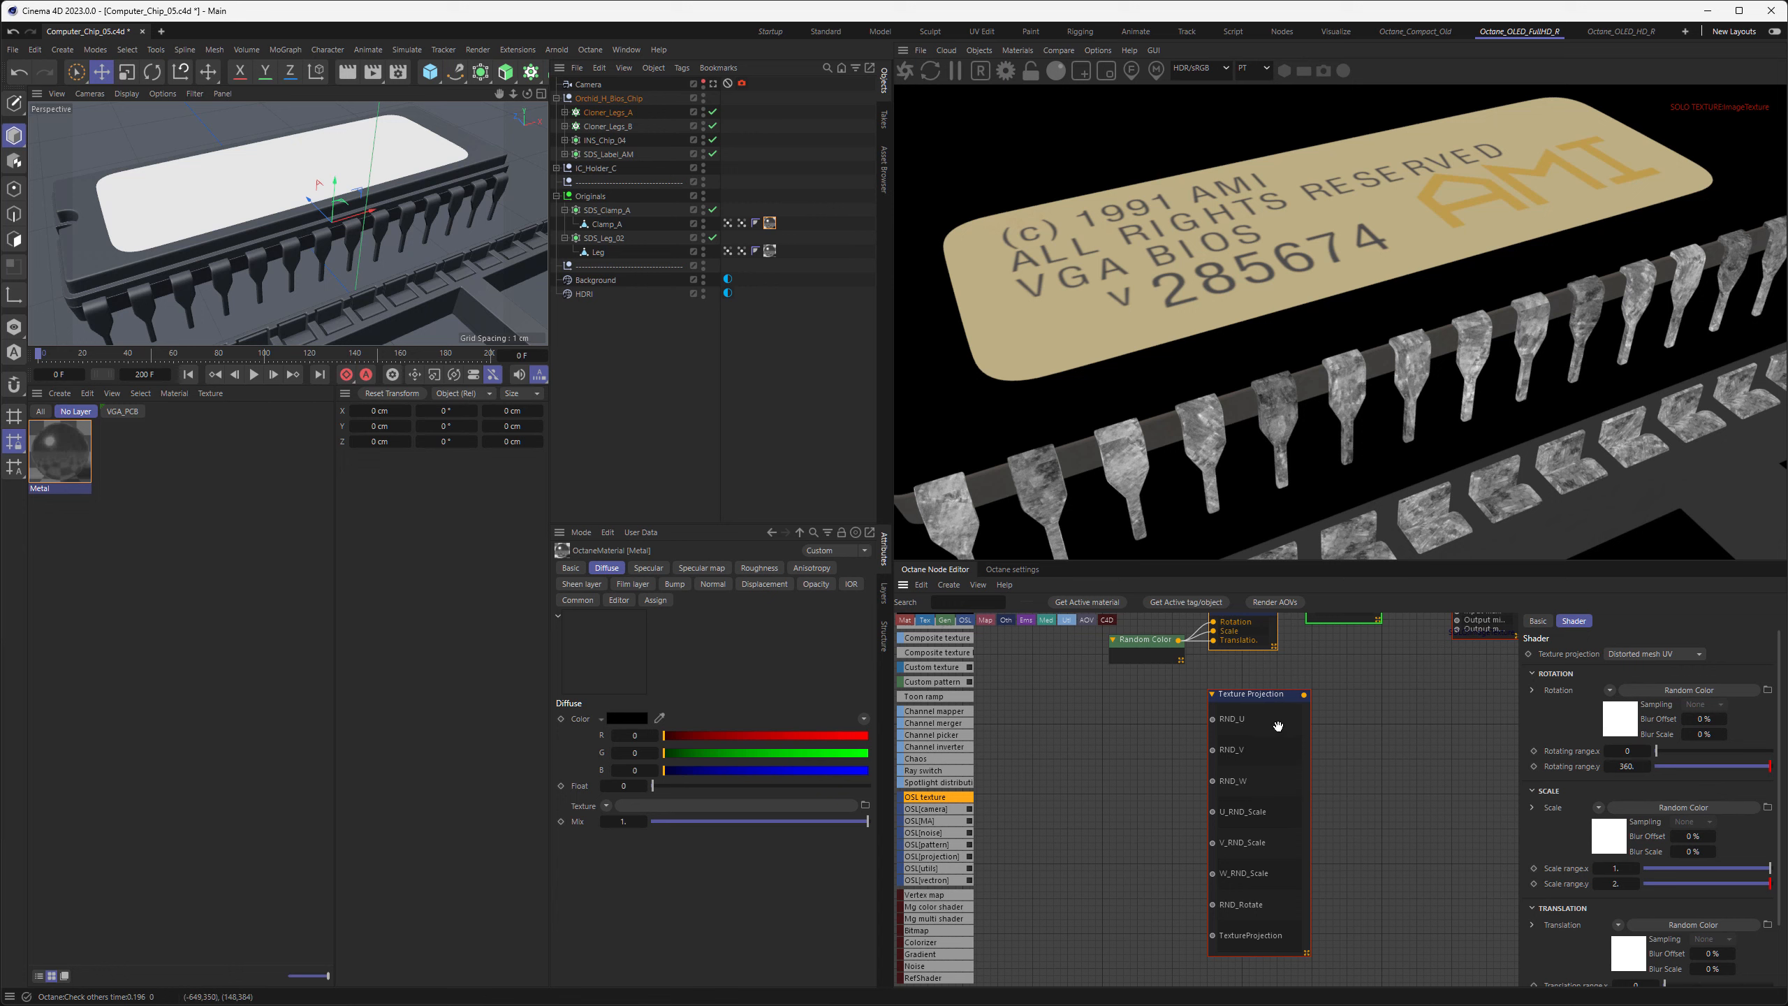
pyautogui.moveTo(1338, 724); pyautogui.dragTo(1343, 800, button='middle')
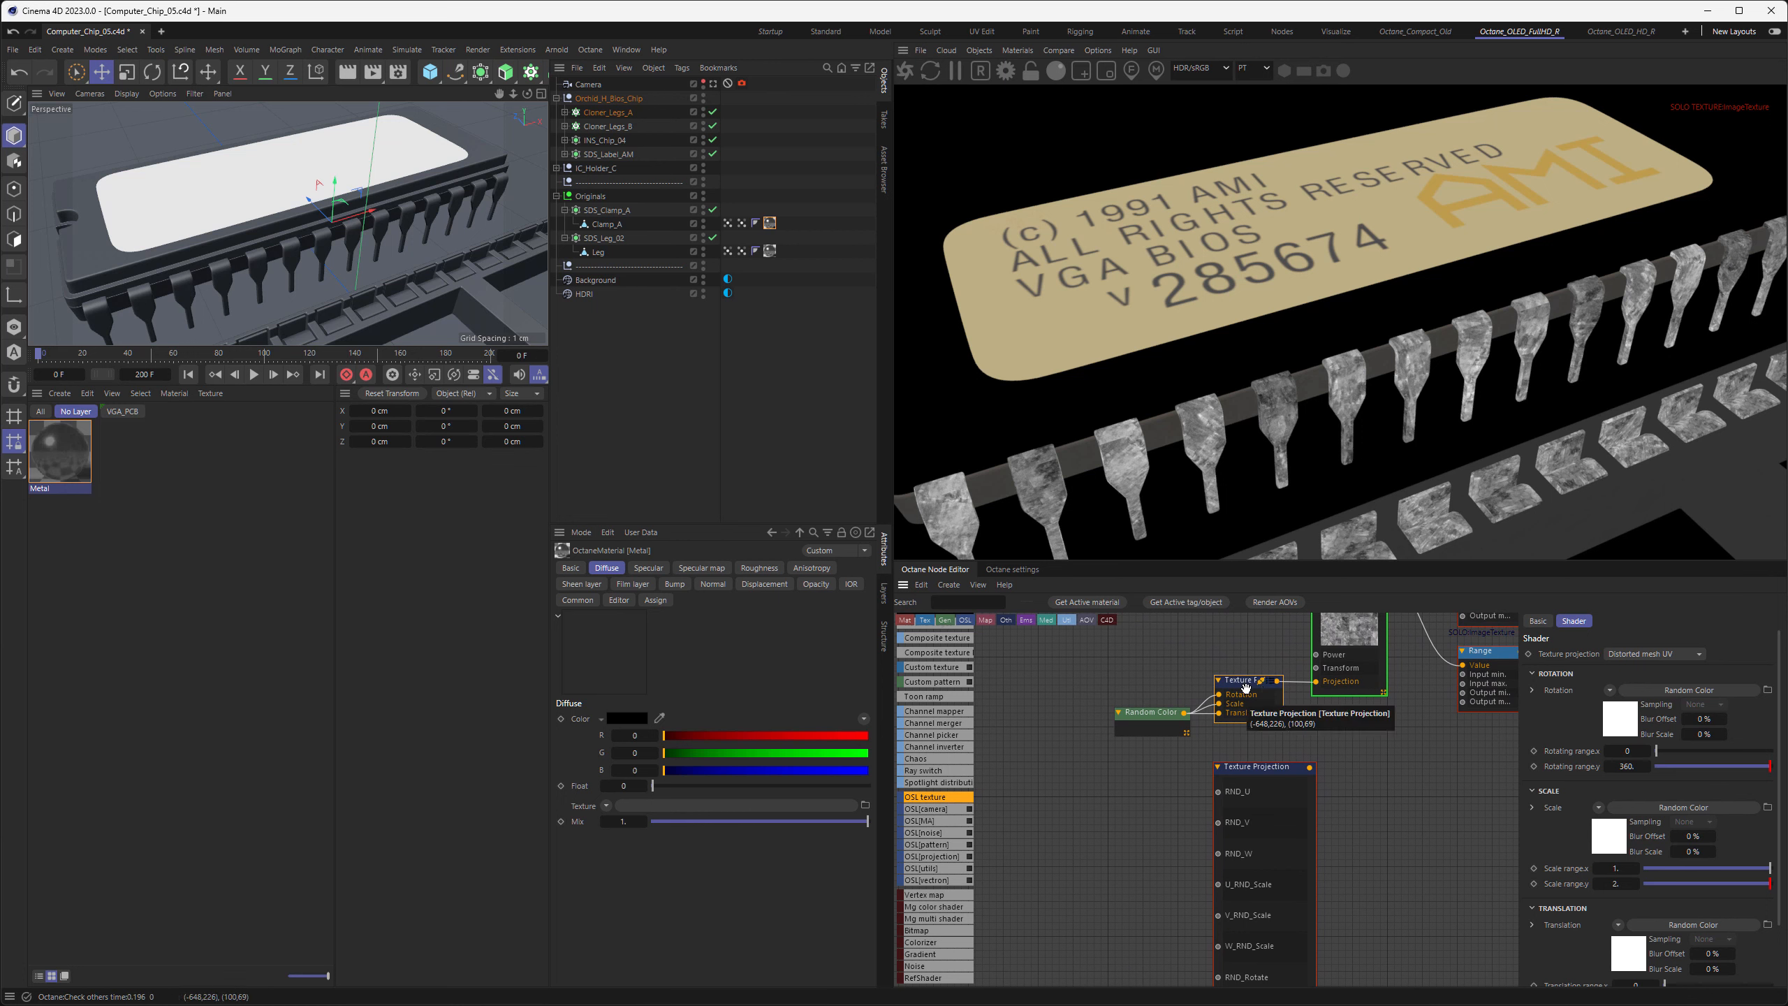
pyautogui.press('Delete')
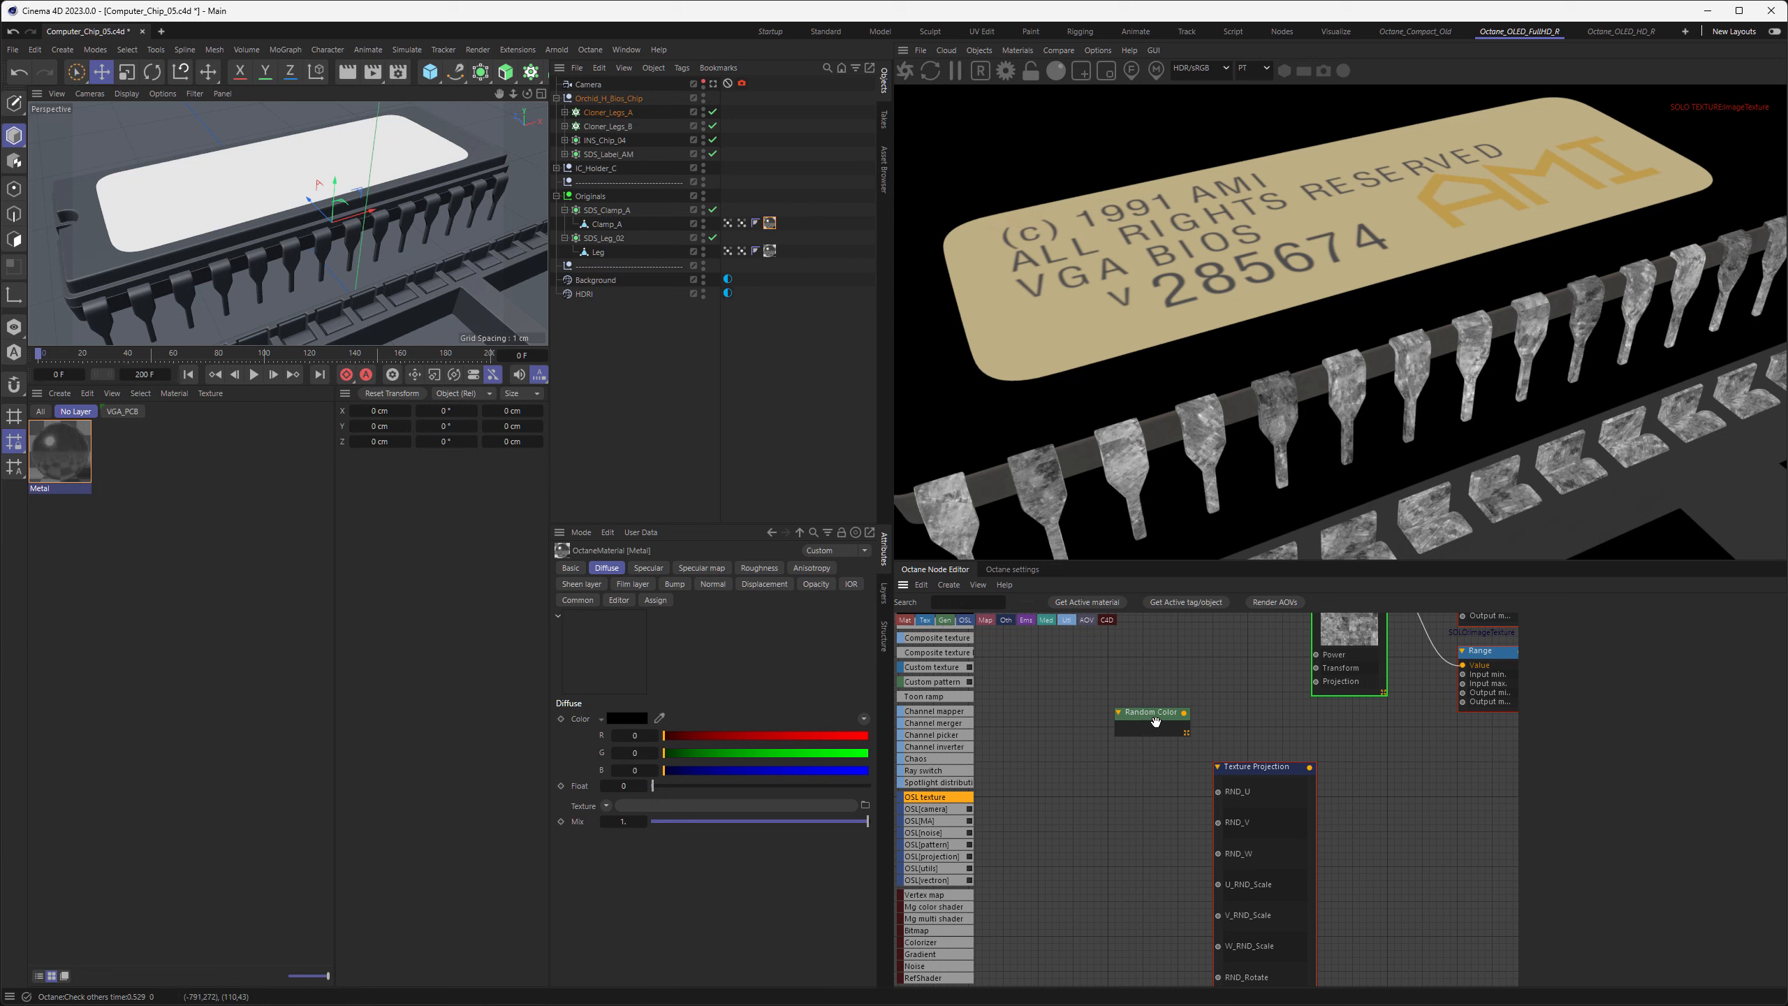
pyautogui.moveTo(1154, 714); pyautogui.dragTo(1045, 741)
pyautogui.moveTo(1251, 770); pyautogui.dragTo(1243, 680)
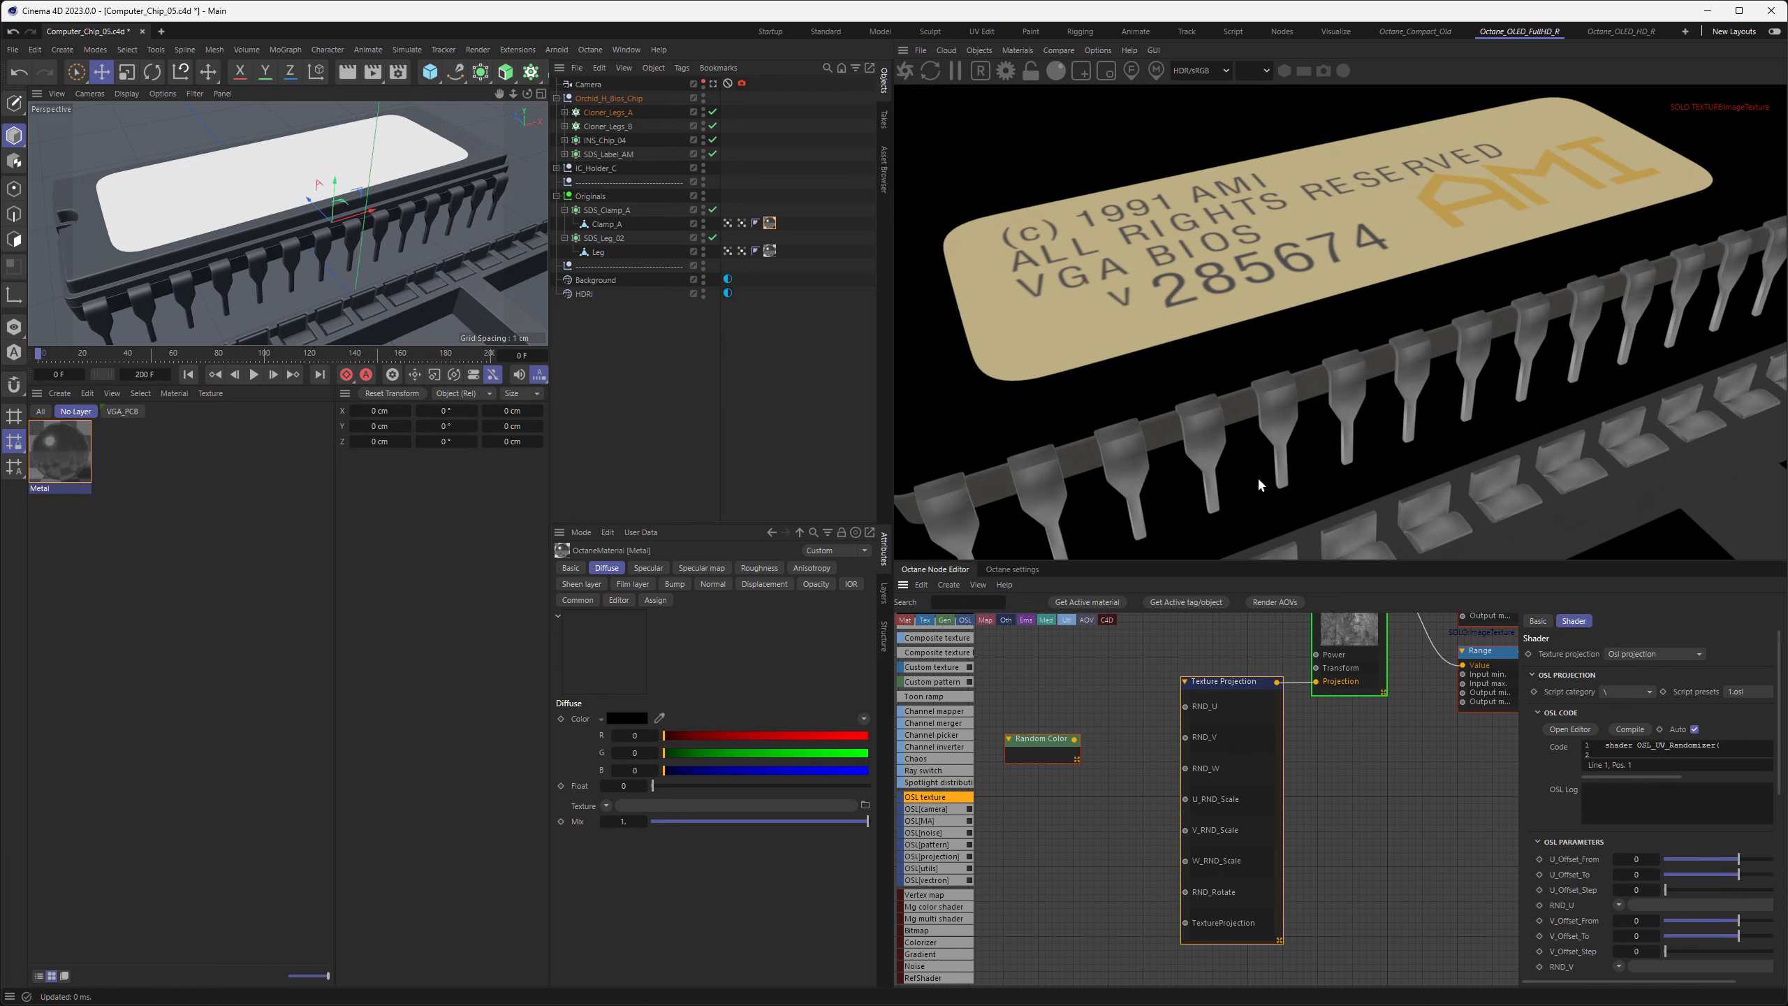
# Connect the Random Color node to all seven RND inputs of the OSL Texture Projection, from RND_U through RND_Rotate
pyautogui.moveTo(1203, 662); pyautogui.dragTo(1193, 707, button='middle')
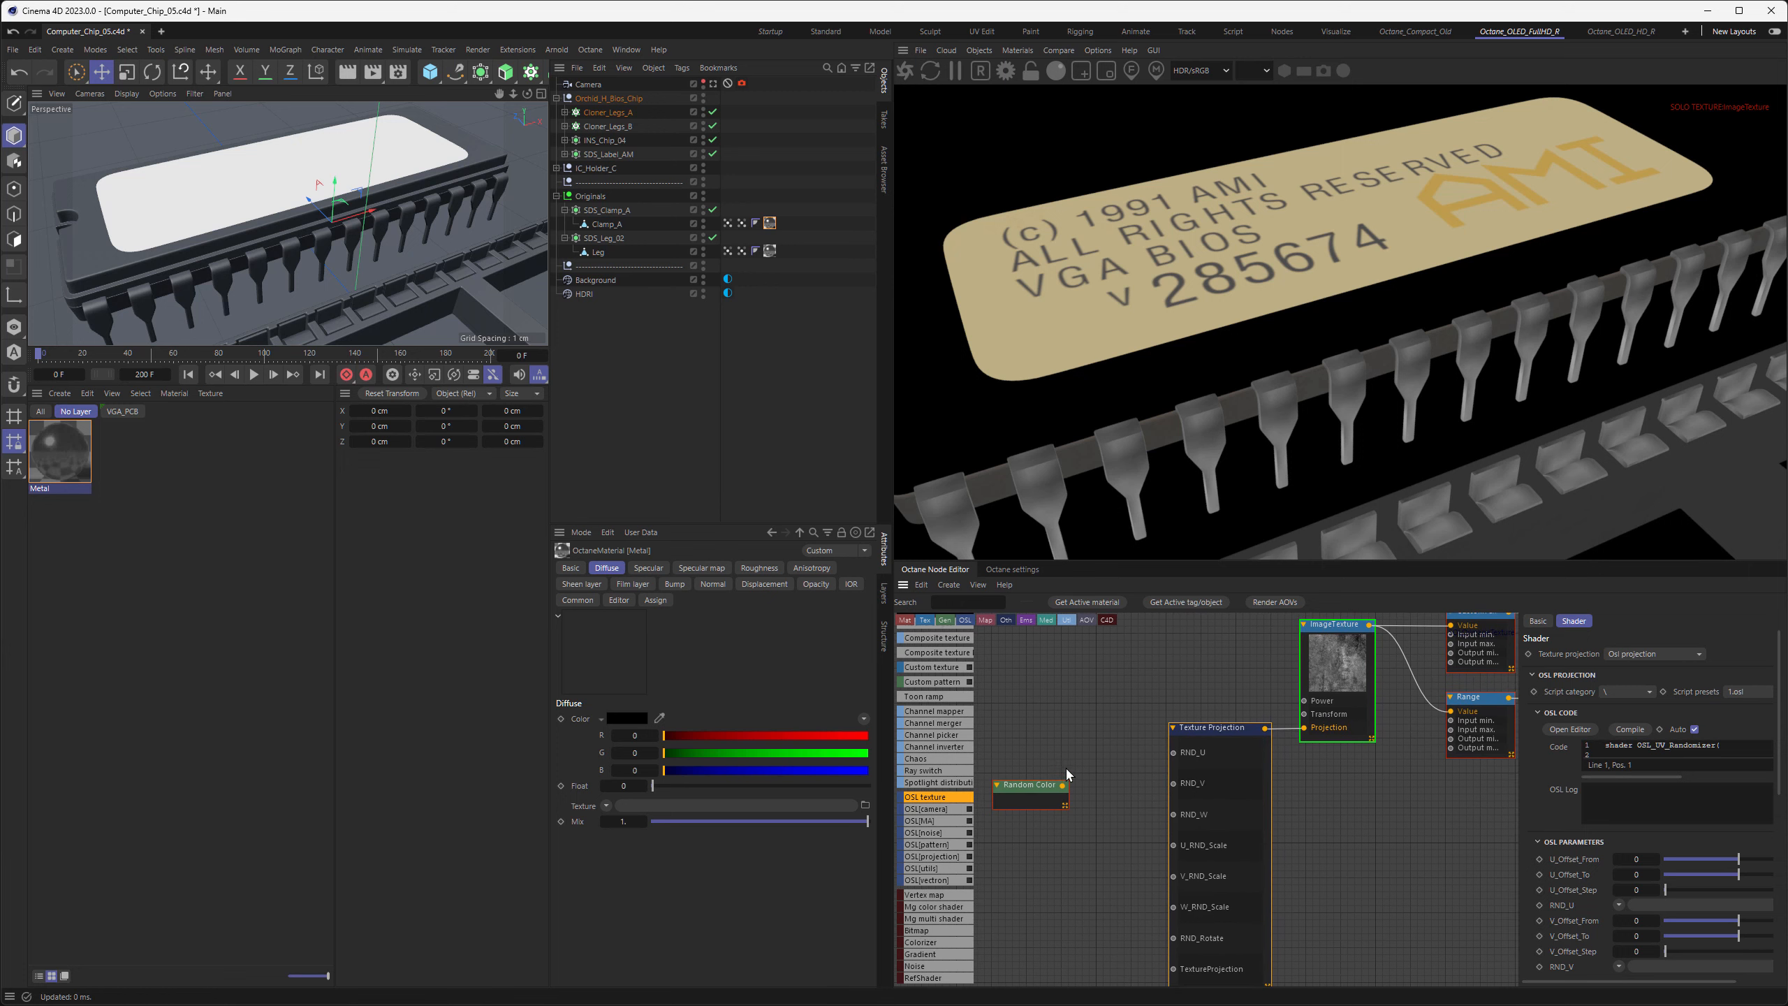
pyautogui.moveTo(1066, 768); pyautogui.dragTo(1087, 735, button='middle')
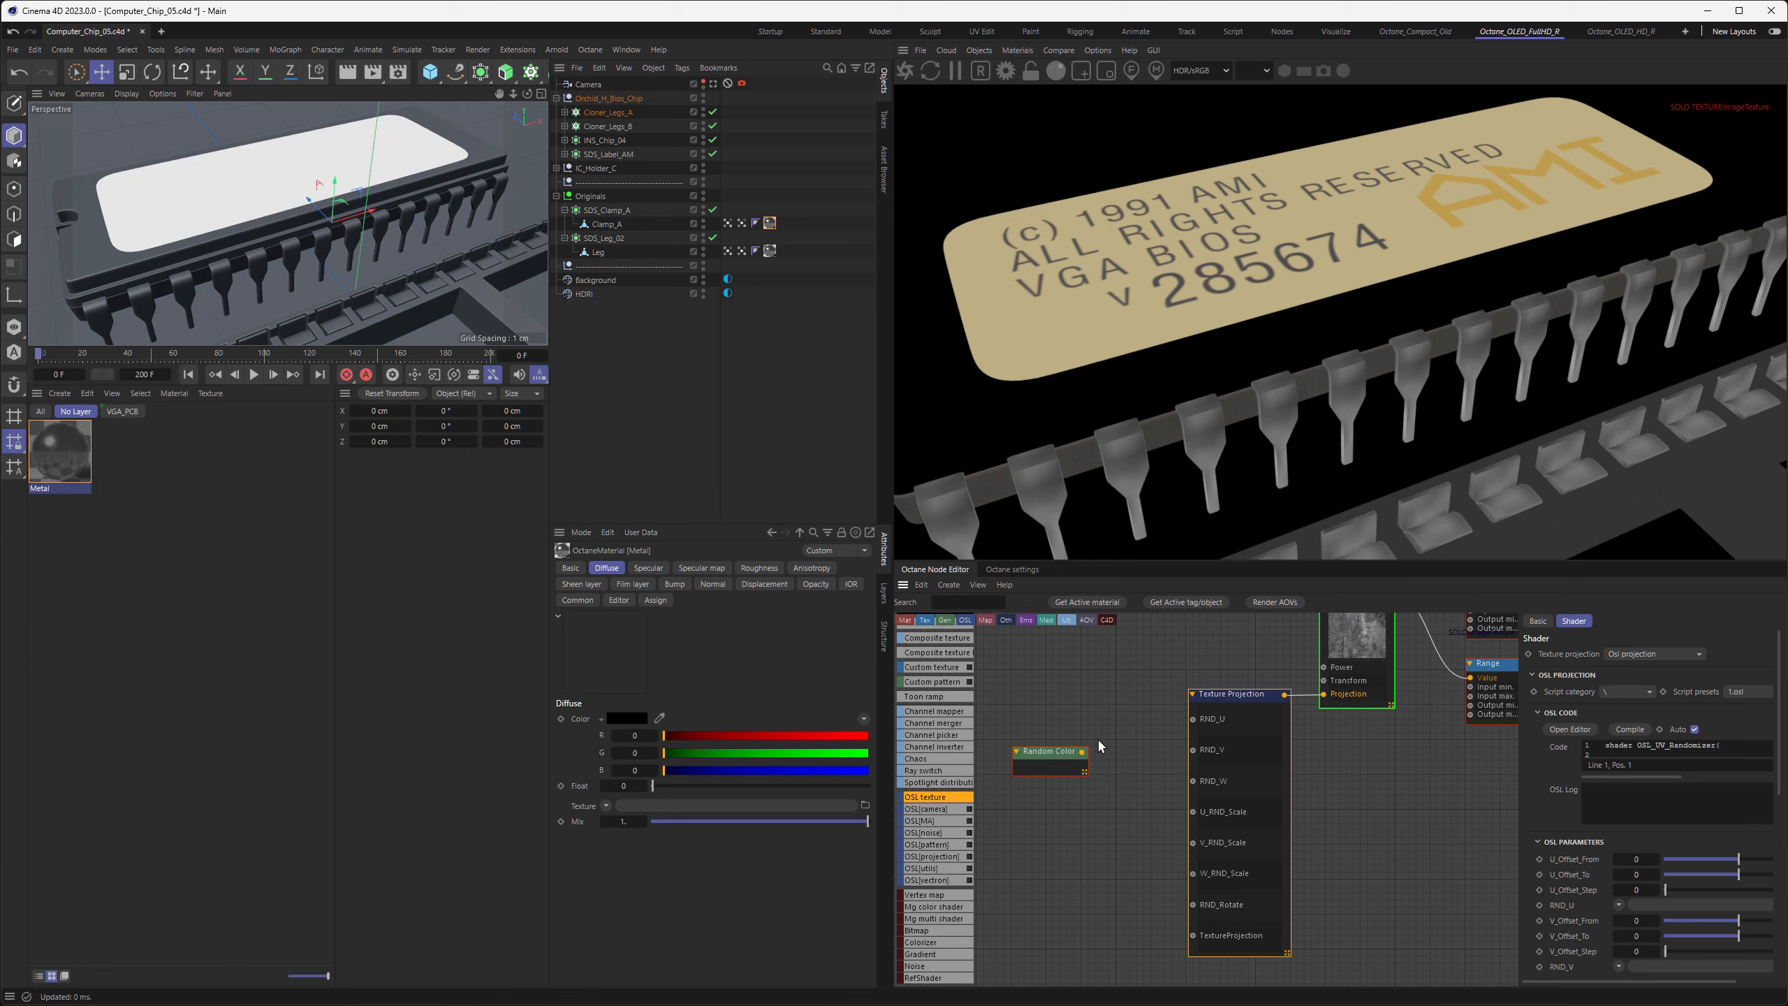
pyautogui.moveTo(1082, 751); pyautogui.dragTo(1190, 720)
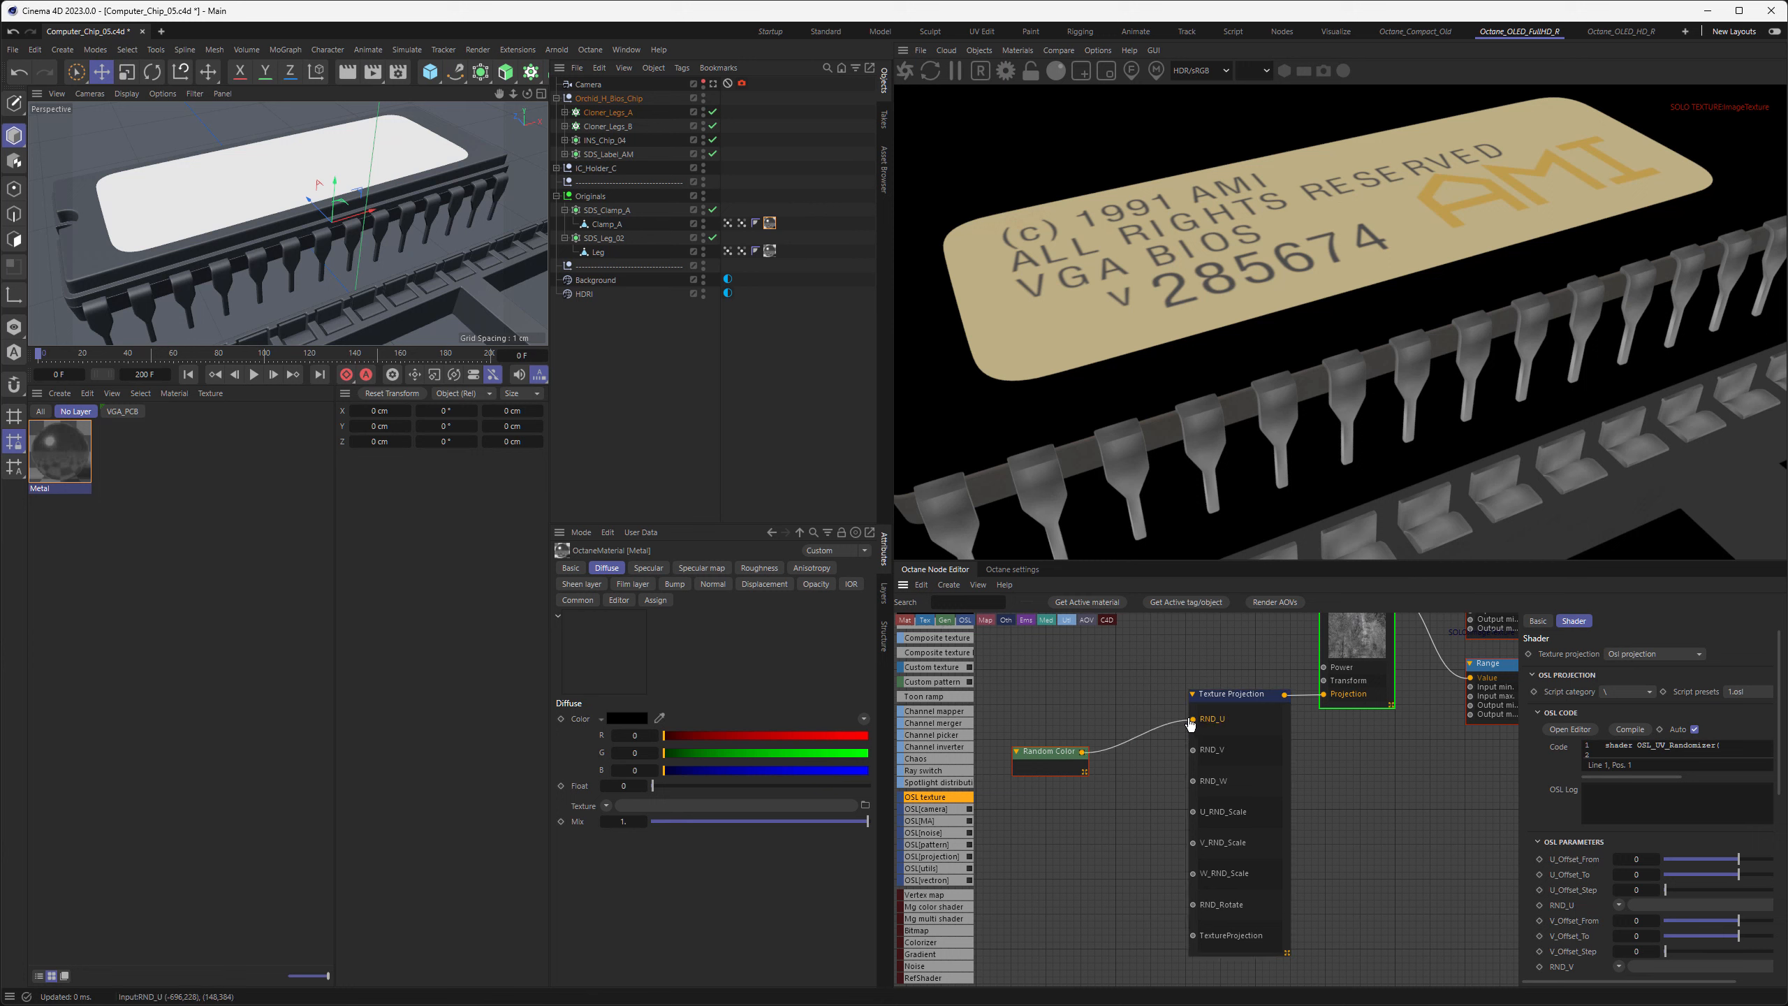
pyautogui.moveTo(1082, 751); pyautogui.dragTo(1192, 750)
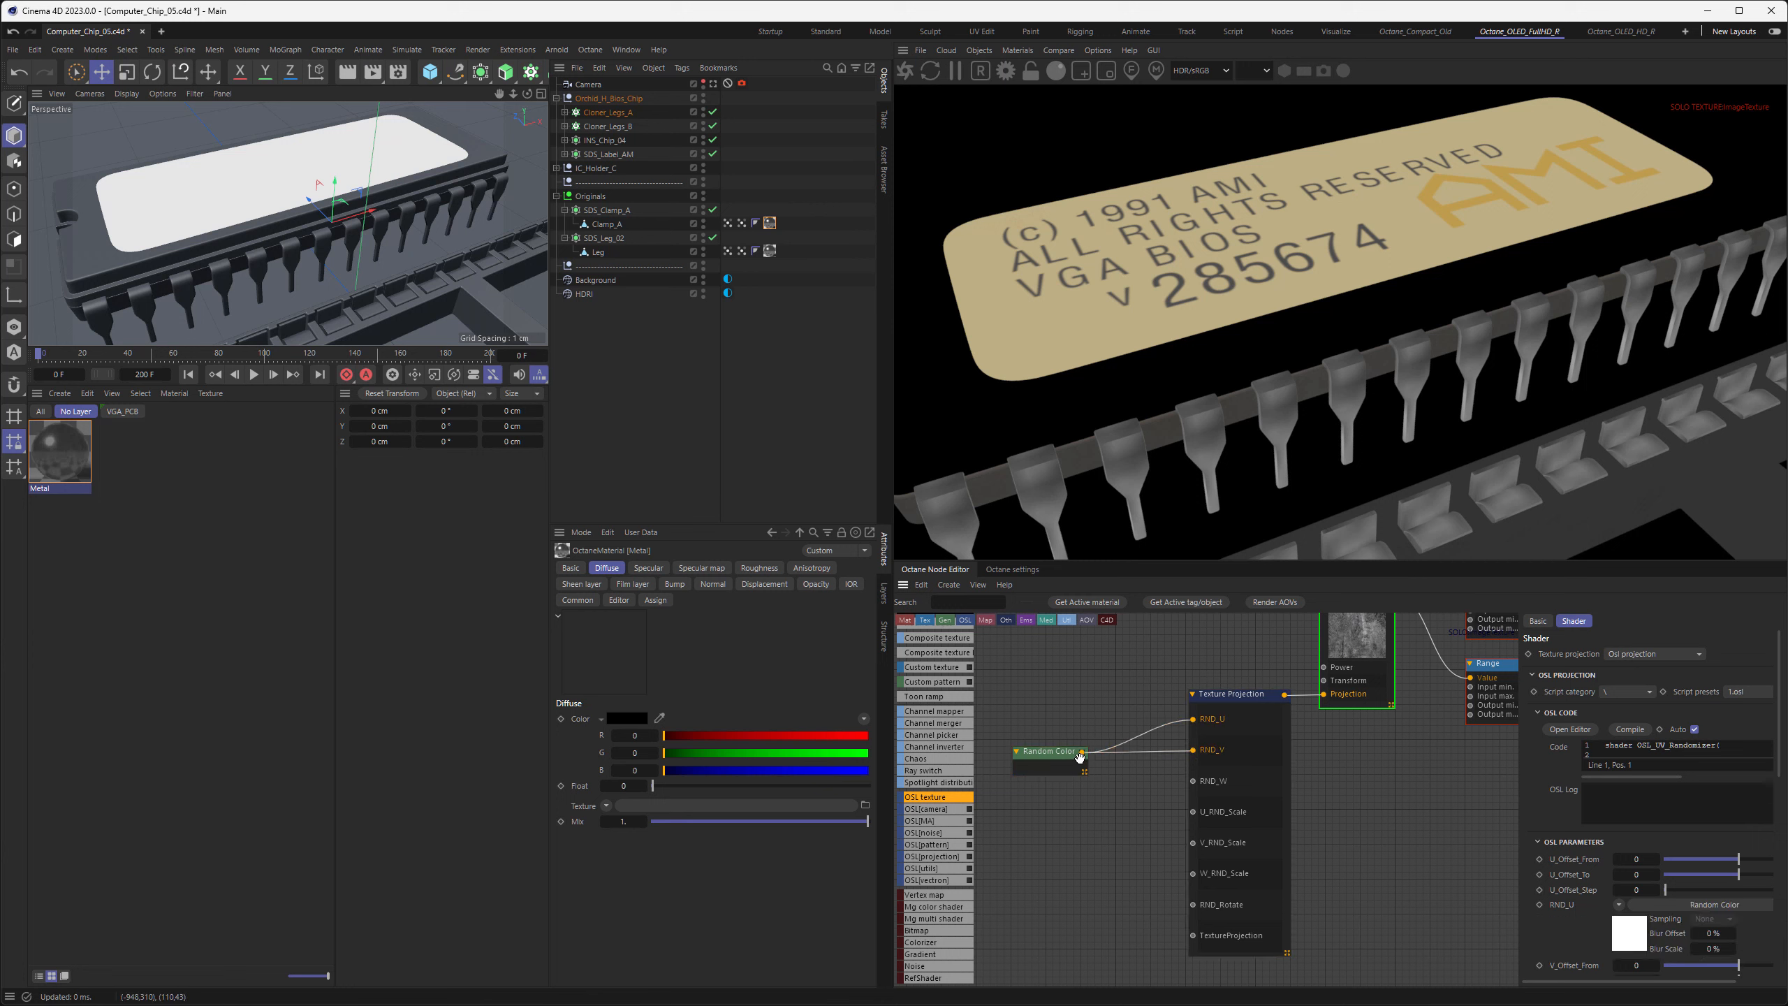
pyautogui.moveTo(1081, 752); pyautogui.dragTo(1192, 780)
pyautogui.moveTo(1082, 752); pyautogui.dragTo(1192, 811)
pyautogui.moveTo(1082, 753); pyautogui.dragTo(1192, 842)
pyautogui.moveTo(1082, 752); pyautogui.dragTo(1192, 904)
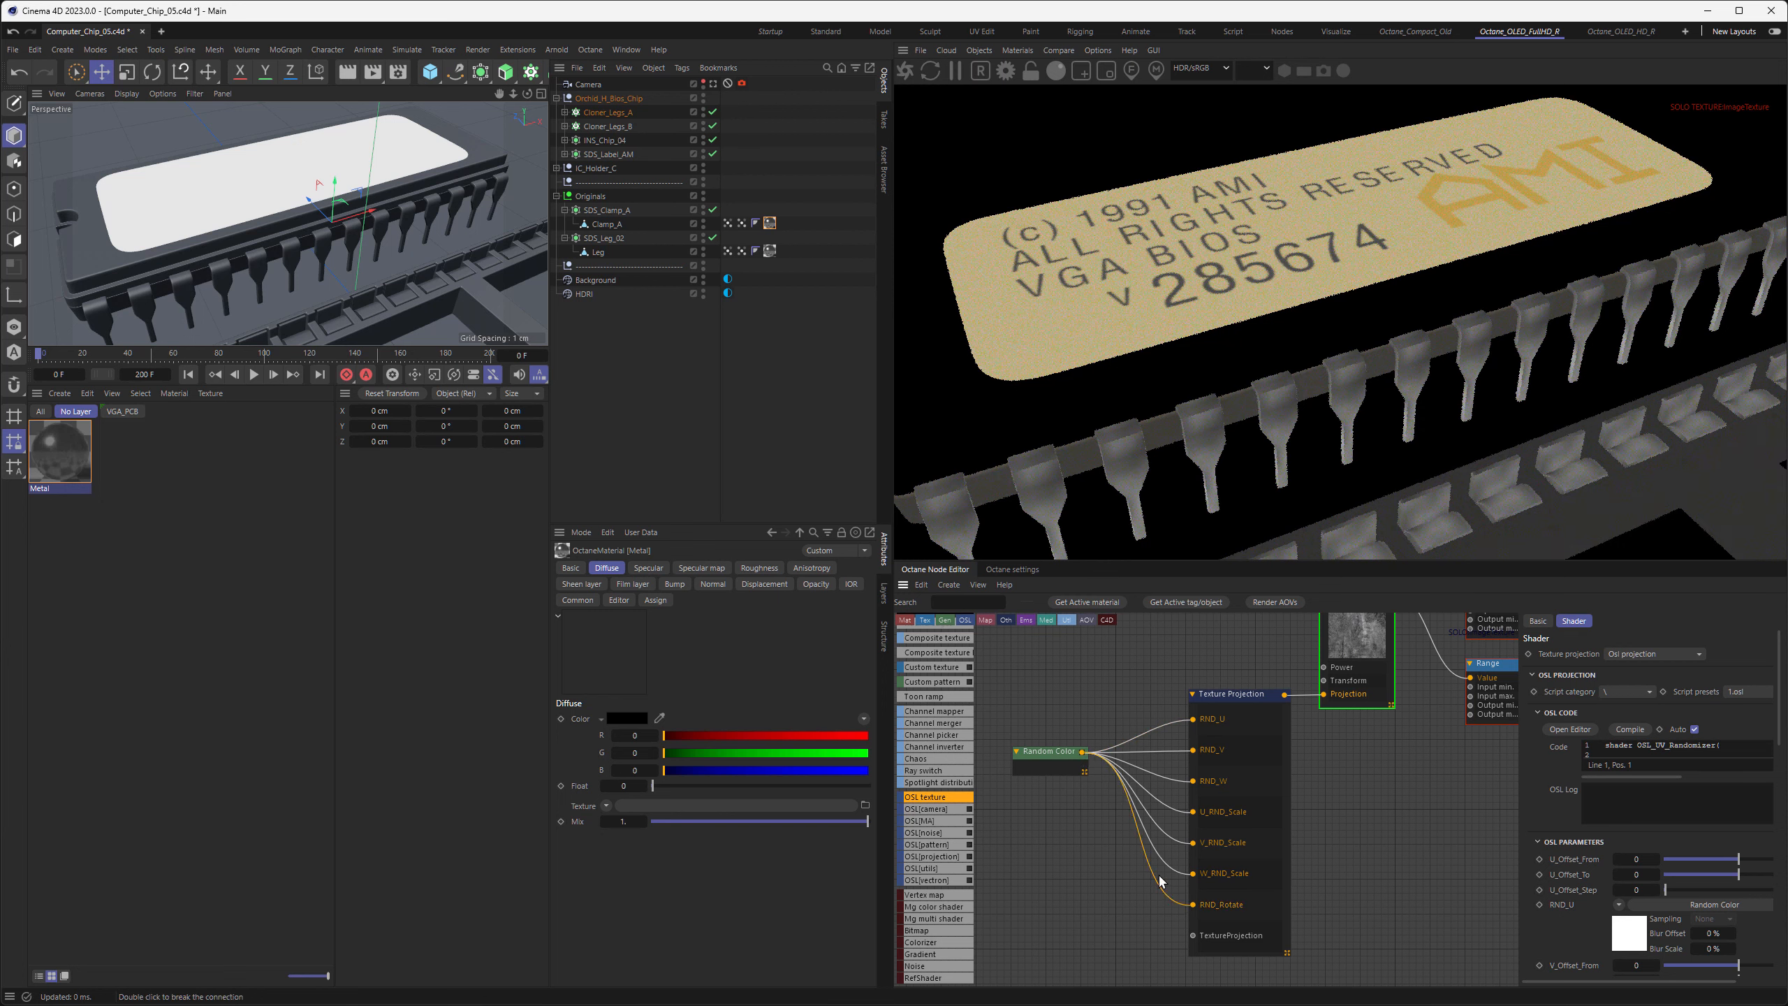
pyautogui.moveTo(1049, 752); pyautogui.dragTo(1088, 720)
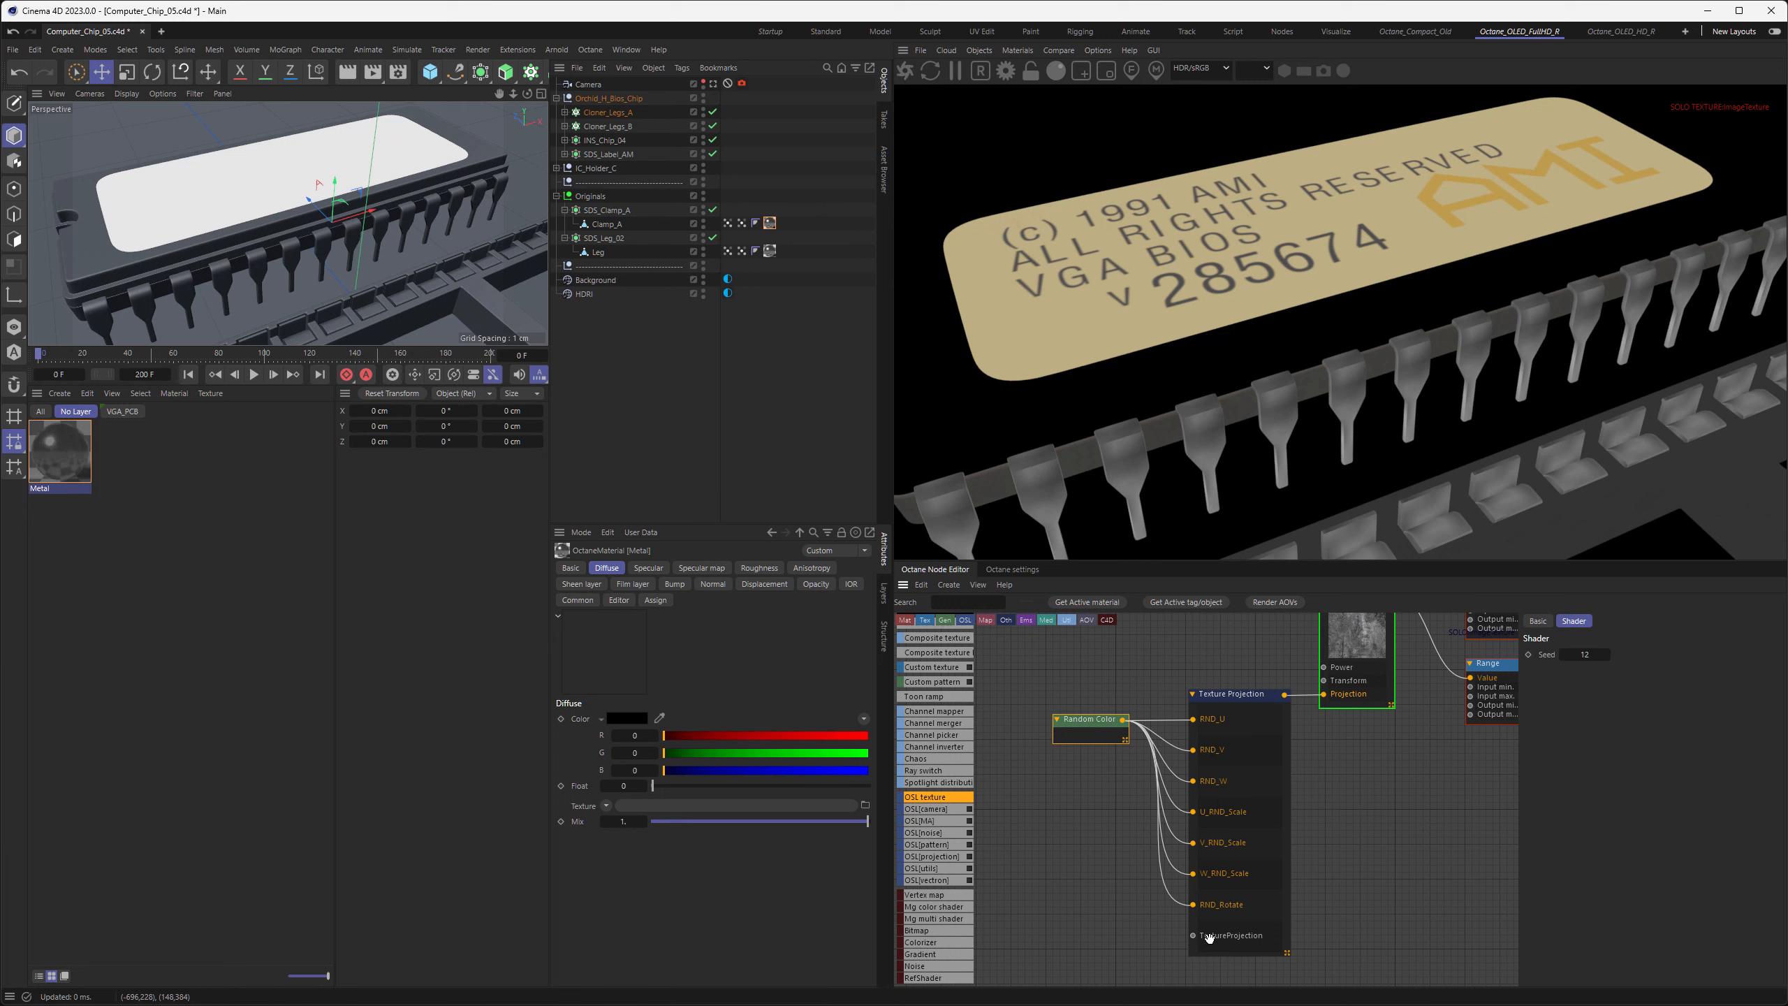
# Add a second Texture Projection node set to Triplanar and connect it to the OSL projection's TextureProjection input
pyautogui.scroll(10, 933, 833)
pyautogui.scroll(2, 933, 835)
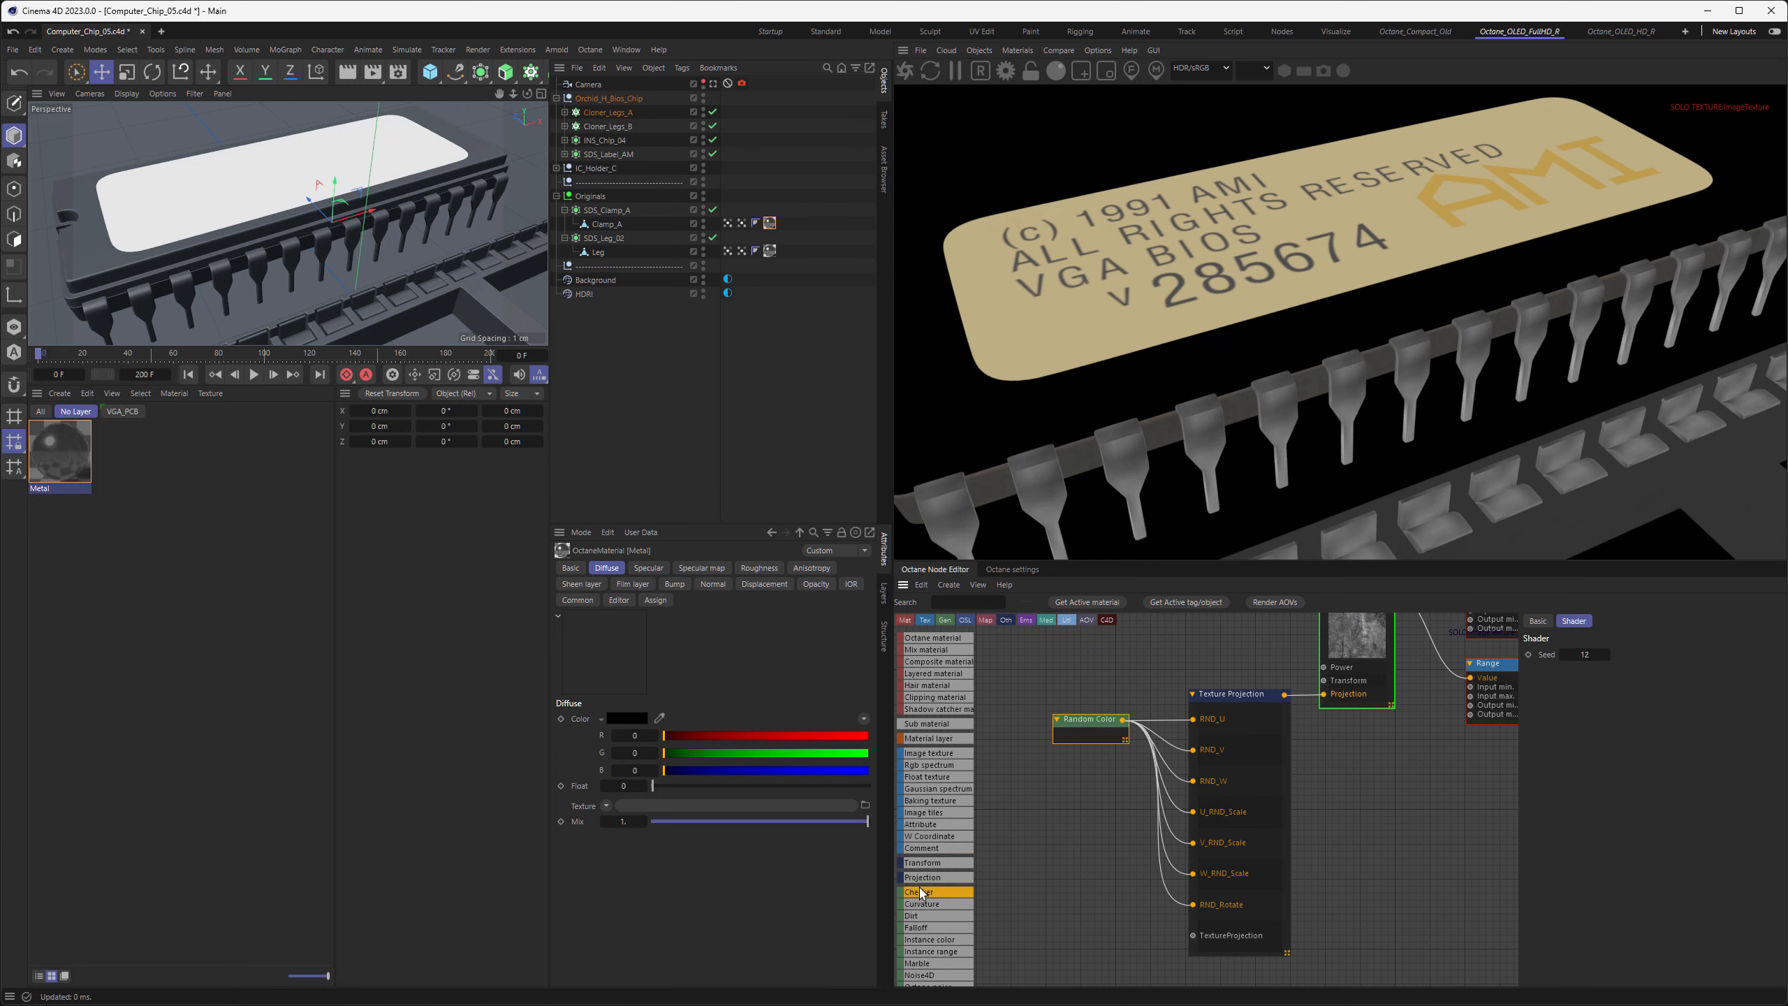
pyautogui.moveTo(1084, 916); pyautogui.dragTo(1085, 931)
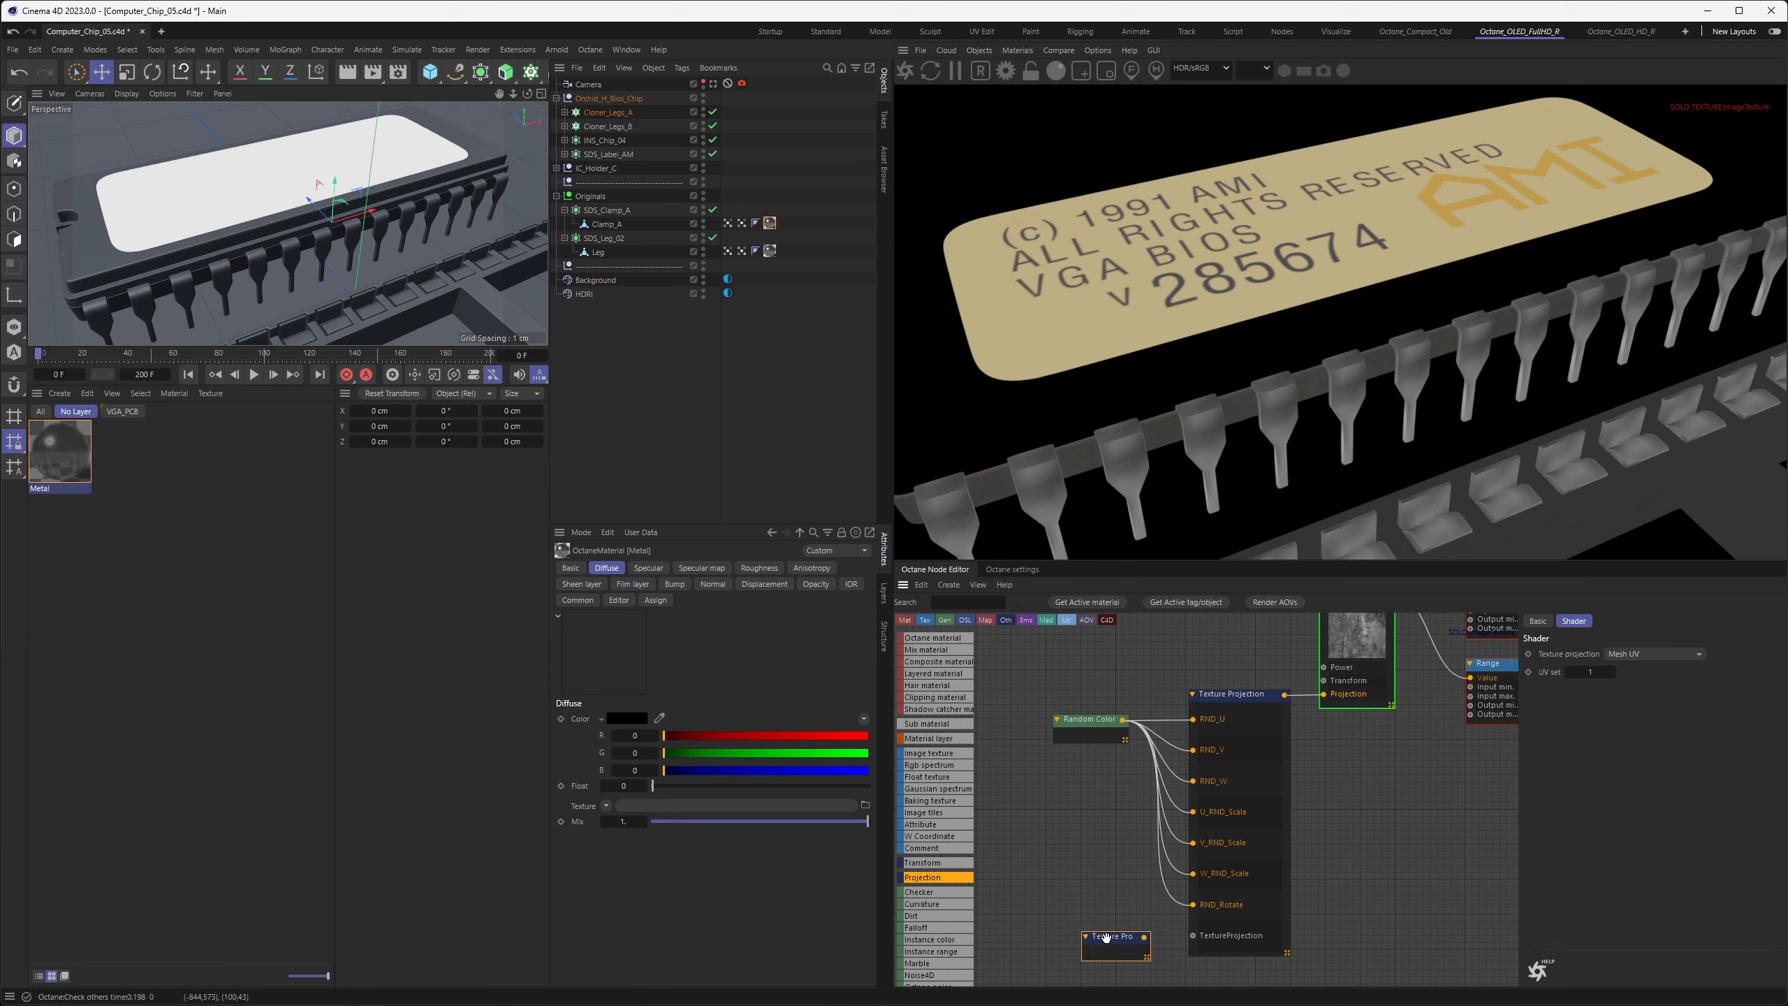
pyautogui.click(1642, 655)
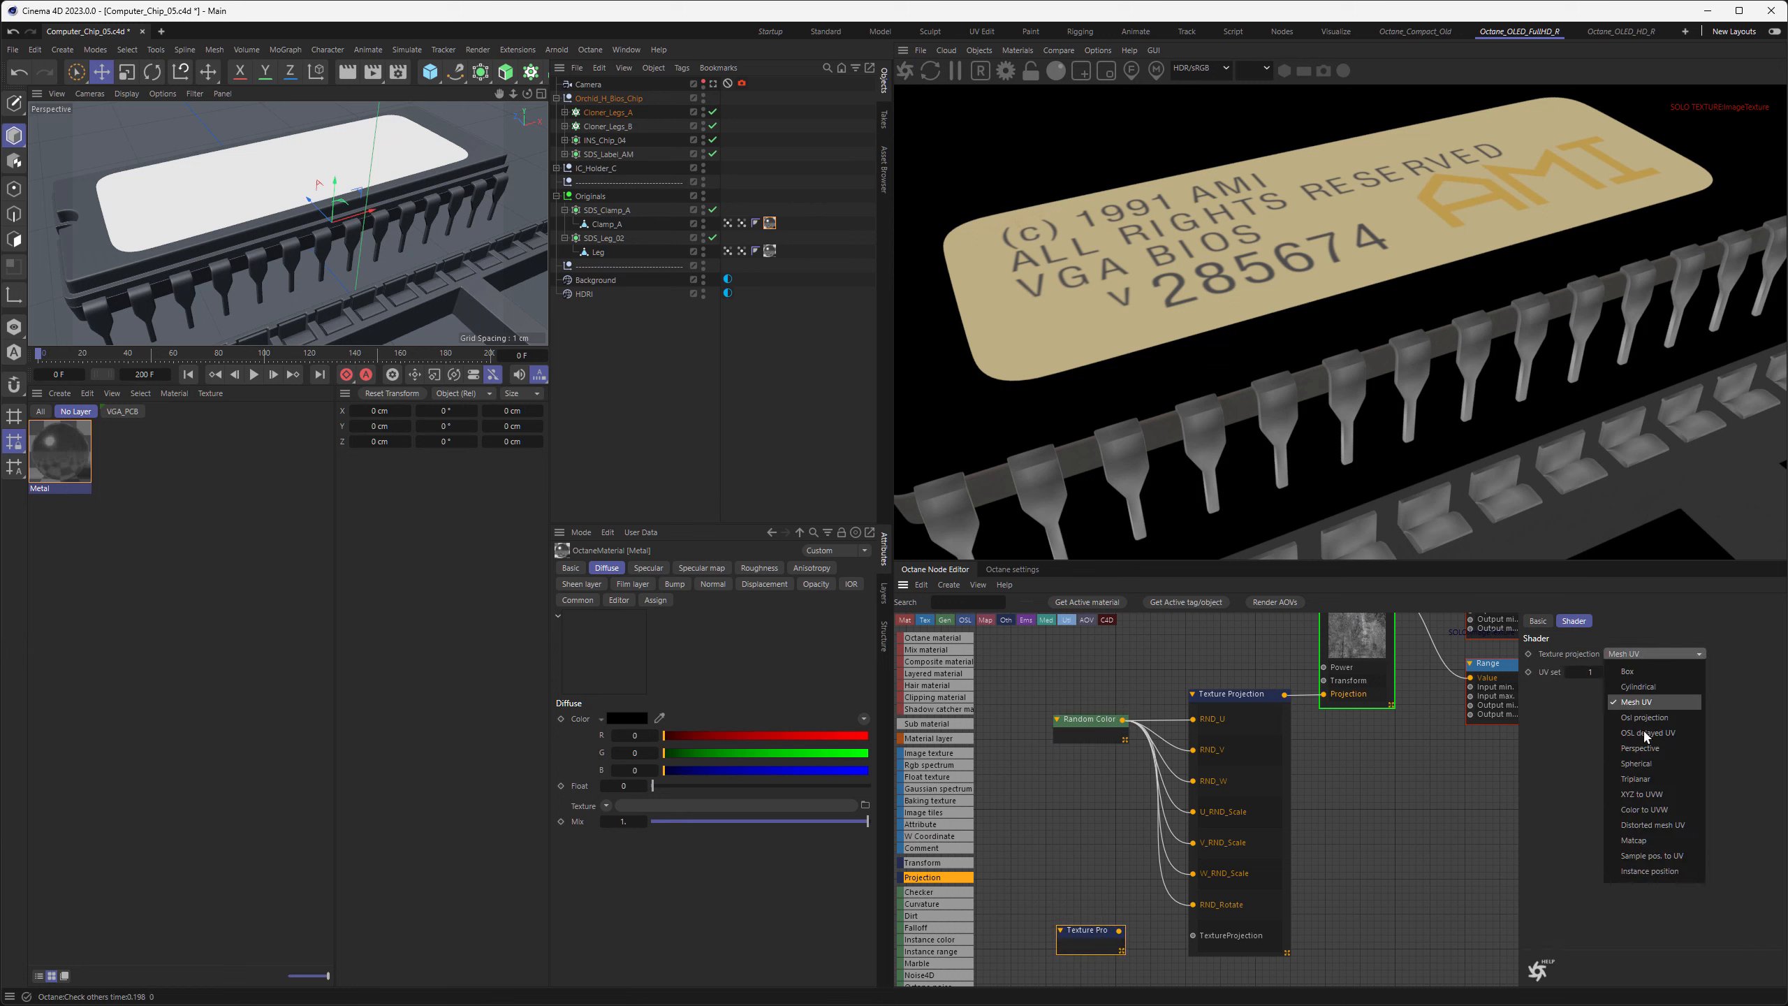
pyautogui.click(1639, 782)
pyautogui.moveTo(1109, 930)
pyautogui.mouseDown()
pyautogui.moveTo(1192, 936)
pyautogui.moveTo(1119, 937)
pyautogui.mouseUp()
pyautogui.moveTo(1265, 809)
pyautogui.mouseDown(button='middle')
pyautogui.moveTo(1241, 868)
pyautogui.moveTo(1261, 827)
pyautogui.mouseUp(button='middle')
pyautogui.moveTo(1045, 642); pyautogui.dragTo(1349, 954)
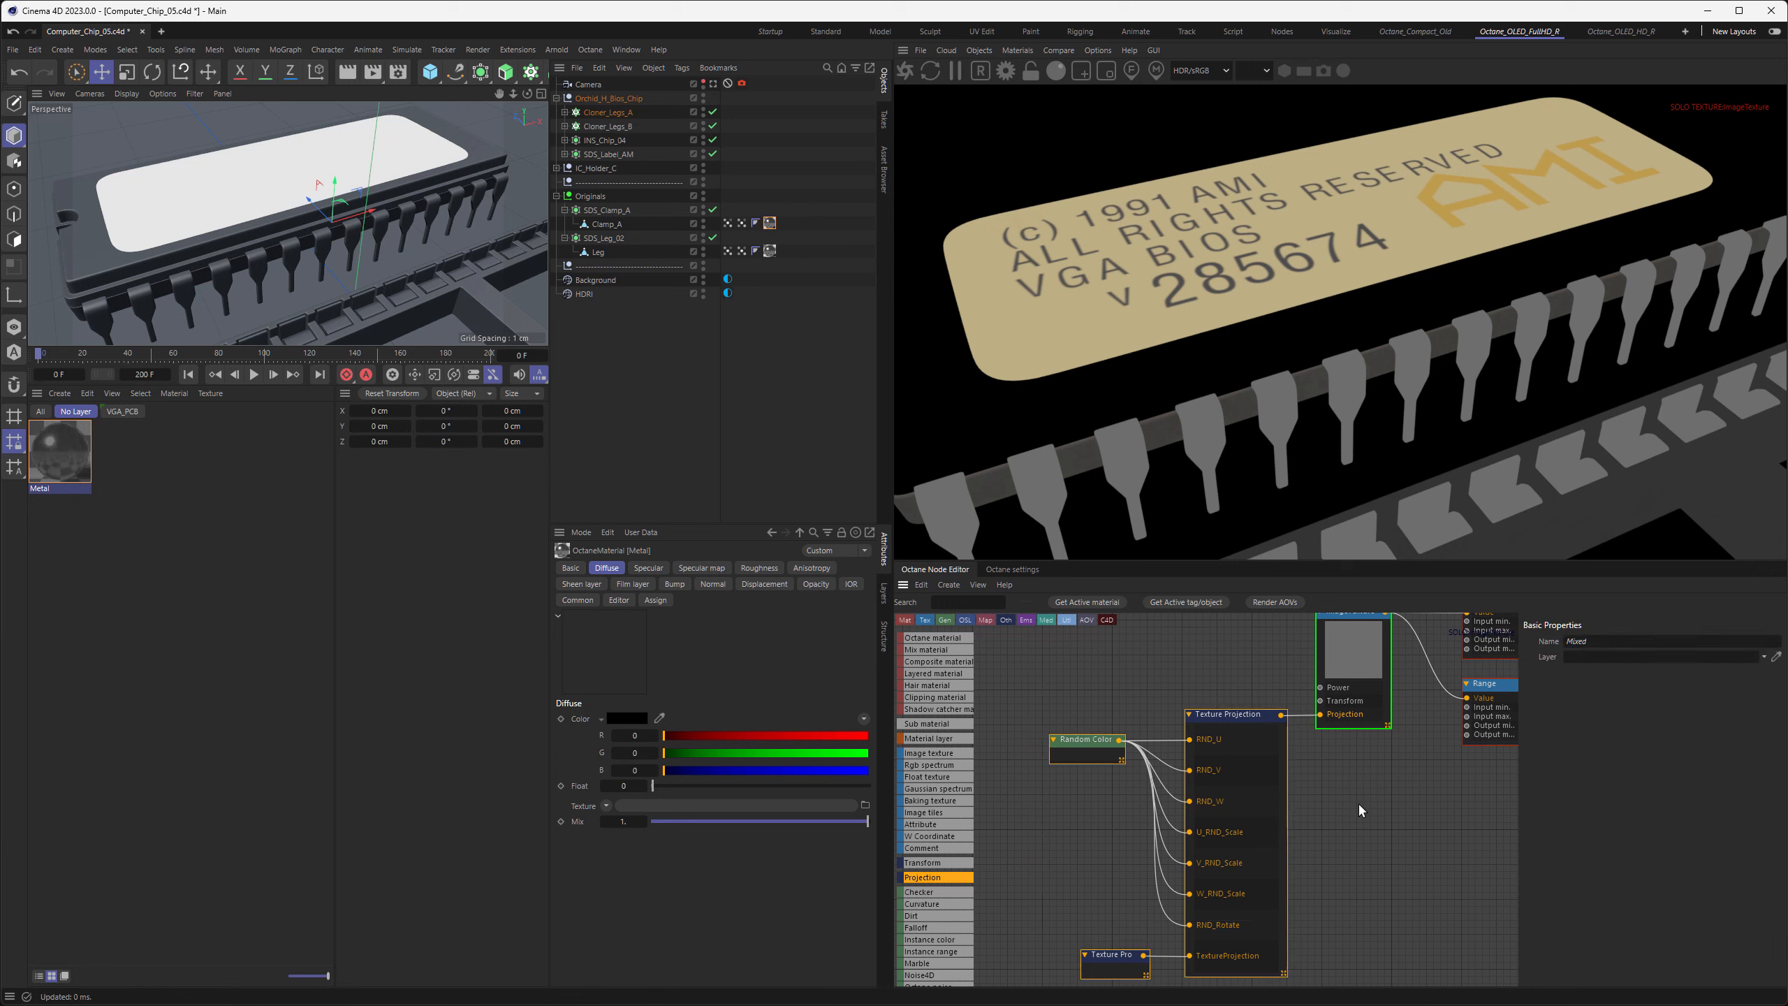
# Insert a Triplanar node after the image texture, feed both the custom texture and Range nodes from it, and solo it
pyautogui.moveTo(1355, 675); pyautogui.dragTo(1247, 666)
pyautogui.moveTo(1368, 724); pyautogui.dragTo(1334, 782, button='middle')
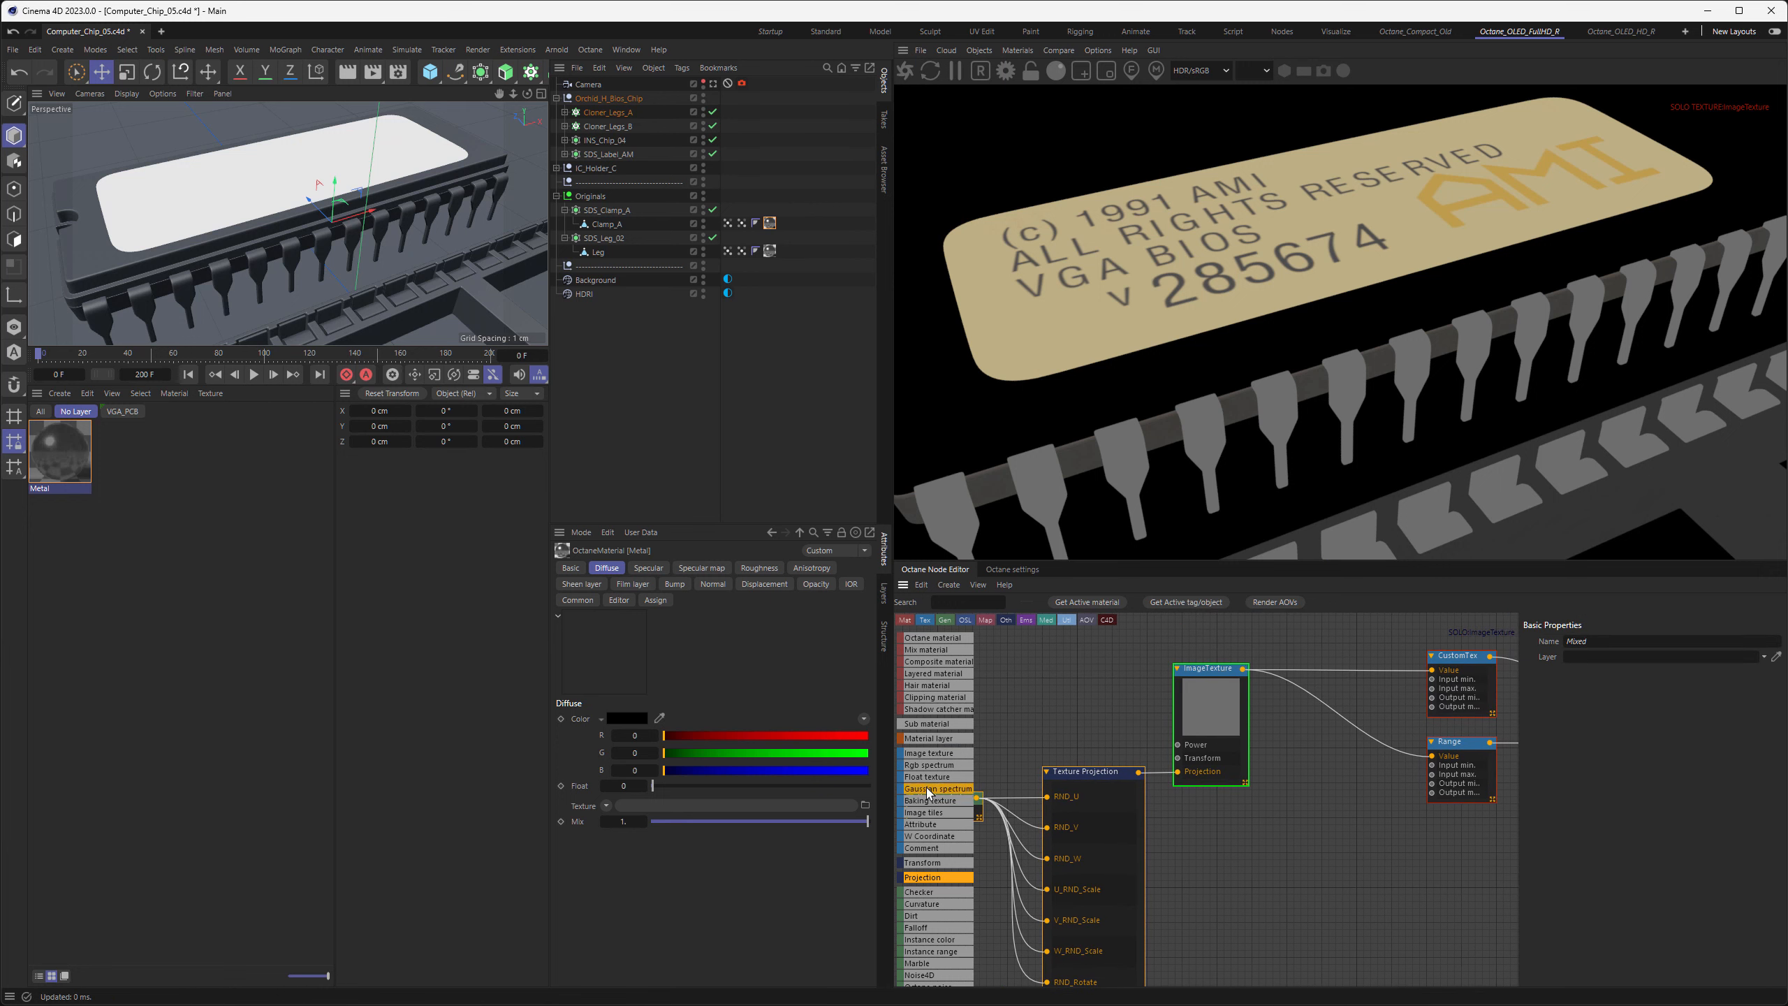
pyautogui.scroll(-3, 930, 804)
pyautogui.scroll(-3, 929, 804)
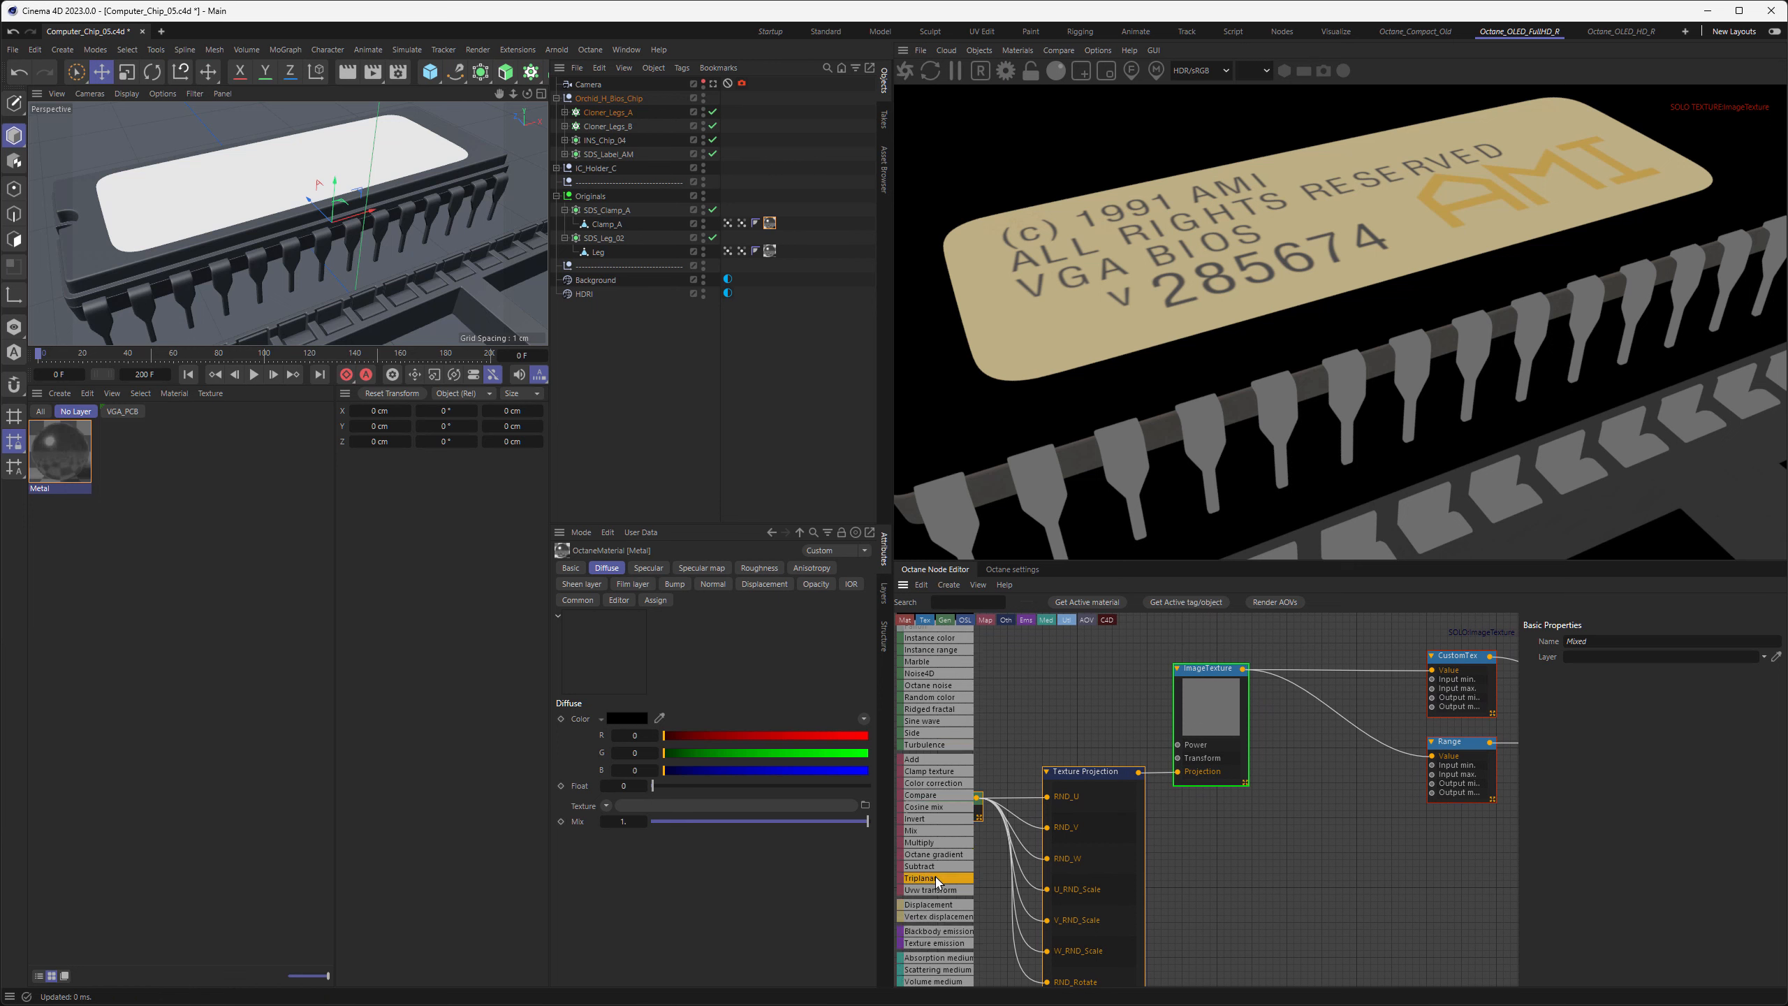
pyautogui.moveTo(938, 877); pyautogui.dragTo(1313, 668)
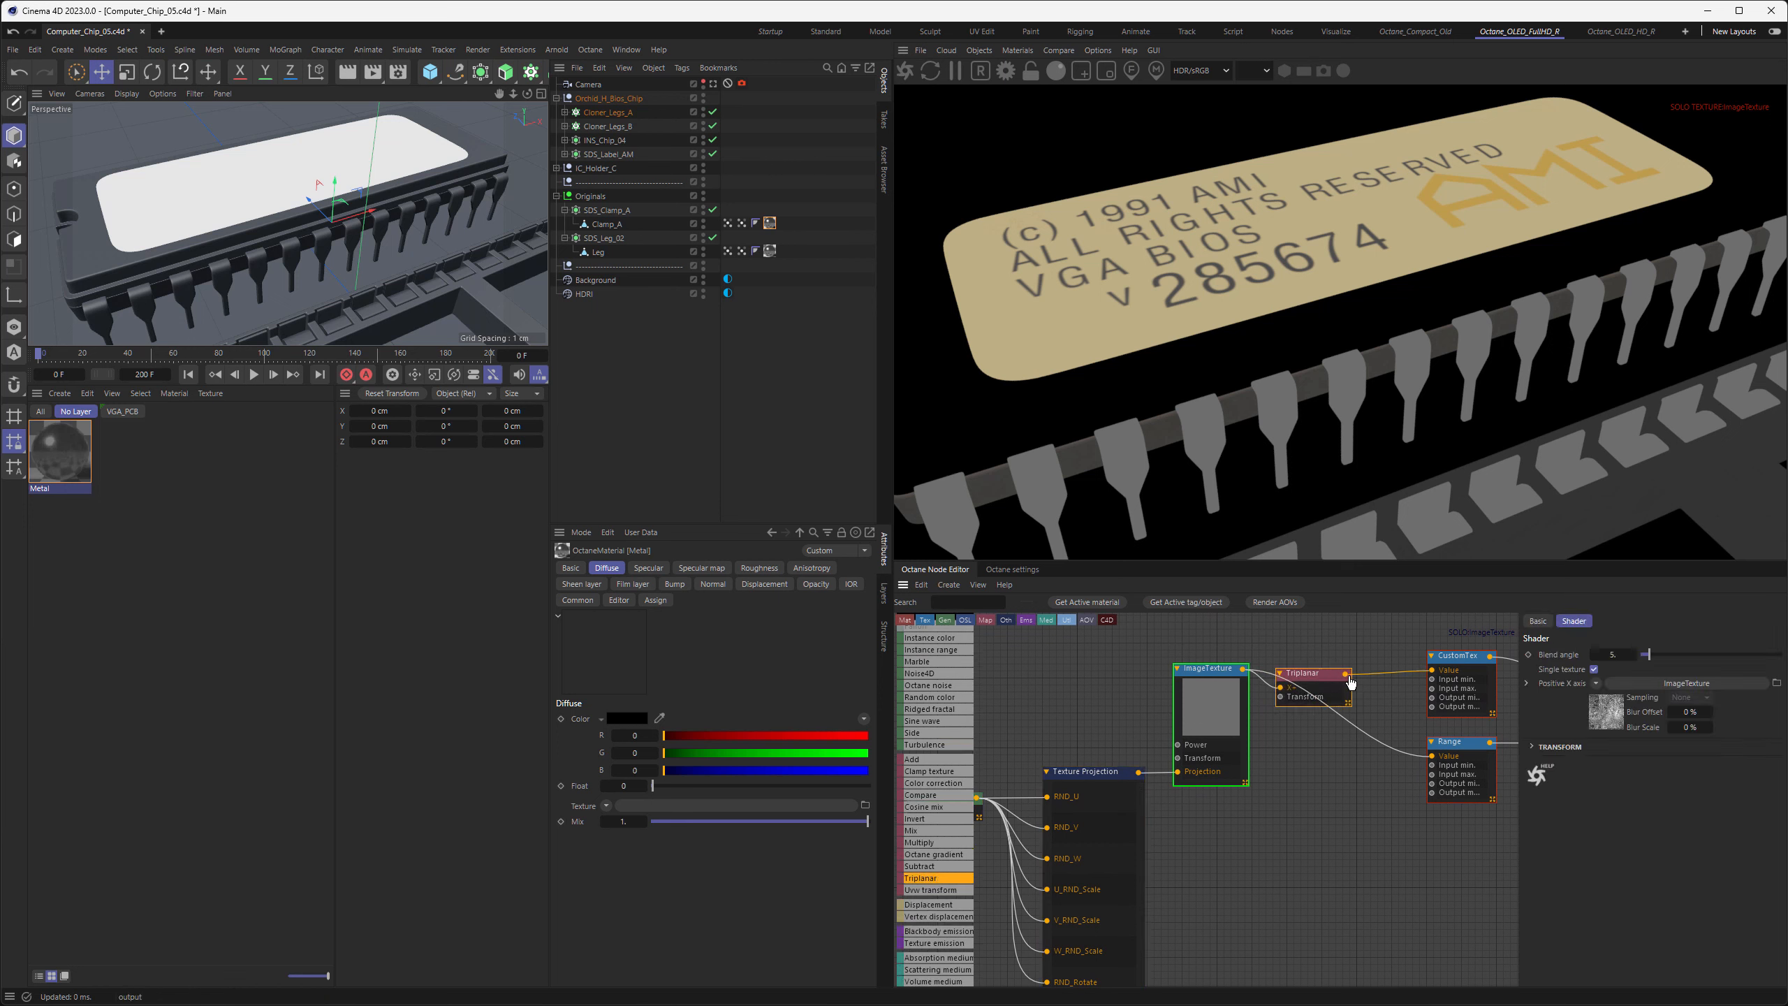
pyautogui.moveTo(1429, 757); pyautogui.dragTo(1316, 655)
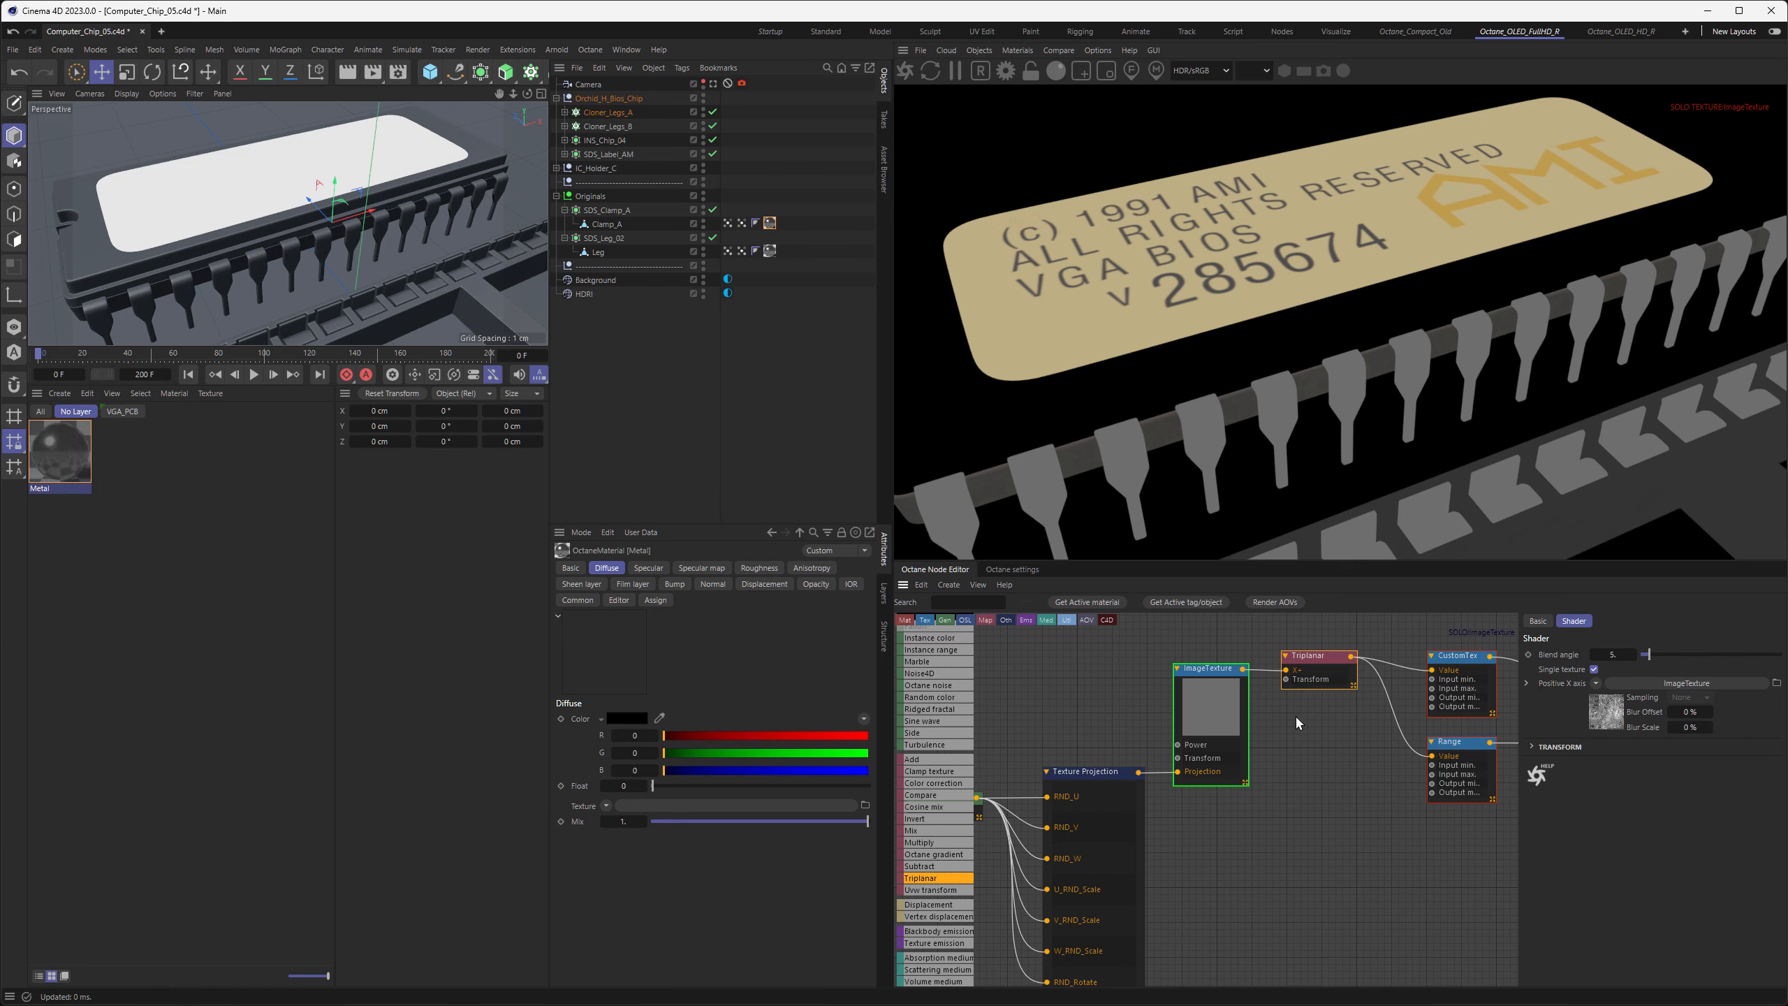
pyautogui.rightClick(1312, 665)
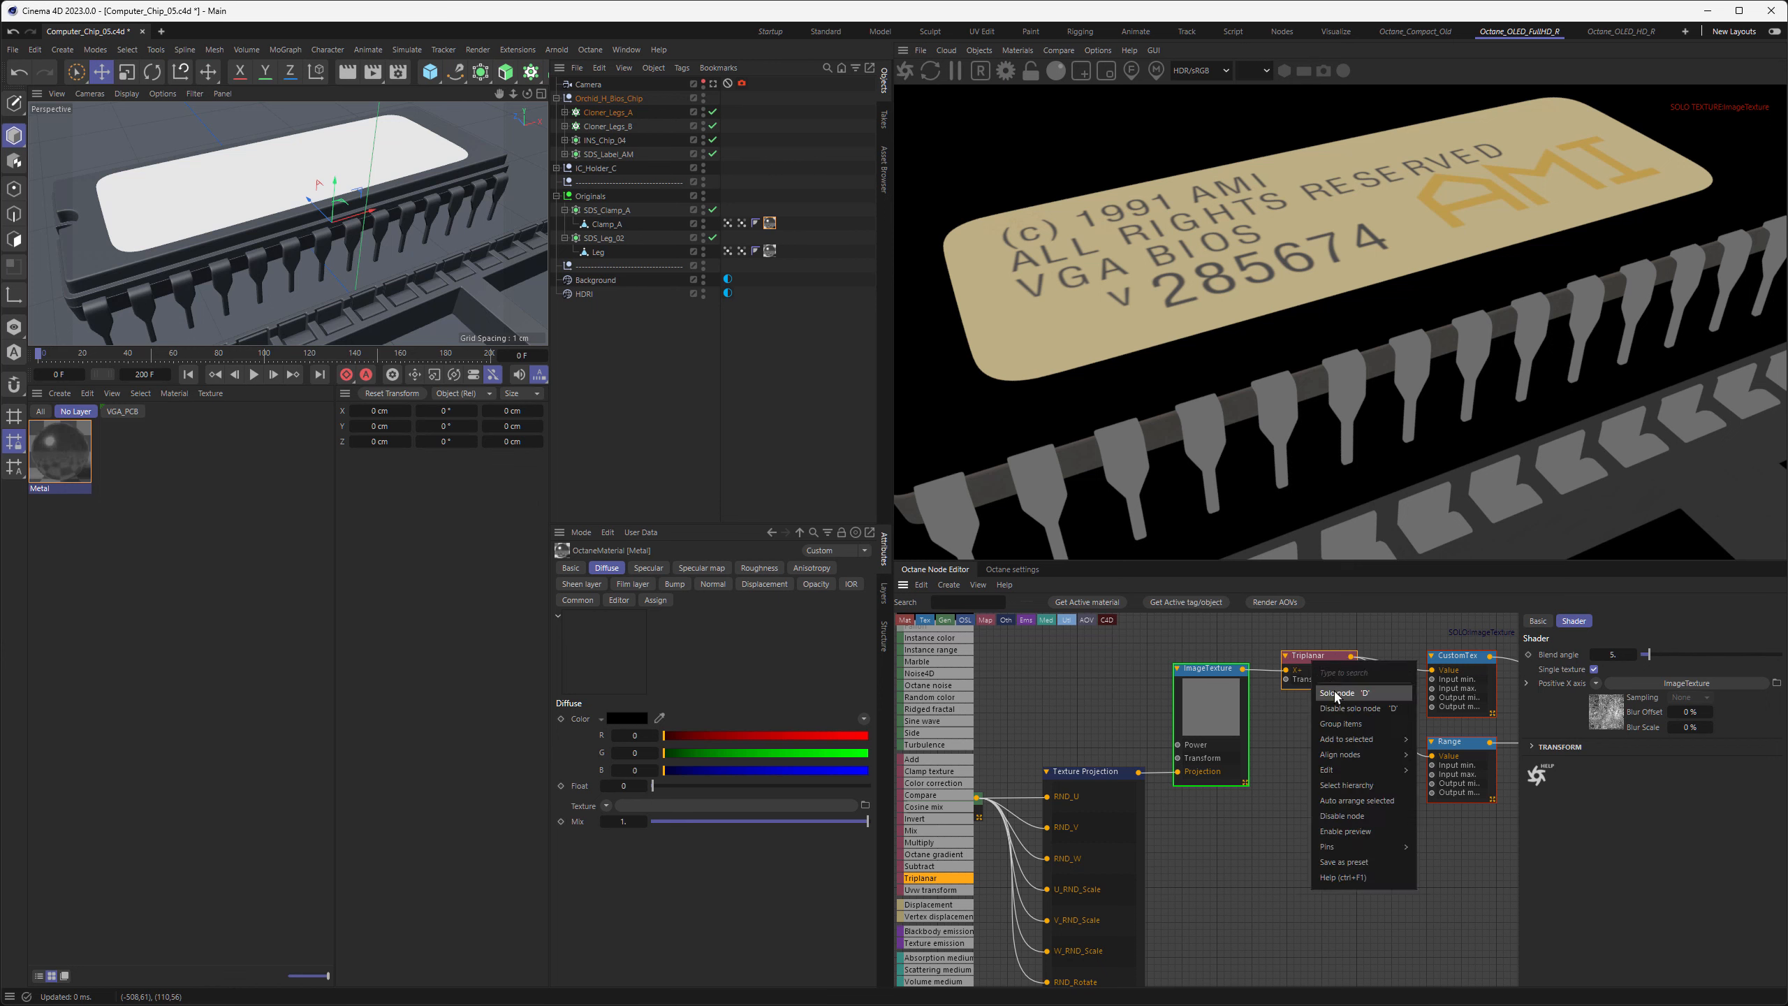
pyautogui.click(1335, 693)
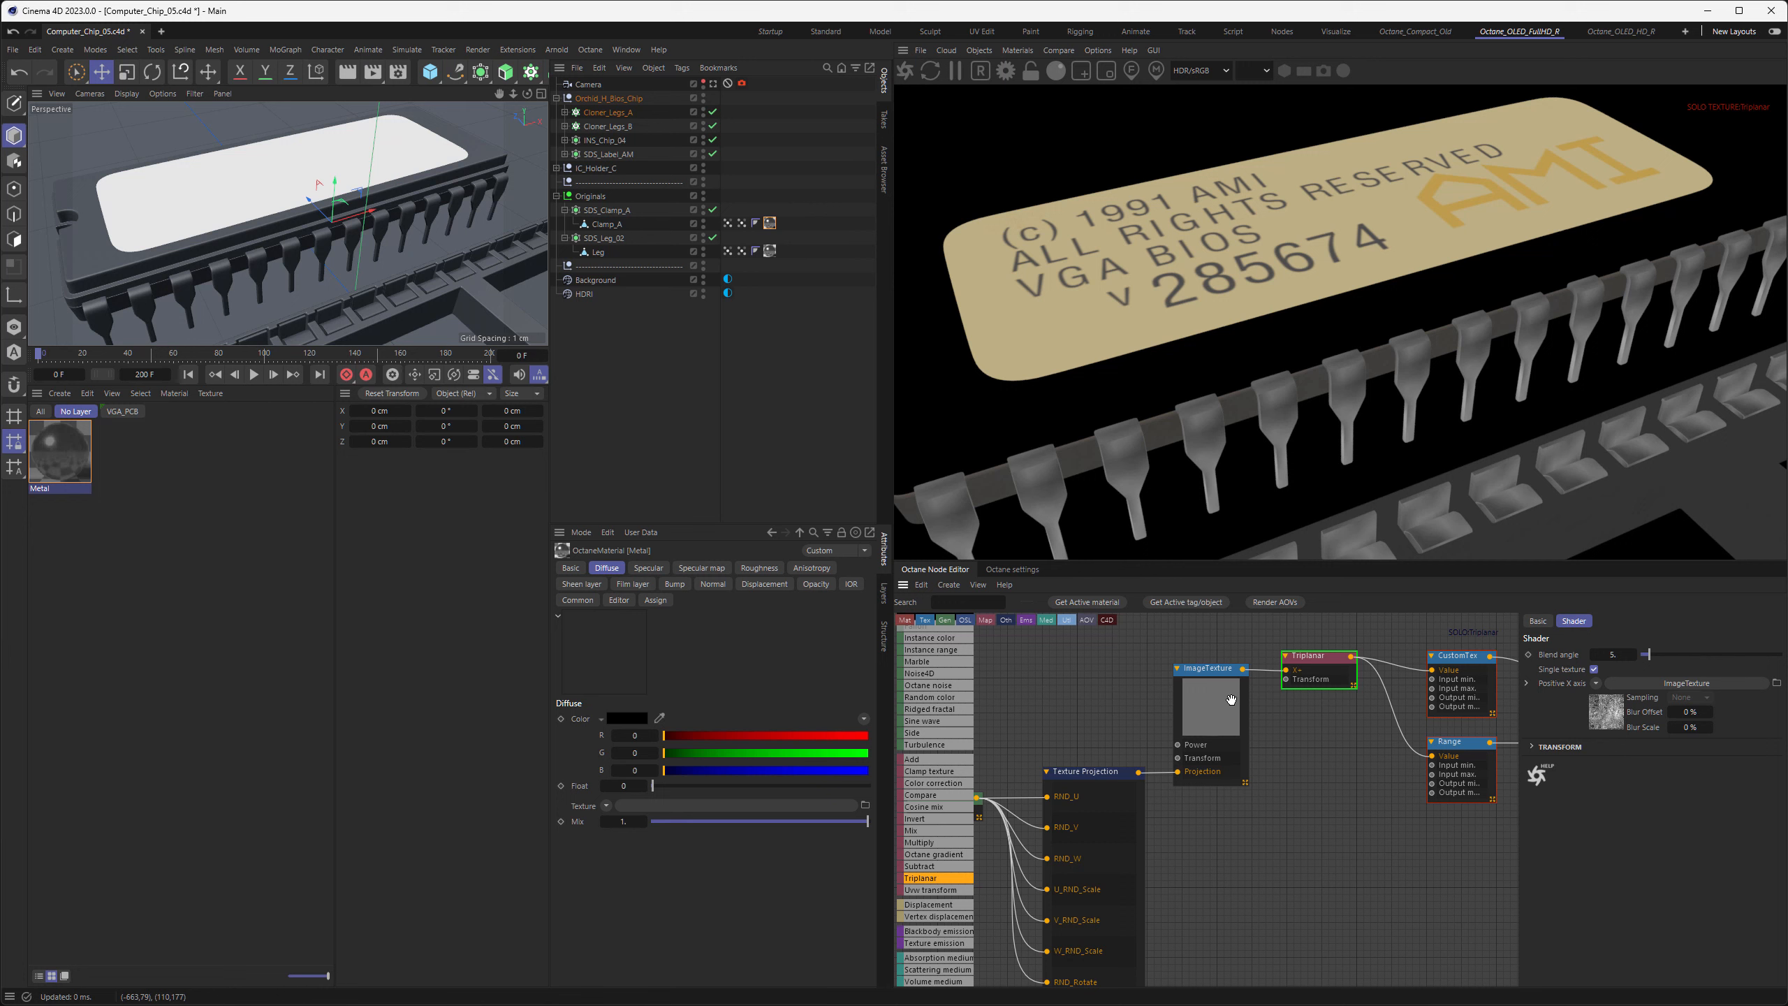
# Add a UV Transform to the image texture and set its scale to 0.005 with the aspect ratio locked
pyautogui.moveTo(1106, 707); pyautogui.dragTo(1222, 715, button='middle')
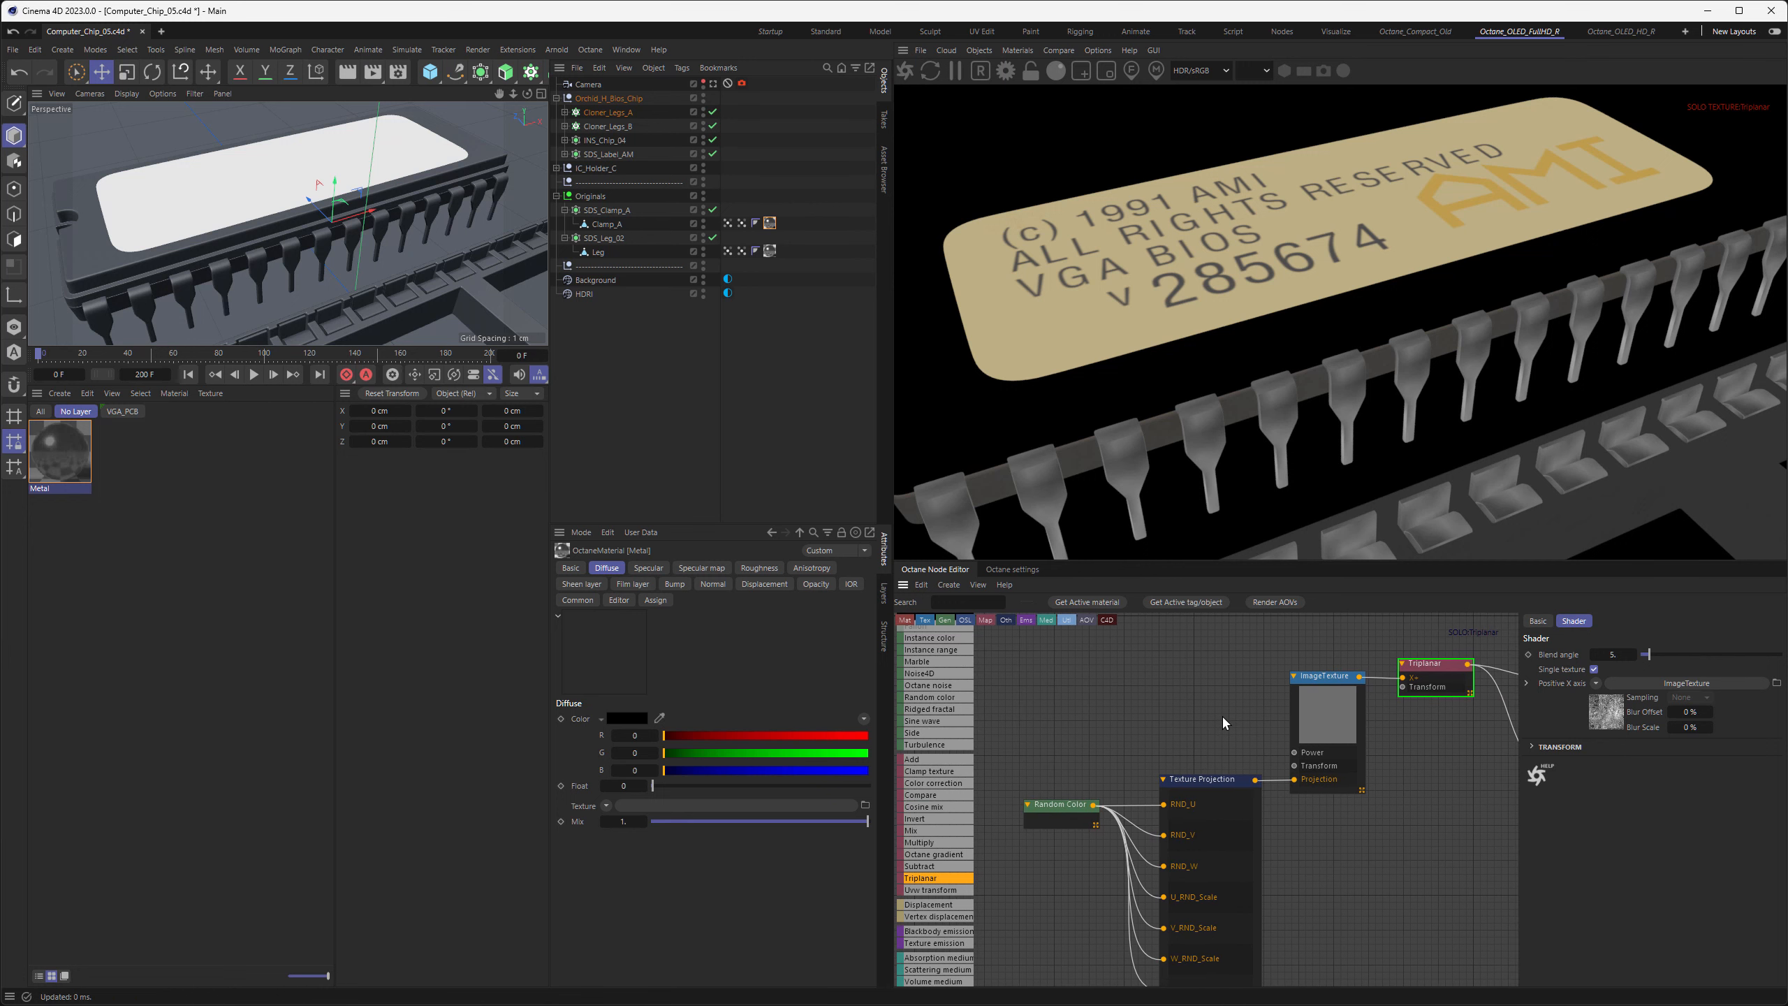
pyautogui.click(1328, 715)
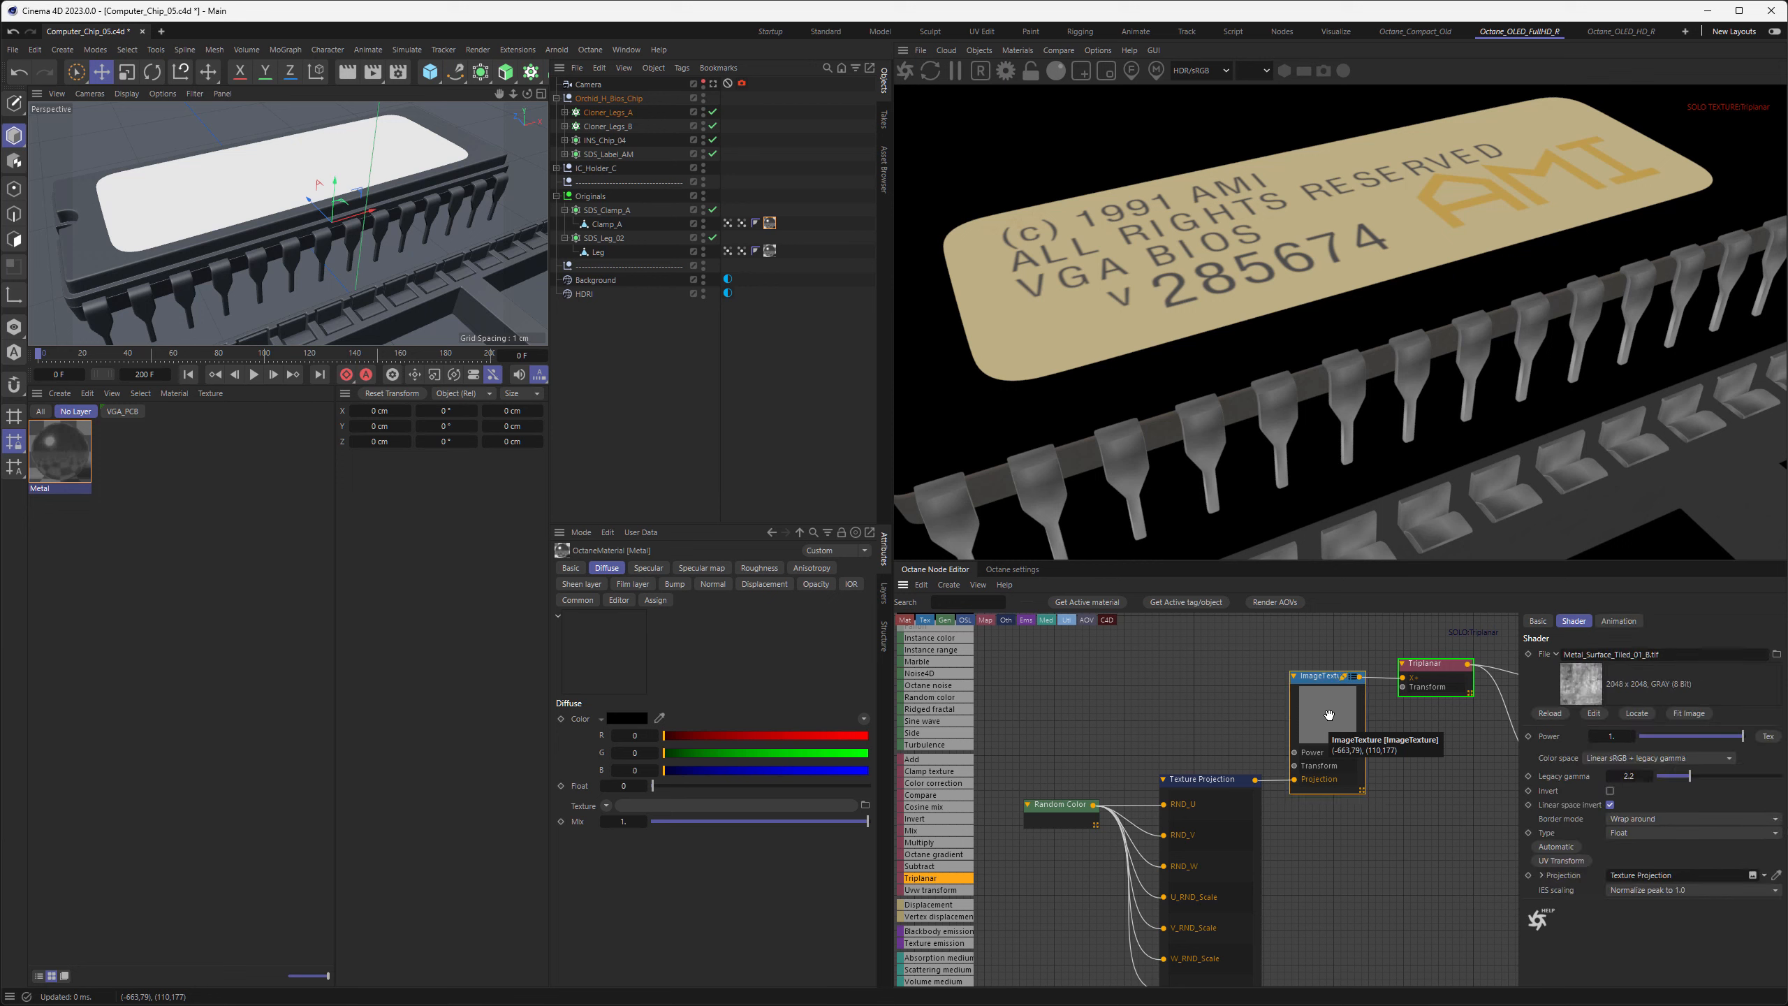
pyautogui.click(1556, 861)
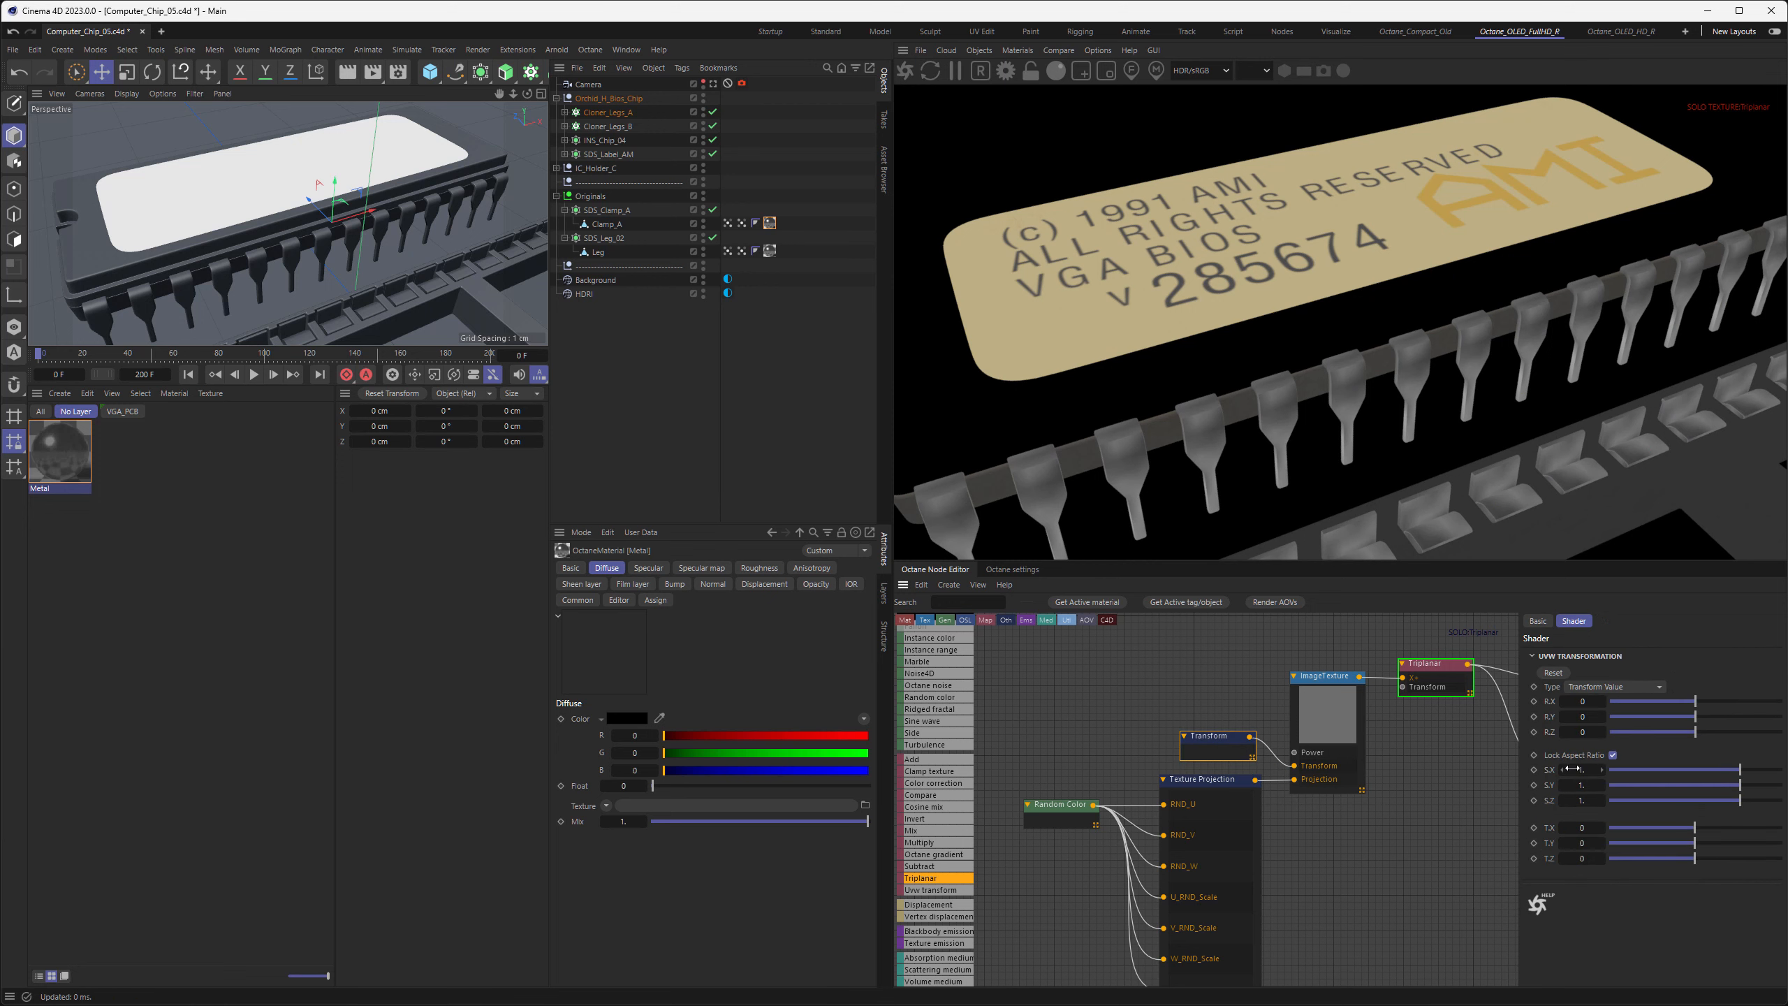
pyautogui.click(1572, 768)
pyautogui.write('0,005')
pyautogui.press('Return')
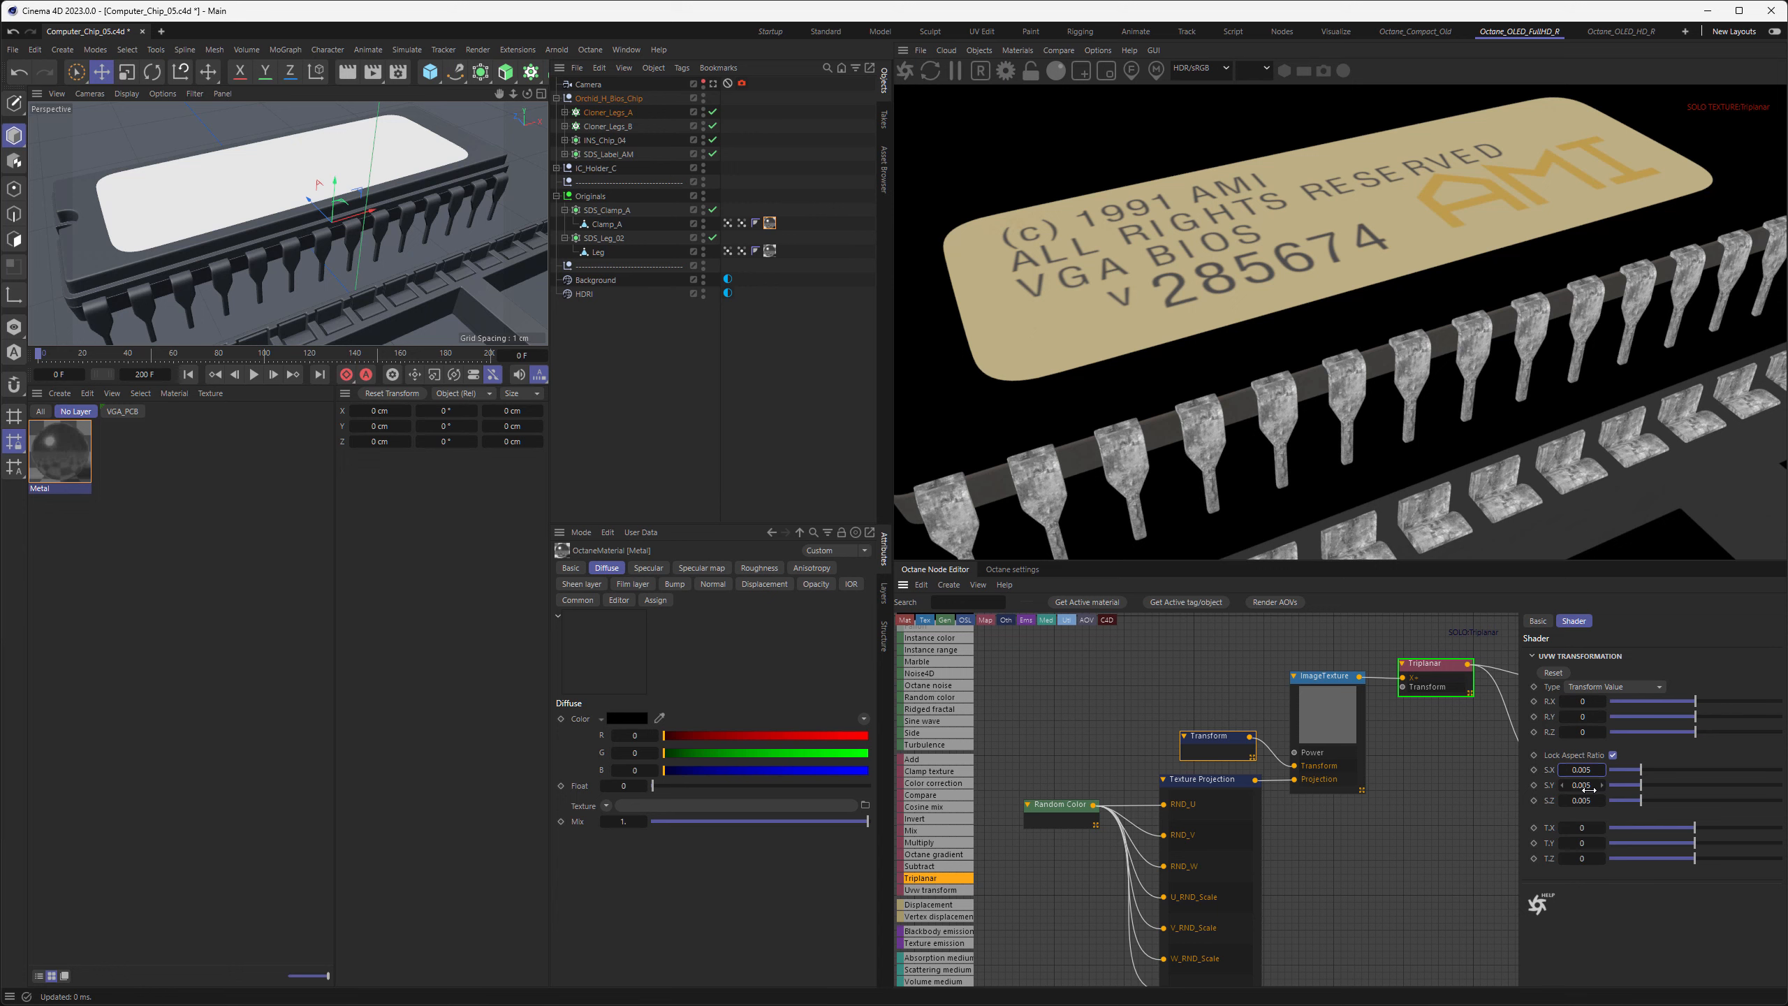
# Set the Triplanar node's blend angle to 30 to soften the seams on the legs
pyautogui.click(1431, 668)
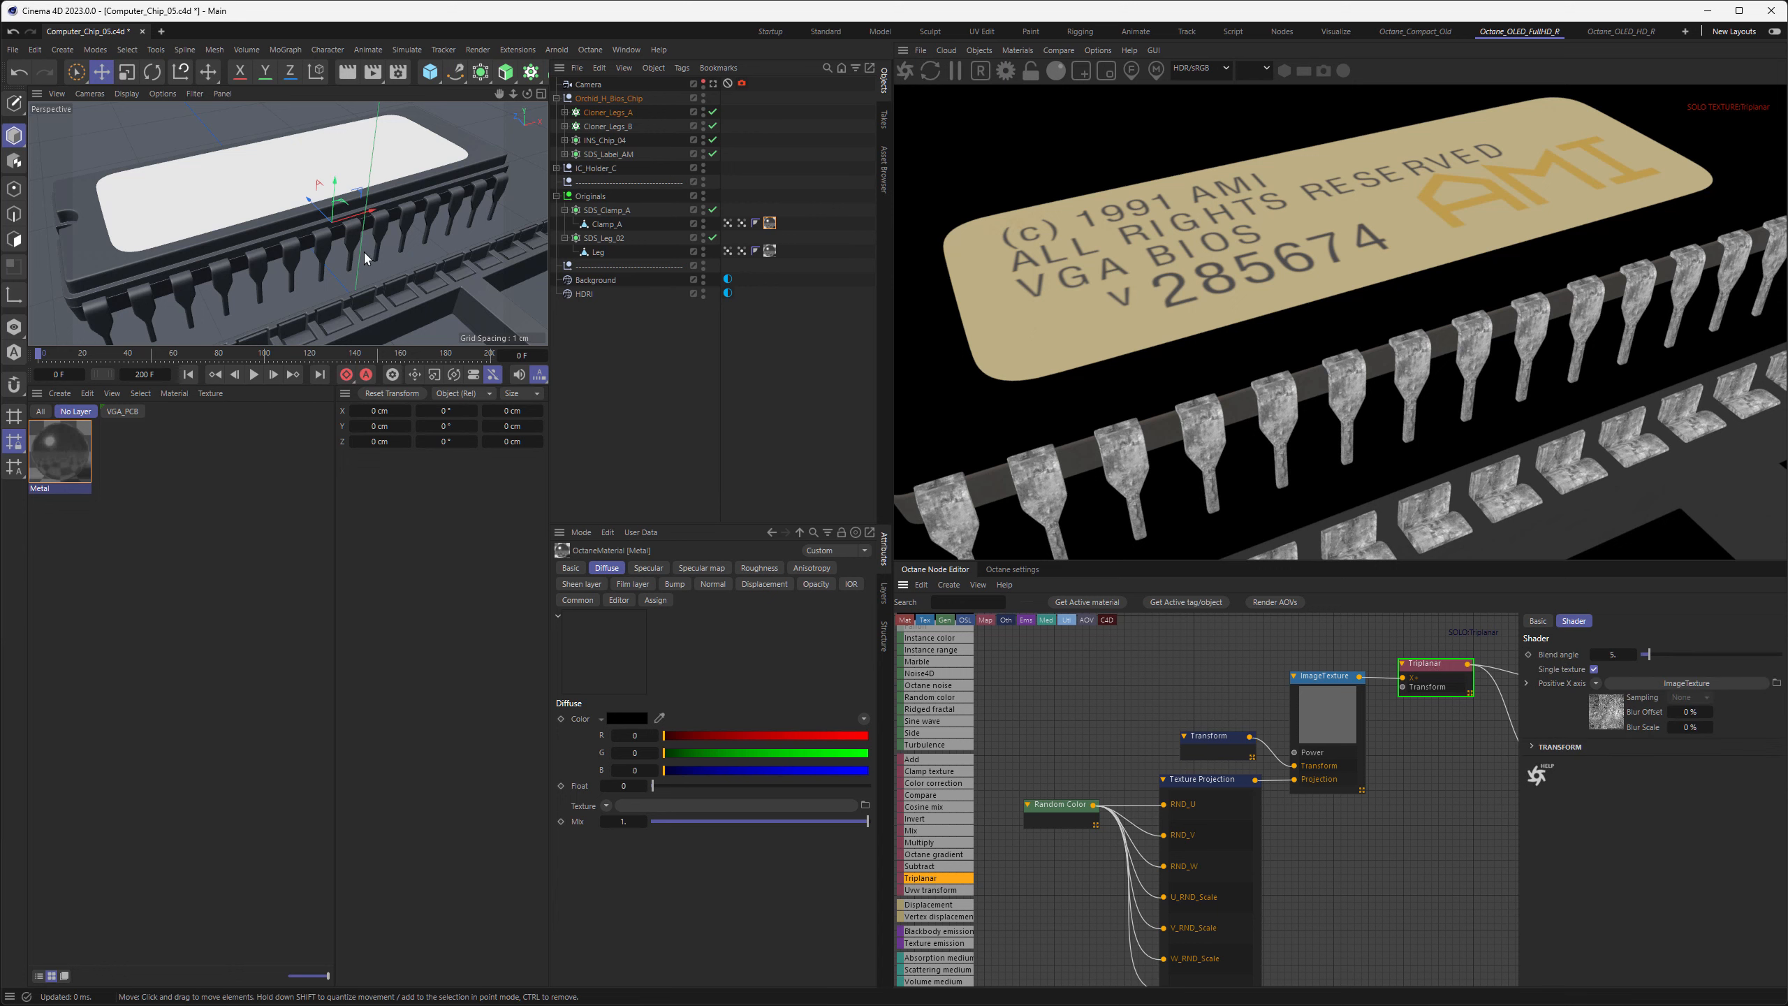
pyautogui.keyDown('alt'); pyautogui.moveTo(327, 237); pyautogui.dragTo(397, 246, button='right'); pyautogui.keyUp('alt')
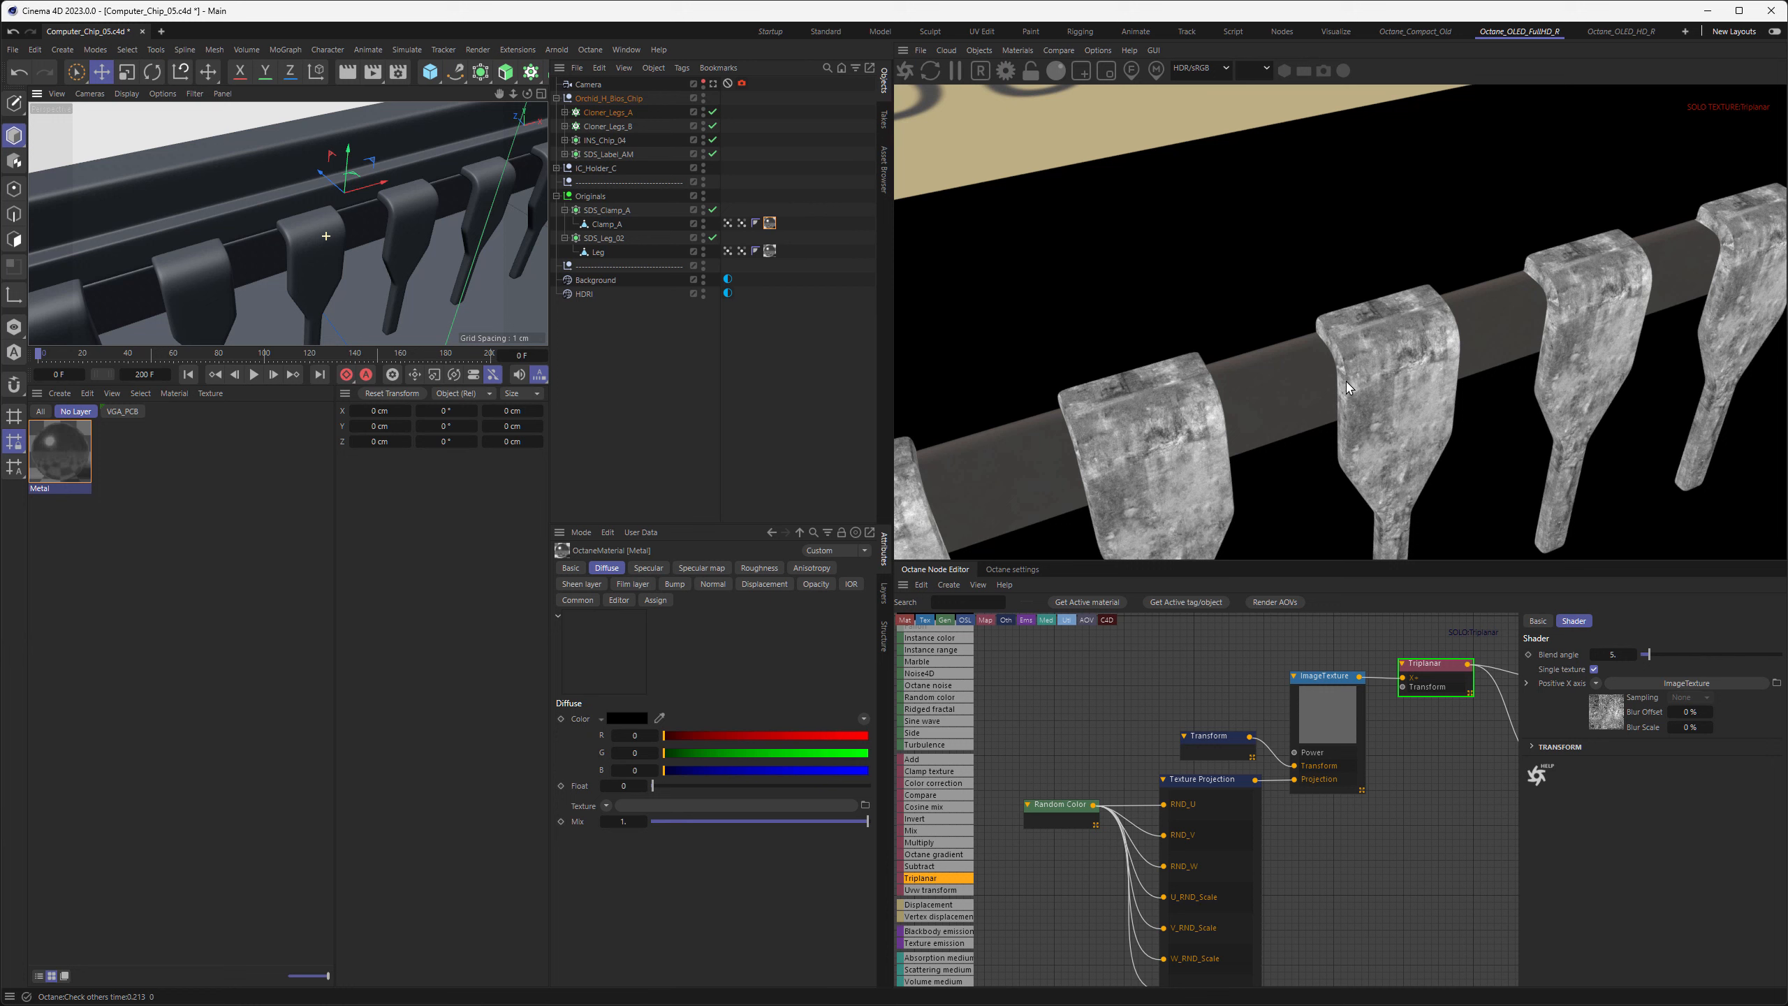
pyautogui.doubleClick(1612, 654)
pyautogui.write('30')
pyautogui.press('Return')
pyautogui.scroll(-5, 373, 237)
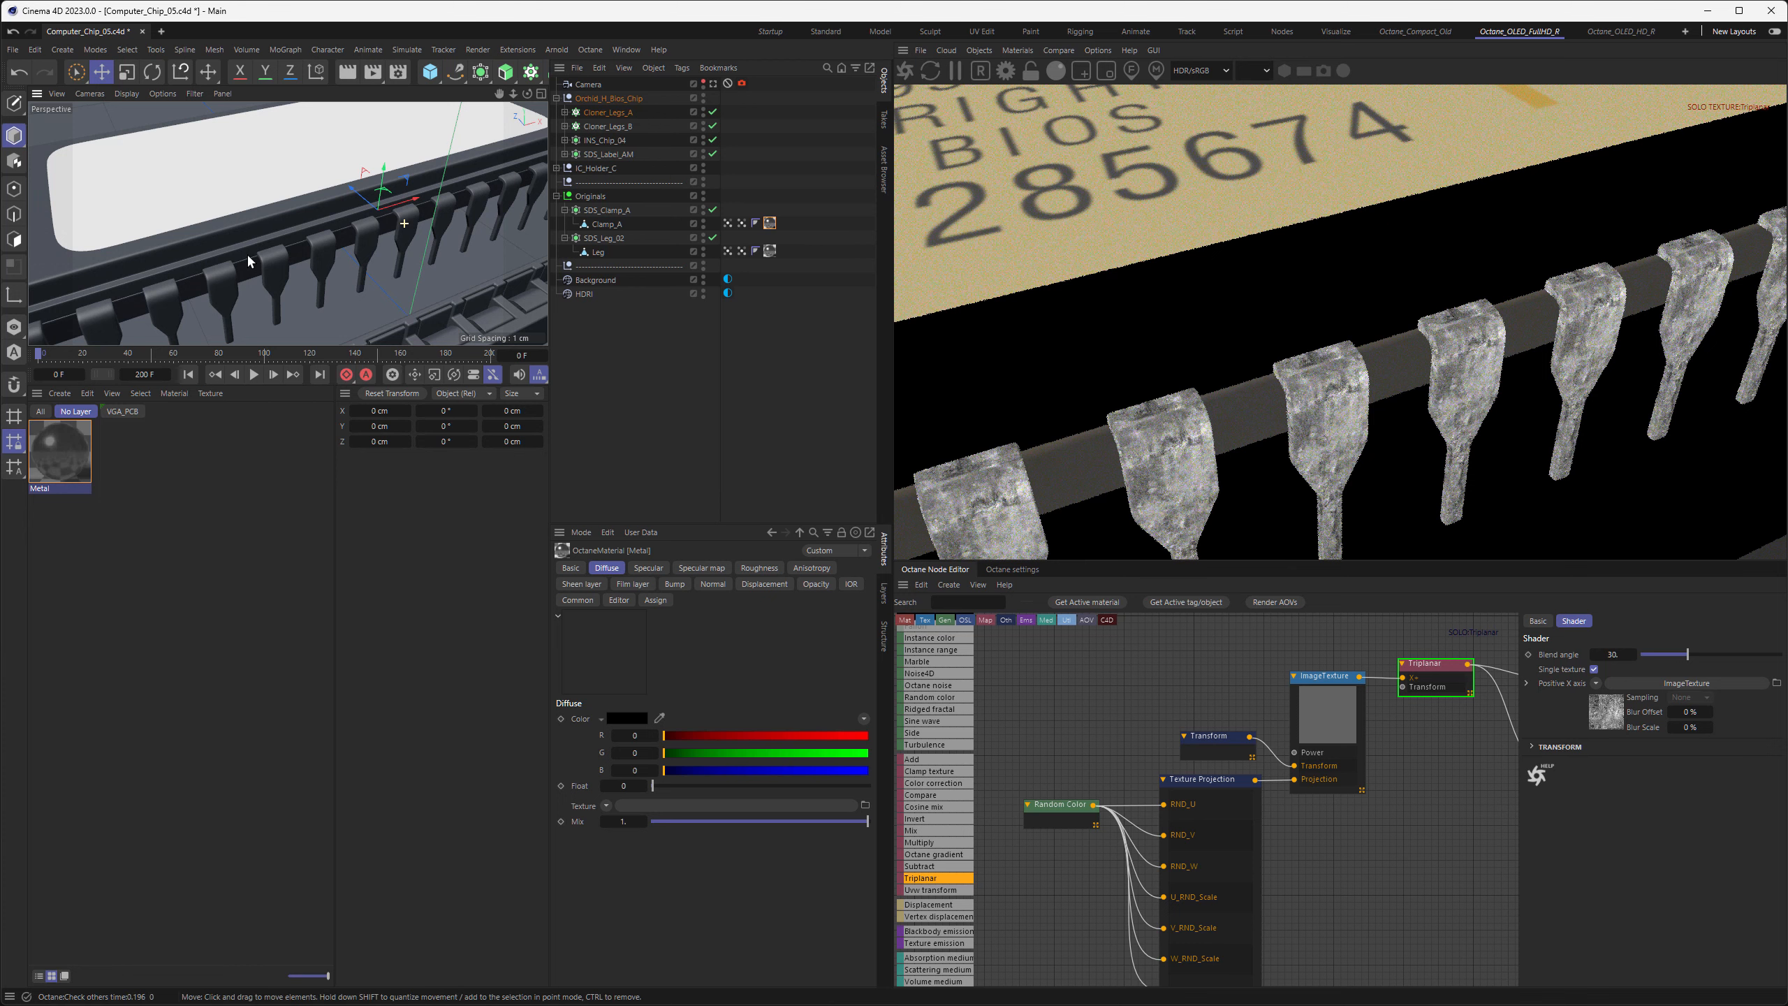
pyautogui.keyDown('alt'); pyautogui.moveTo(247, 256); pyautogui.dragTo(240, 201, button='middle'); pyautogui.keyUp('alt')
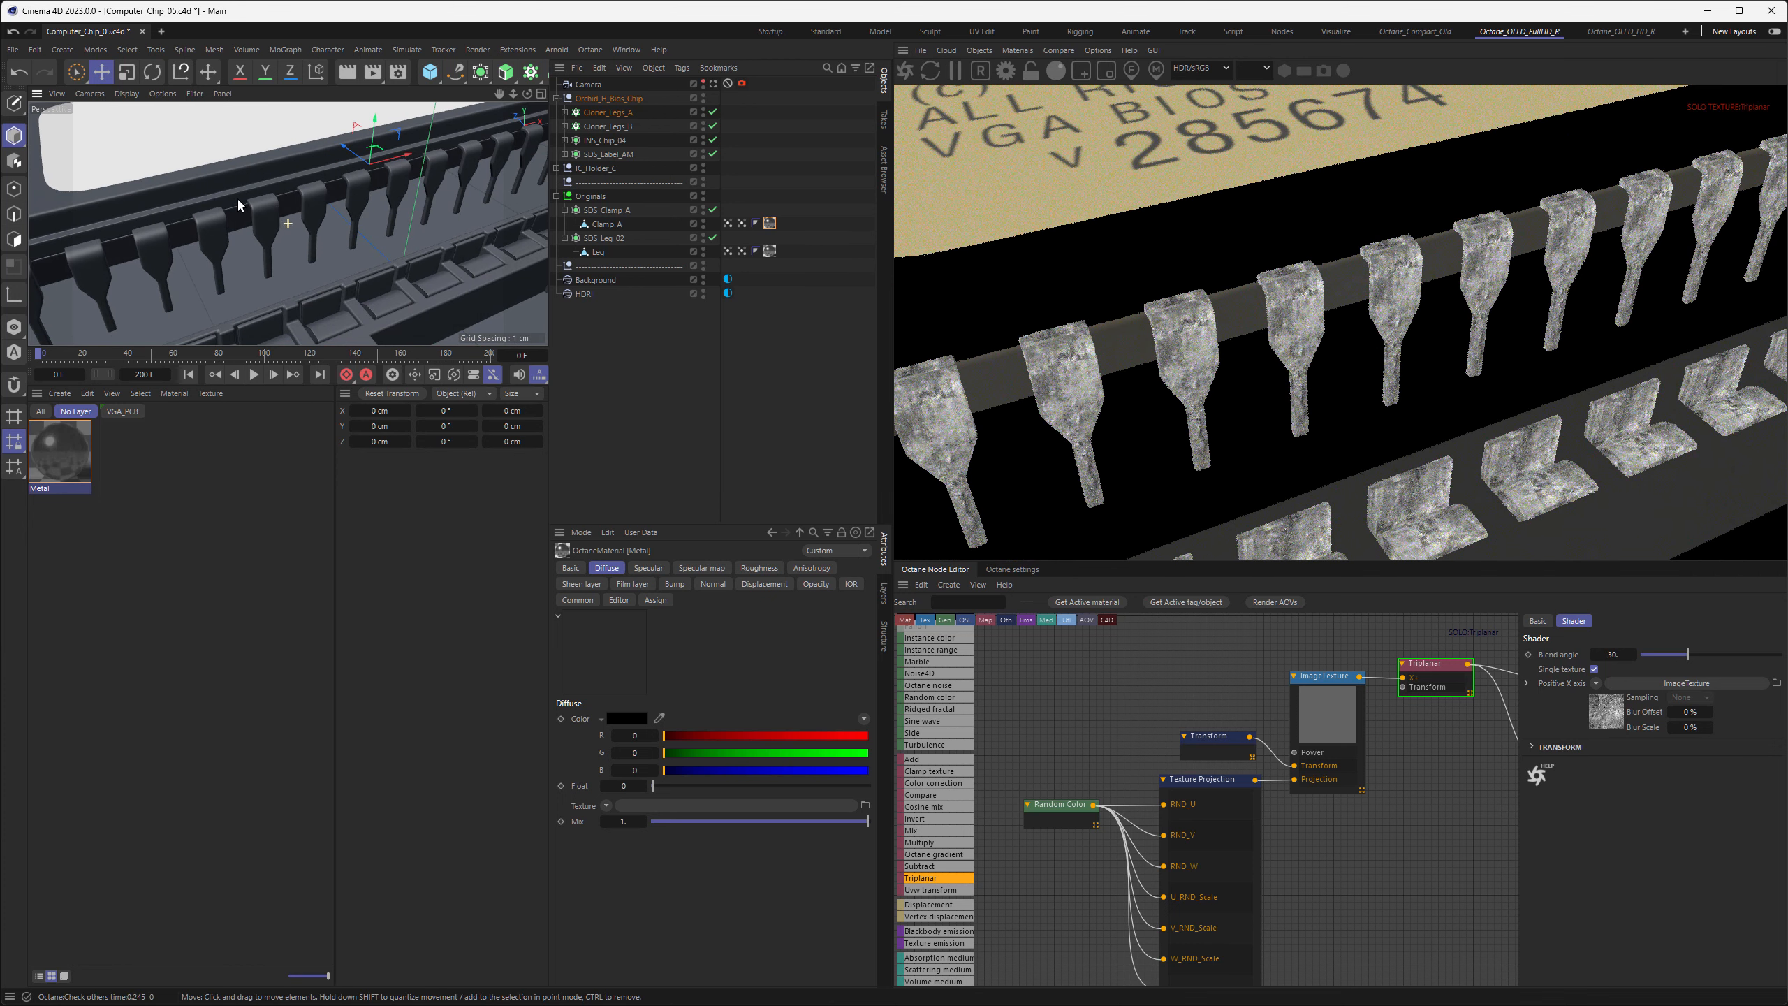
# Set U_Offset_To and V_Offset_To to 1 on the OSL Texture Projection to randomize the texture offset per instance
pyautogui.click(1191, 781)
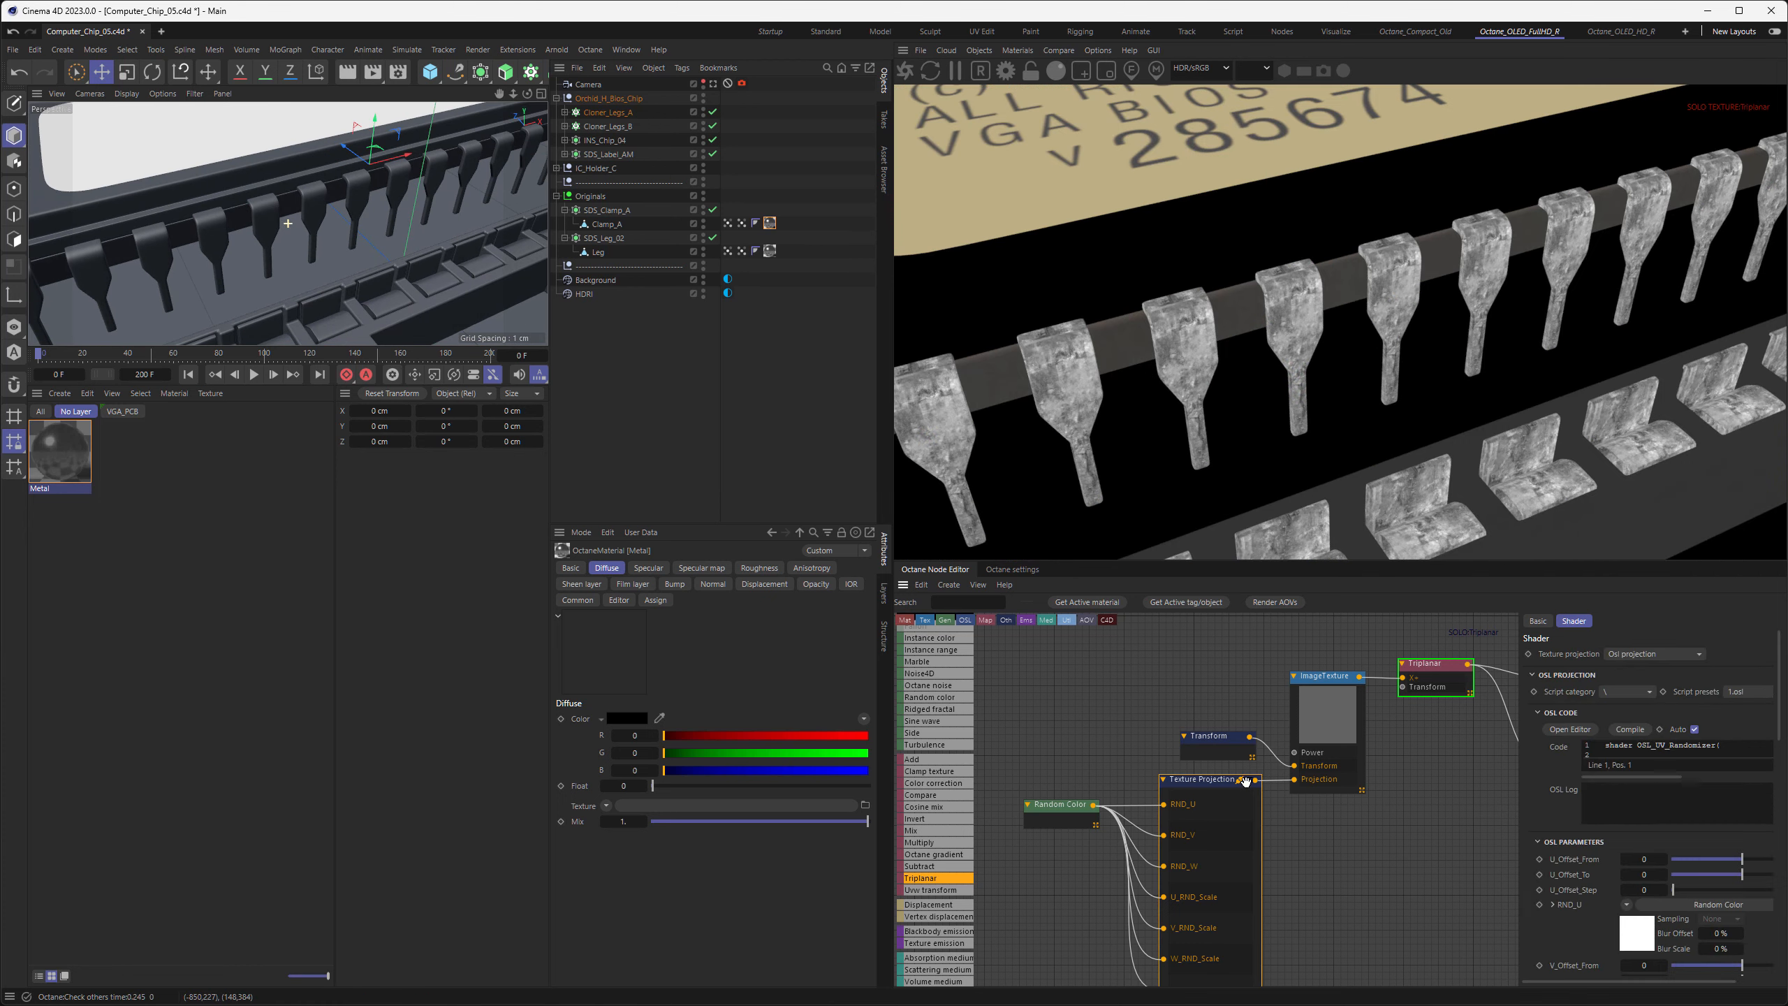
pyautogui.scroll(-5, 1779, 718)
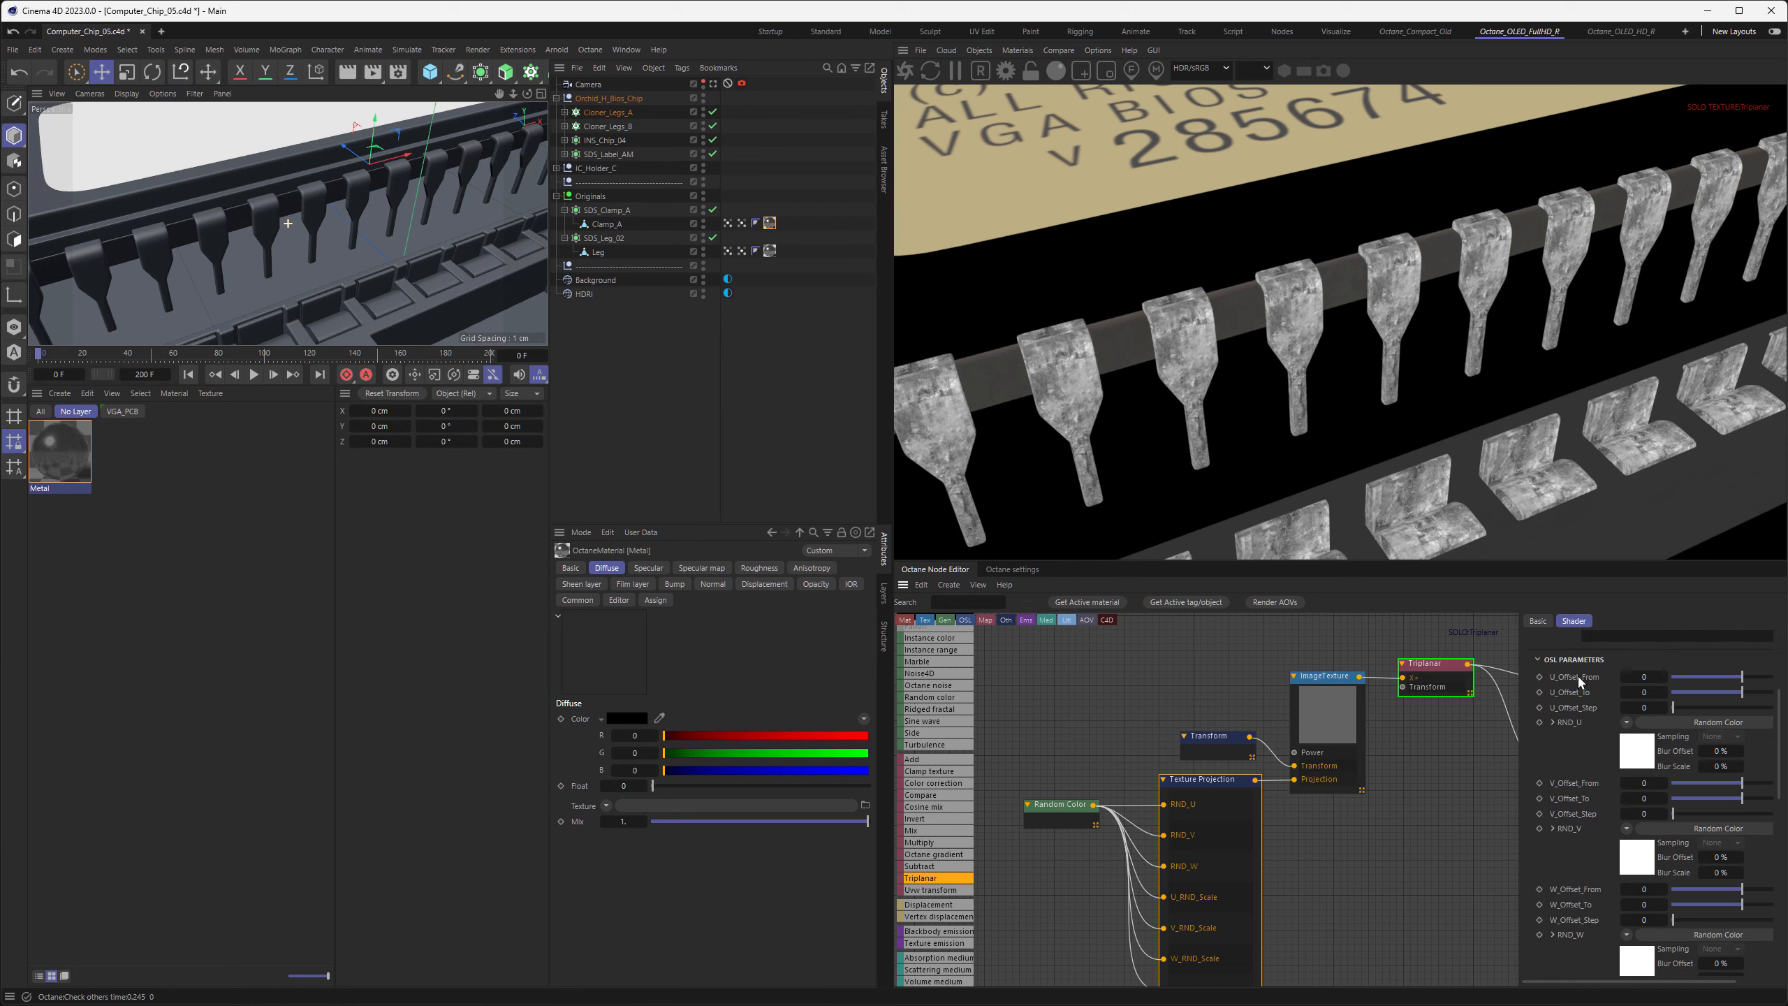
pyautogui.click(1643, 693)
pyautogui.write('1')
pyautogui.press('Return')
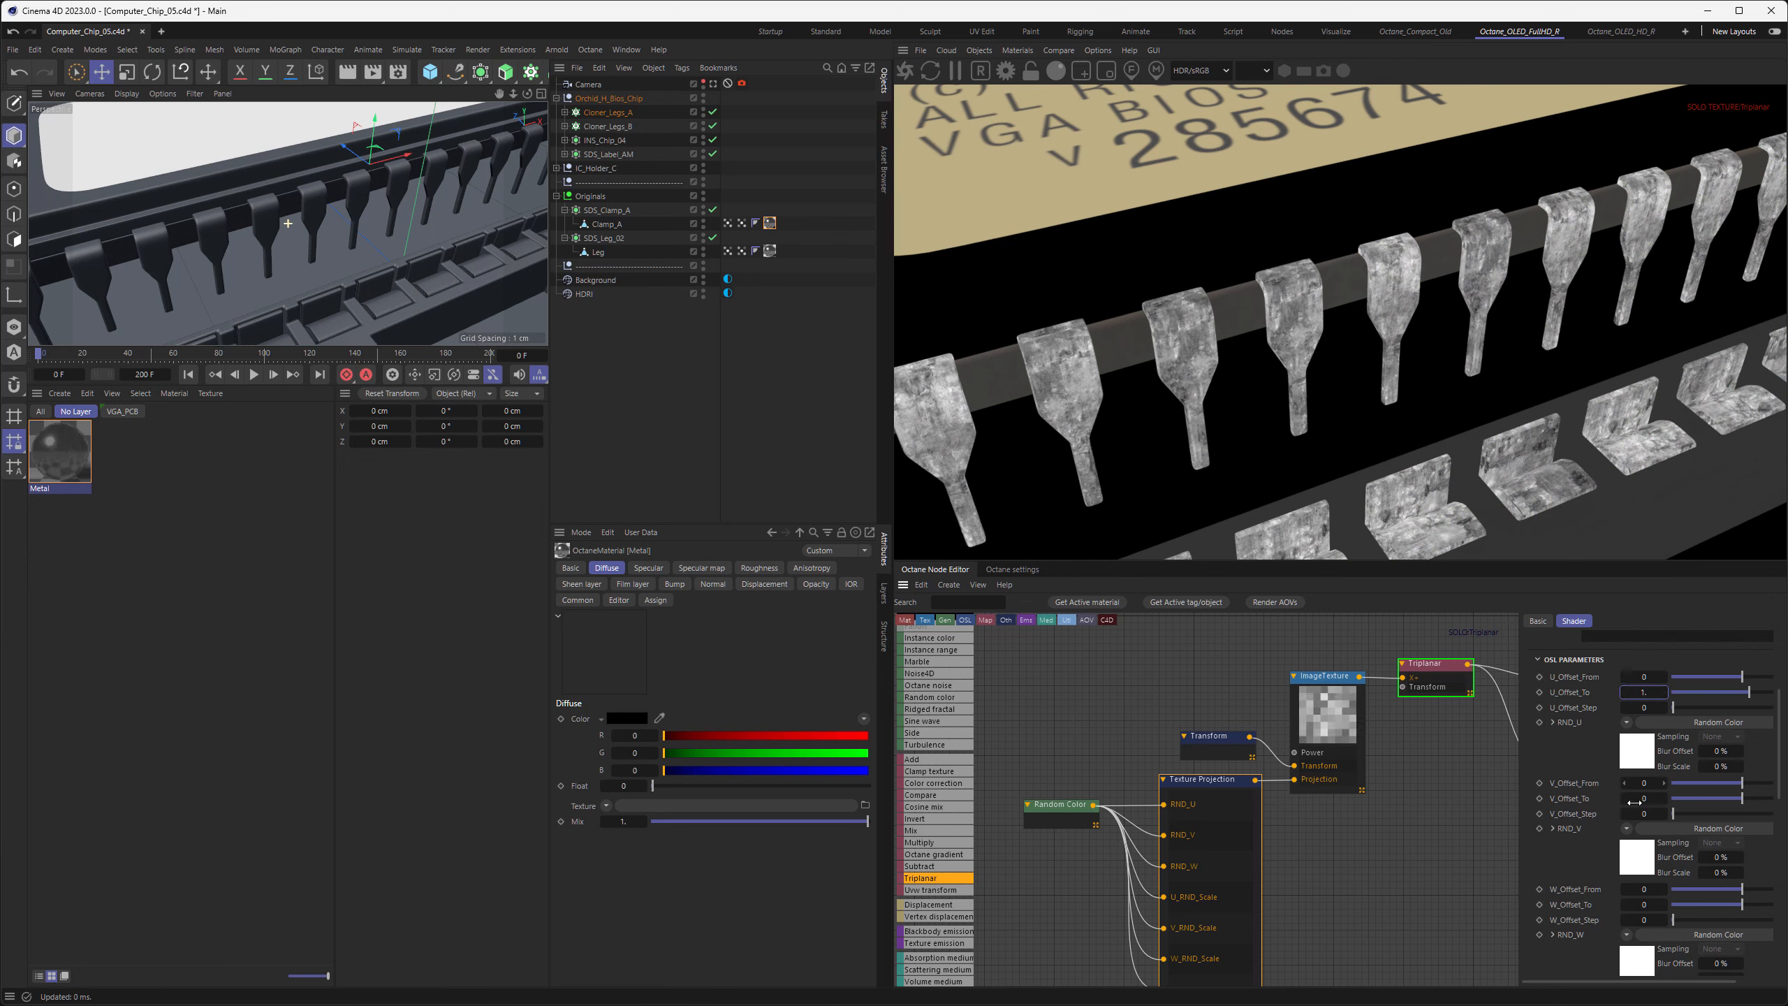
pyautogui.click(1644, 798)
pyautogui.write('1.')
pyautogui.press('Return')
pyautogui.scroll(-5, 394, 282)
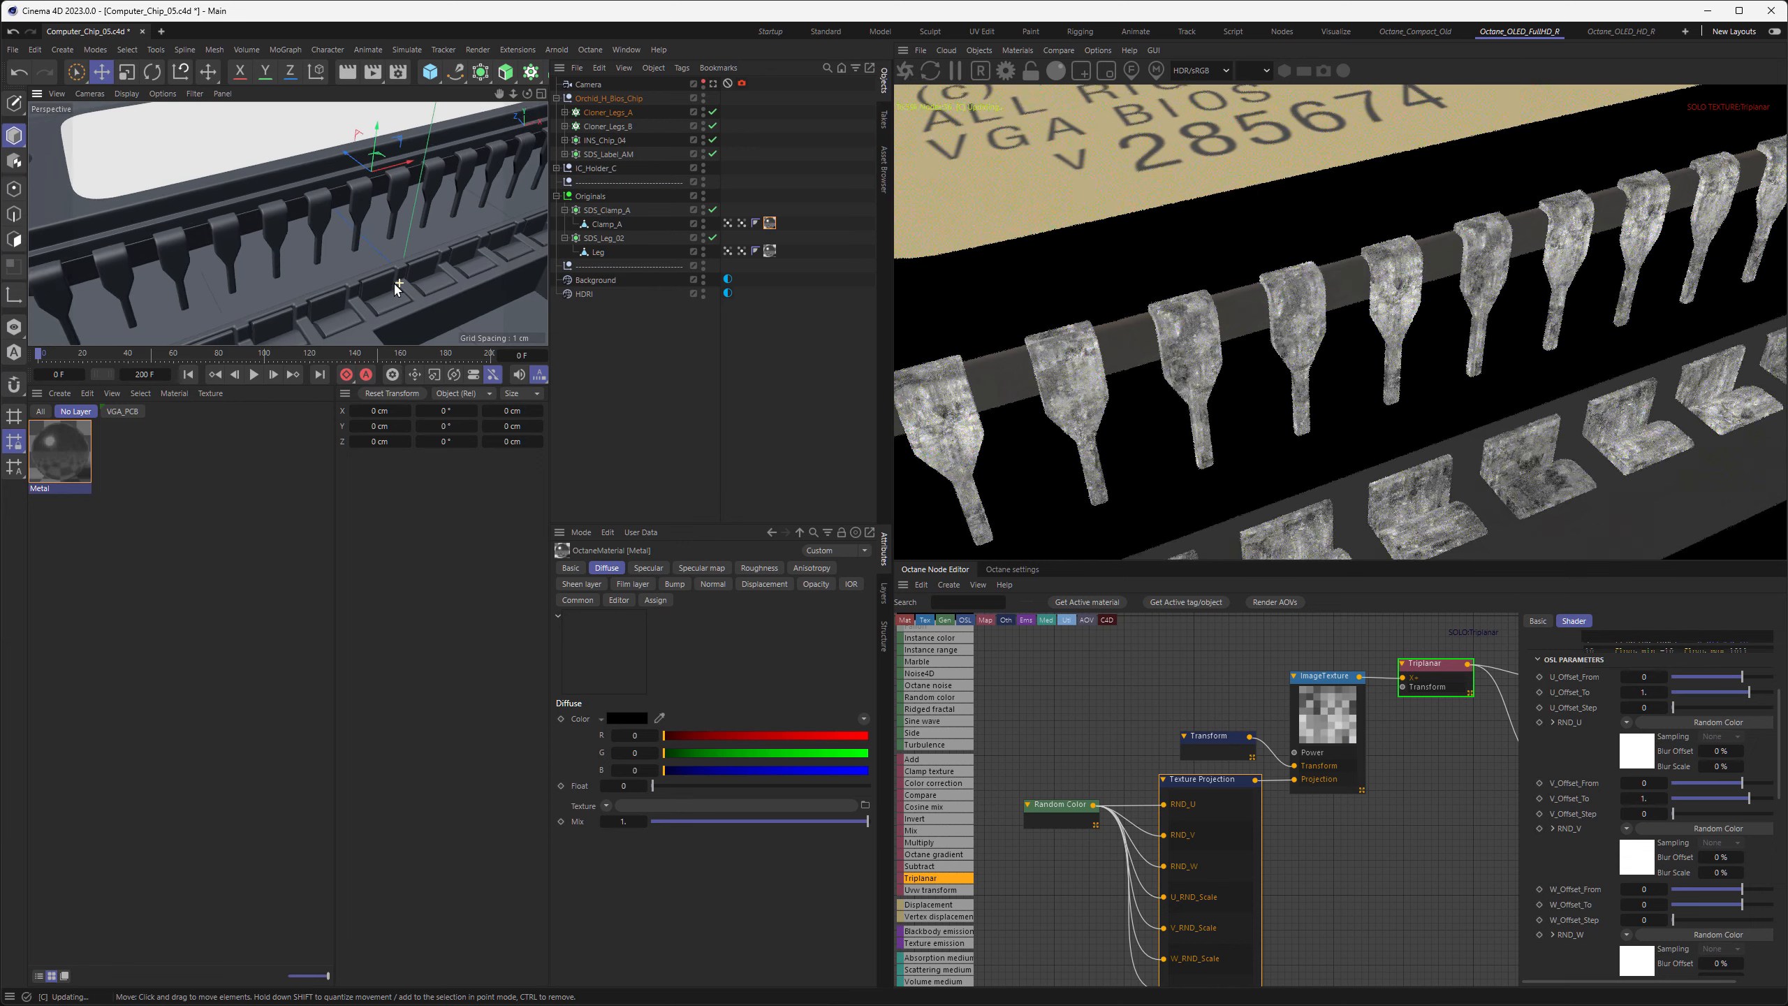
pyautogui.keyDown('alt'); pyautogui.moveTo(348, 258); pyautogui.dragTo(356, 265, button='middle'); pyautogui.keyUp('alt')
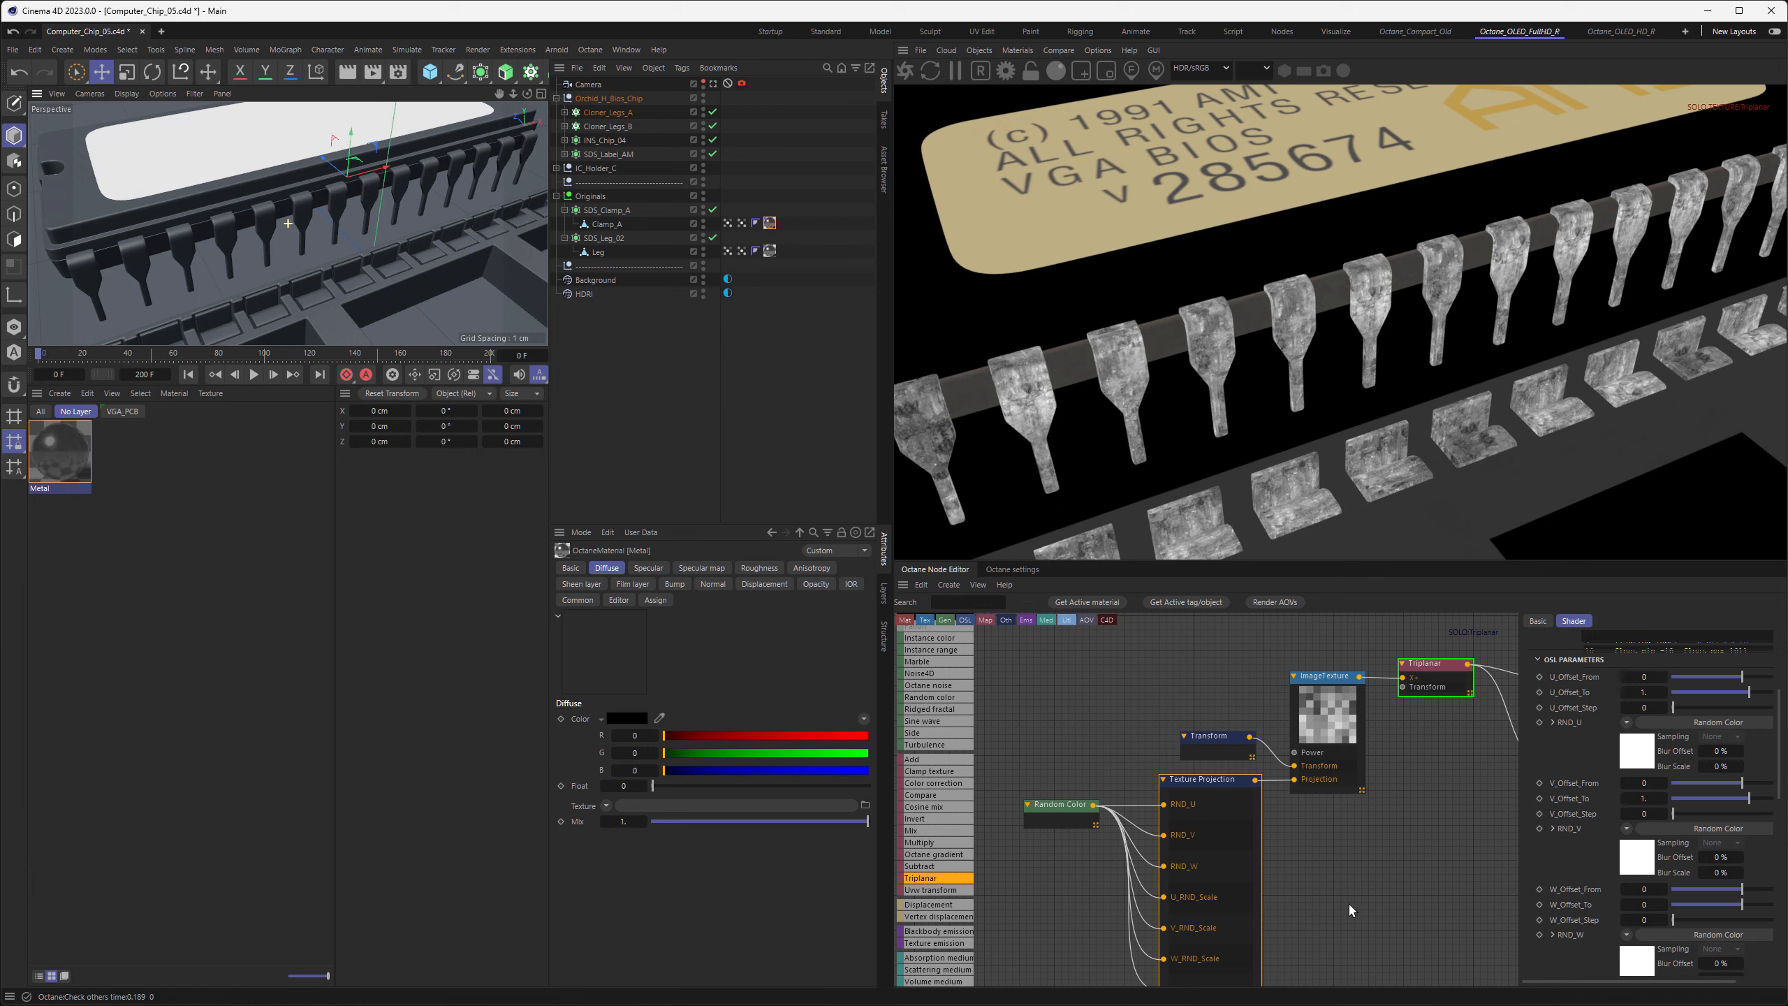
# Set the OSL projection's Angle_To to 360 and its Angle_Step to 90 to randomize the texture rotation
pyautogui.scroll(-4, 1359, 810)
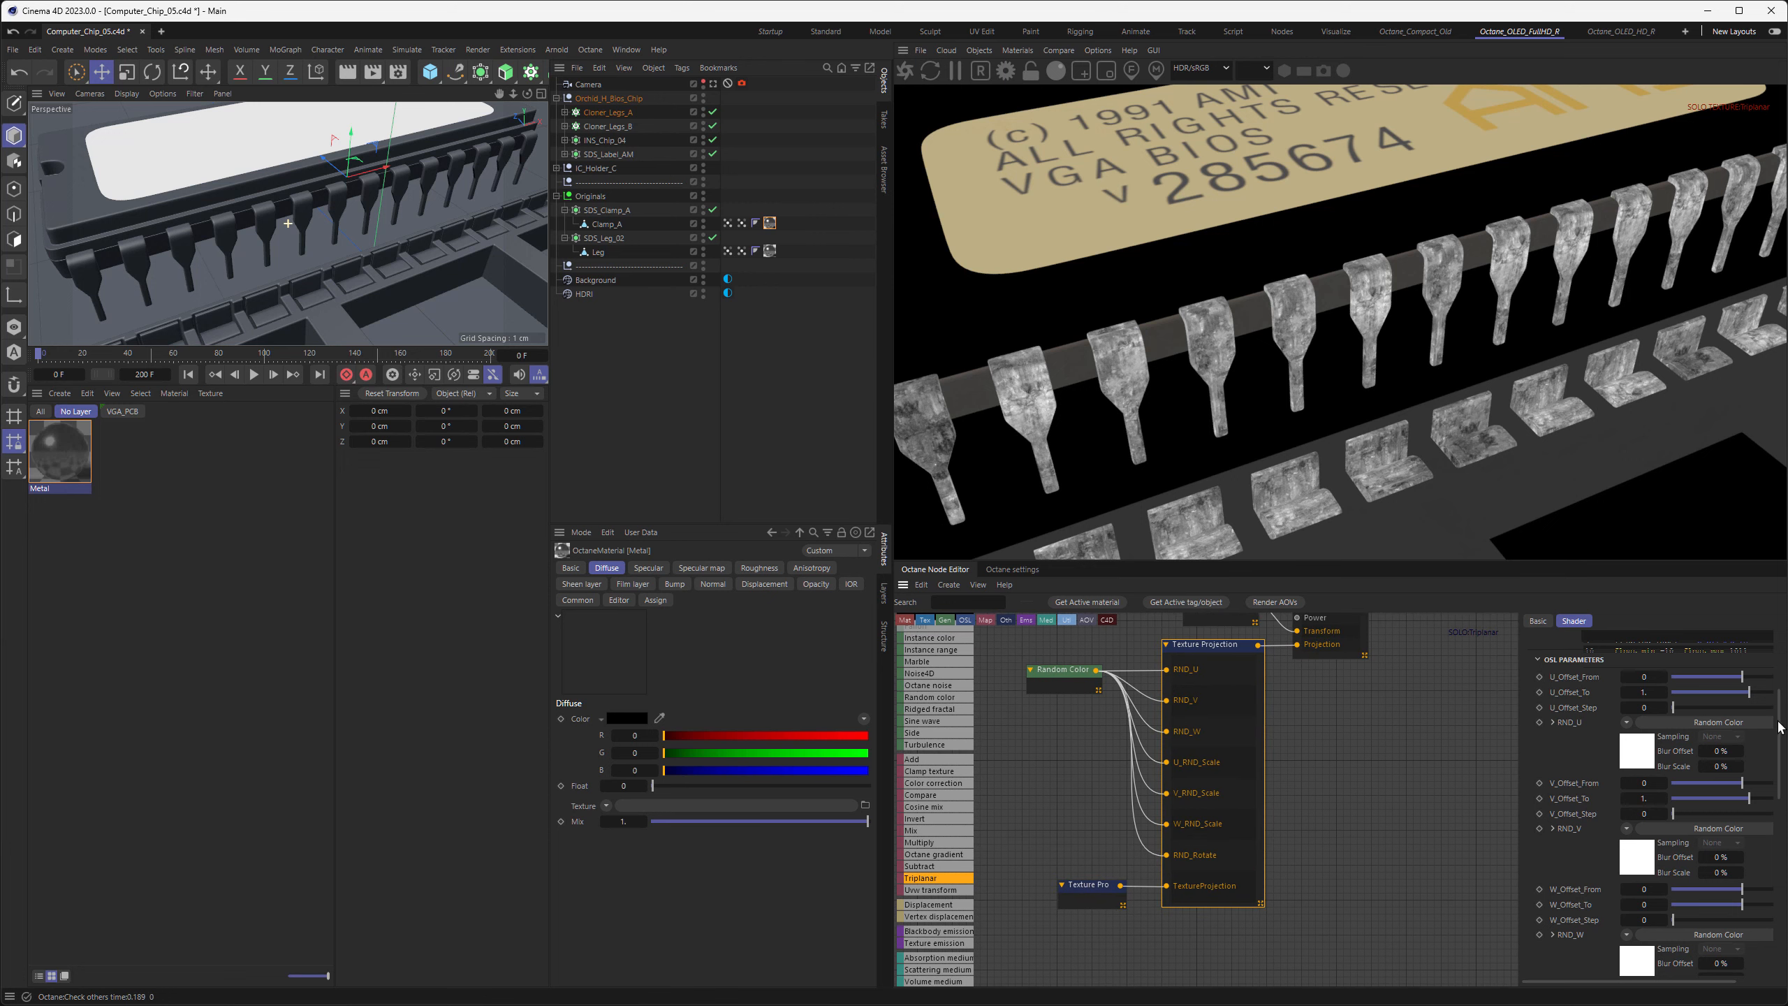
pyautogui.scroll(-6, 1783, 723)
pyautogui.scroll(-3, 1665, 803)
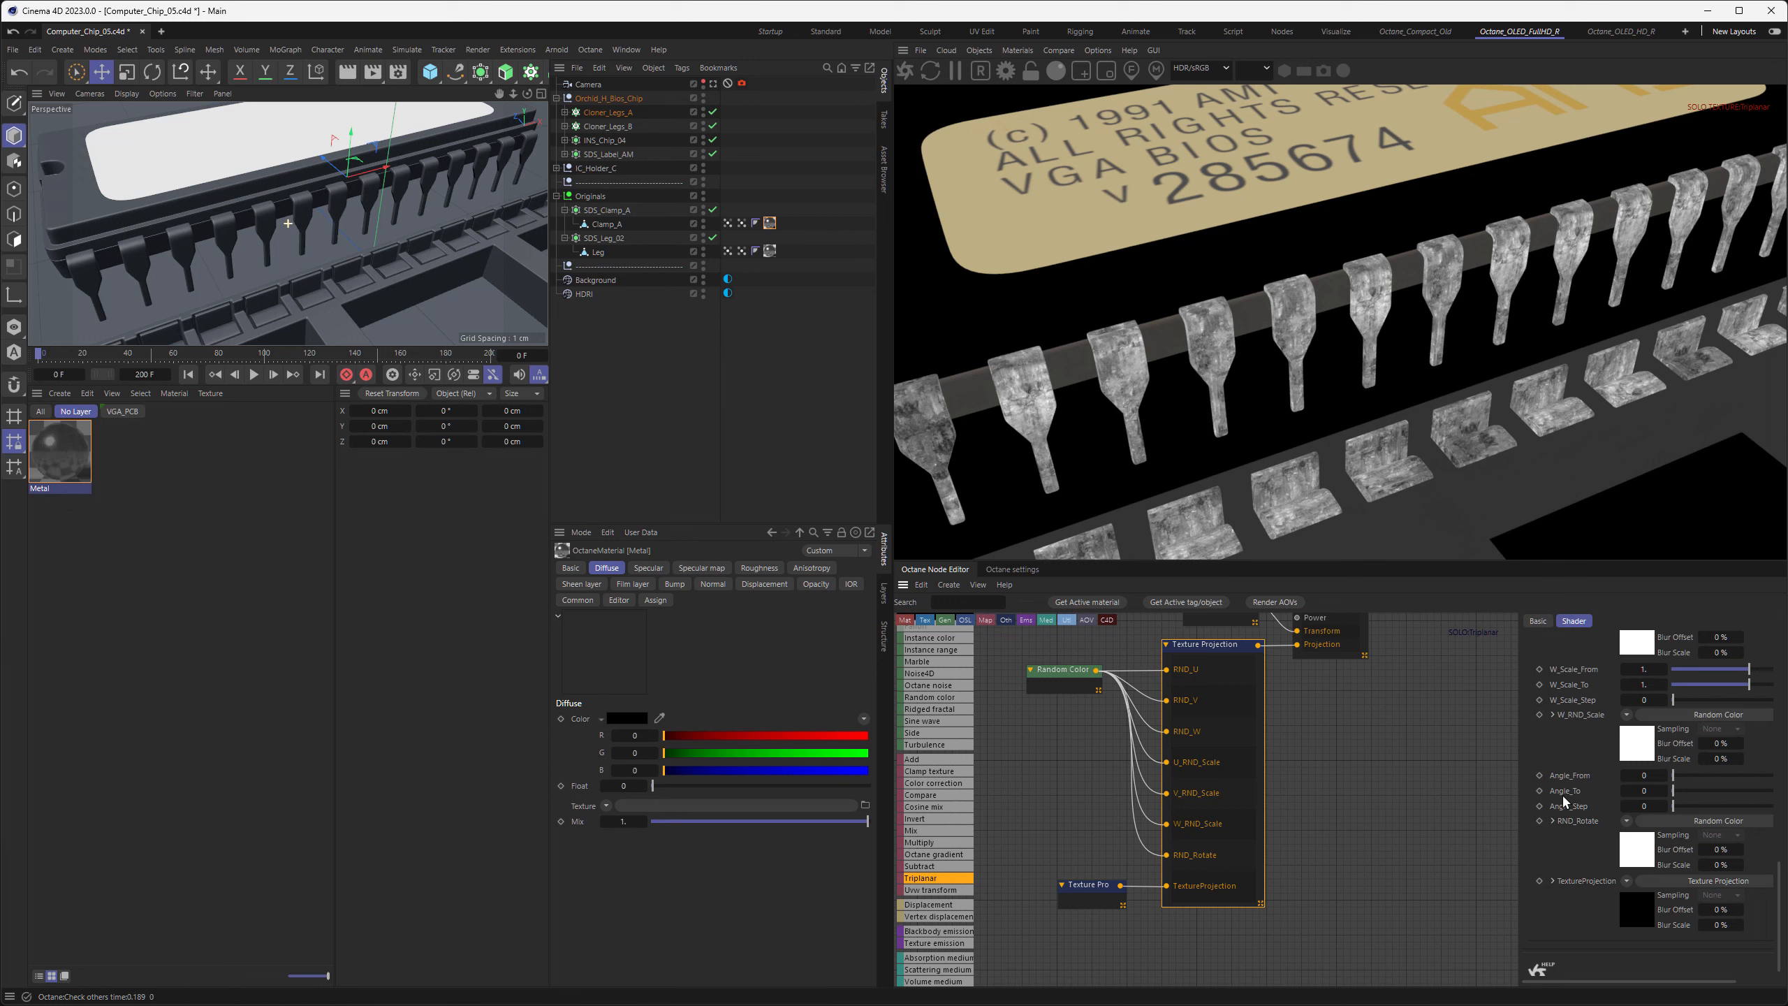
pyautogui.click(1644, 790)
pyautogui.write('360')
pyautogui.press('Return')
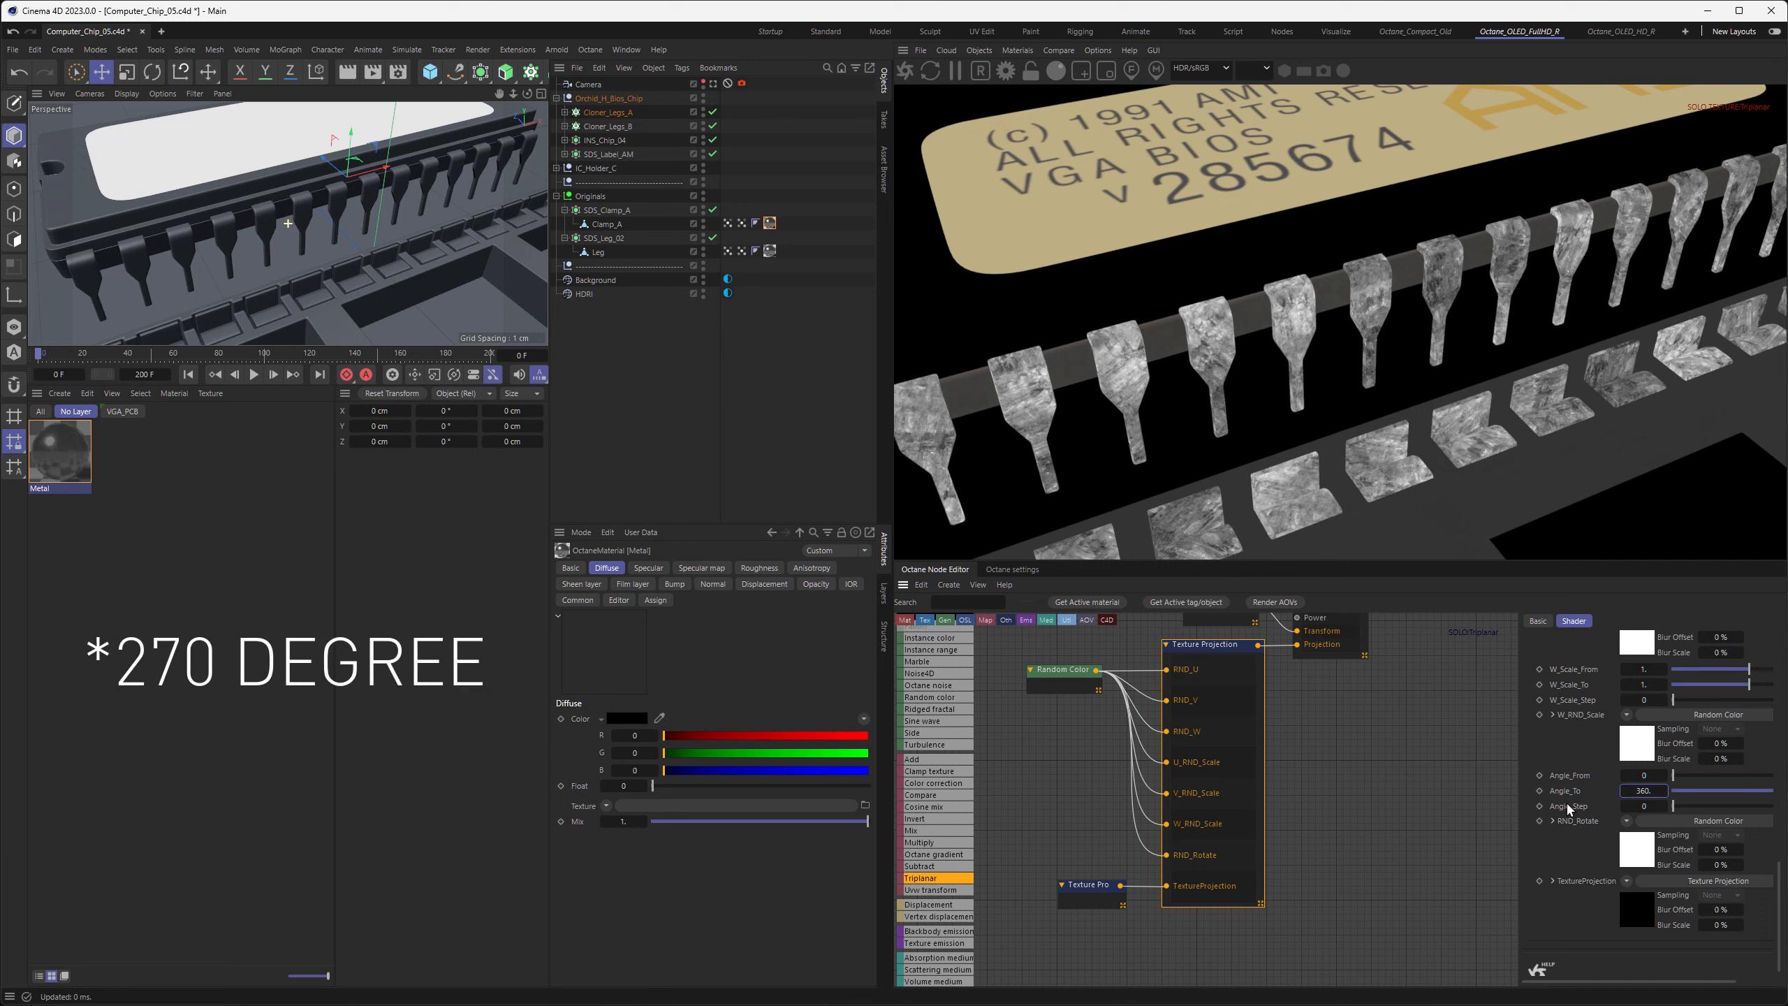
pyautogui.doubleClick(1648, 805)
pyautogui.write('90')
pyautogui.press('Return')
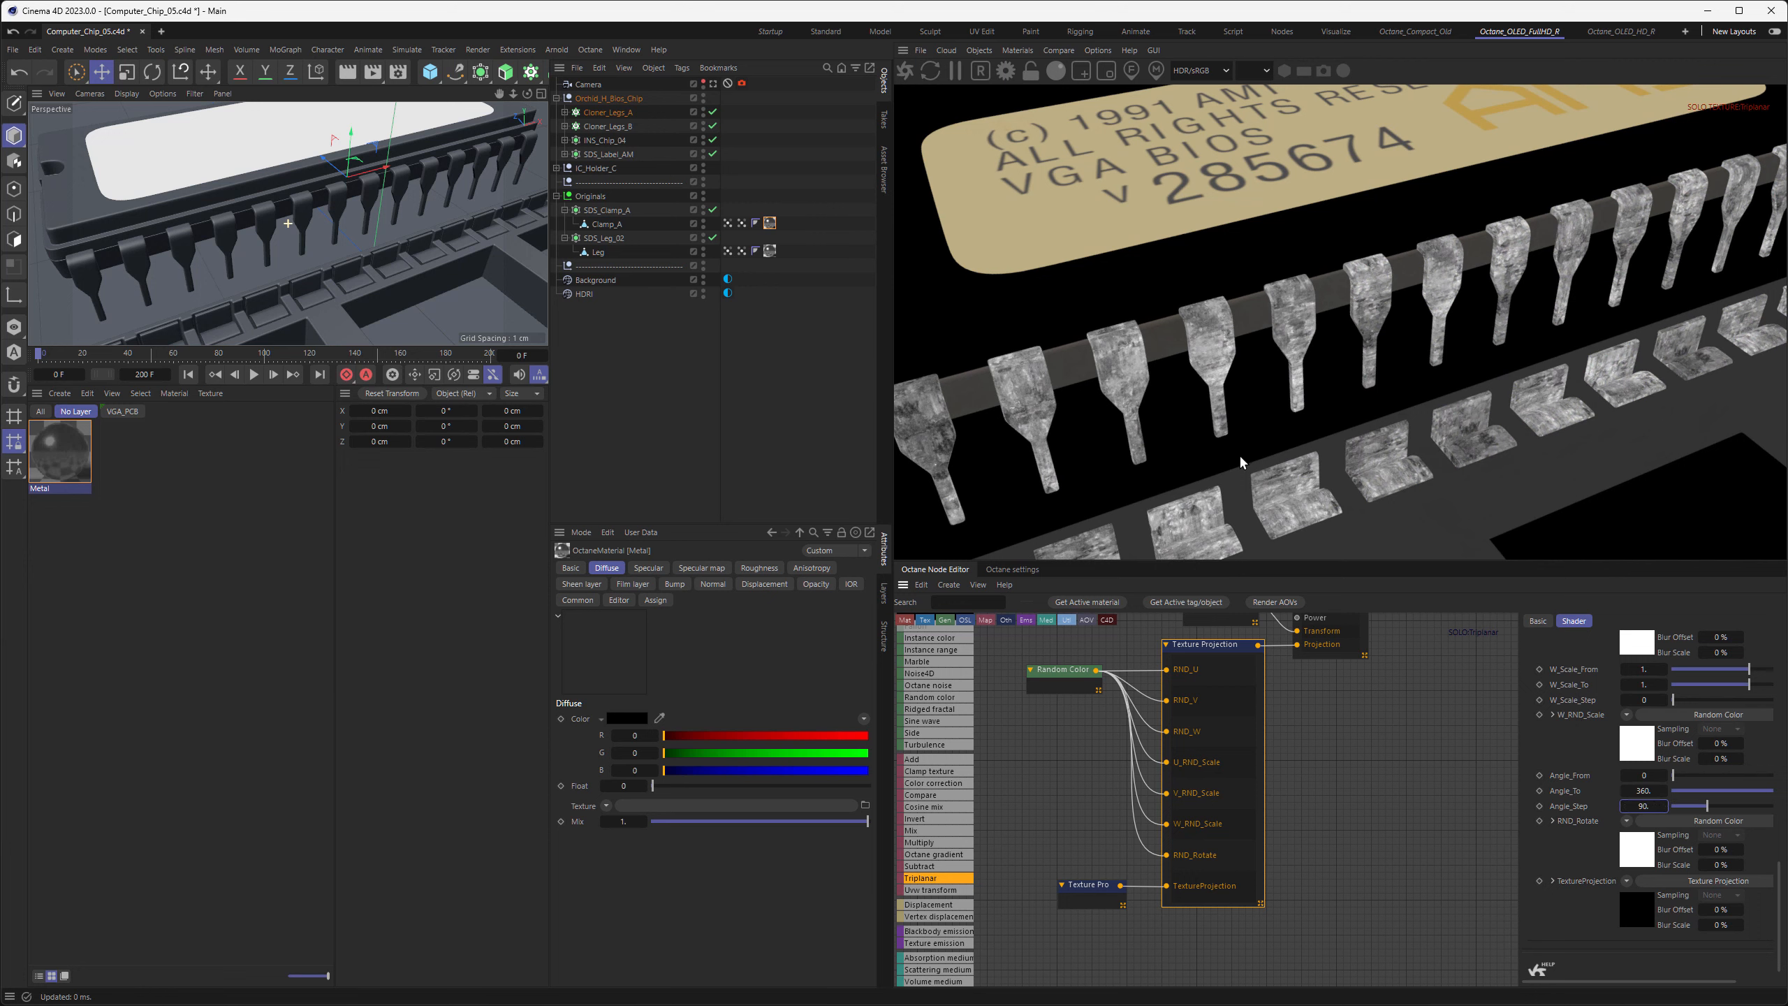
# Try an Angle_Step of 45 on the OSL projection and set it back to 90
pyautogui.doubleClick(1640, 806)
pyautogui.write('45')
pyautogui.press('Return')
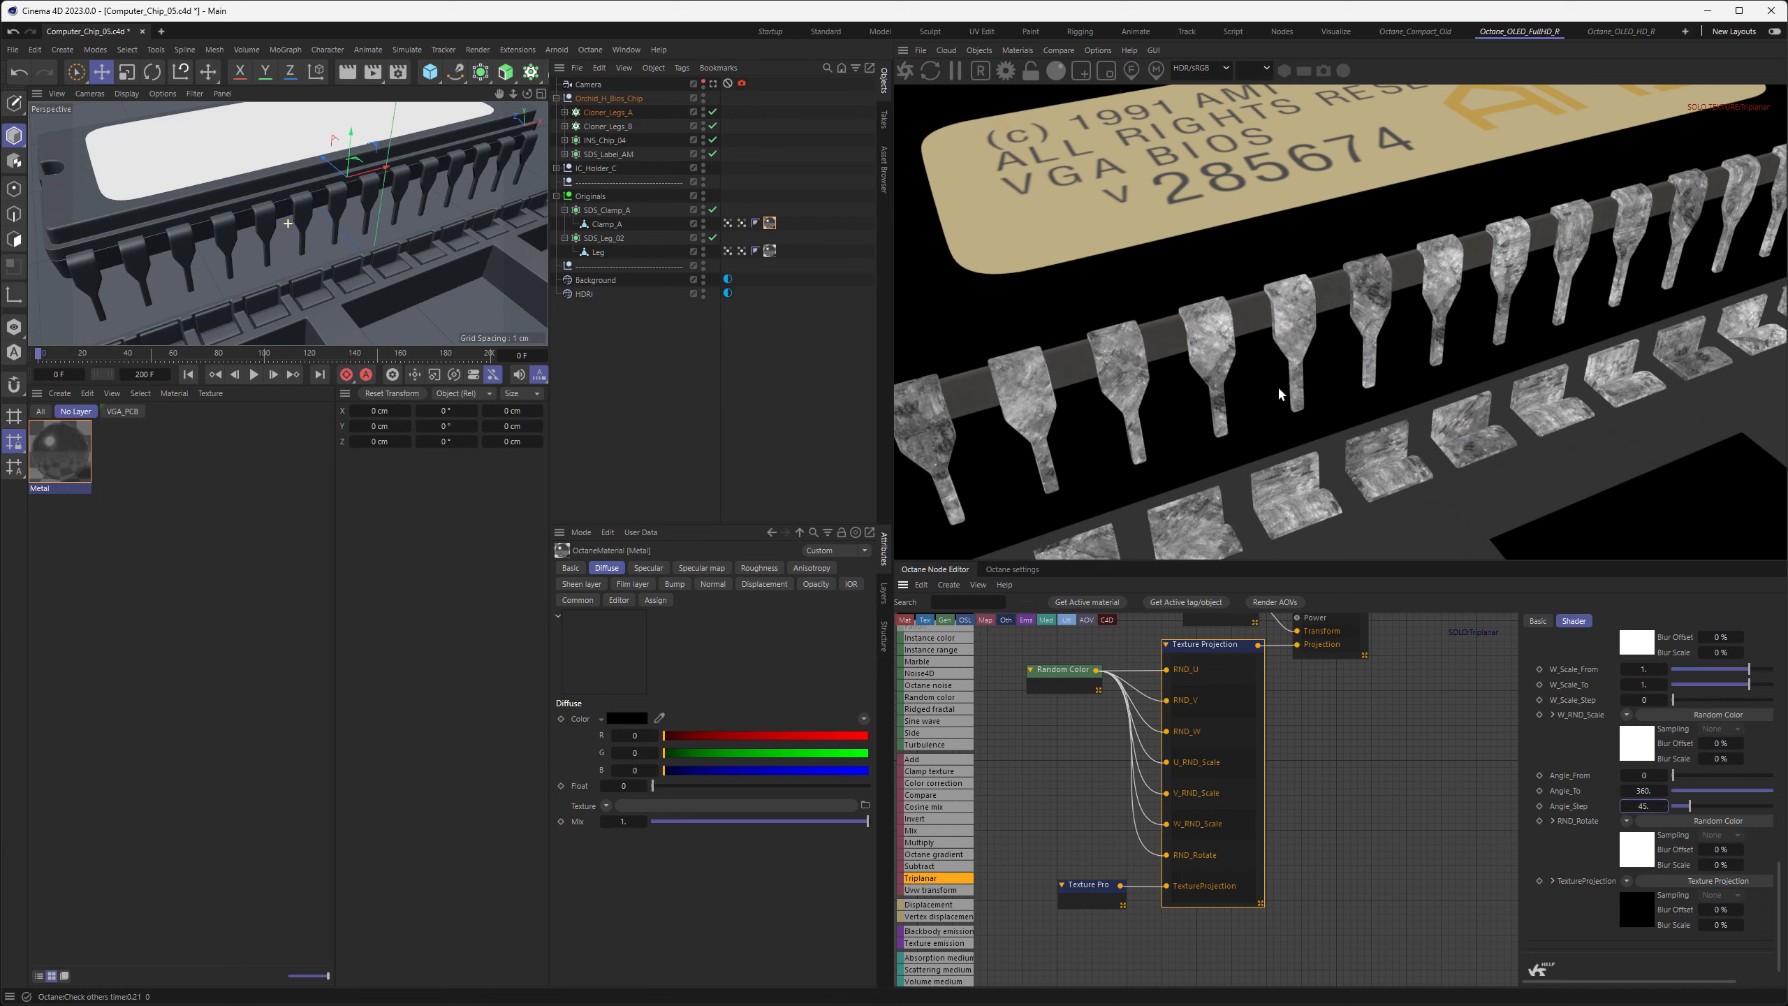
pyautogui.doubleClick(1643, 806)
pyautogui.write('90')
pyautogui.press('Return')
# Disable the solo on the Triplanar node and view the full metal material on the chip's legs and clamps
pyautogui.moveTo(1363, 711); pyautogui.dragTo(1310, 833, button='middle')
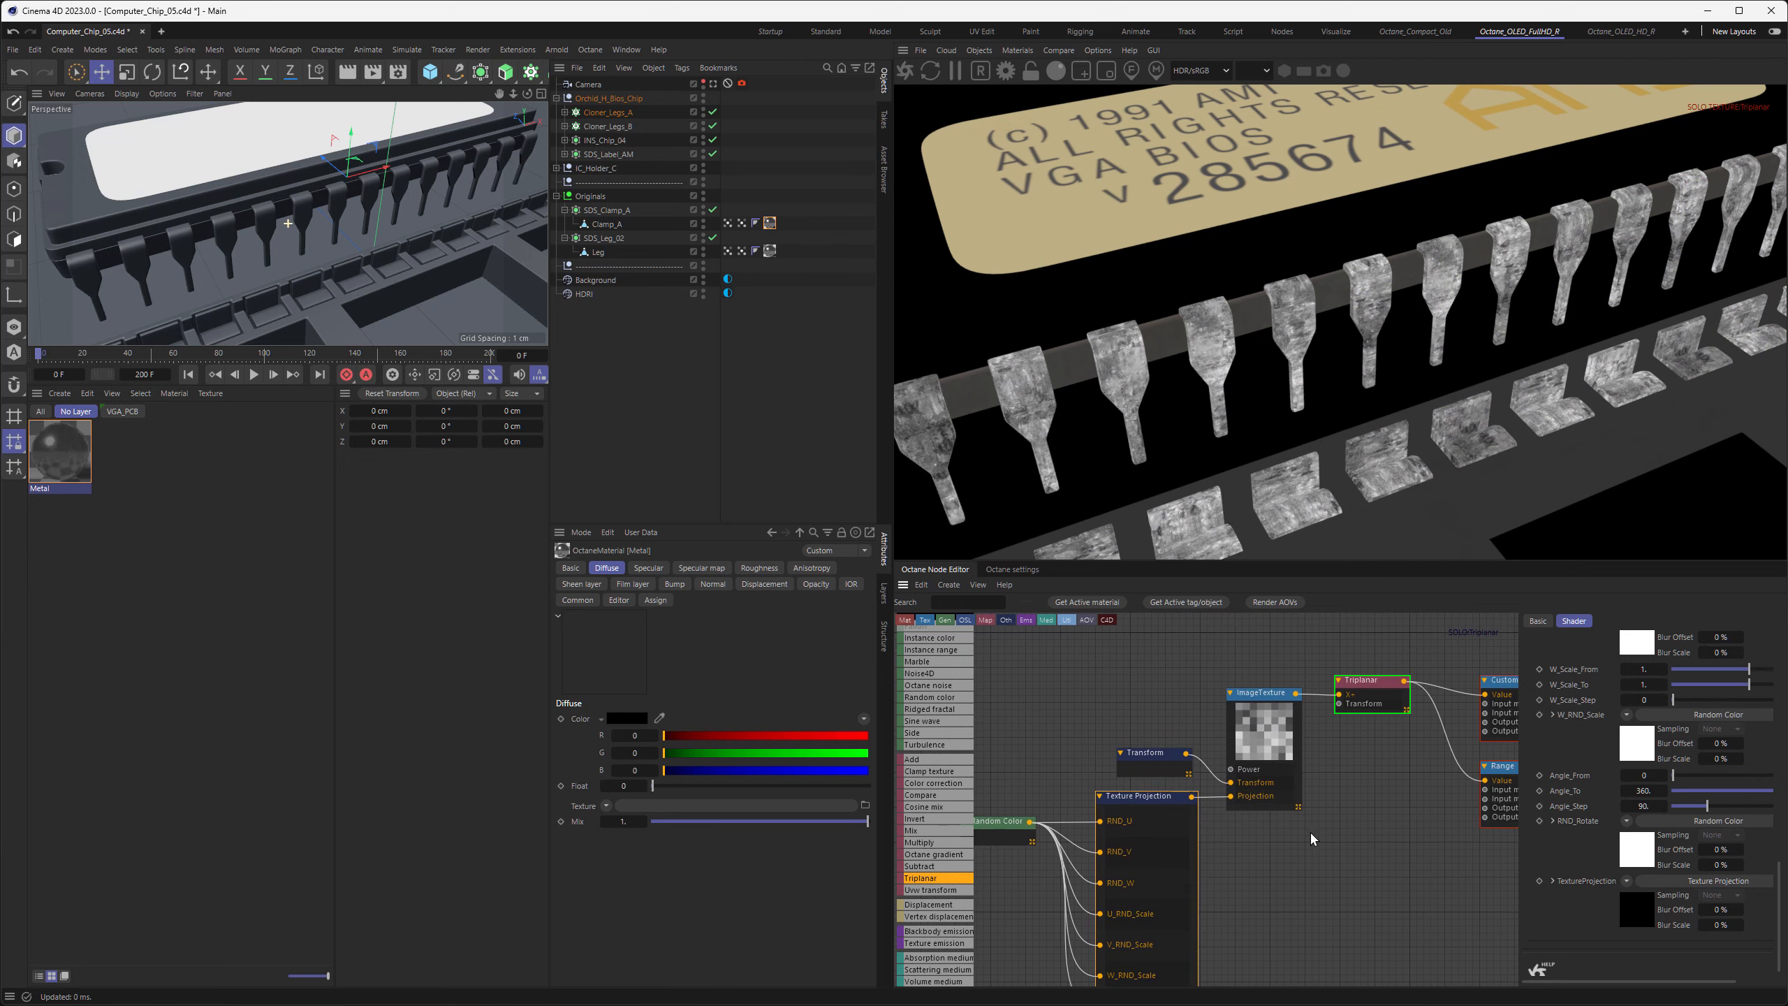
pyautogui.rightClick(1367, 686)
pyautogui.click(1397, 715)
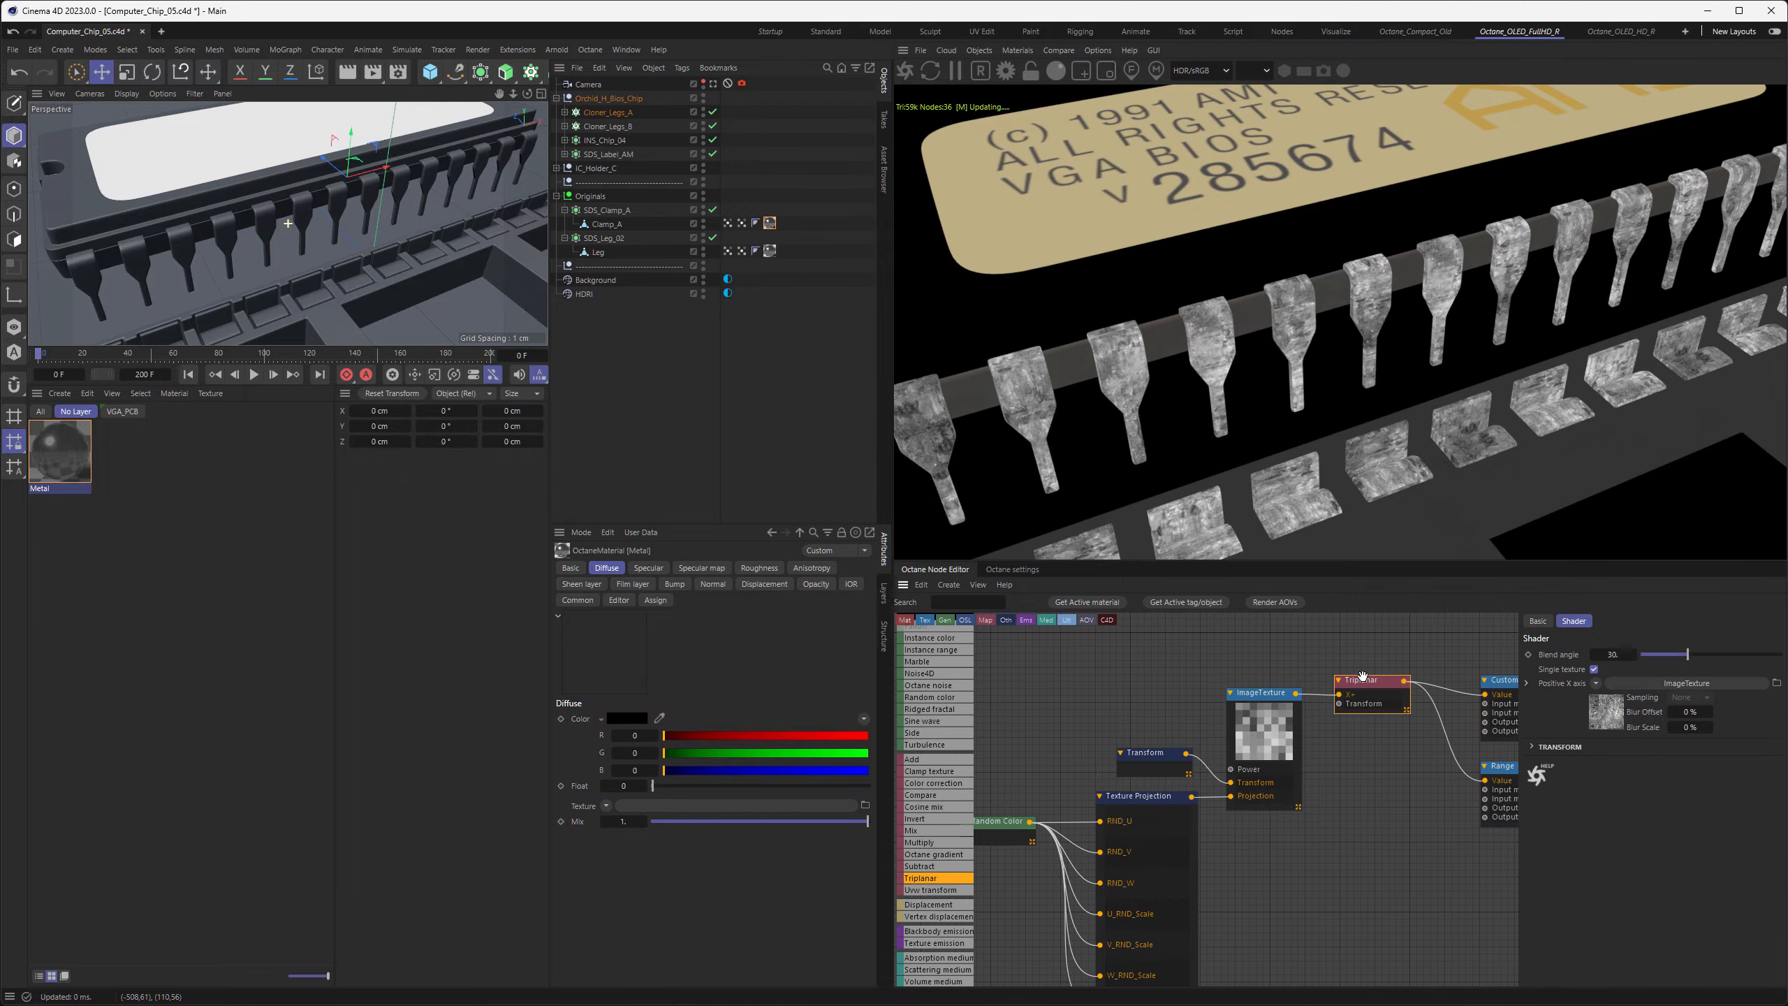
pyautogui.keyDown('alt'); pyautogui.moveTo(395, 289); pyautogui.dragTo(376, 292); pyautogui.keyUp('alt')
pyautogui.keyDown('alt'); pyautogui.moveTo(369, 284); pyautogui.dragTo(373, 294); pyautogui.keyUp('alt')
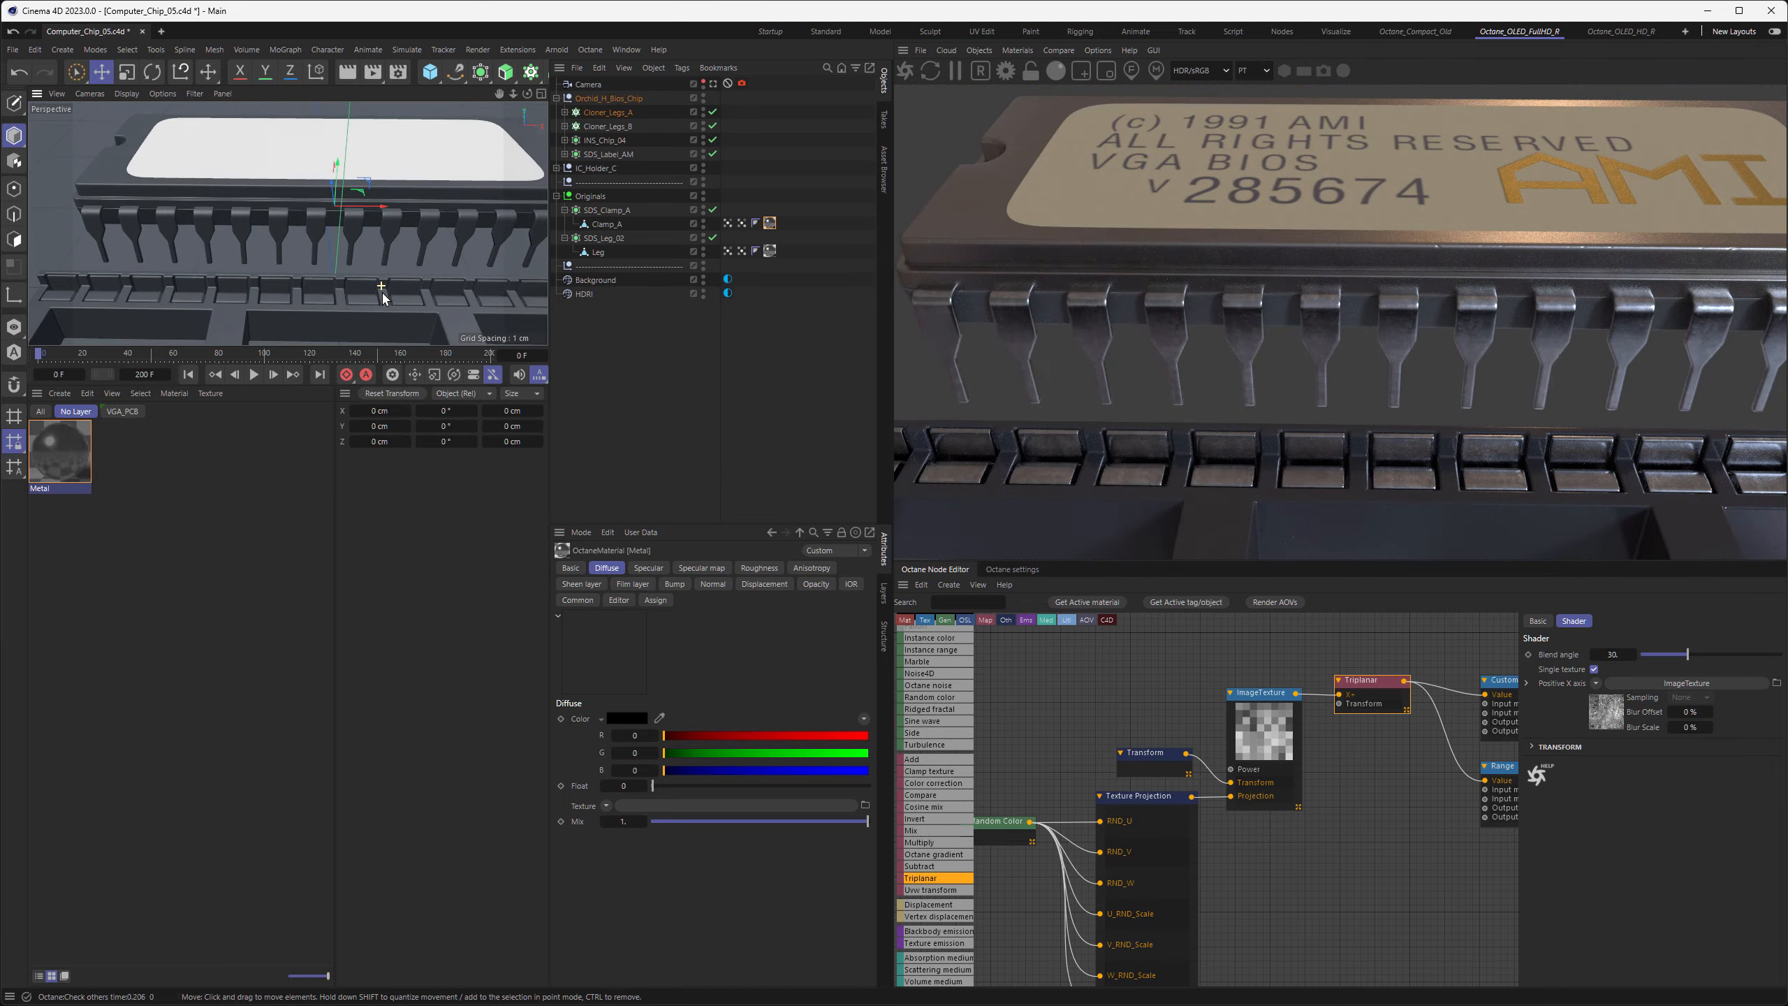